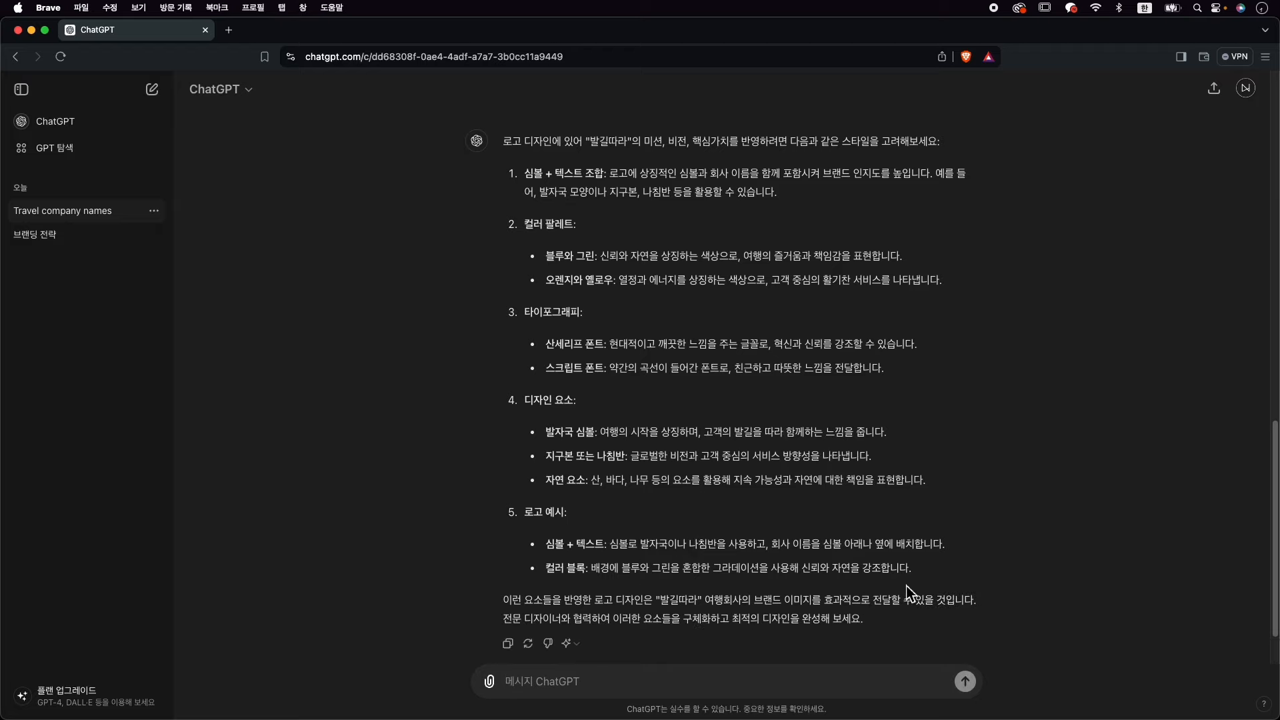
# Copy the two bullets under the fifth heading, 로고 예시, from the ChatGPT logo design answer.
pyautogui.moveTo(951, 502); pyautogui.dragTo(546, 477)
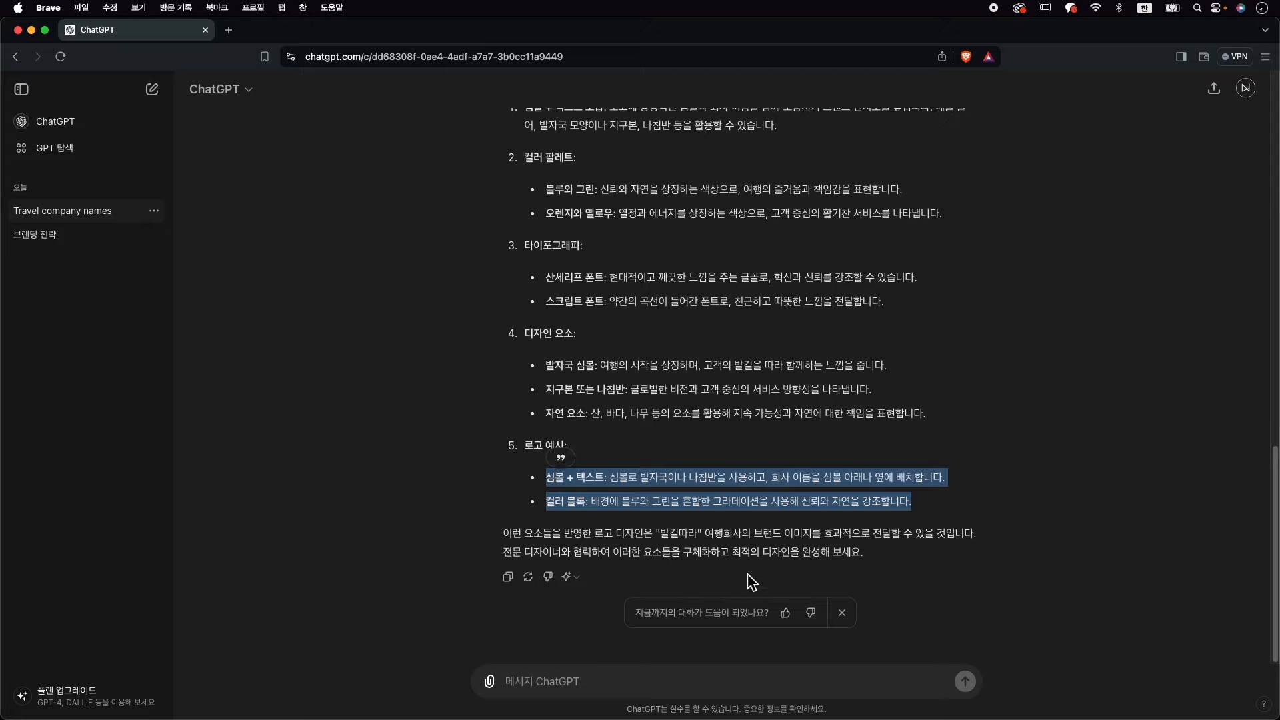
pyautogui.click(747, 502)
pyautogui.moveTo(929, 509); pyautogui.dragTo(538, 481)
pyautogui.rightClick(668, 508)
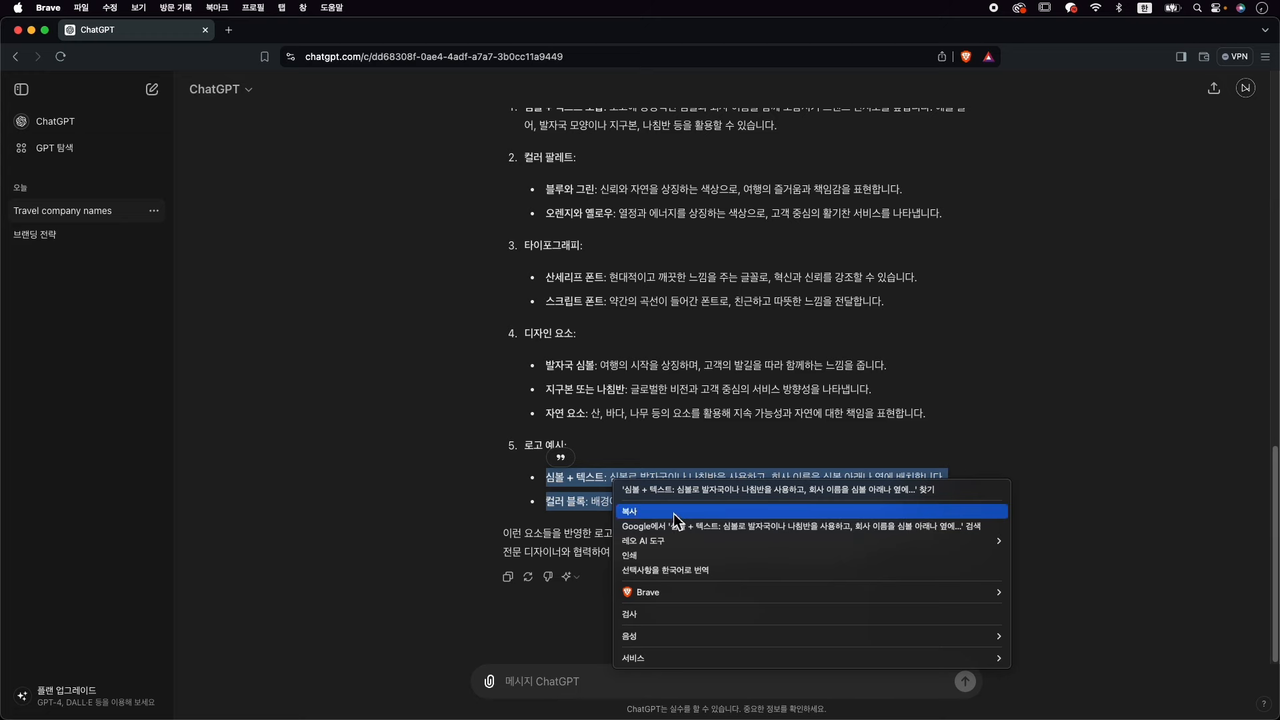
pyautogui.click(671, 530)
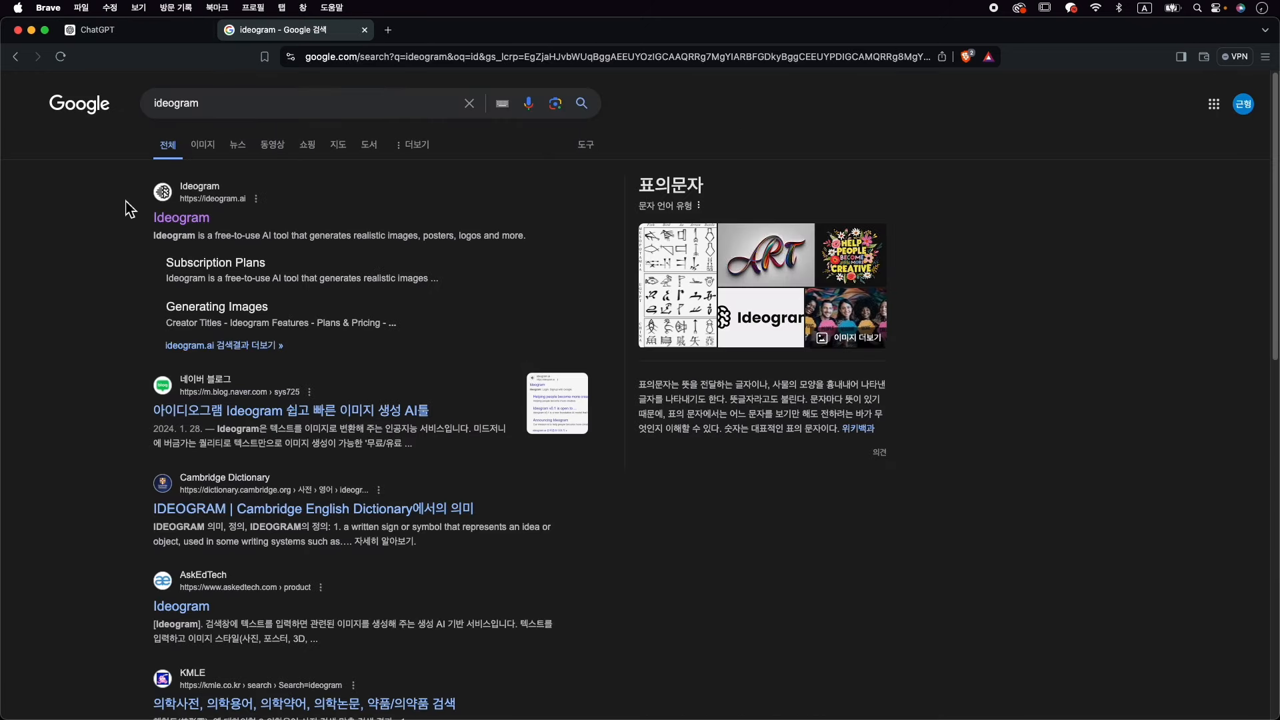
# Open the Ideogram website from the Google results and expand its image prompt box.
pyautogui.click(190, 225)
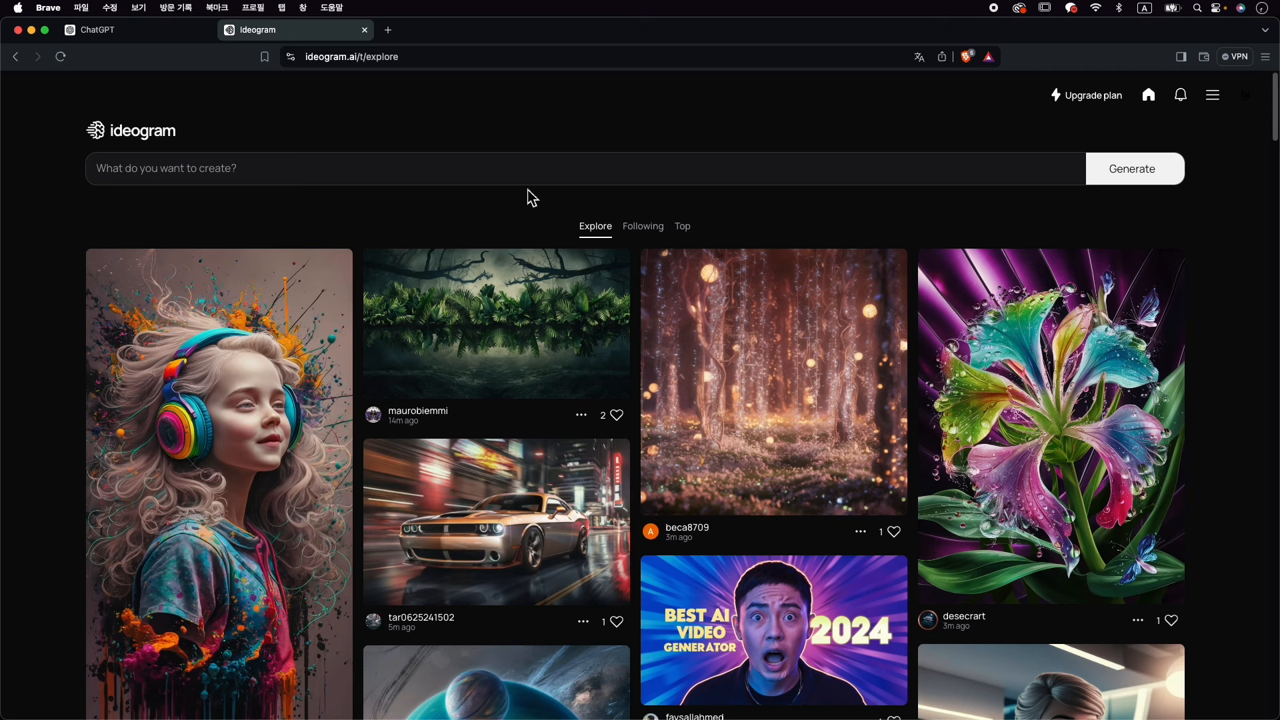
pyautogui.click(328, 155)
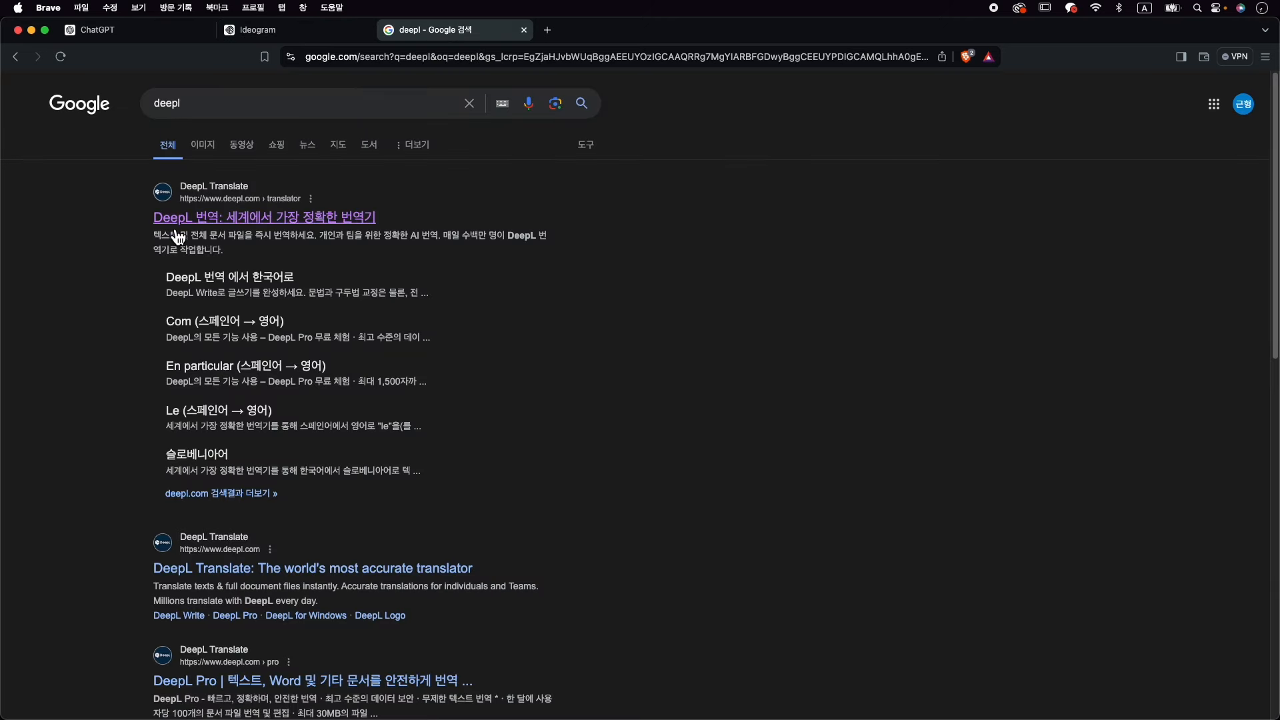
# Open the DeepL translator from the Google results and translate the copied Korean logo description into American English.
pyautogui.click(297, 224)
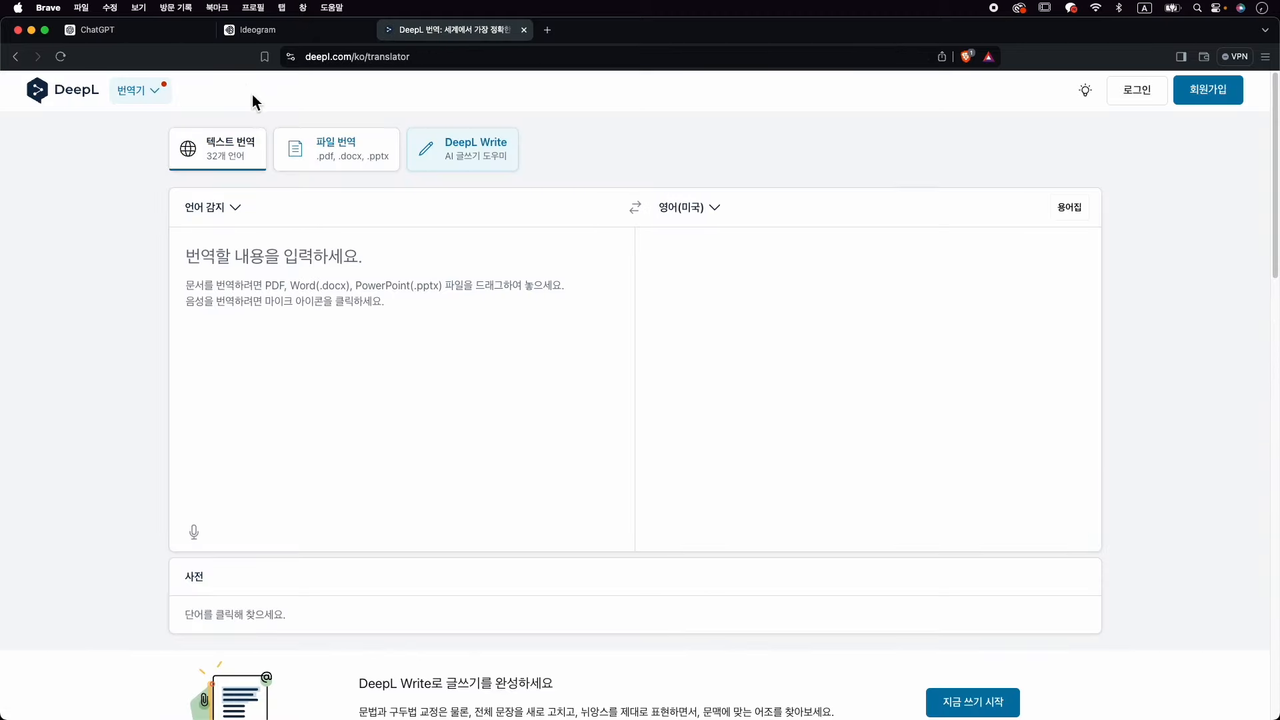
pyautogui.click(124, 33)
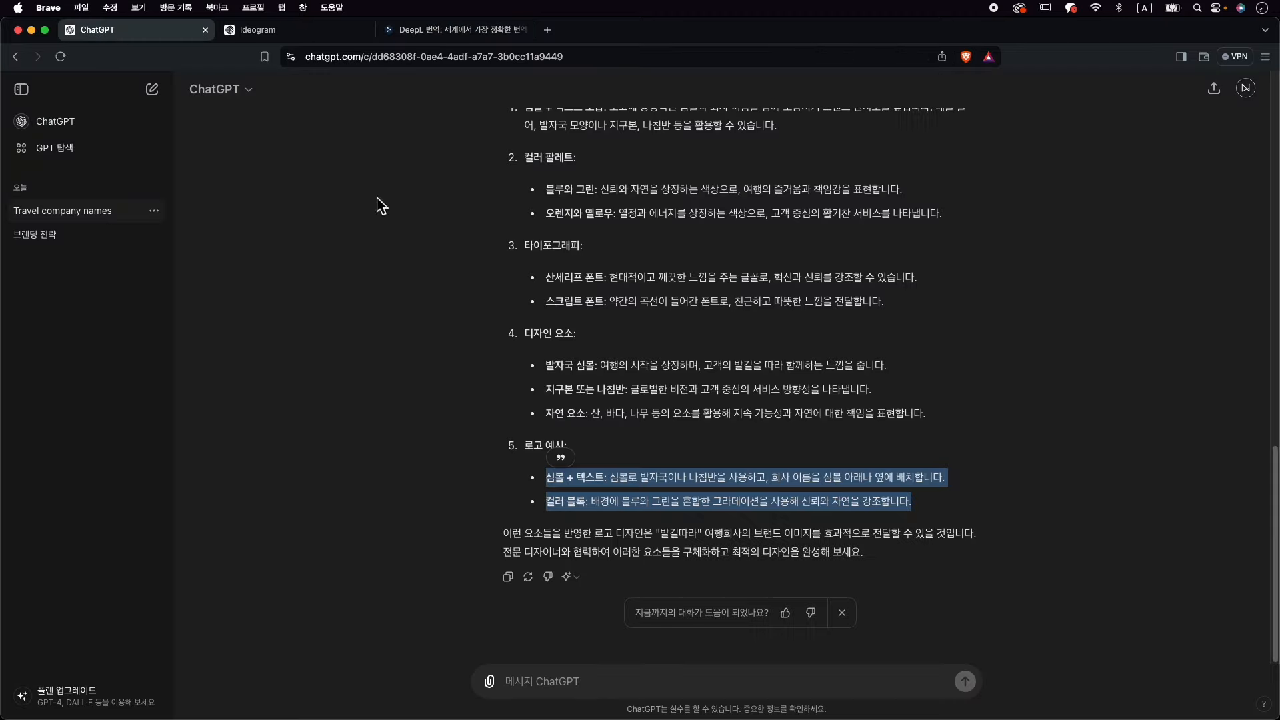
pyautogui.click(455, 30)
pyautogui.click(287, 318)
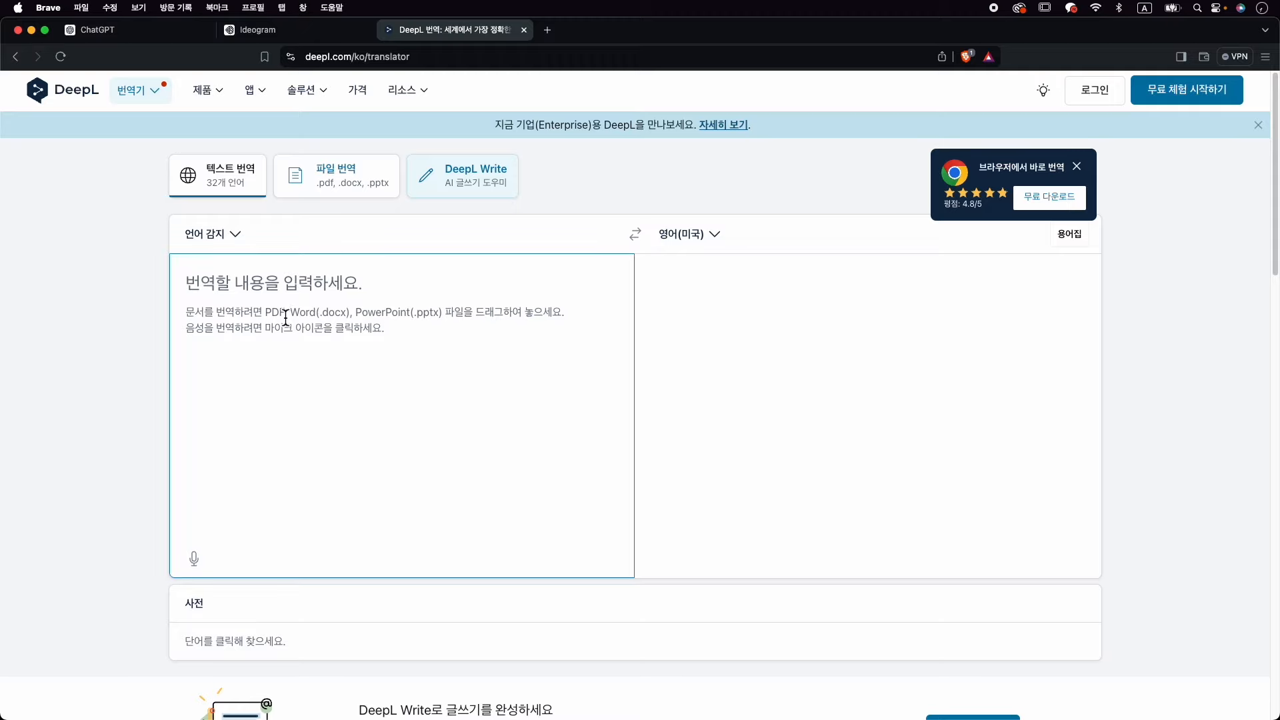
pyautogui.press('super+v')
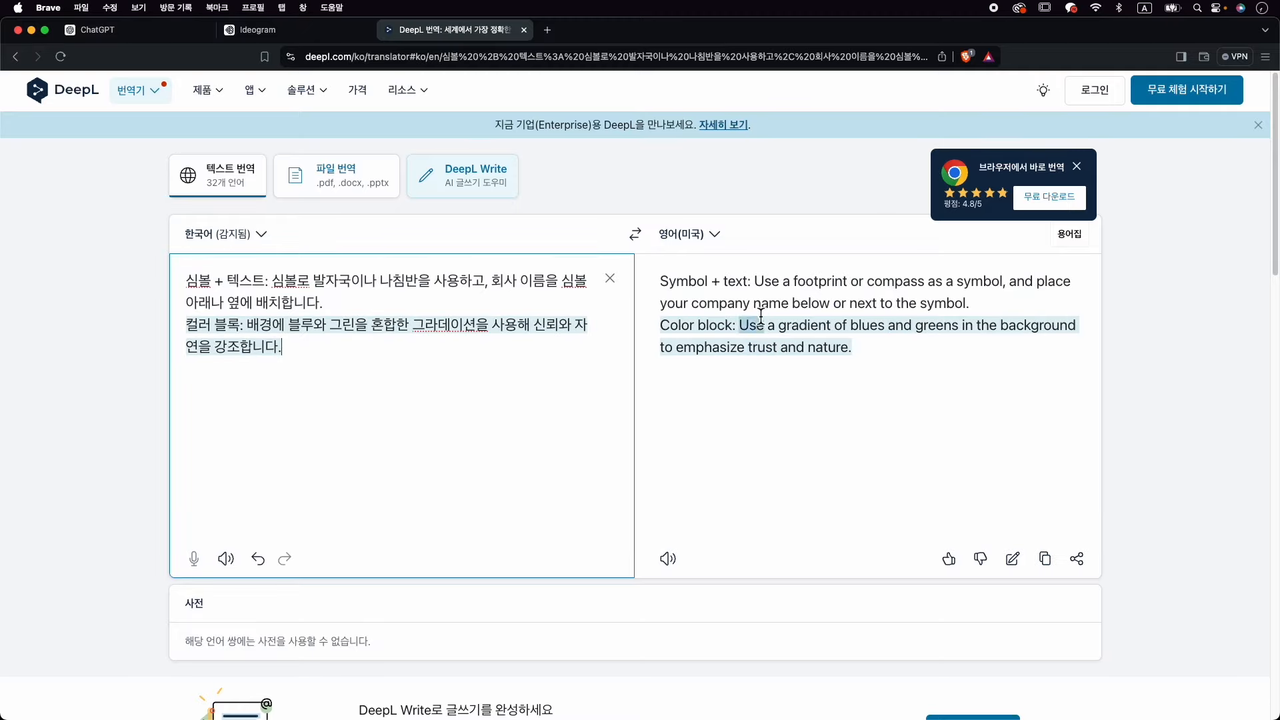
# Replace "Symbol + text:" at the start of the English translation with "a logo" and copy the whole translated text.
pyautogui.moveTo(754, 281); pyautogui.dragTo(661, 281)
pyautogui.write('a ')
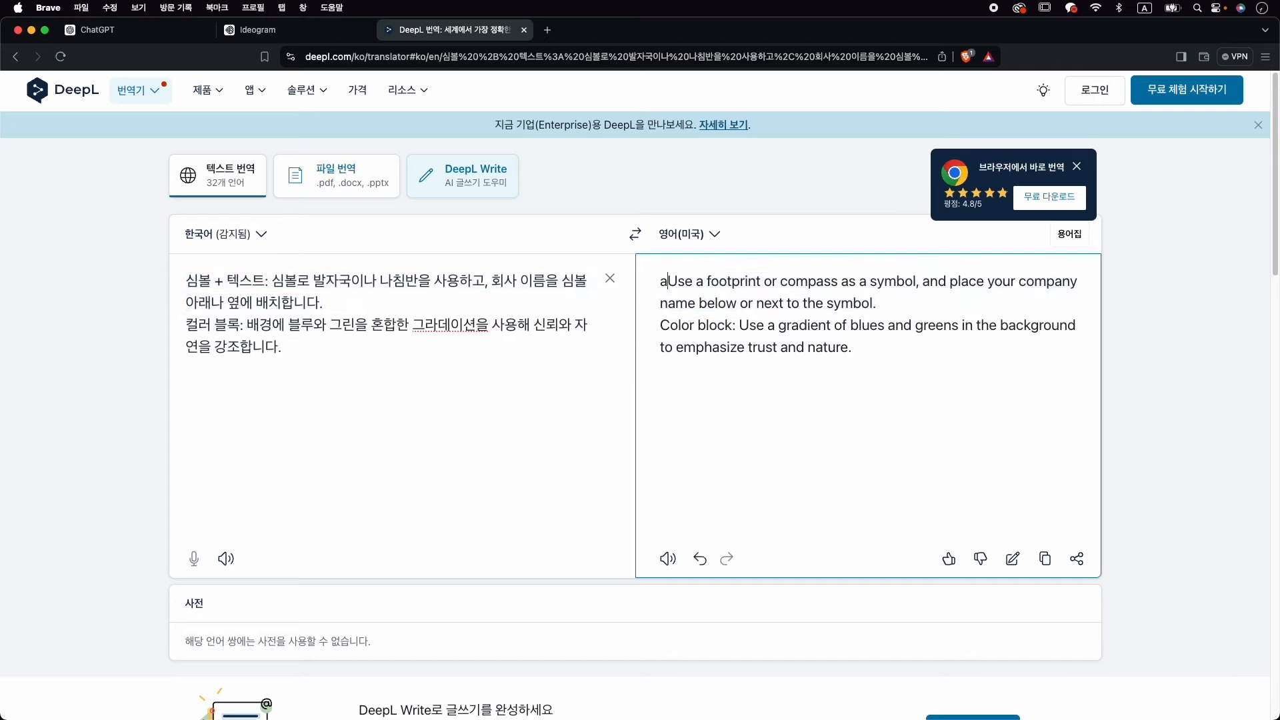
pyautogui.write('logo')
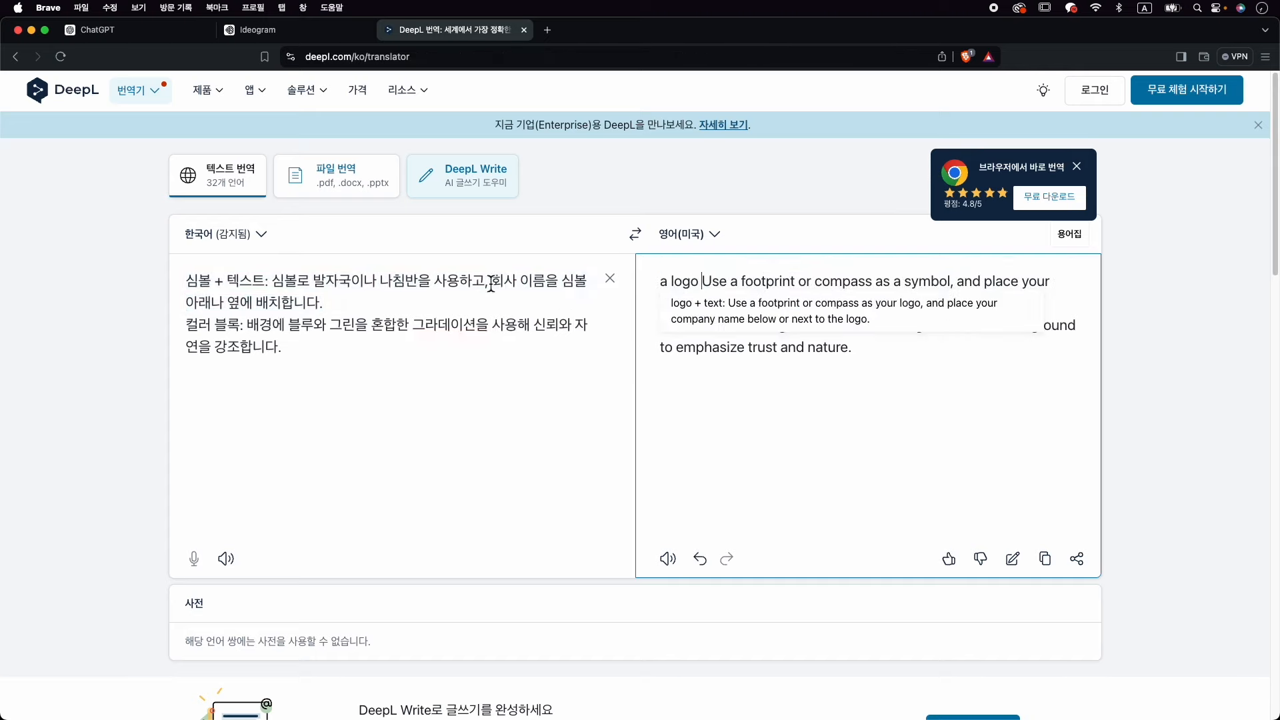
pyautogui.moveTo(895, 360); pyautogui.dragTo(587, 258)
pyautogui.press('super+c')
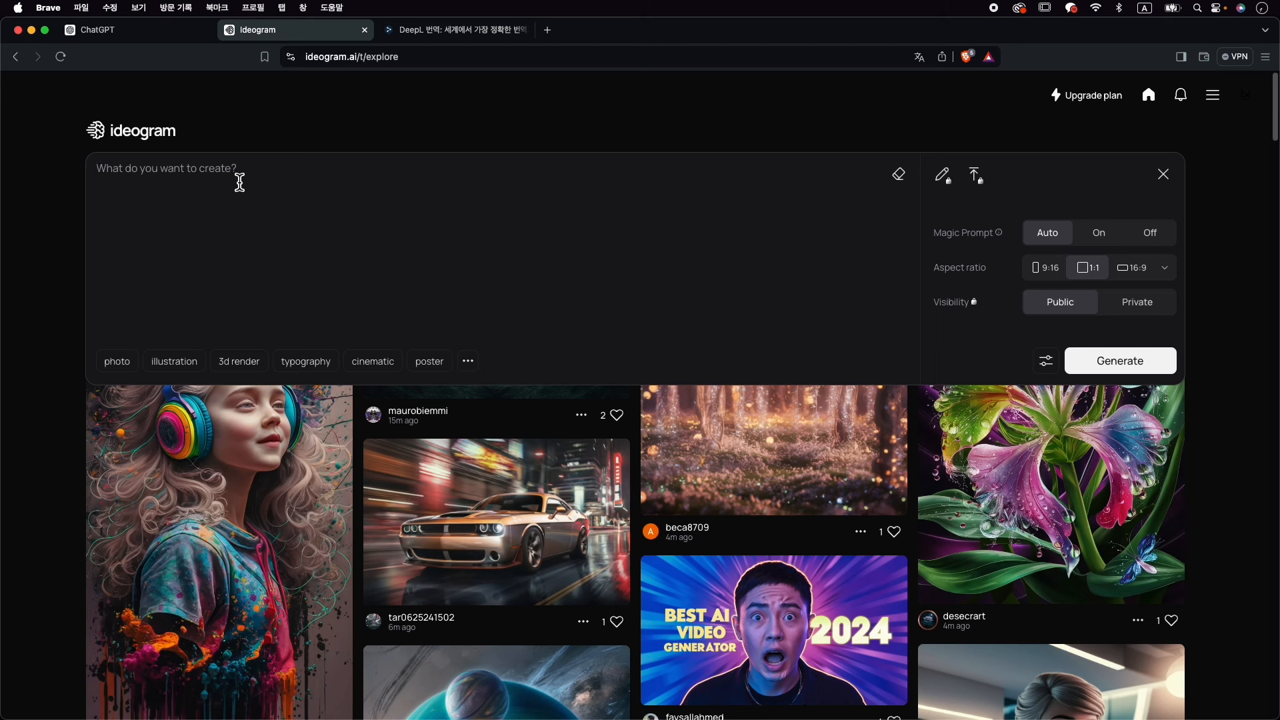
# In Ideogram, paste the translated logo description as the prompt, add the illustration and 3d render styles, and generate the images.
pyautogui.click(239, 183)
pyautogui.press('super+v')
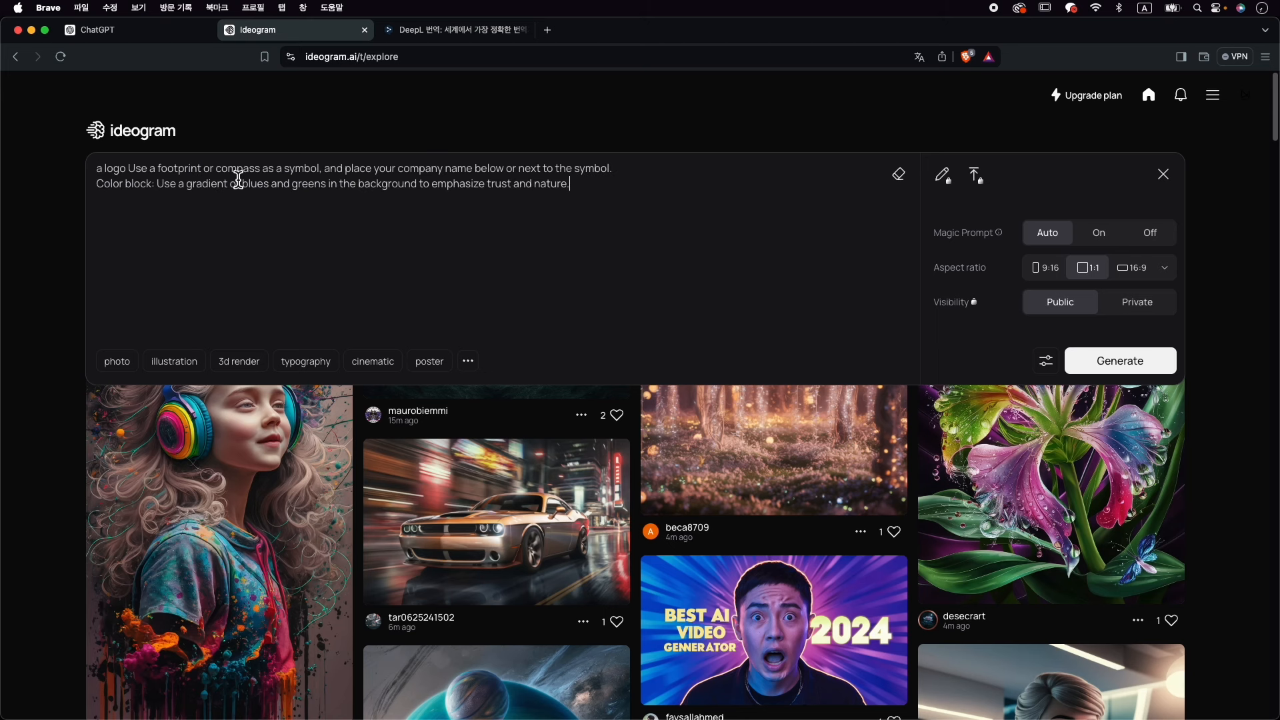
pyautogui.click(177, 365)
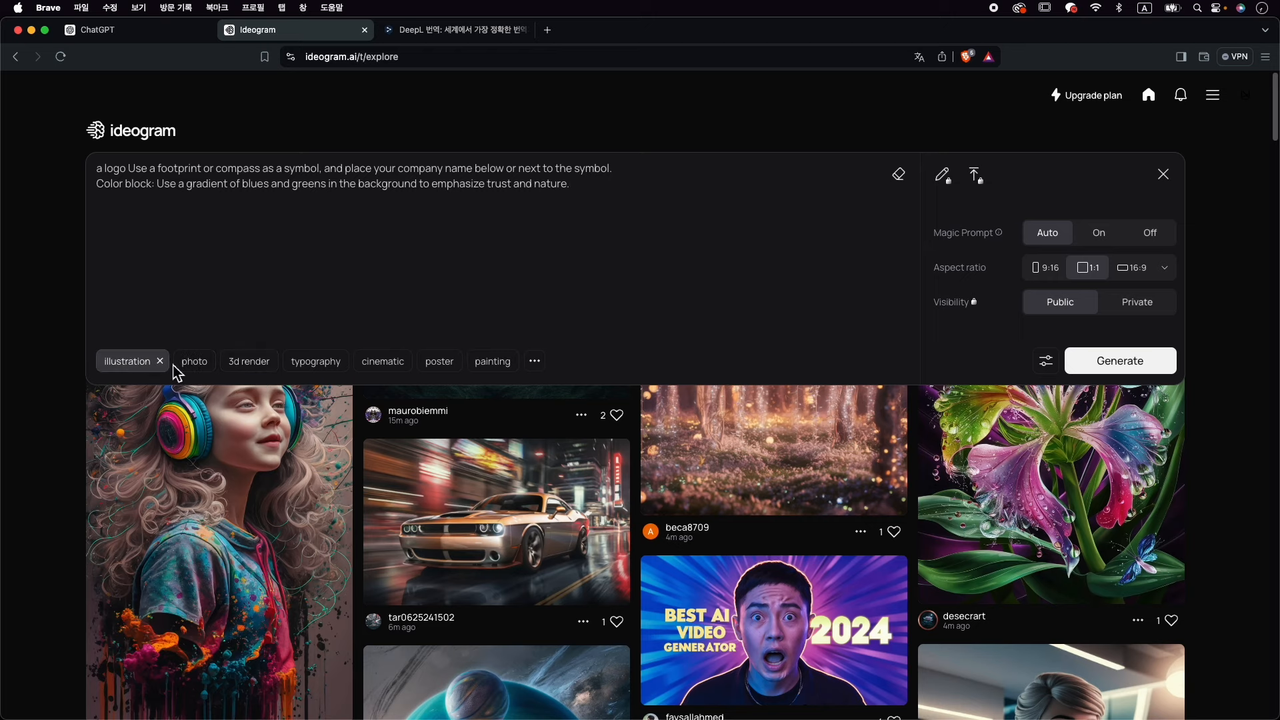
pyautogui.click(244, 365)
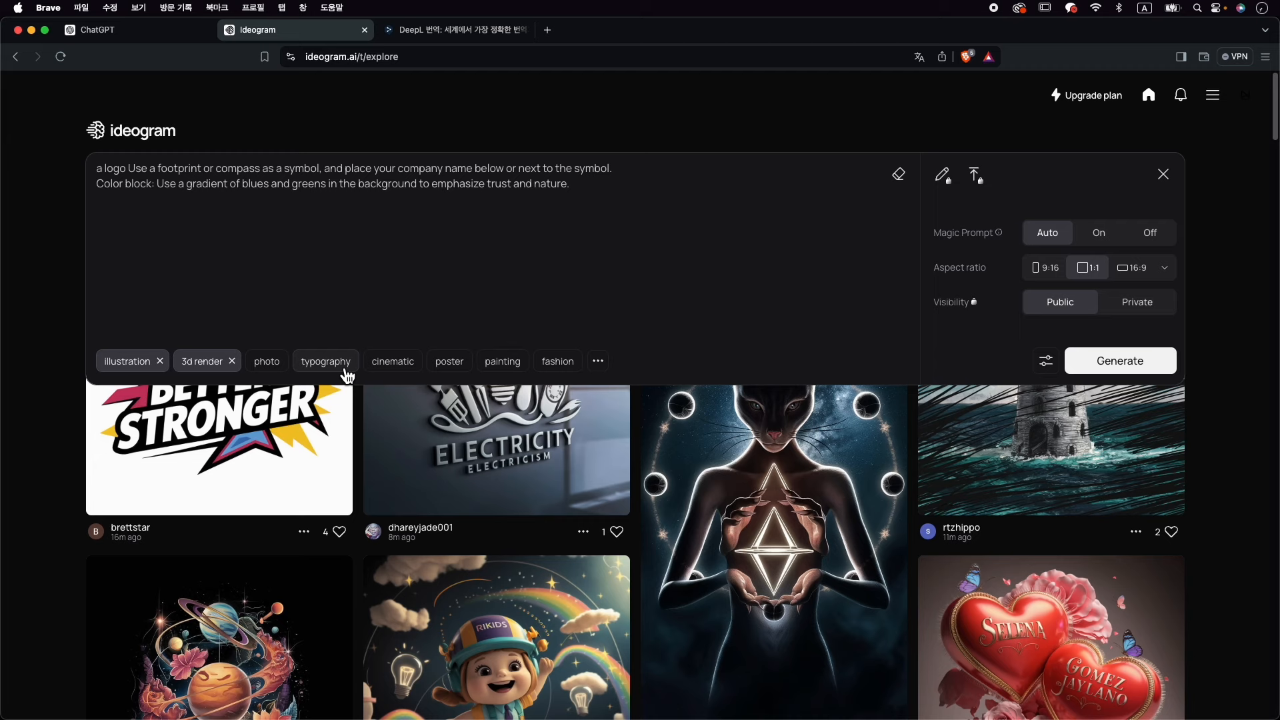
pyautogui.click(1094, 360)
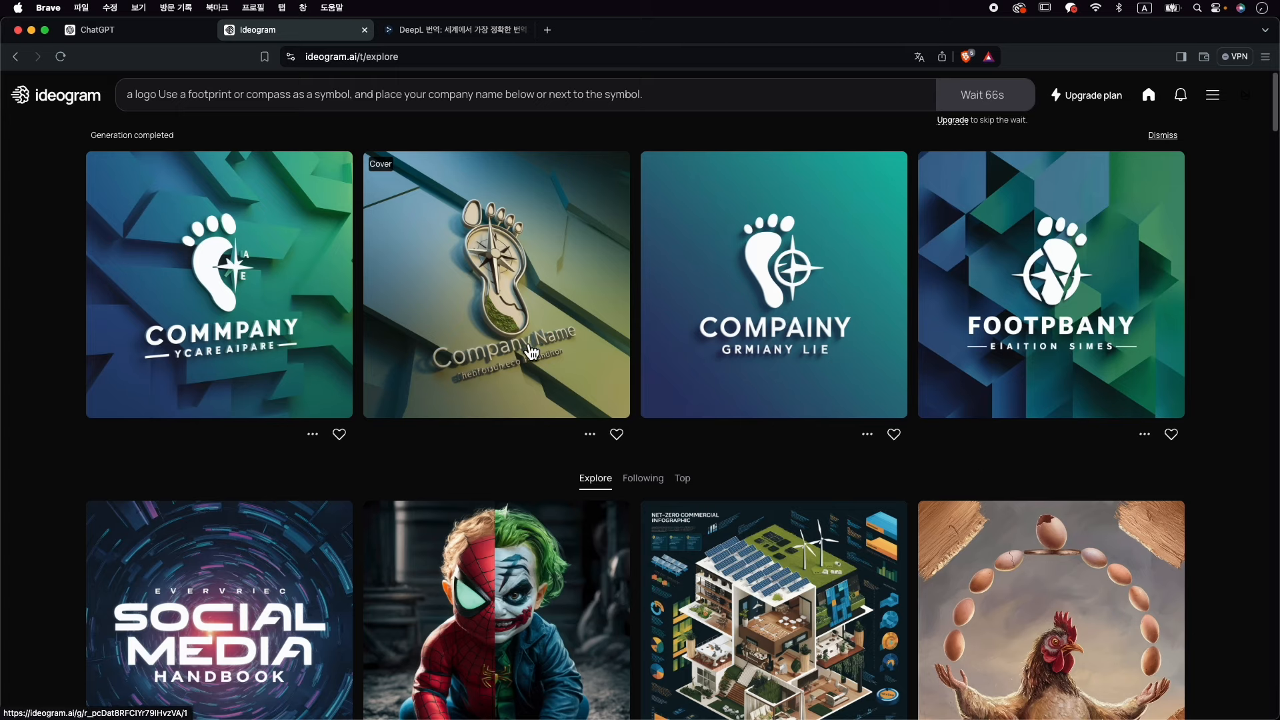
# View the generated logo with the plain blue-green gradient background and expand its full prompt text.
pyautogui.click(830, 308)
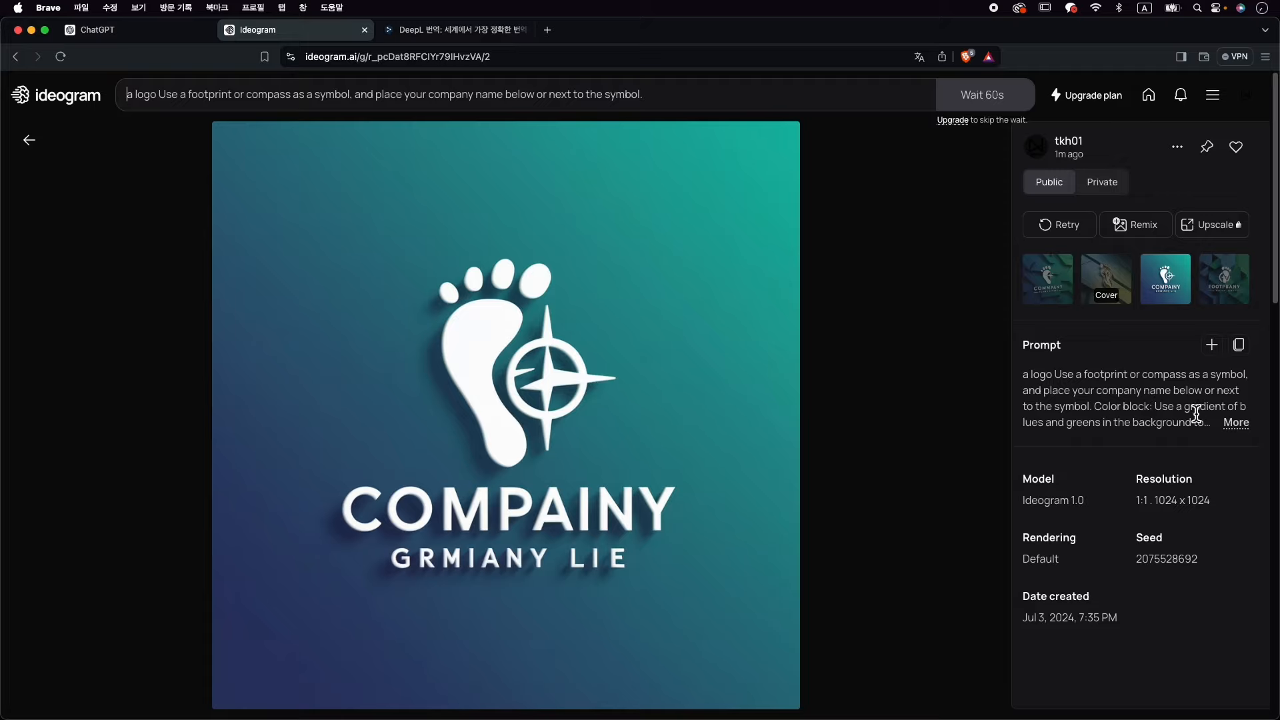
pyautogui.click(1237, 424)
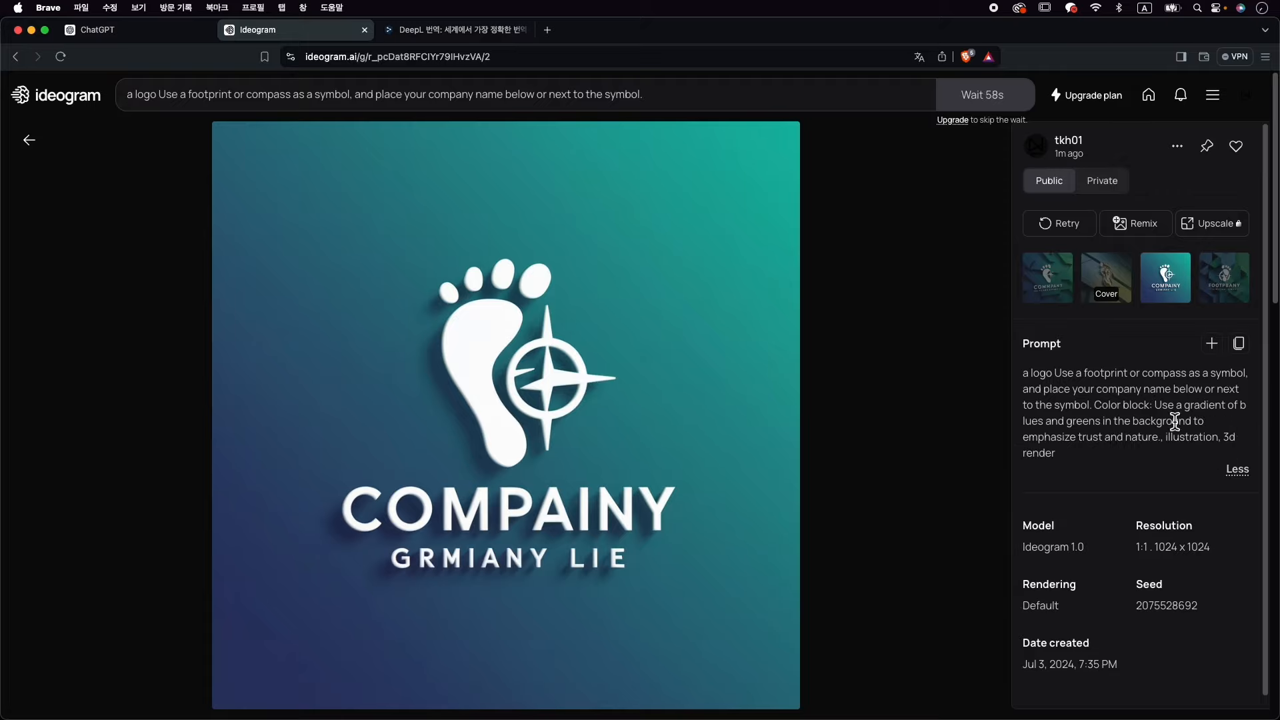
# Generate new logos with the first prompt sentence followed by "green color", using only the illustration style.
pyautogui.click(806, 88)
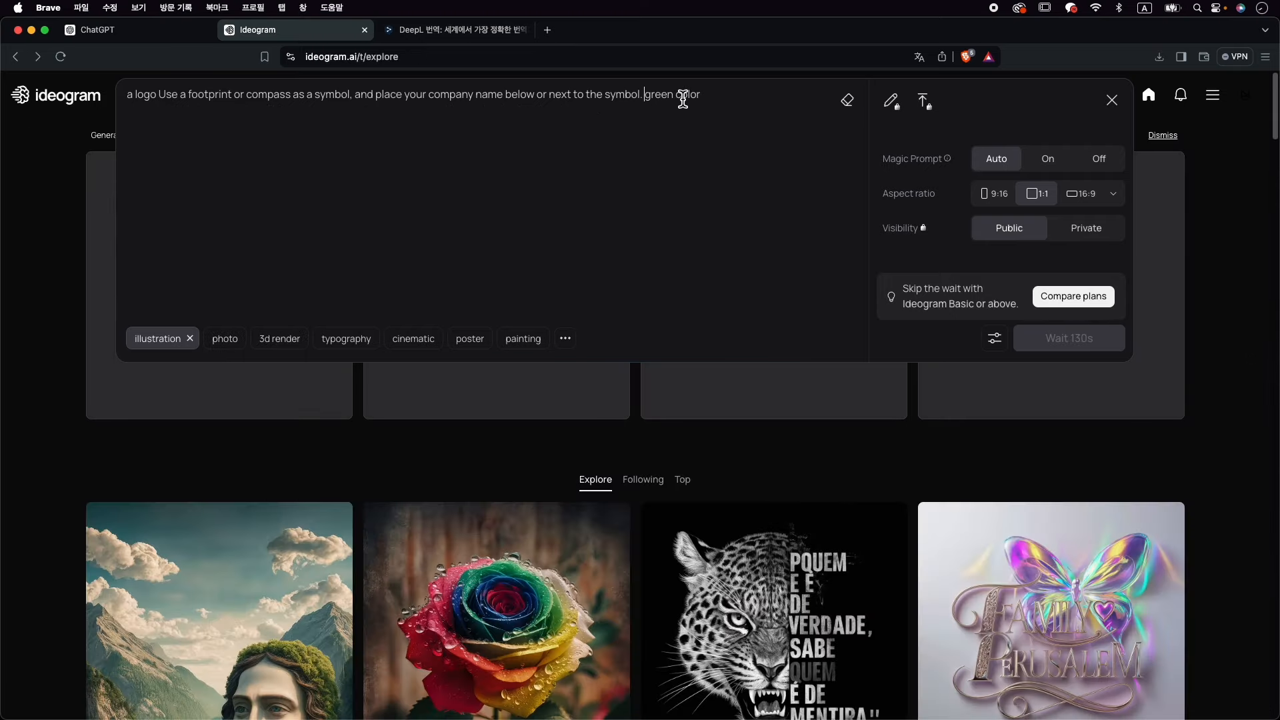
pyautogui.click(646, 93)
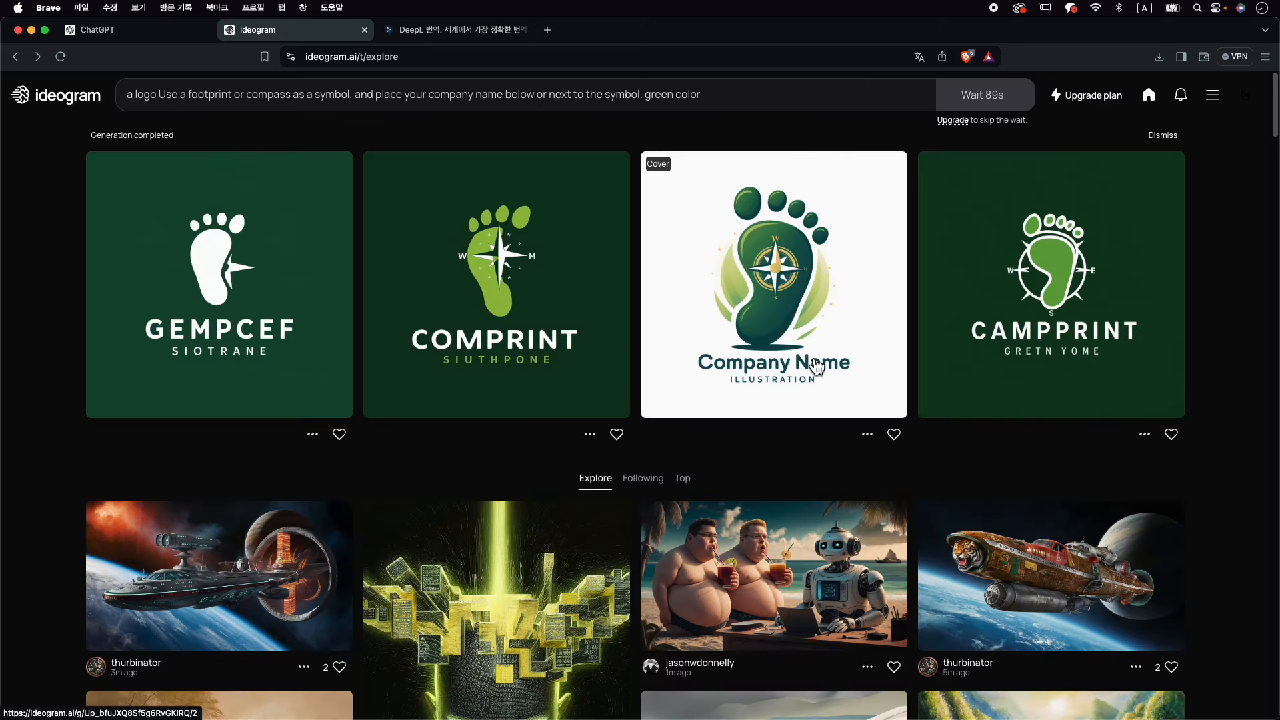
# Open the white-background logo with the green footprint and compass, and download it as a JPEG.
pyautogui.click(810, 274)
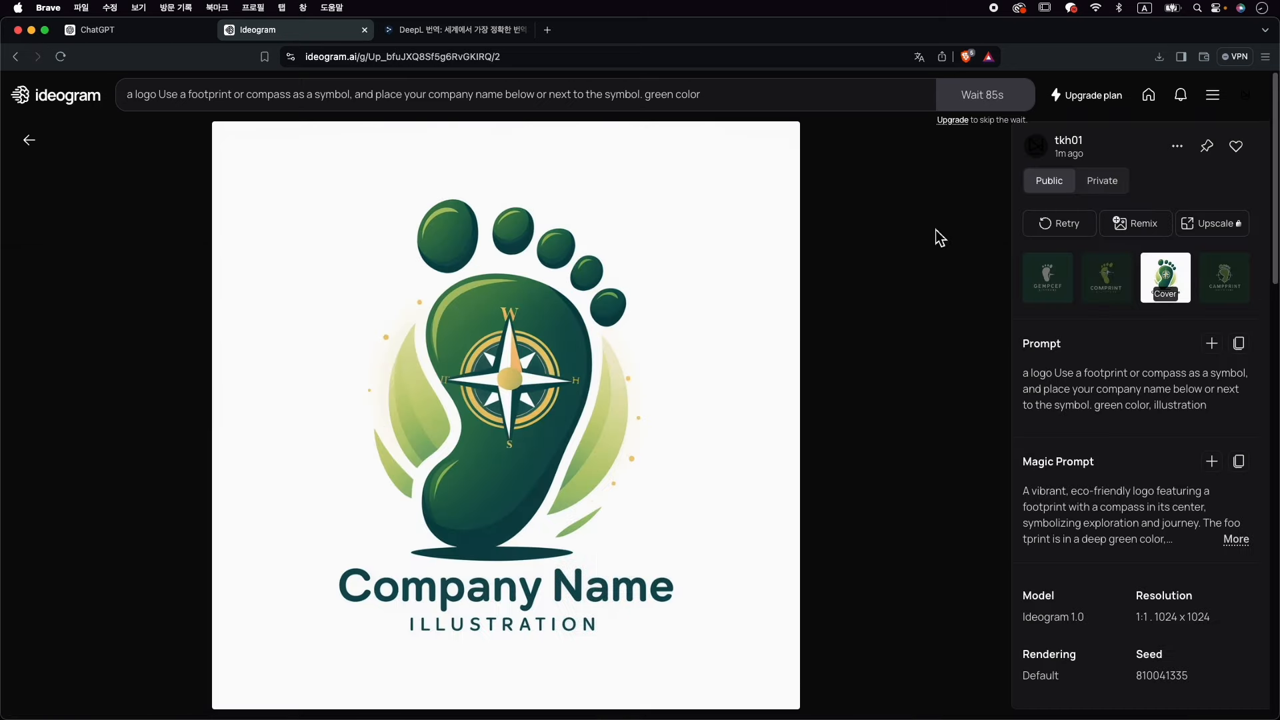
pyautogui.click(1177, 146)
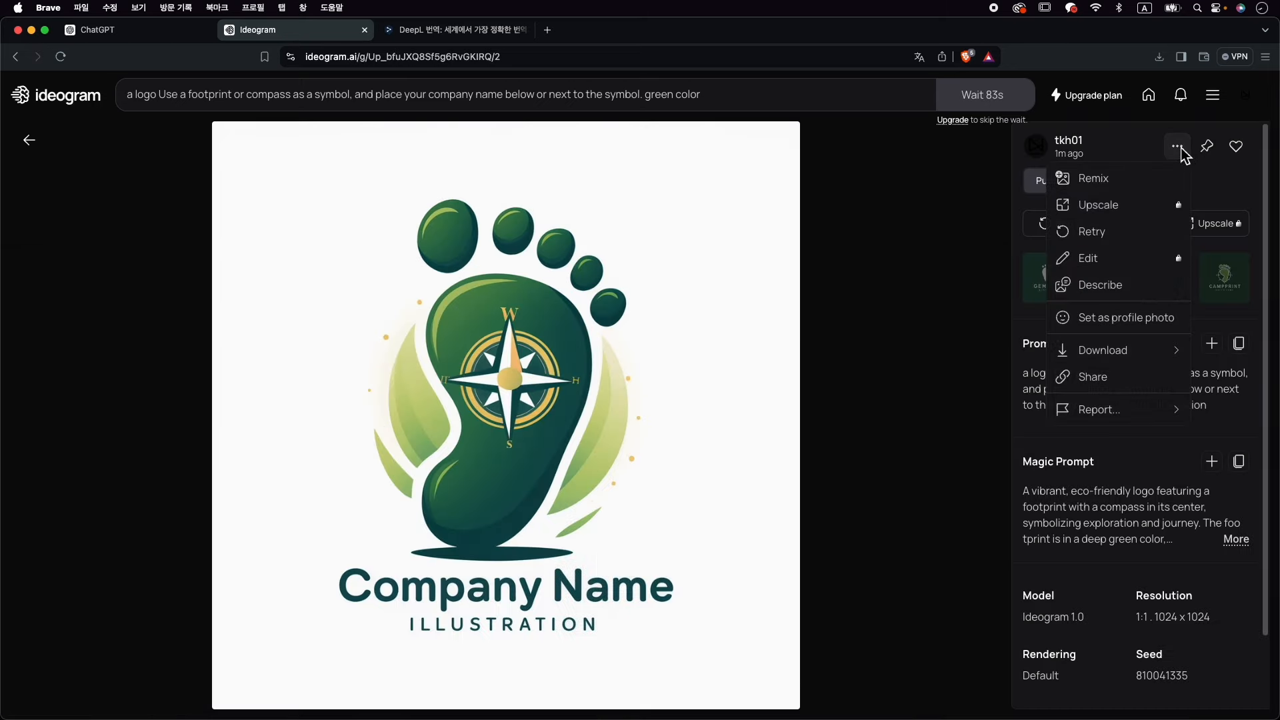
pyautogui.moveTo(1145, 354)
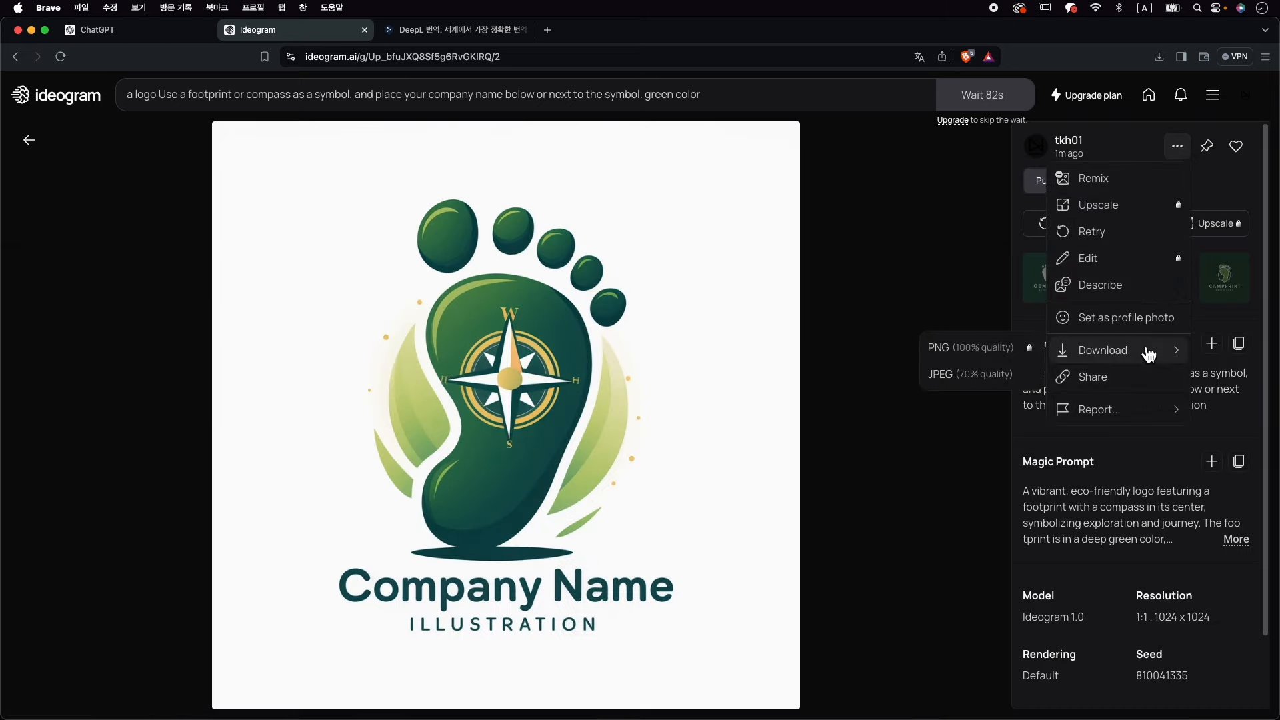
pyautogui.click(964, 375)
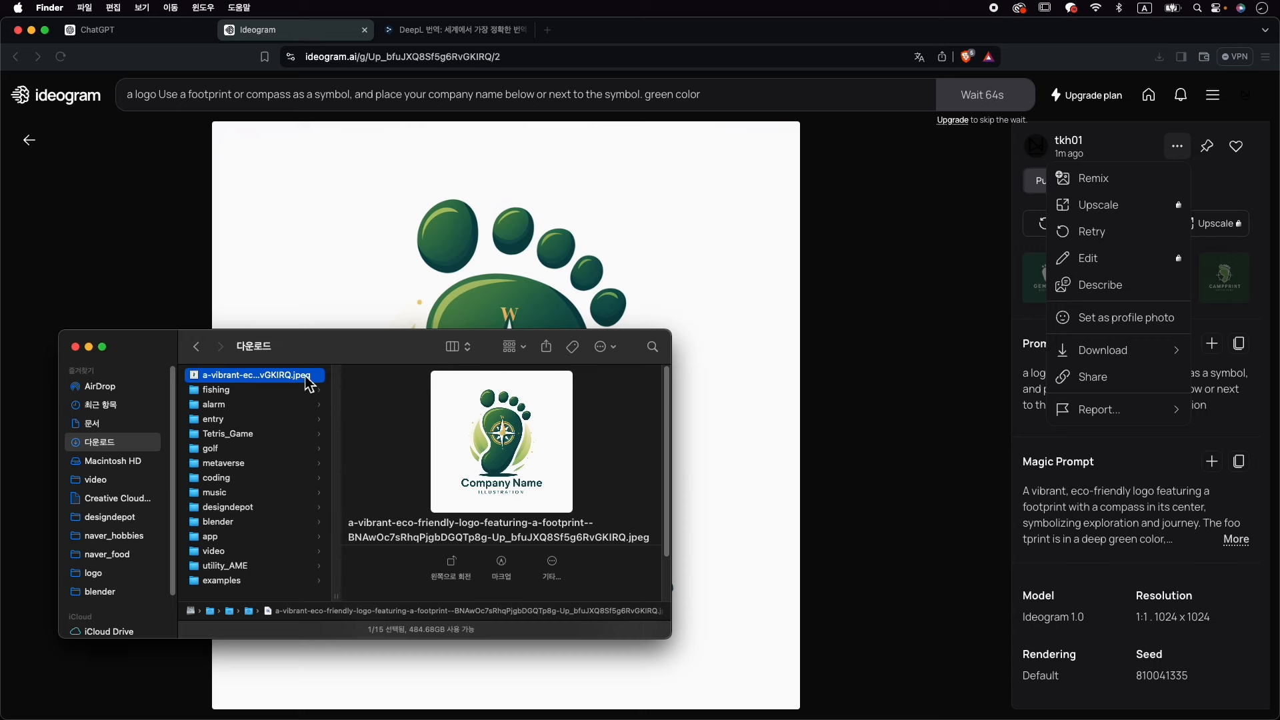
pyautogui.click(882, 314)
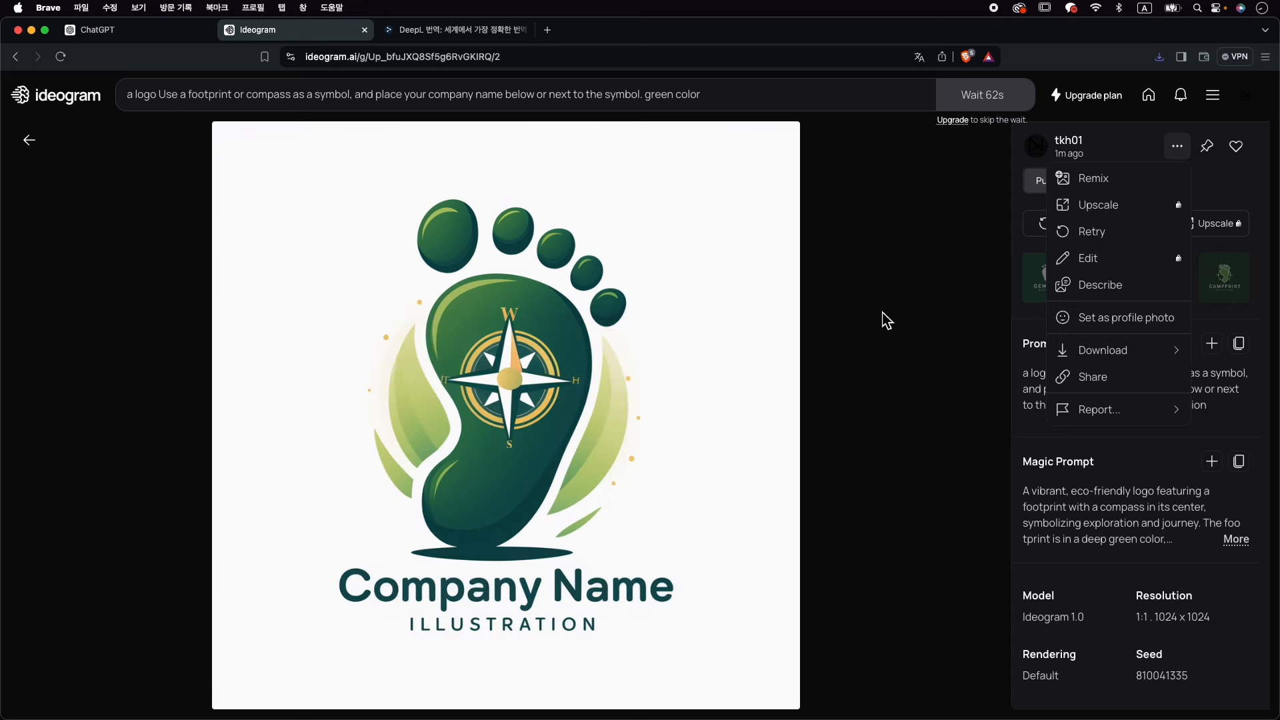
pyautogui.click(883, 314)
# Return to the Ideogram explore feed and examine the prompt of the community image with two men and a robot on a beach.
pyautogui.click(1148, 95)
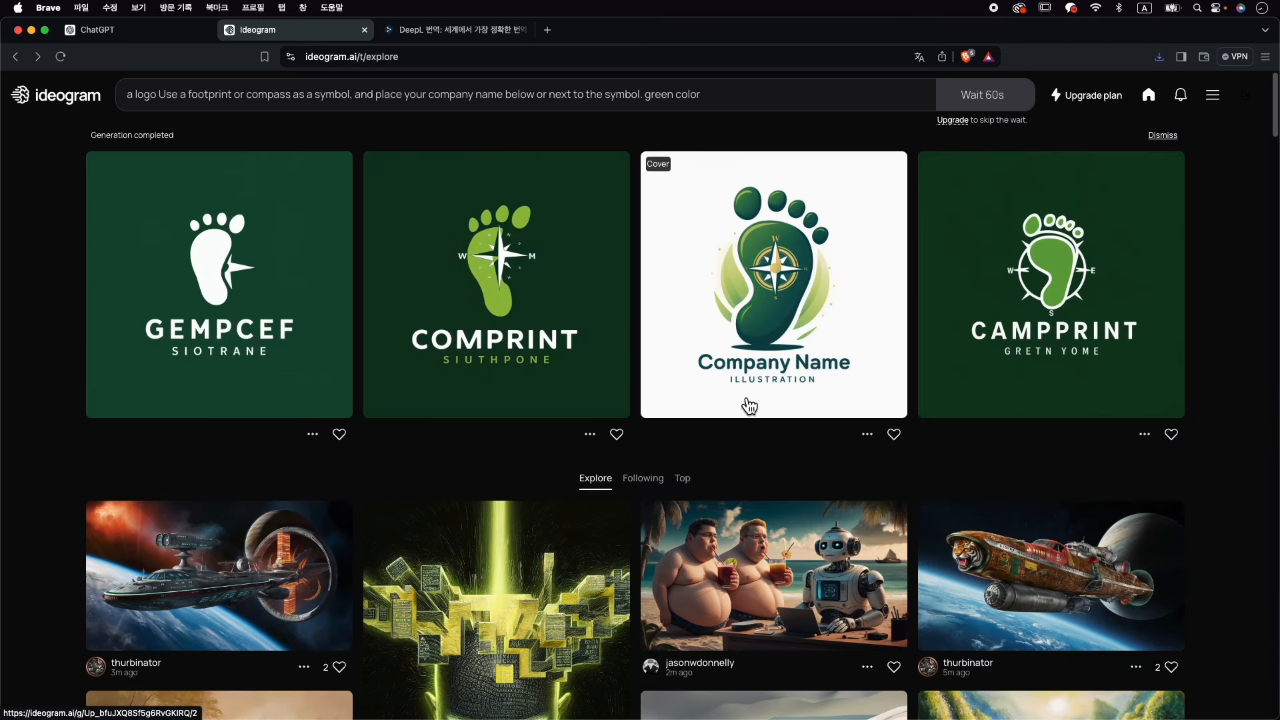
pyautogui.scroll(-5, 527, 482)
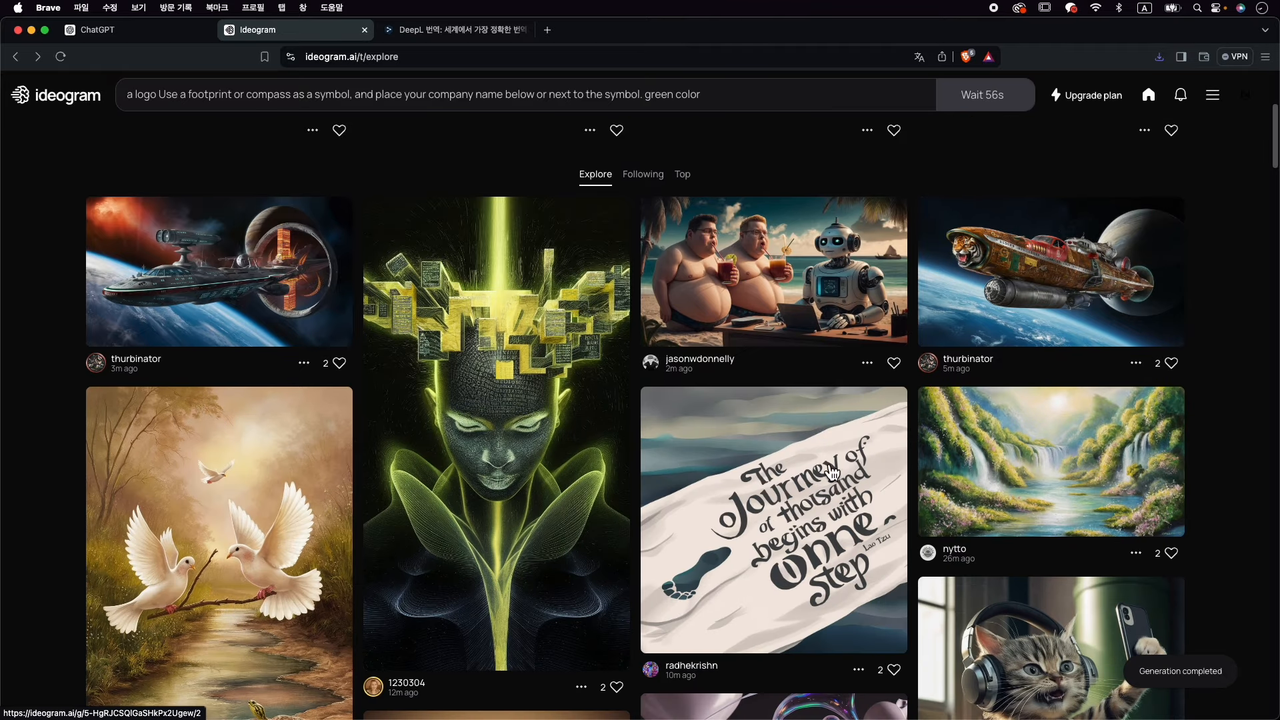
pyautogui.click(811, 279)
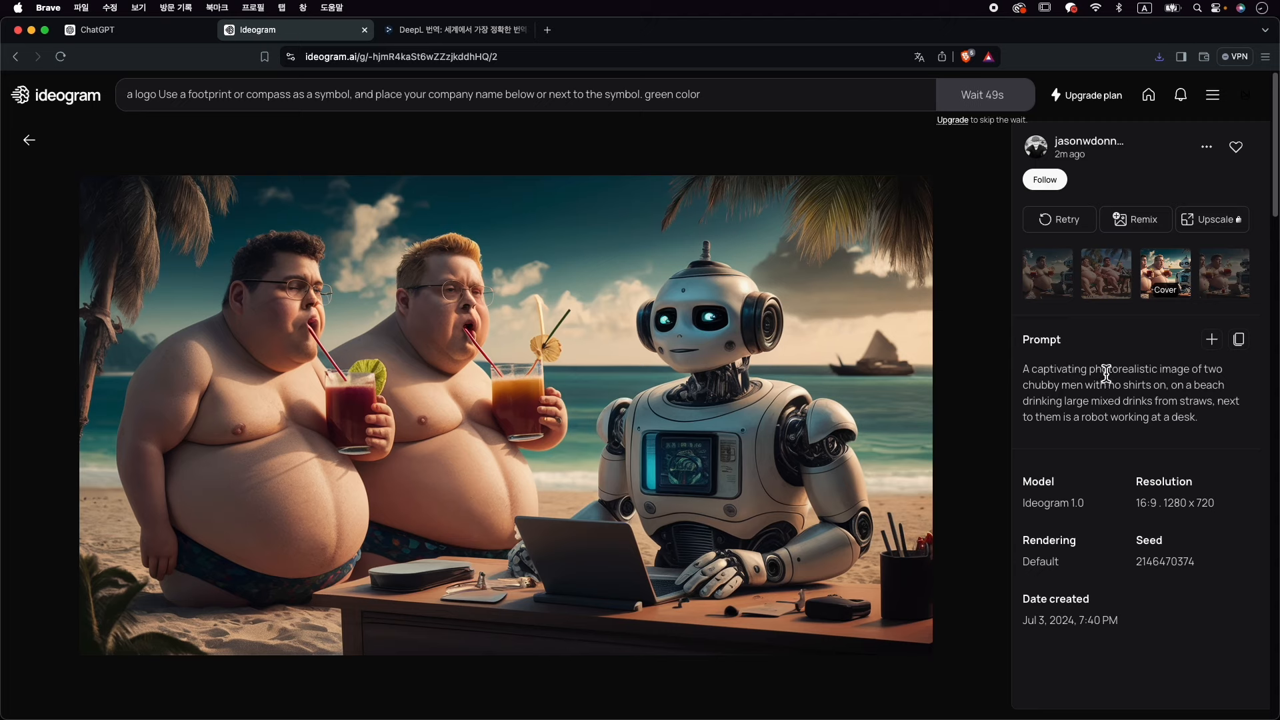
pyautogui.moveTo(1044, 375); pyautogui.dragTo(1080, 372)
pyautogui.click(1134, 408)
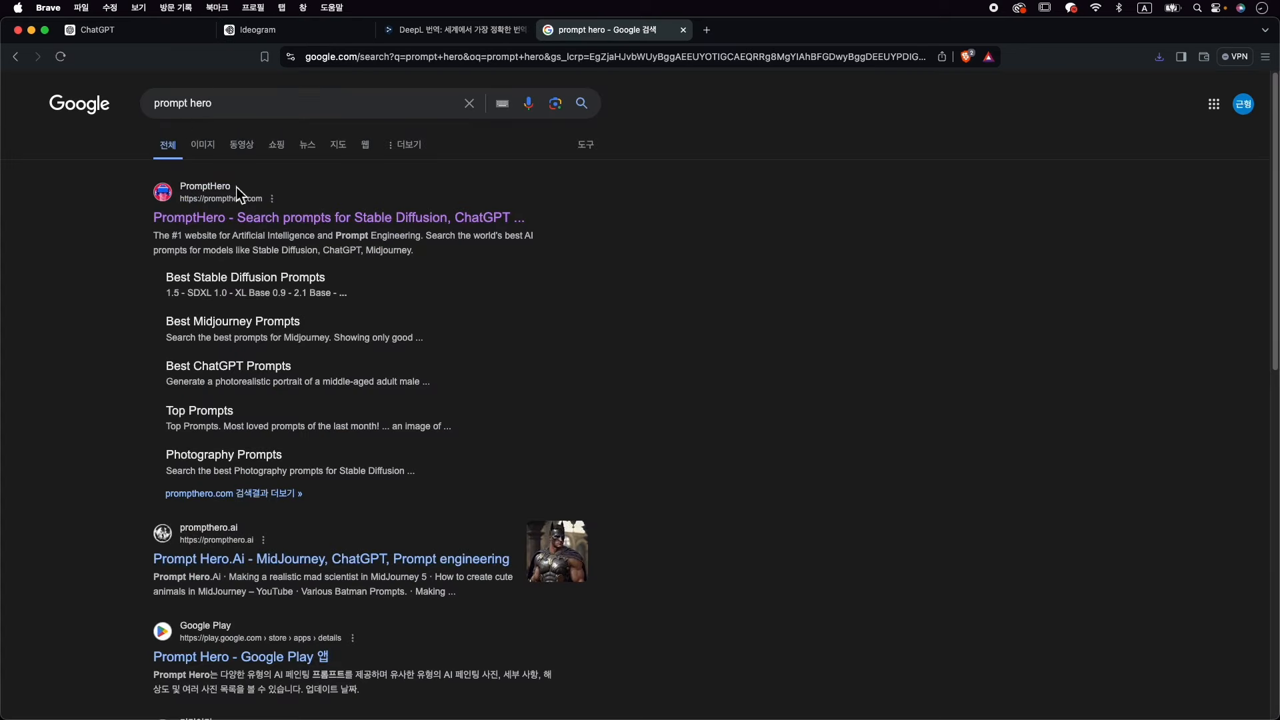
# Open PromptHero from the Google results, search it for "trip", and copy the prompt of the green frog riding a bicycle.
pyautogui.click(213, 220)
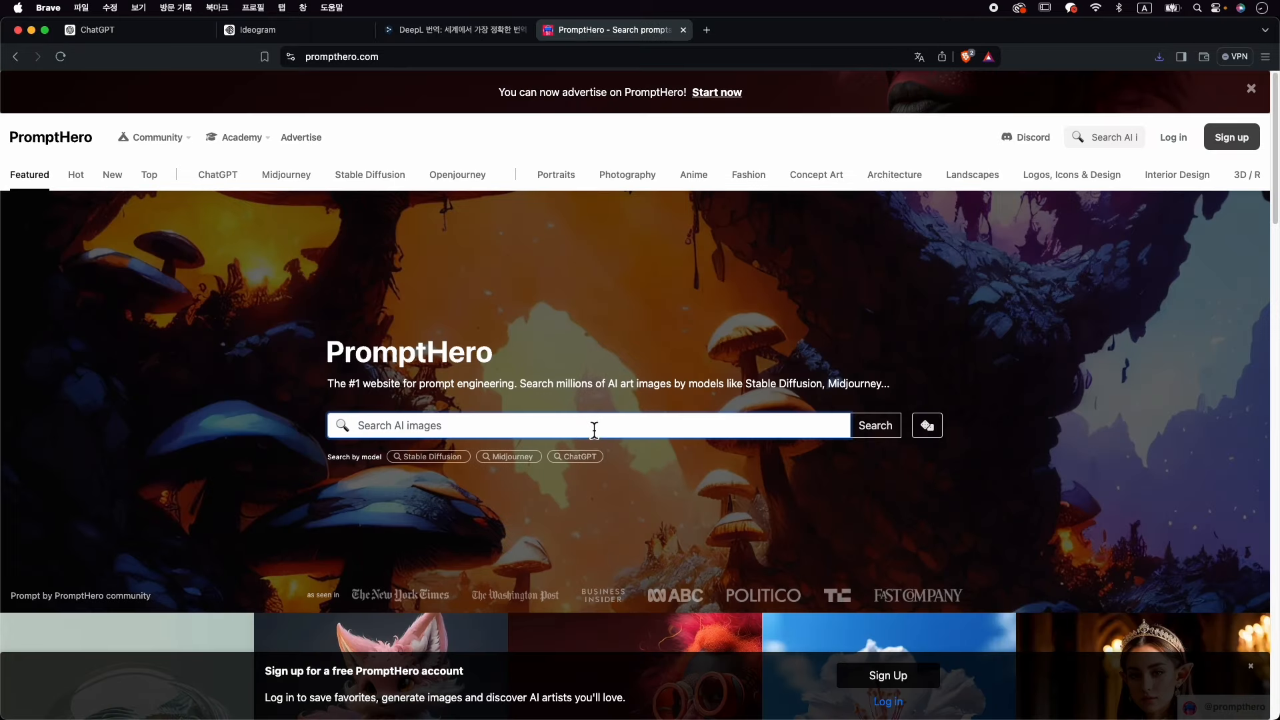
pyautogui.write('trip')
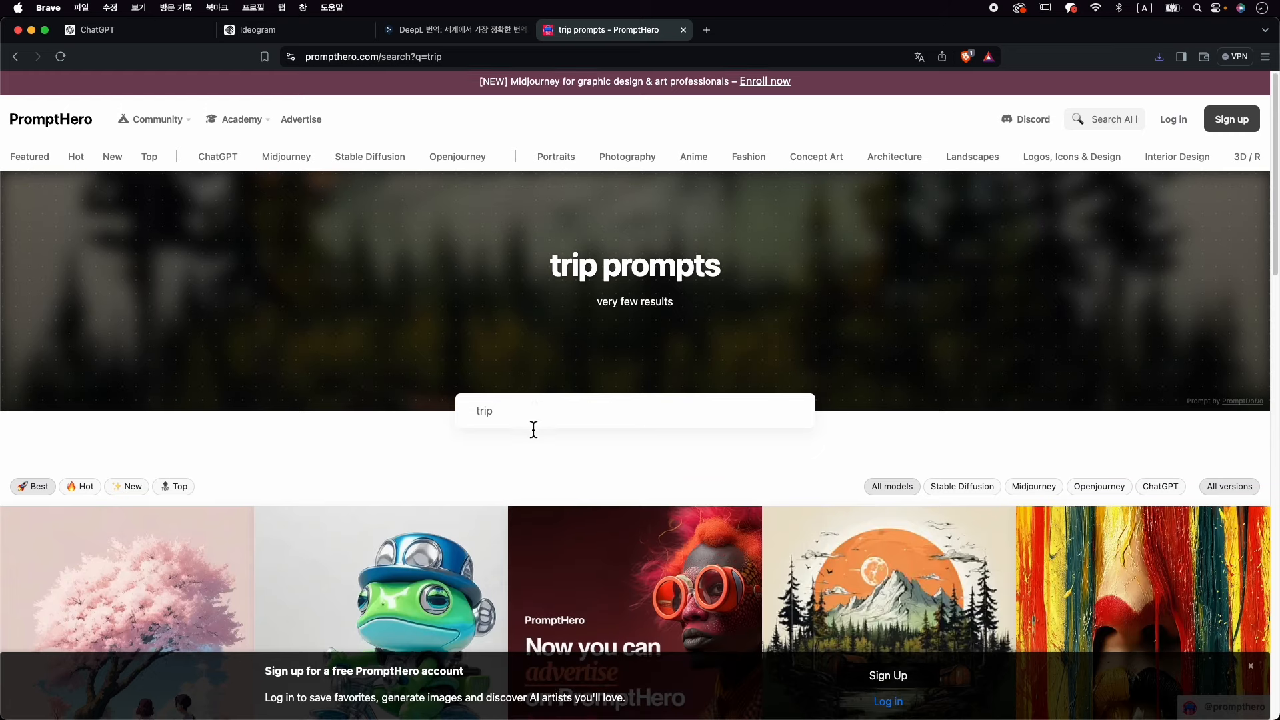
pyautogui.scroll(-5, 535, 400)
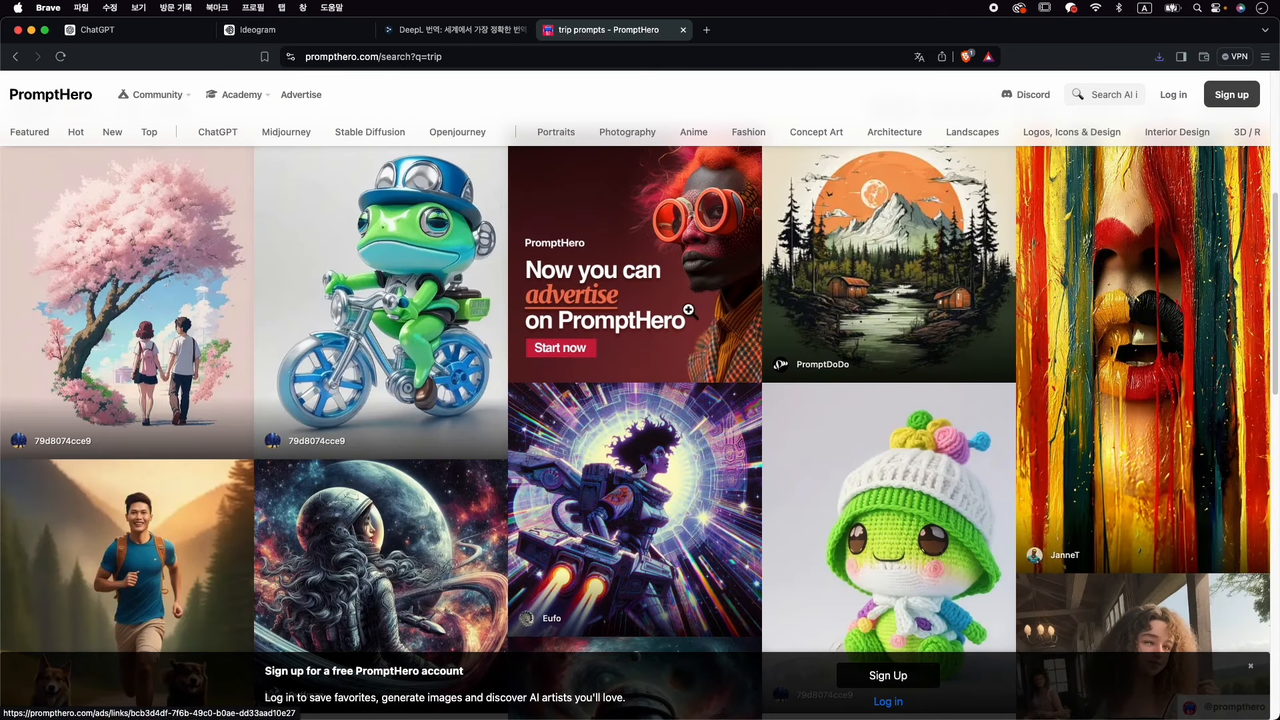
pyautogui.scroll(1, 490, 337)
pyautogui.click(414, 314)
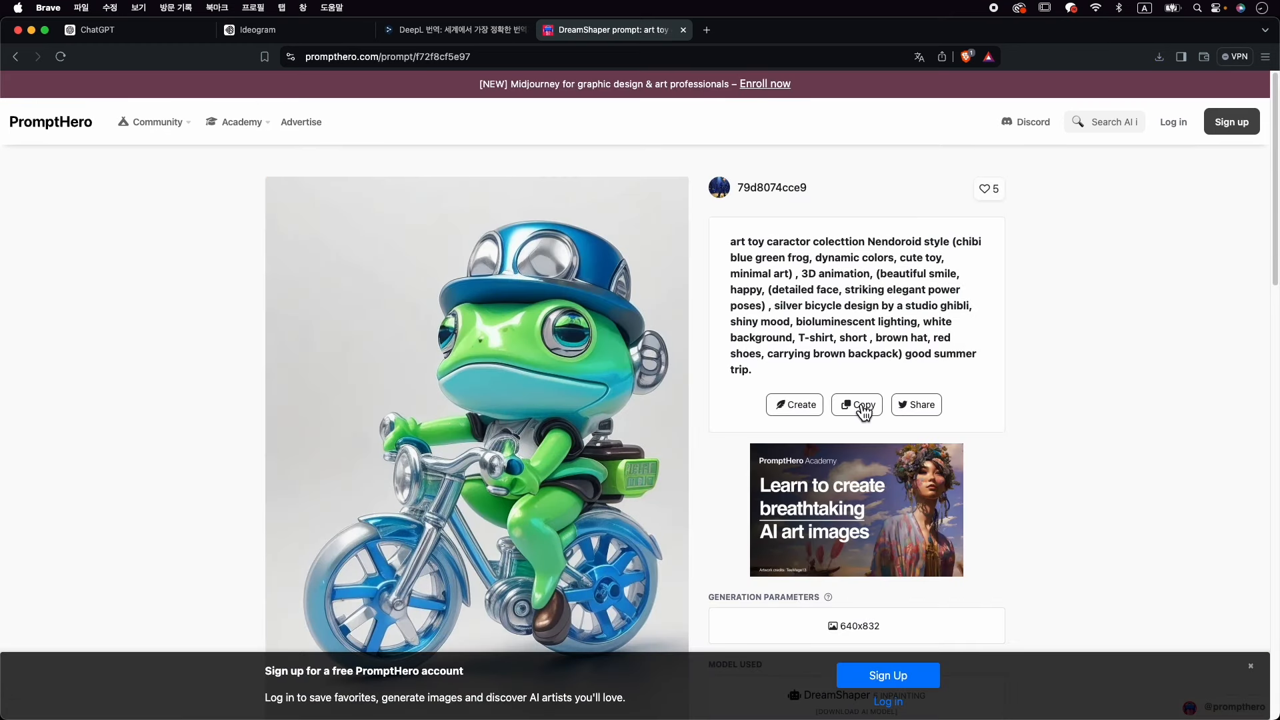
pyautogui.click(864, 408)
# Back in Ideogram, append a comma and the copied frog prompt to the end of the green logo prompt.
pyautogui.click(308, 30)
pyautogui.click(470, 103)
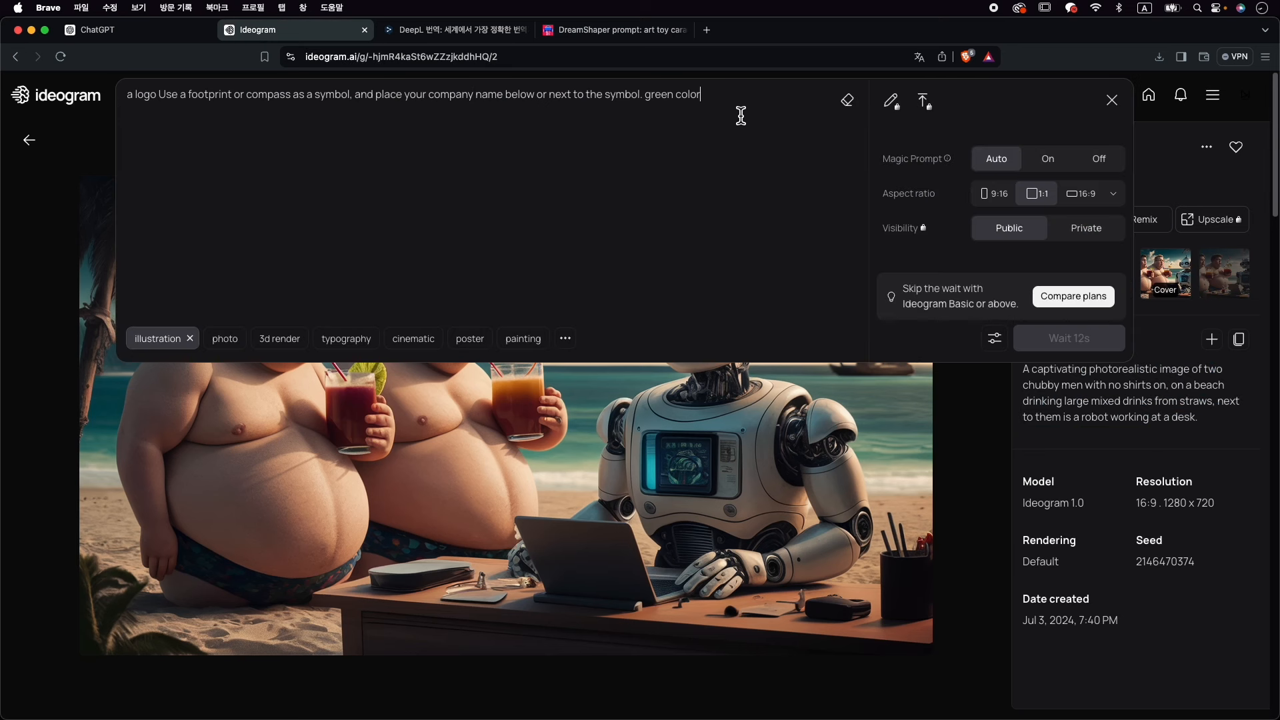
pyautogui.write(',')
pyautogui.press('super+v')
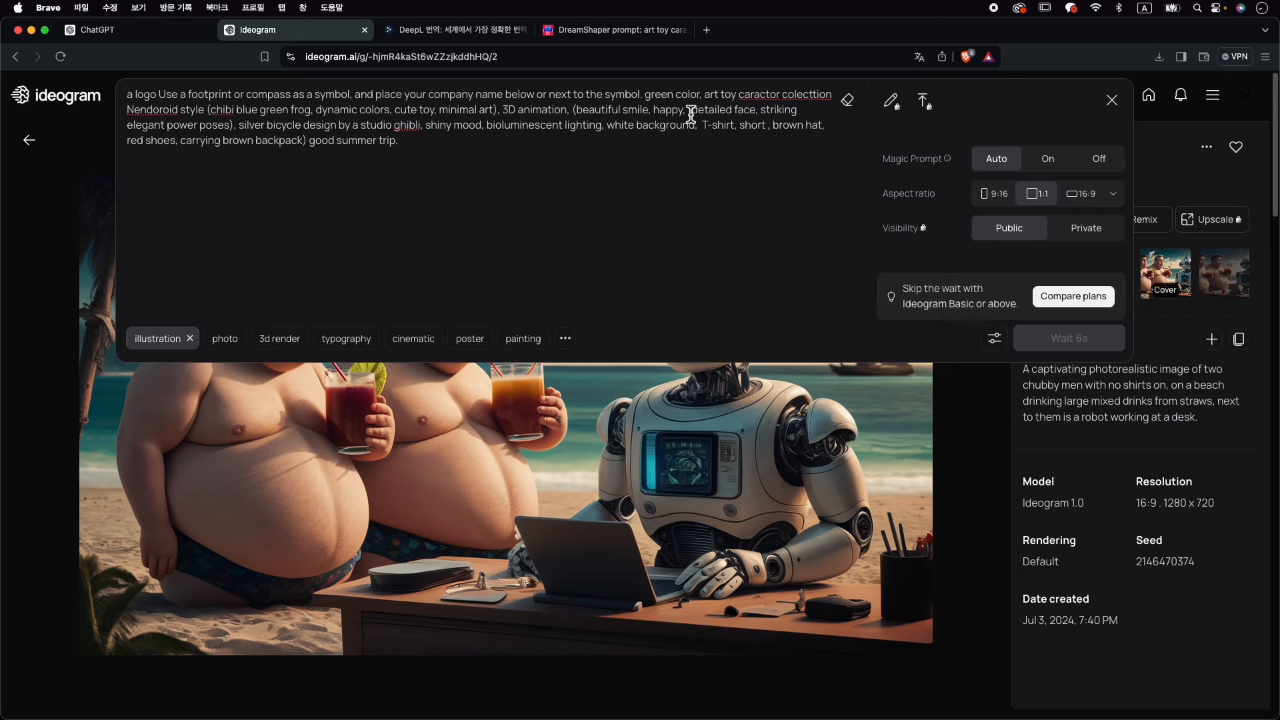
pyautogui.moveTo(690, 115); pyautogui.dragTo(247, 127)
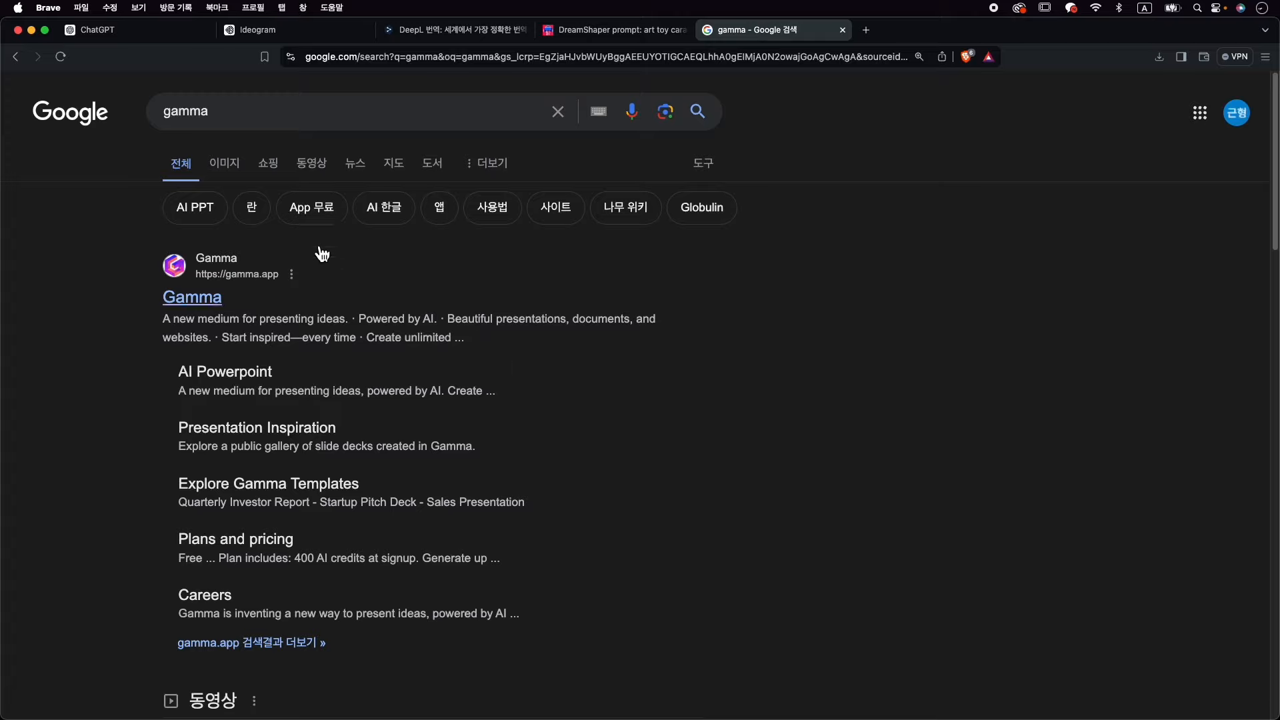
# Open Gamma from the Google results and start a new AI creation generated from a prompt.
pyautogui.doubleClick(200, 111)
pyautogui.click(221, 302)
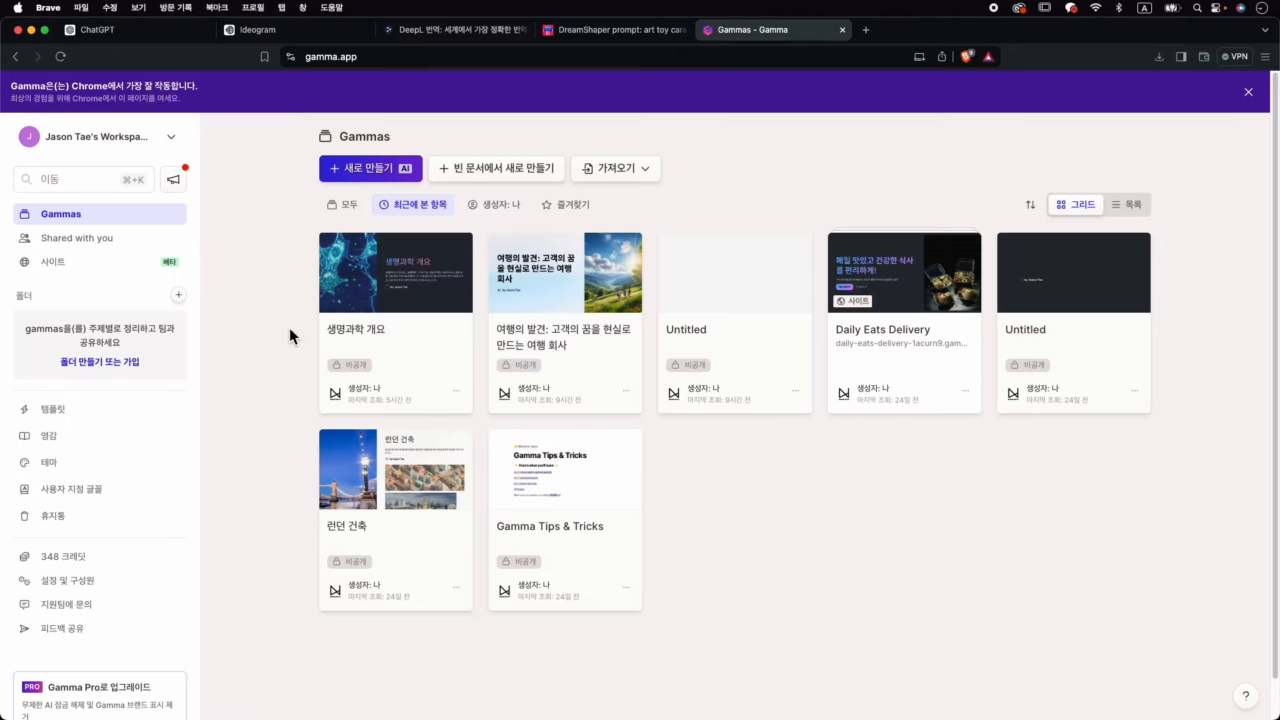
pyautogui.click(384, 166)
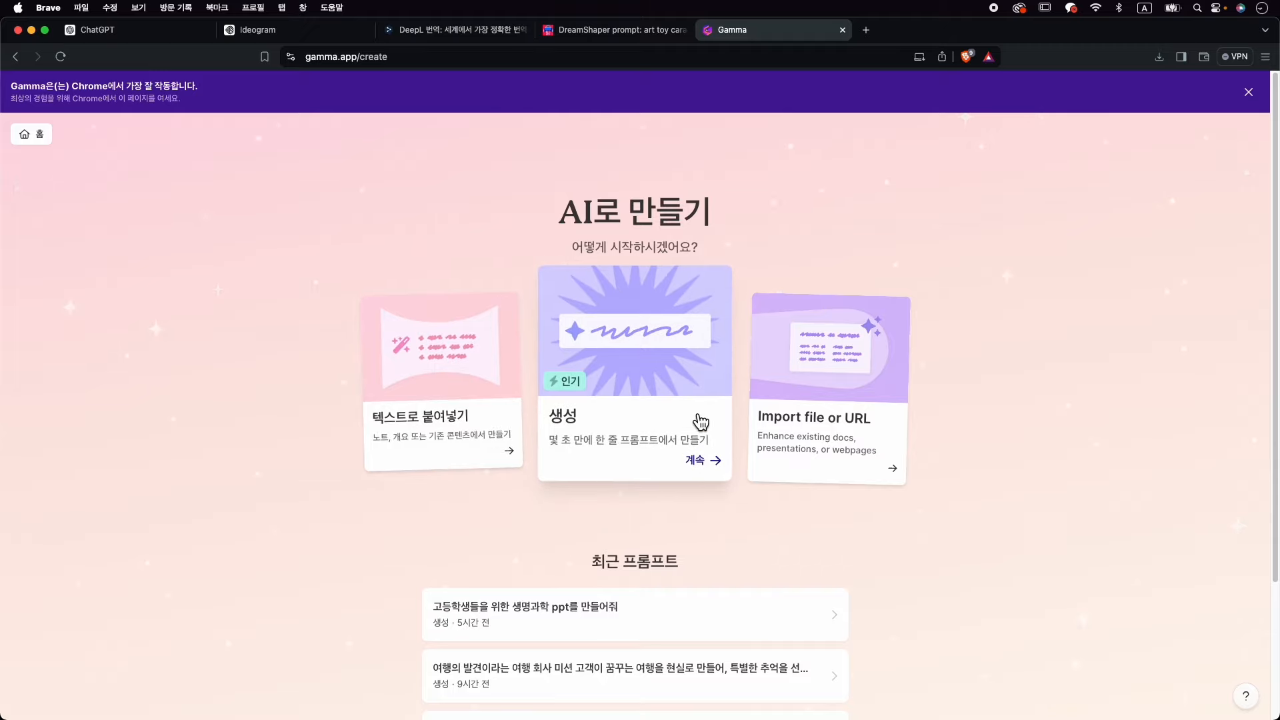
pyautogui.click(669, 427)
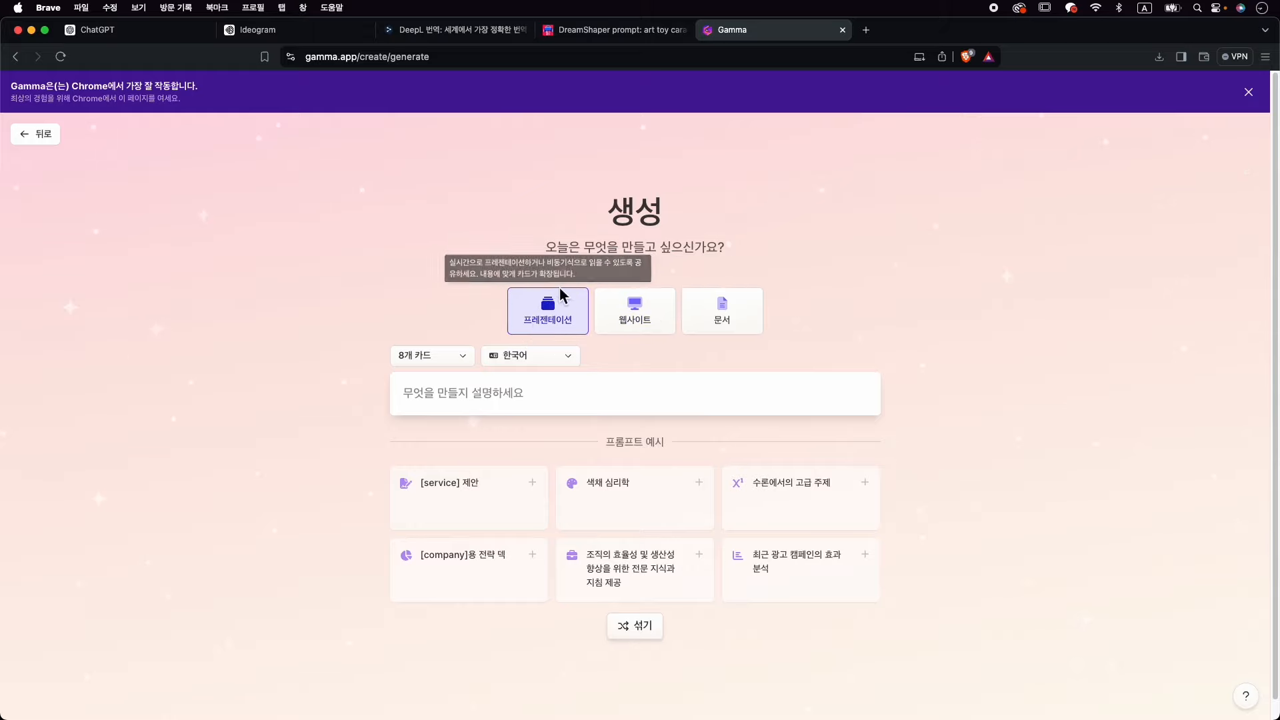
# Set the presentation to 6 cards and make the prompt description ready for entry.
pyautogui.click(459, 359)
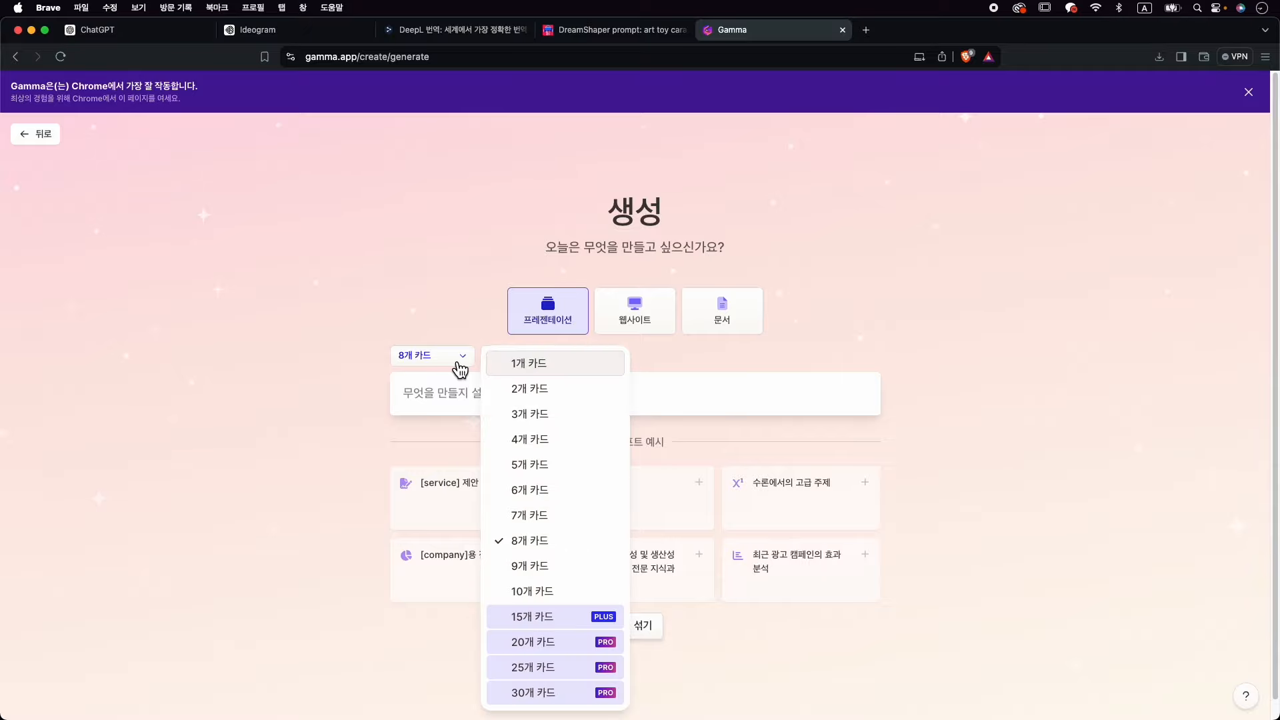
pyautogui.click(552, 500)
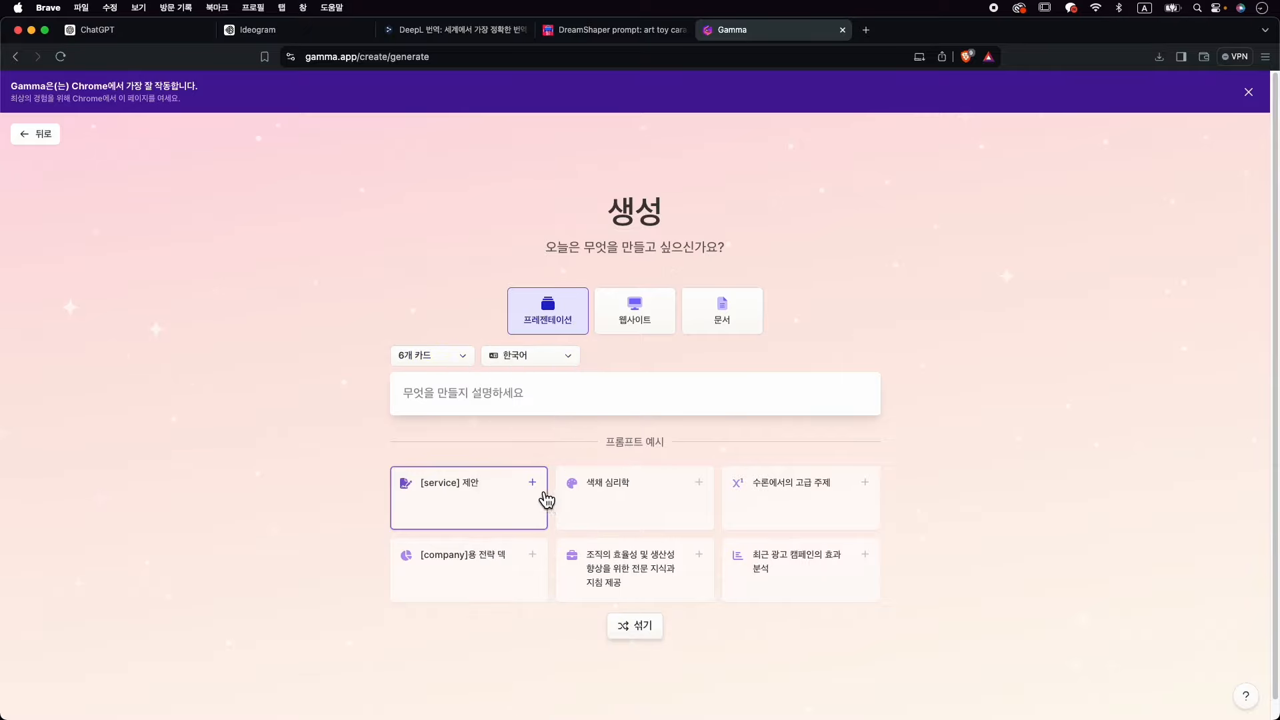
pyautogui.click(508, 398)
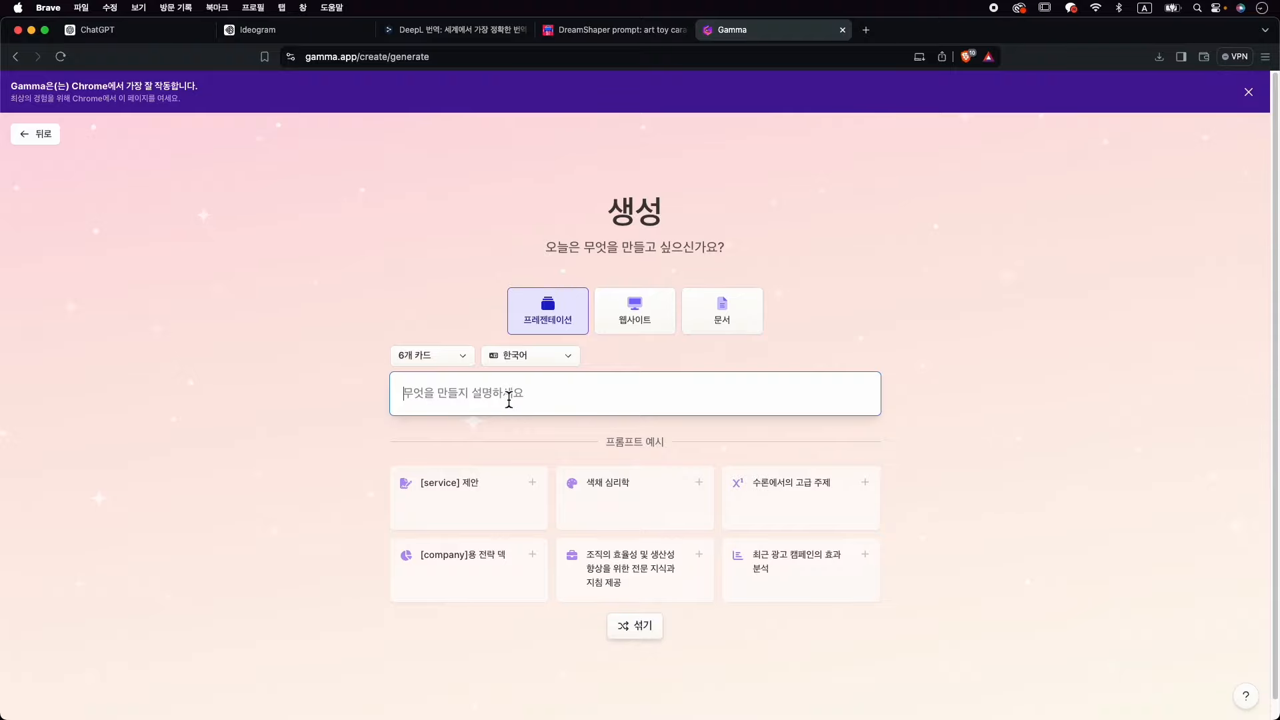
# Switch to ChatGPT, locate the mission, vision and core values table, and rename the "Travel company names" chat as "회사 정보".
pyautogui.click(159, 31)
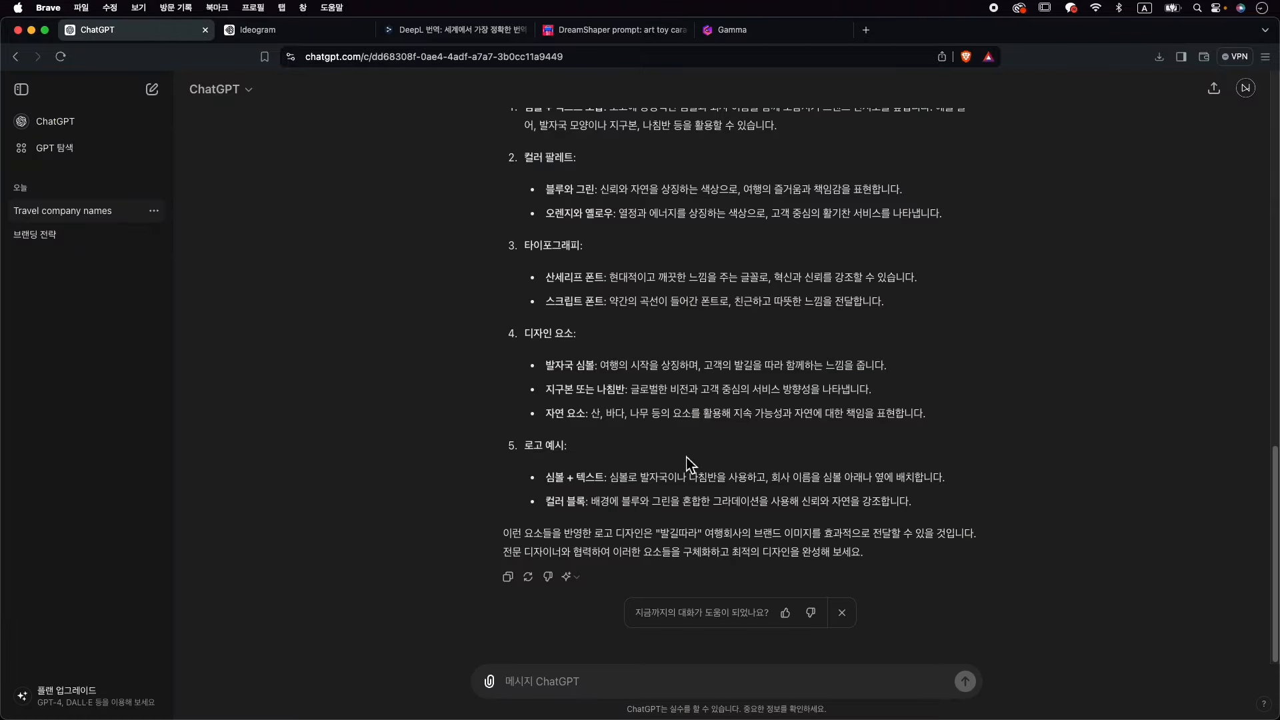
pyautogui.scroll(5, 750, 439)
pyautogui.scroll(1, 750, 439)
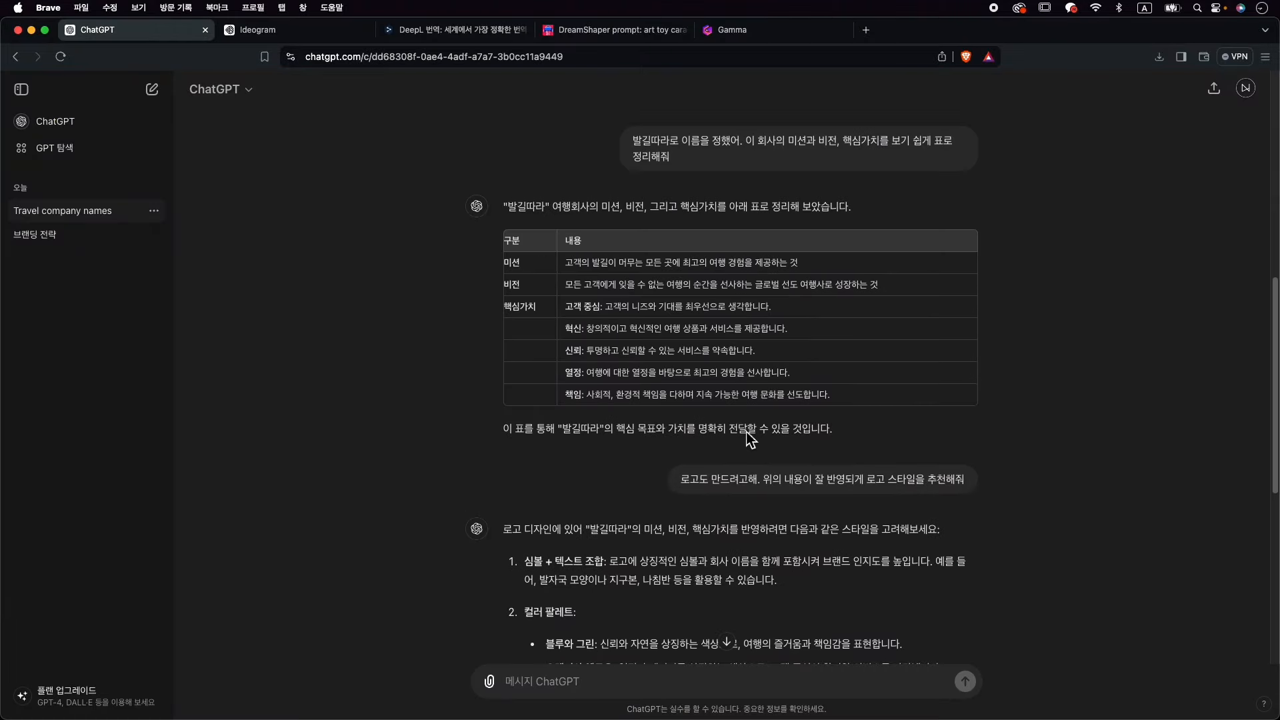
pyautogui.moveTo(857, 412); pyautogui.dragTo(507, 270)
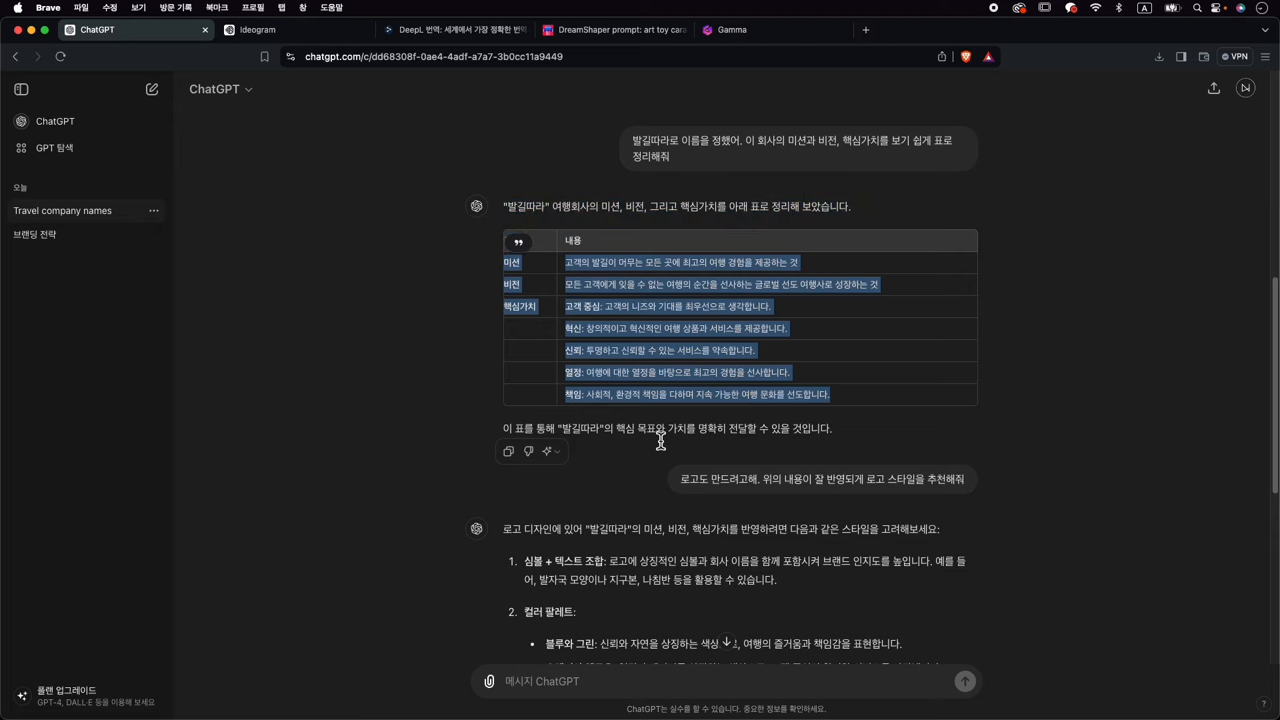
pyautogui.click(156, 213)
pyautogui.click(228, 270)
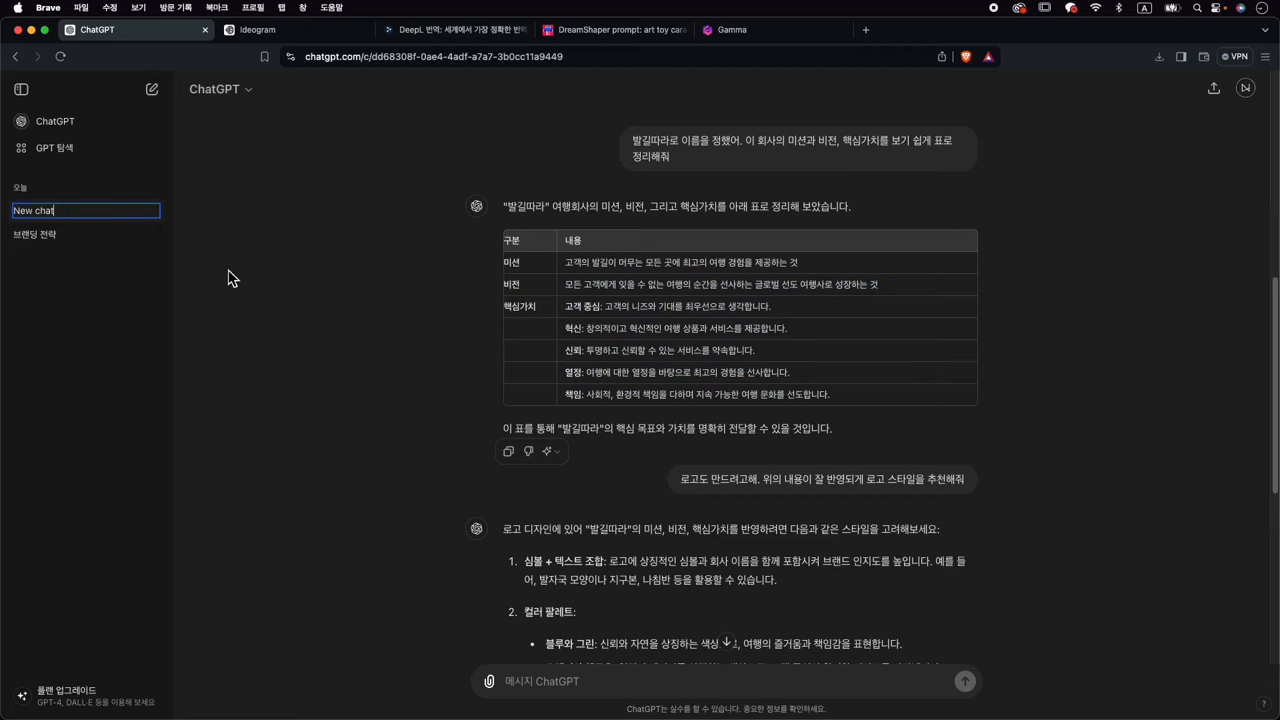
pyautogui.write('gh')
pyautogui.write('사 정보')
pyautogui.press('Return')
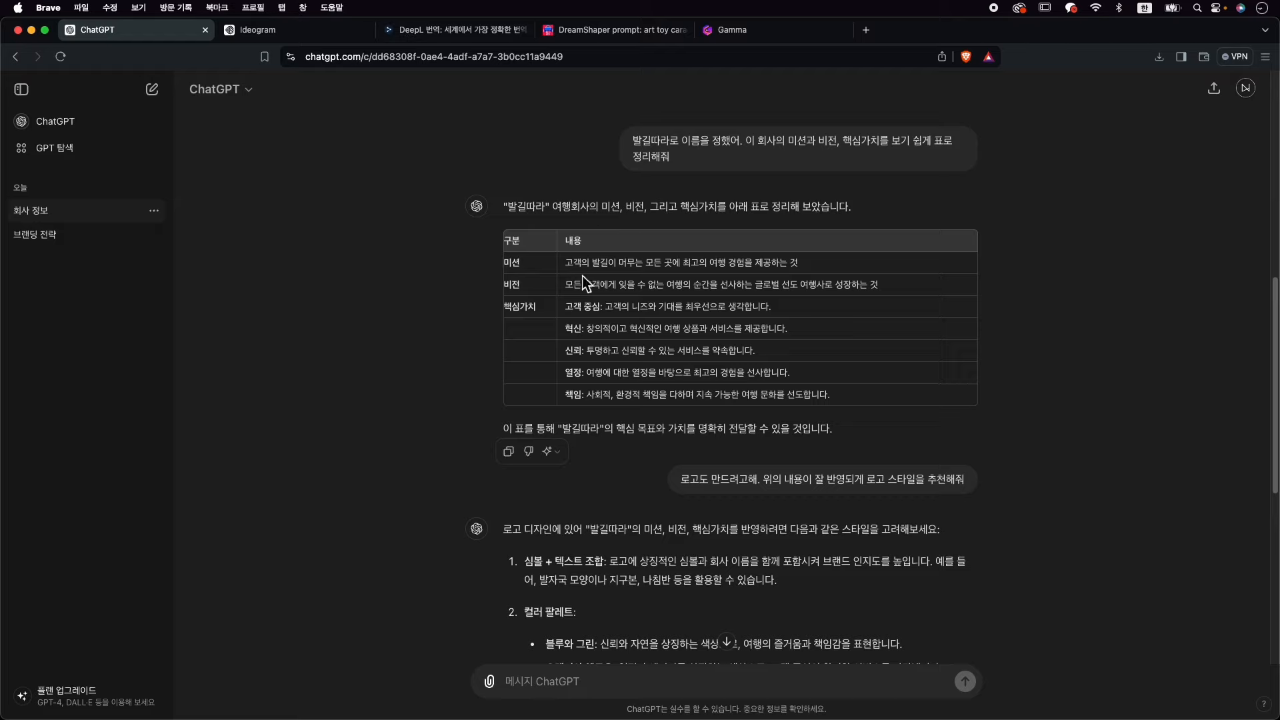
# Copy the mission, vision and core values rows from the ChatGPT table and paste them into Gamma's presentation prompt.
pyautogui.moveTo(512, 265); pyautogui.dragTo(670, 334)
pyautogui.click(528, 275)
pyautogui.moveTo(511, 268); pyautogui.dragTo(807, 394)
pyautogui.rightClick(804, 397)
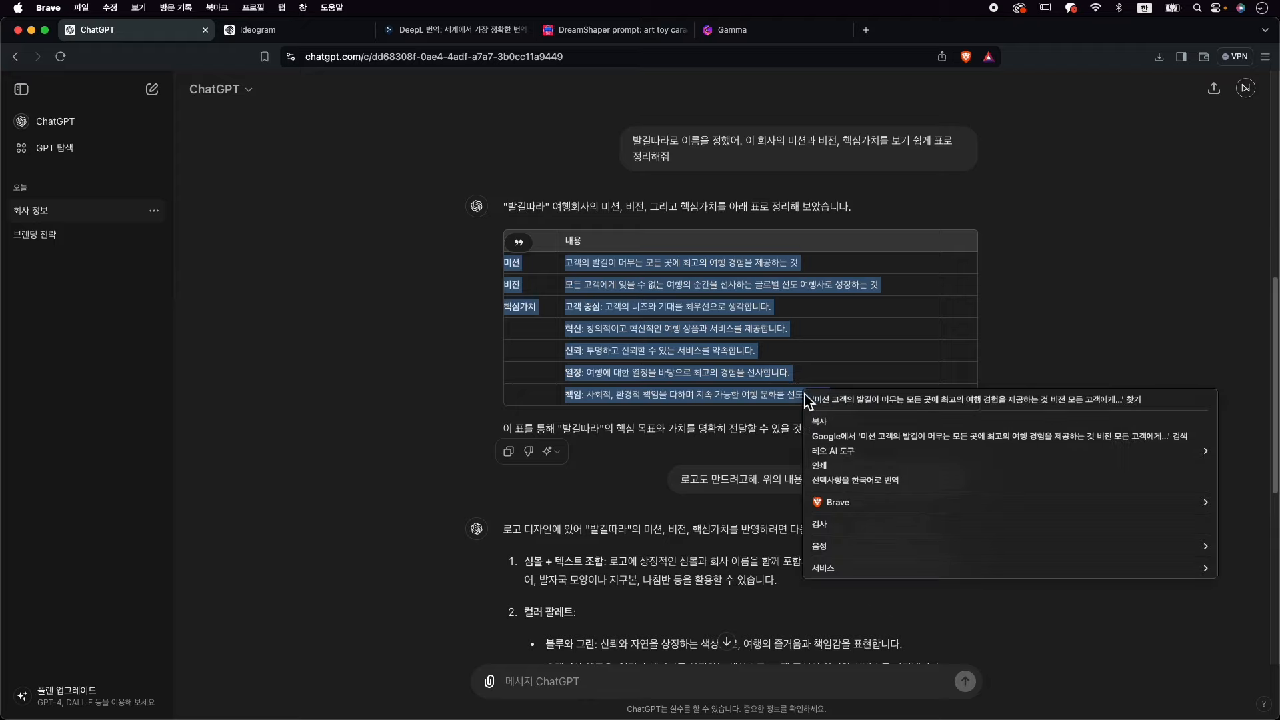
pyautogui.click(868, 420)
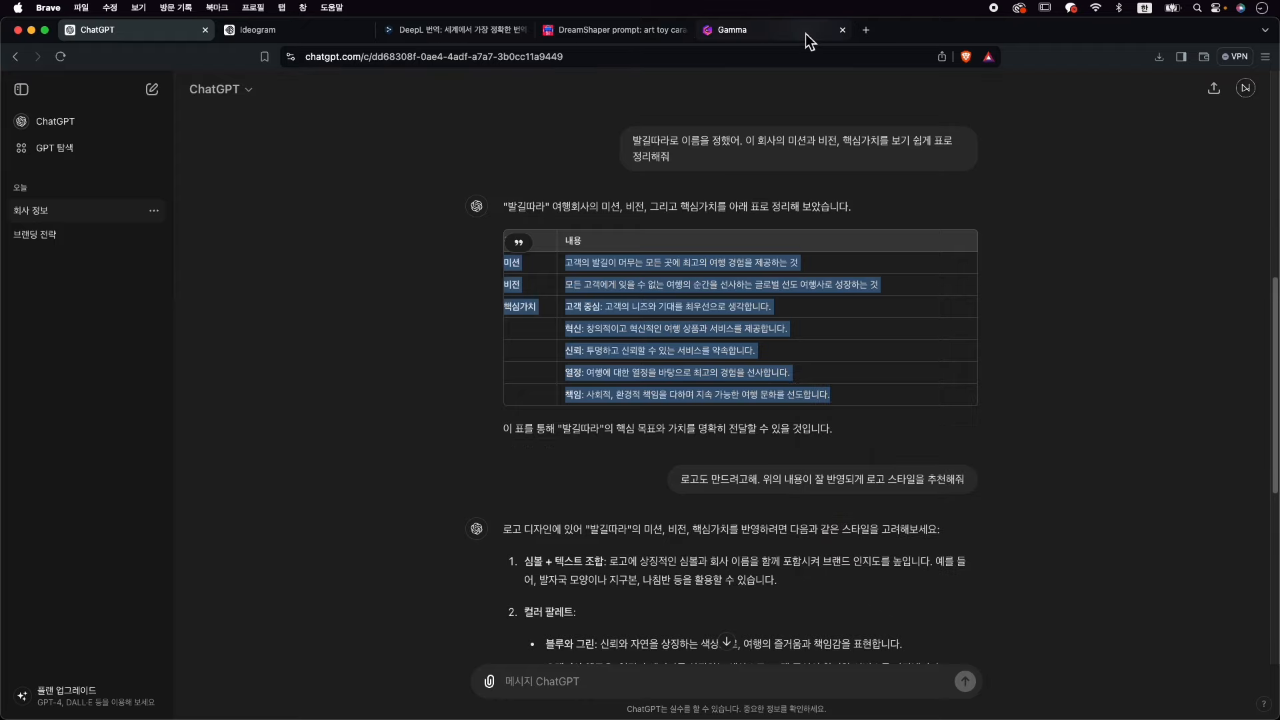
pyautogui.click(766, 29)
pyautogui.press('super+v')
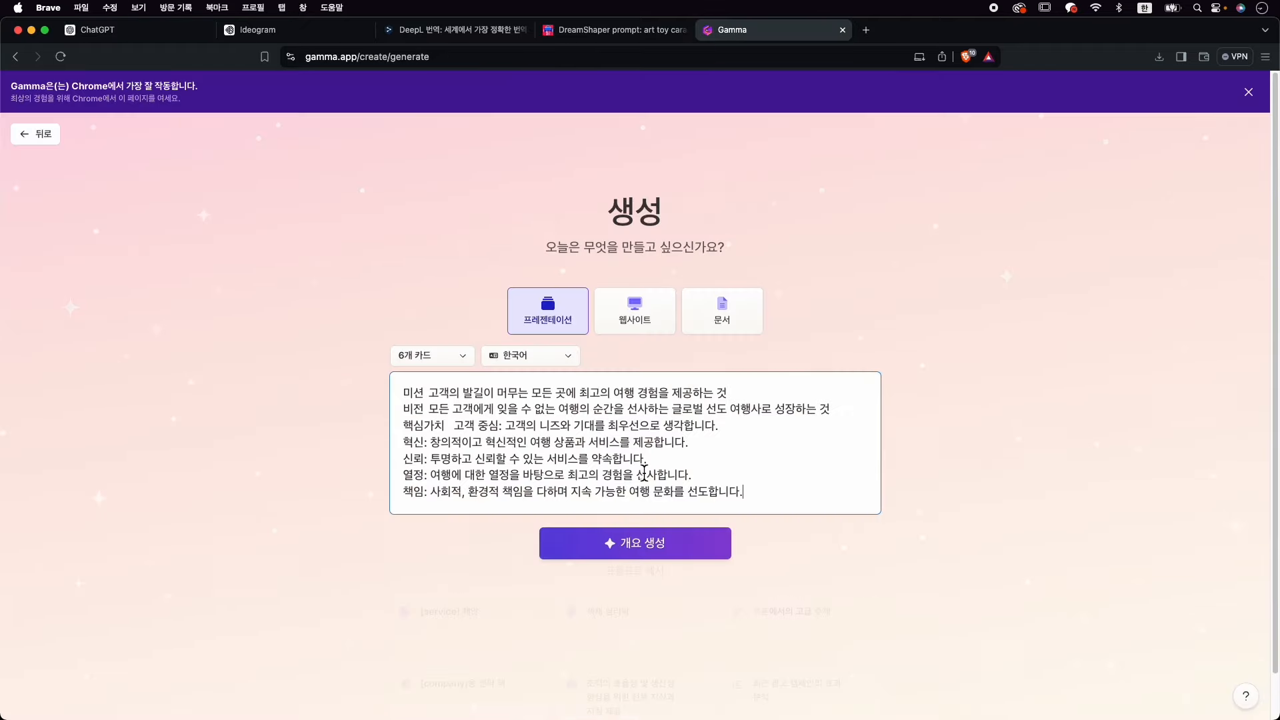
# Add the line "발길따라라는 여행사 회사 사업계획서 만들기" above the pasted text, using the company name from ChatGPT, and generate the outline.
pyautogui.click(414, 395)
pyautogui.press('Return')
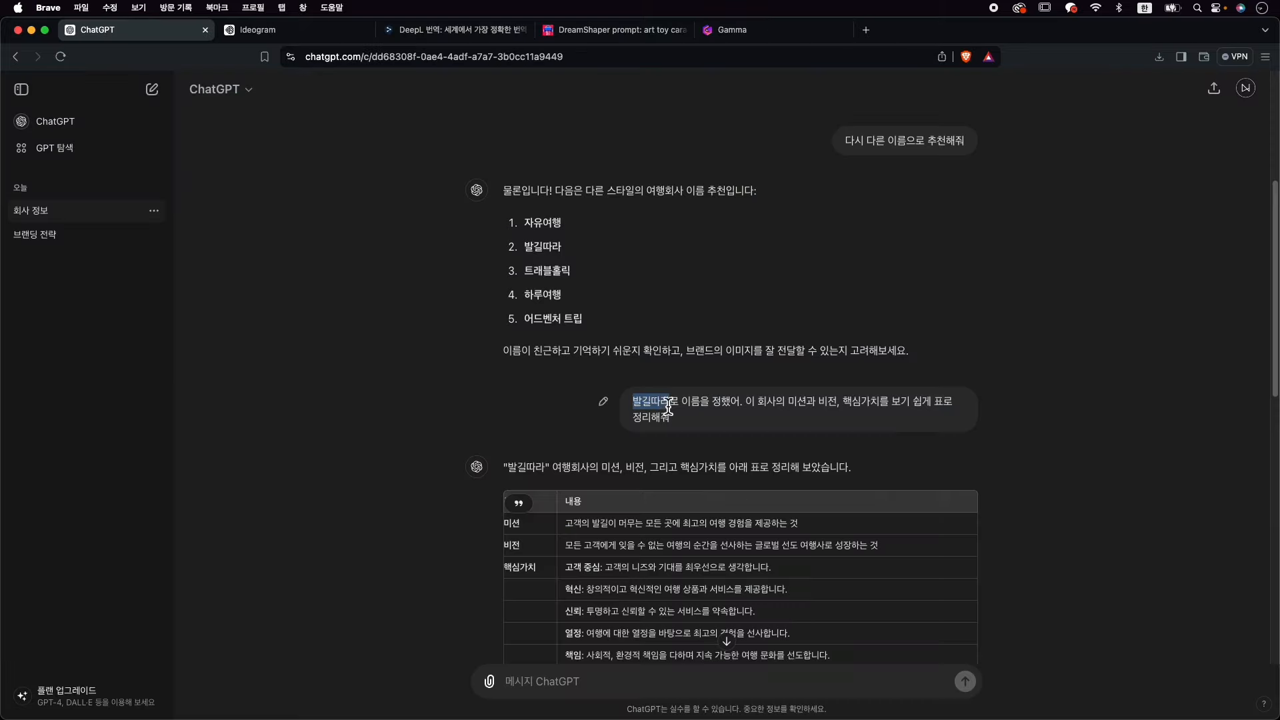
pyautogui.press('super+c')
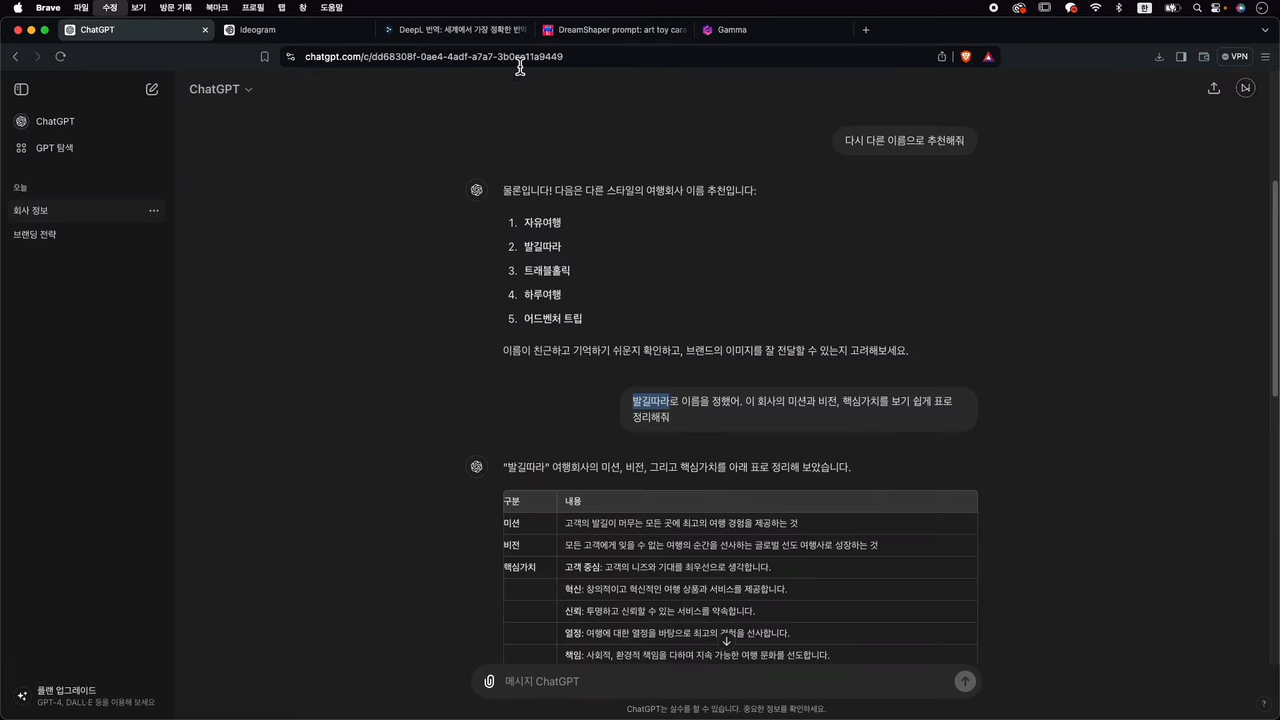
pyautogui.click(732, 30)
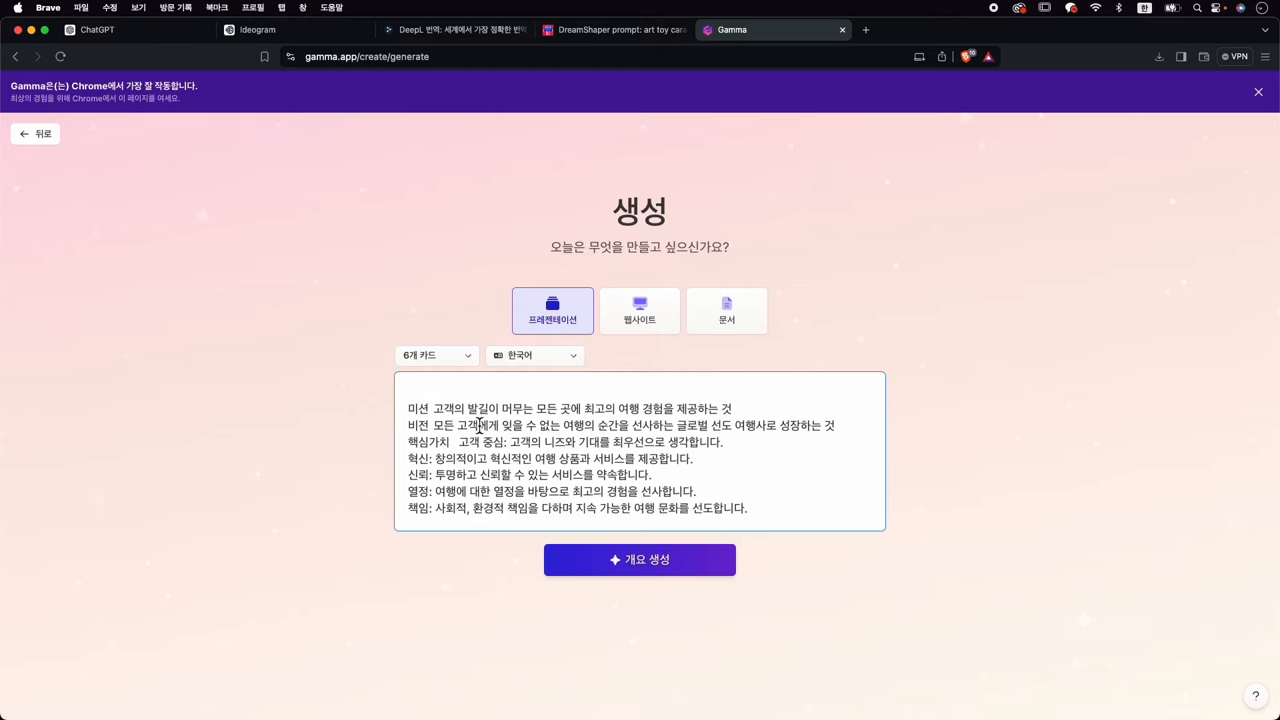
pyautogui.press('Return')
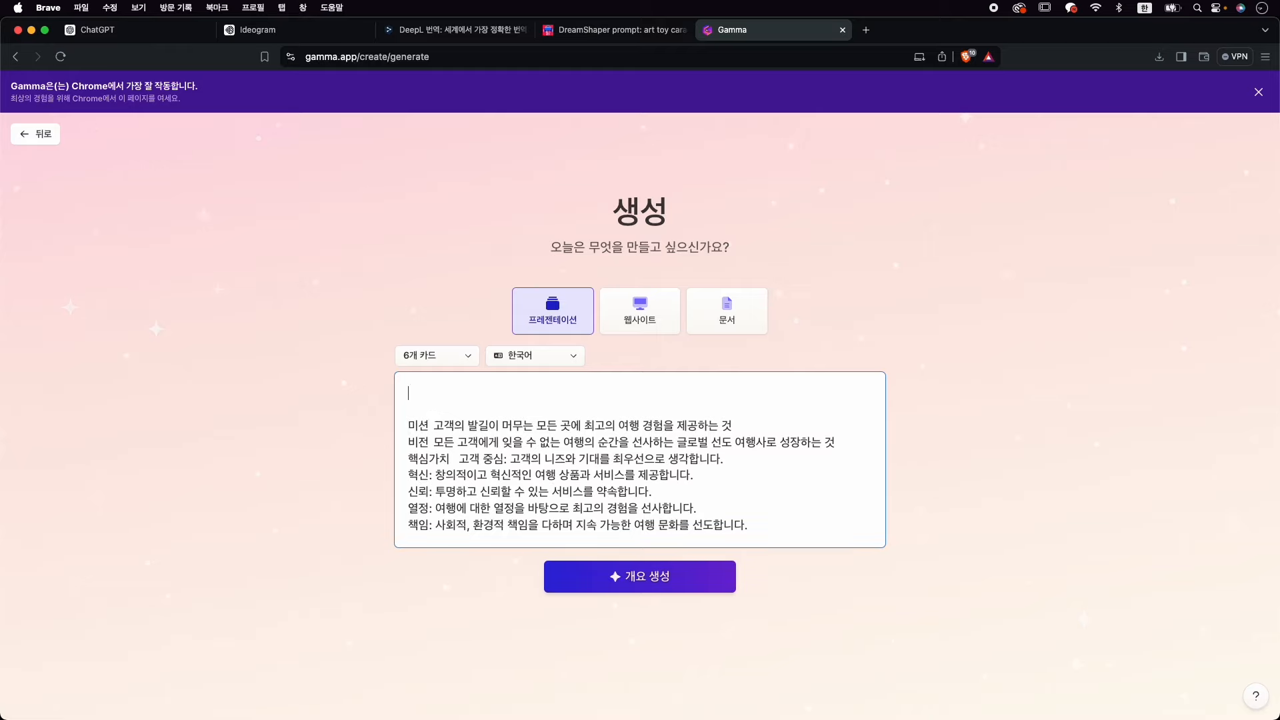
pyautogui.write('발길따라라는 여행사 회사 사업계획서 만들기')
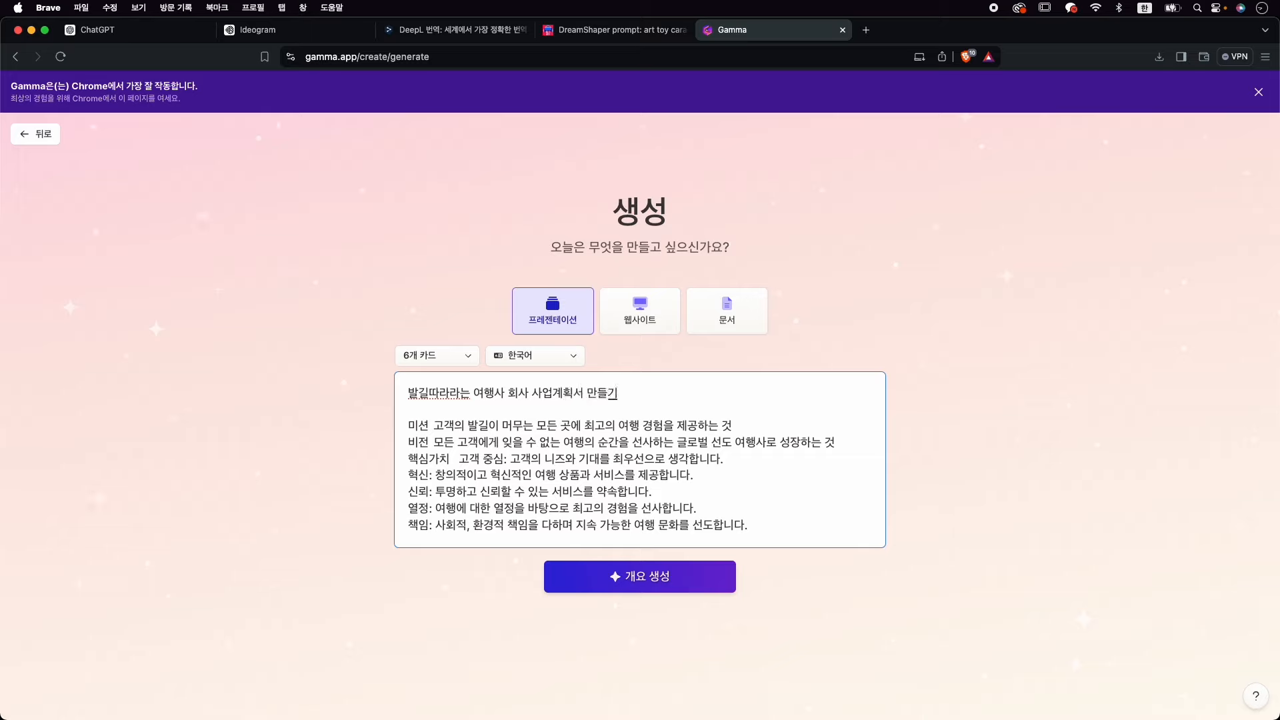
pyautogui.press('BackSpace')
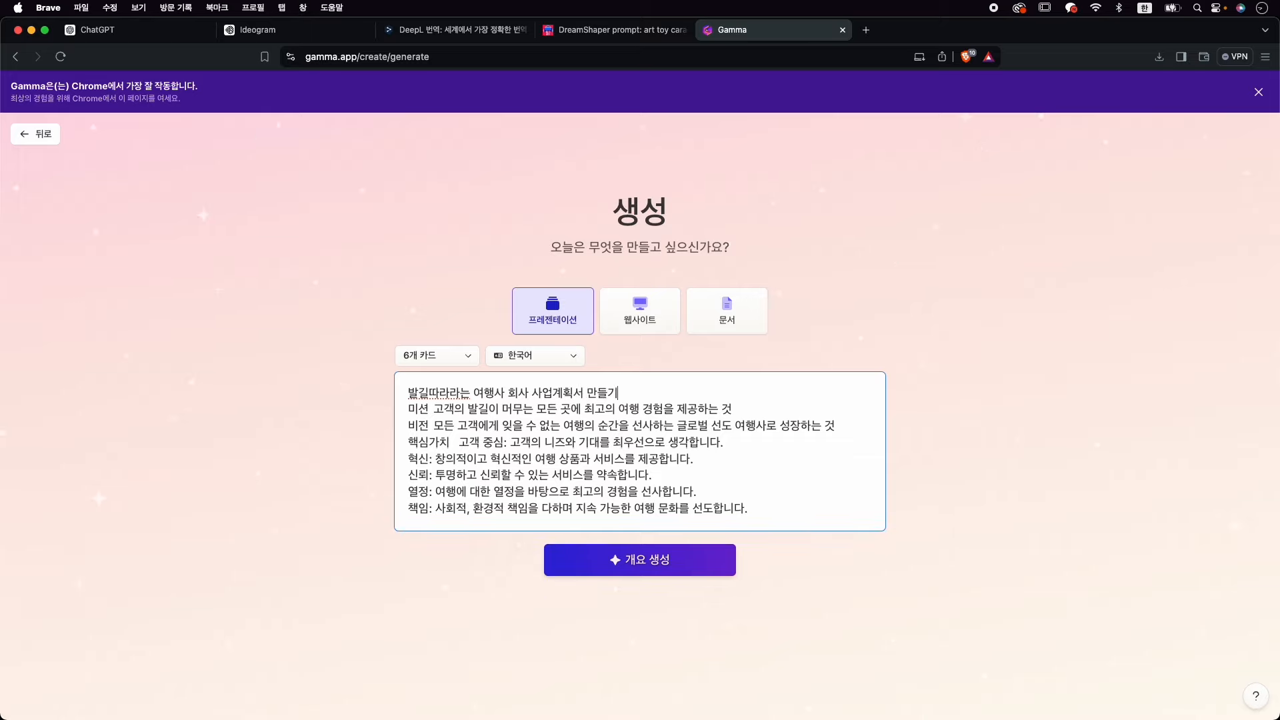
pyautogui.click(671, 560)
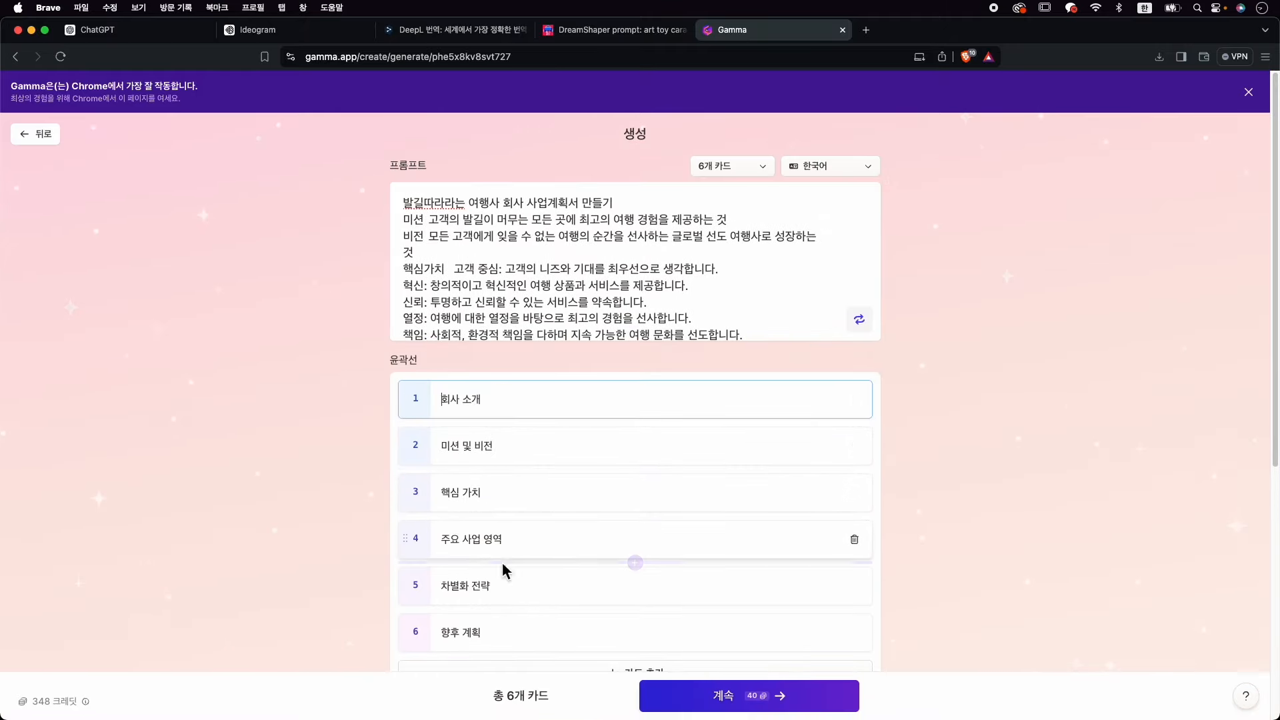
# Review the generated card outline and the text and image settings, and continue to theme selection.
pyautogui.scroll(-5, 510, 590)
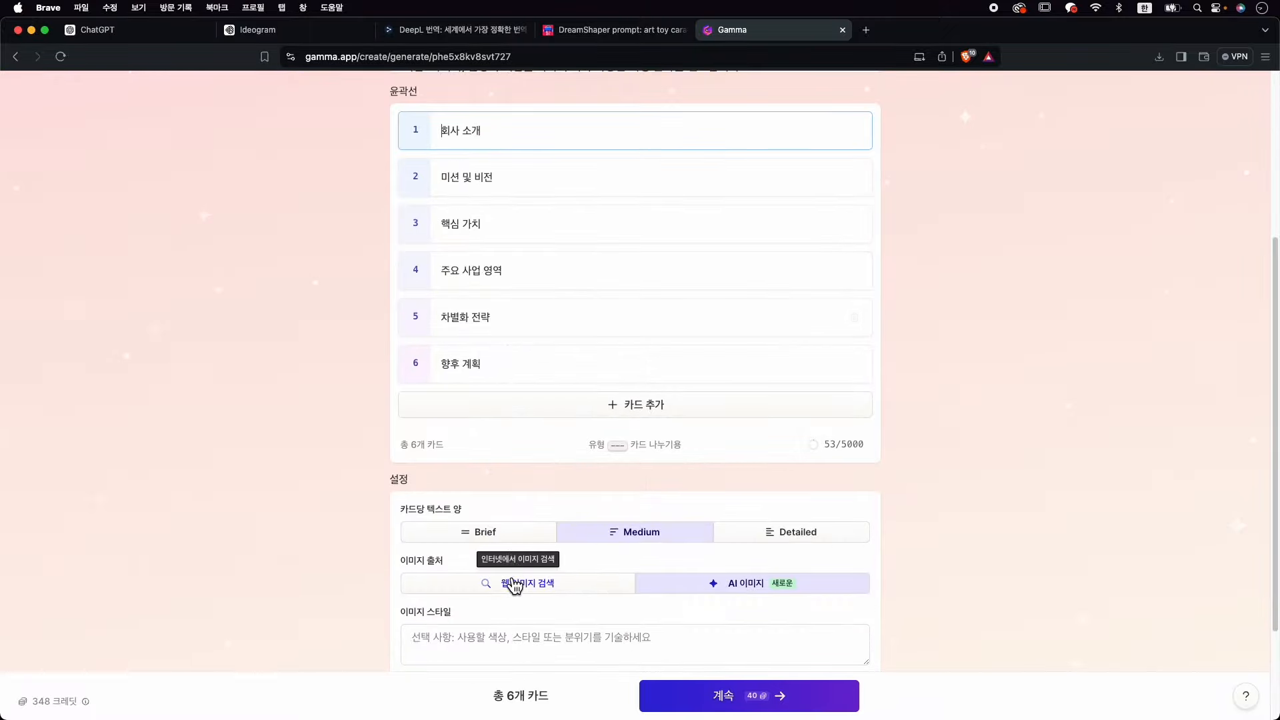
pyautogui.scroll(2, 621, 469)
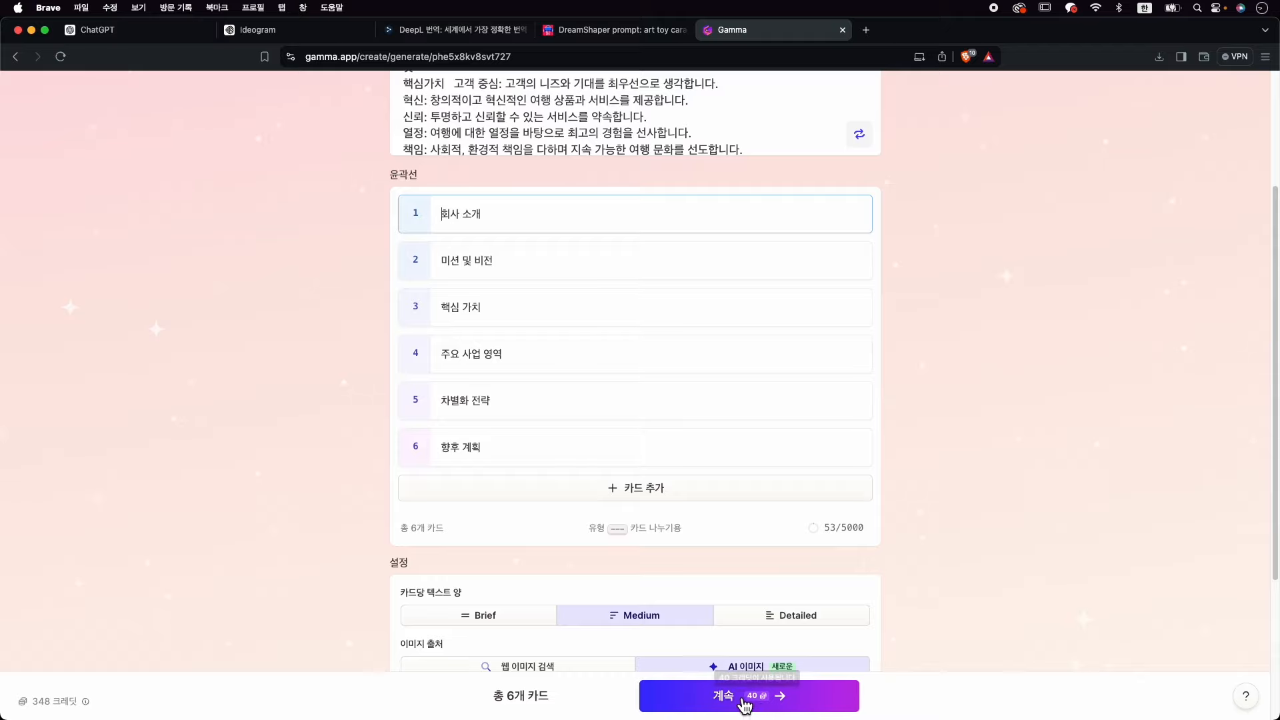
pyautogui.click(802, 705)
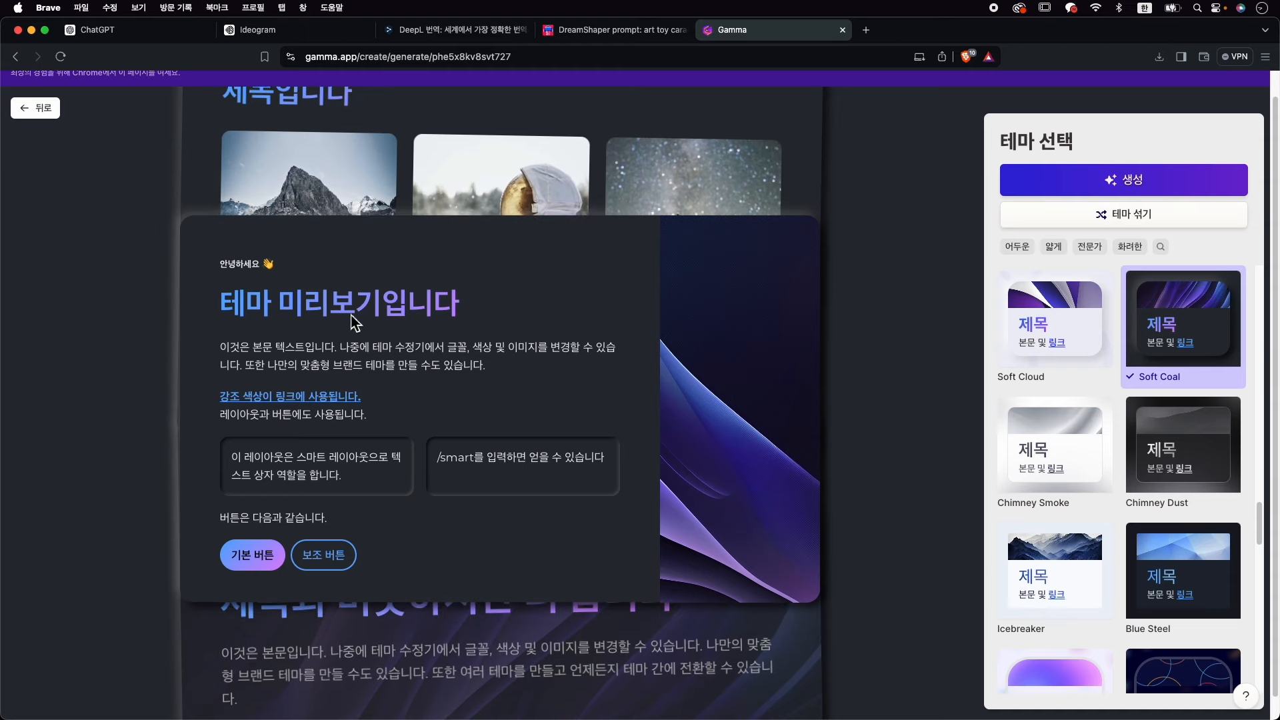
# Choose the Aurora theme after previewing Velvet Tides, generate the presentation, and dismiss the Chrome recommendation banner.
pyautogui.scroll(-6, 1184, 401)
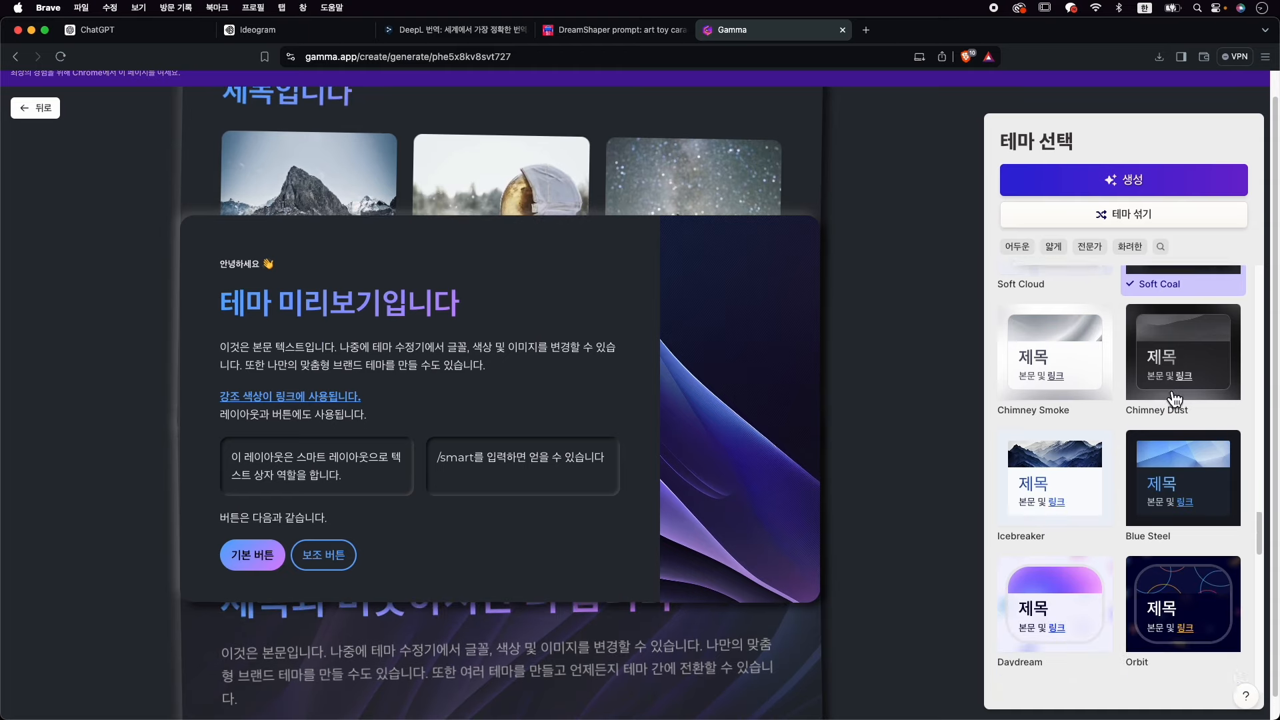
pyautogui.scroll(-1, 1184, 487)
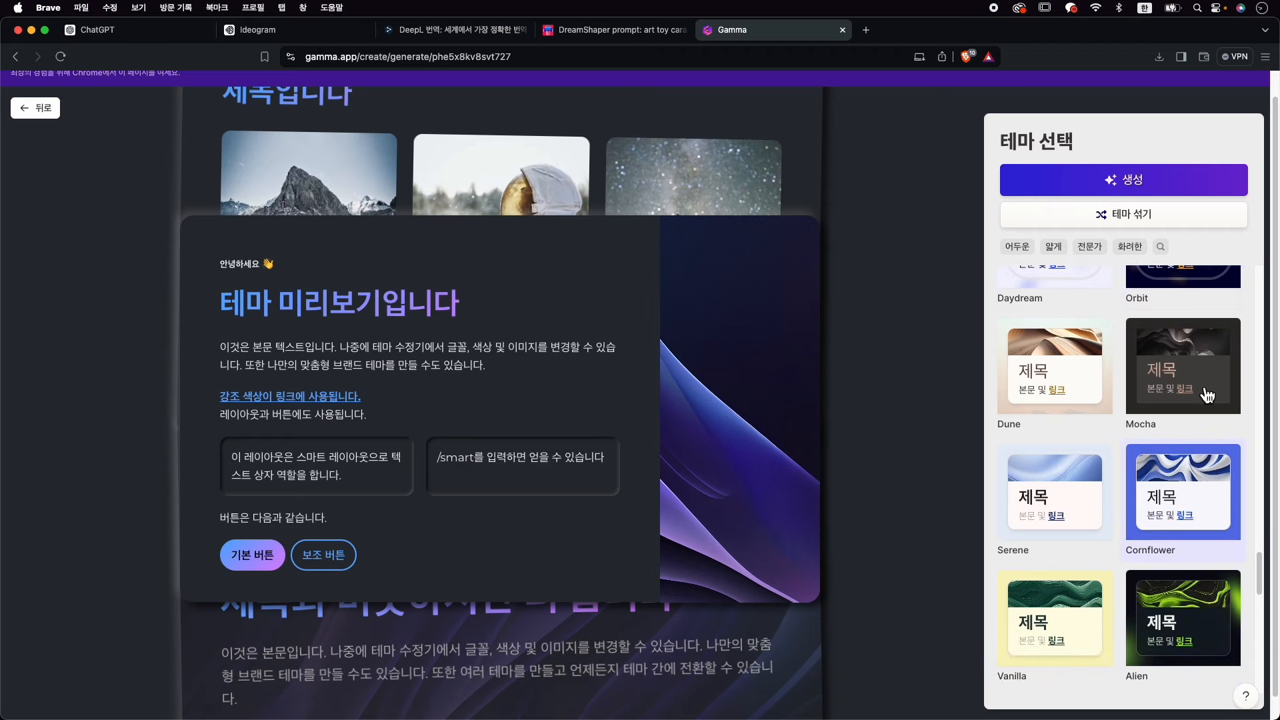
pyautogui.scroll(-4, 1200, 460)
pyautogui.click(1186, 485)
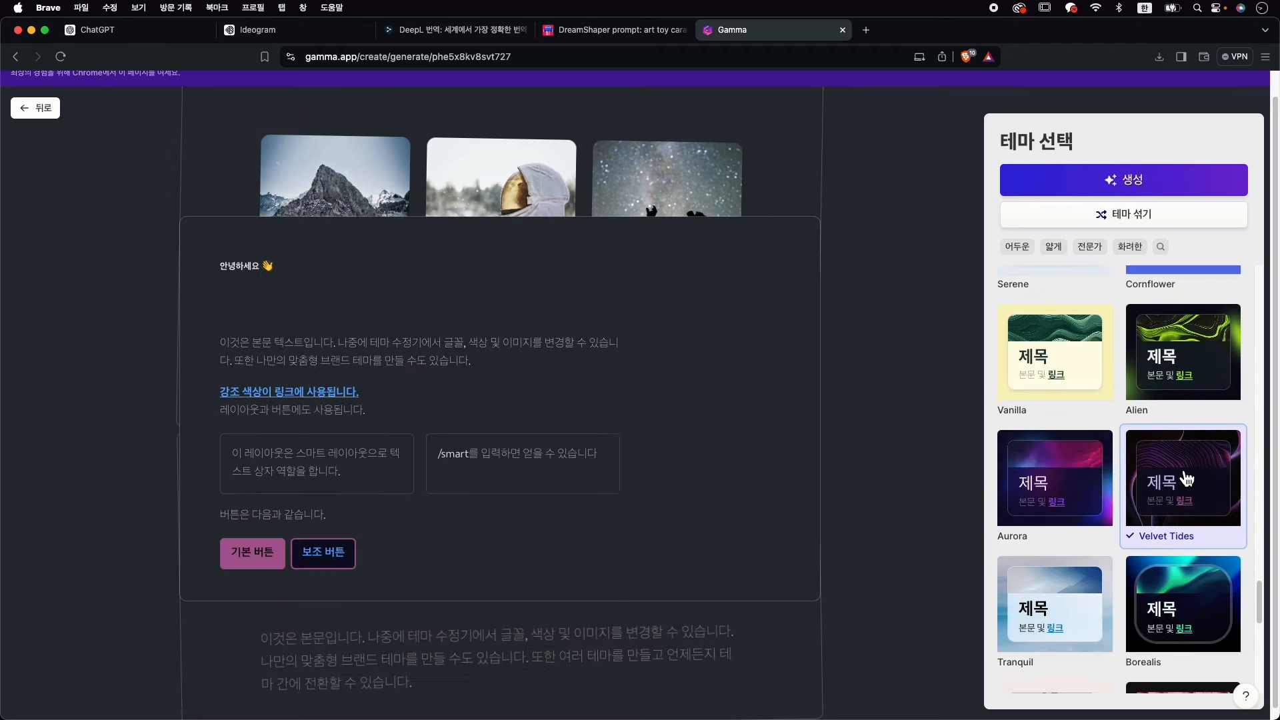
pyautogui.click(1089, 475)
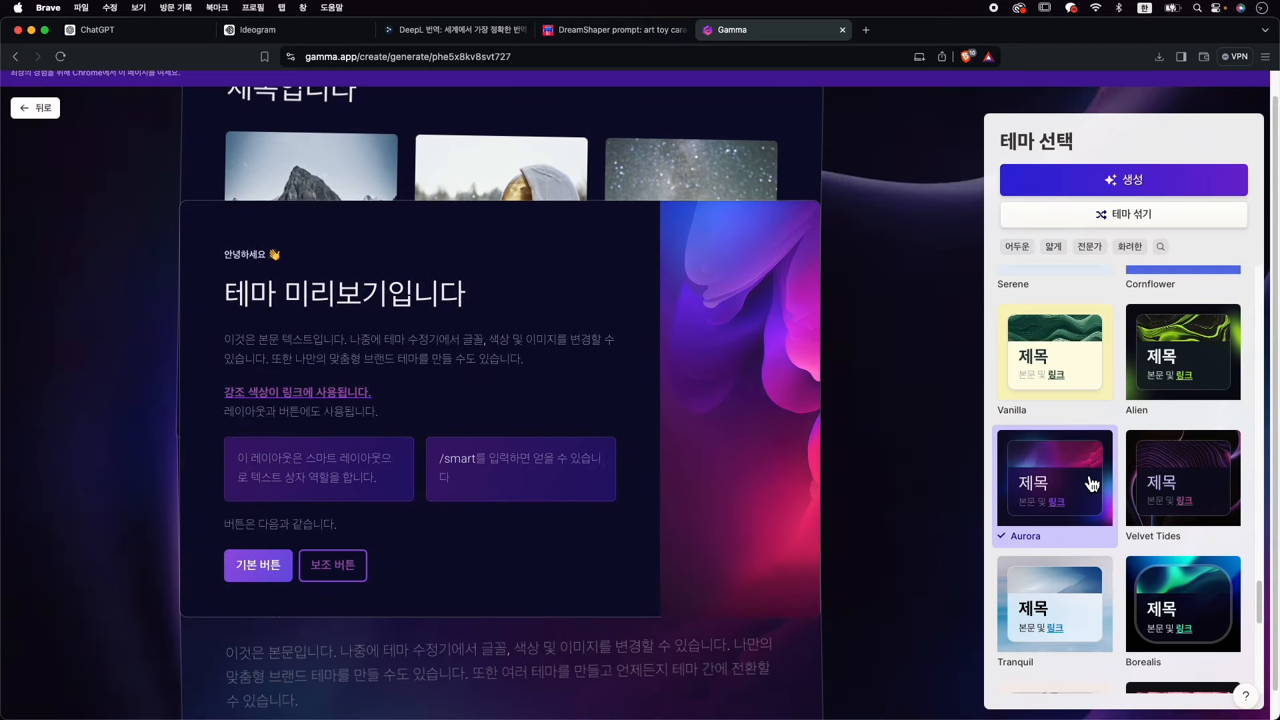
pyautogui.scroll(-5, 1078, 520)
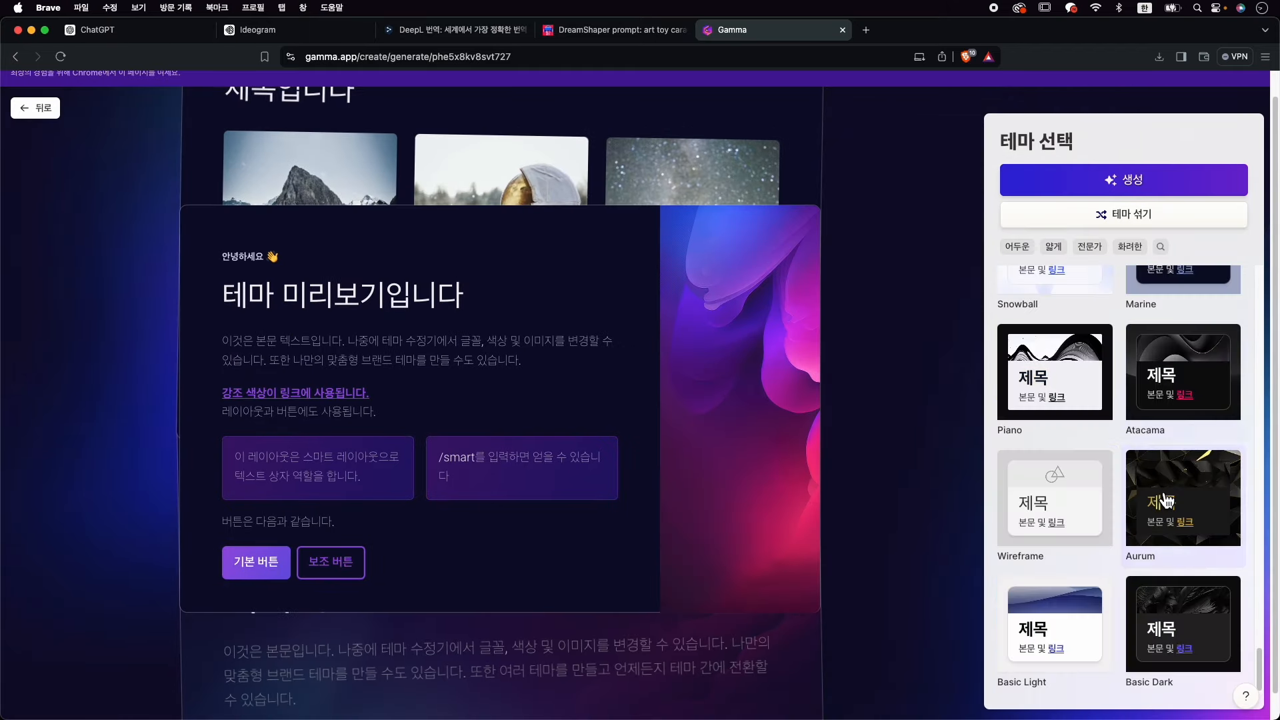
pyautogui.click(1197, 182)
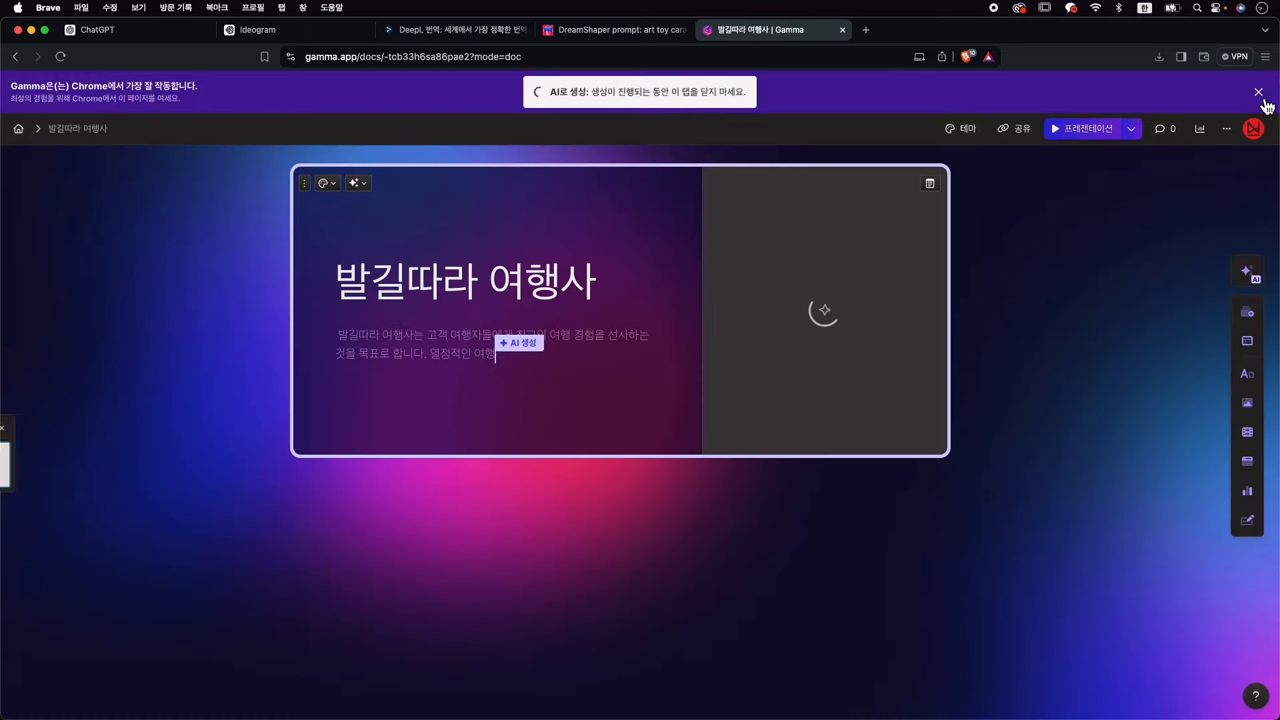
pyautogui.click(1259, 92)
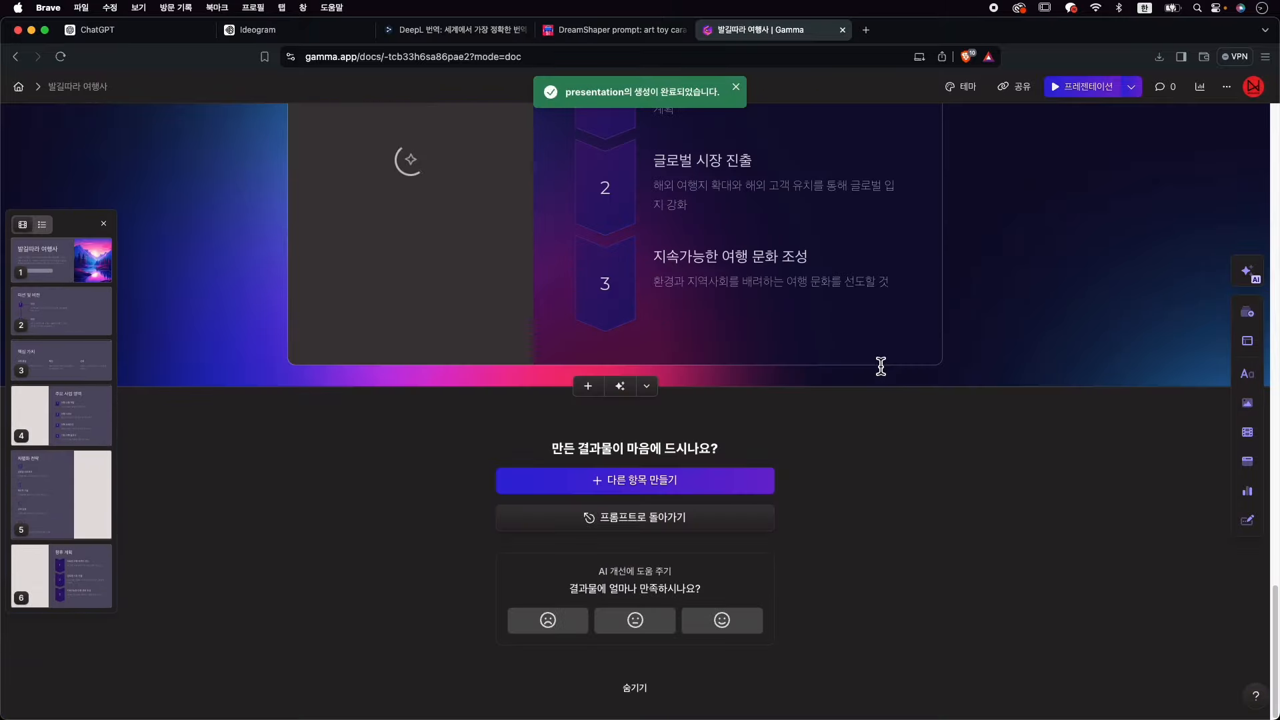
# Review the generated cards and insert a blank card between the "미션 및 비전" and "핵심 가치" cards.
pyautogui.scroll(10, 851, 489)
pyautogui.scroll(15, 853, 491)
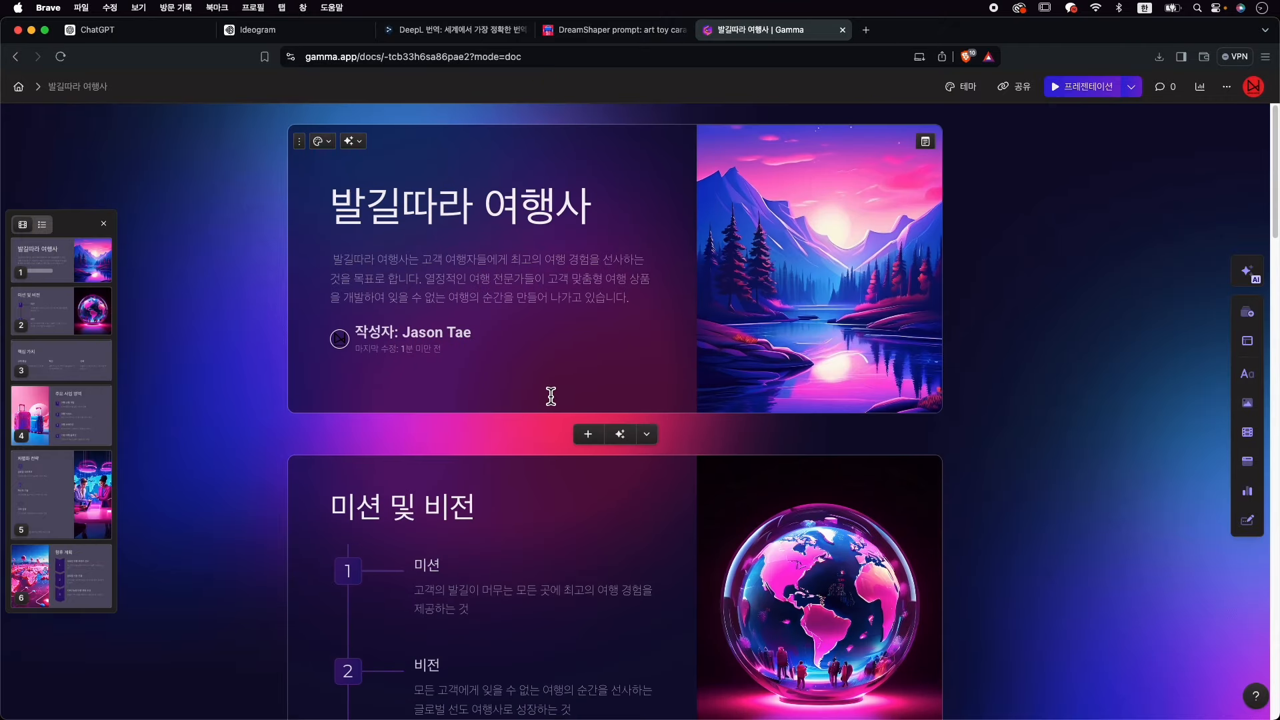
pyautogui.scroll(-5, 660, 500)
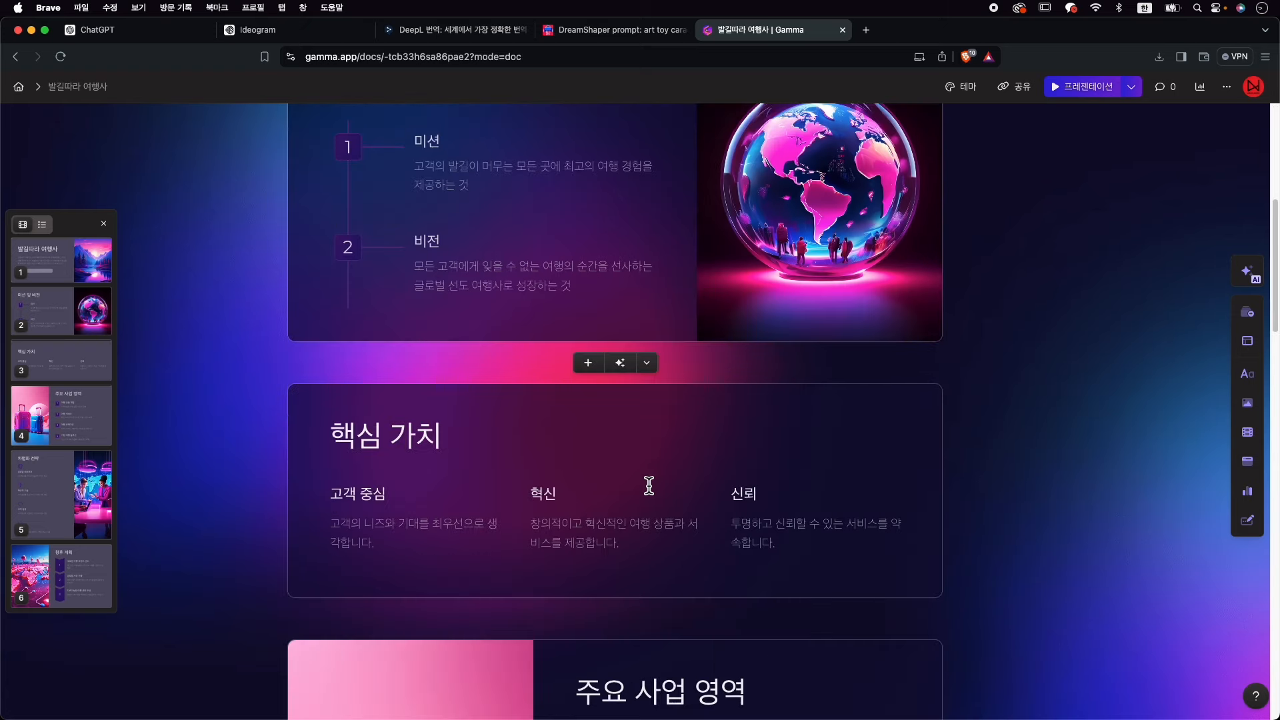
pyautogui.click(587, 368)
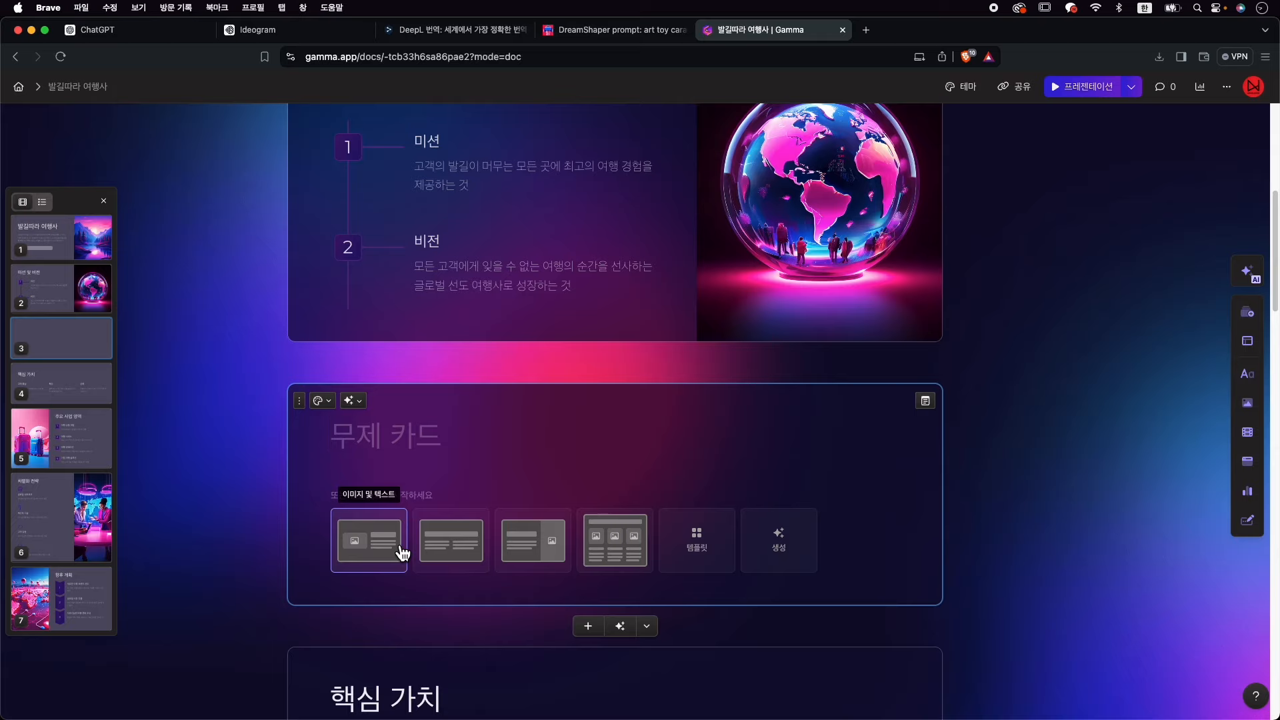
# Apply the image-and-text layout to the blank card and fill its image with the tent-view mountain photo from an Unsplash search for "trip".
pyautogui.click(400, 550)
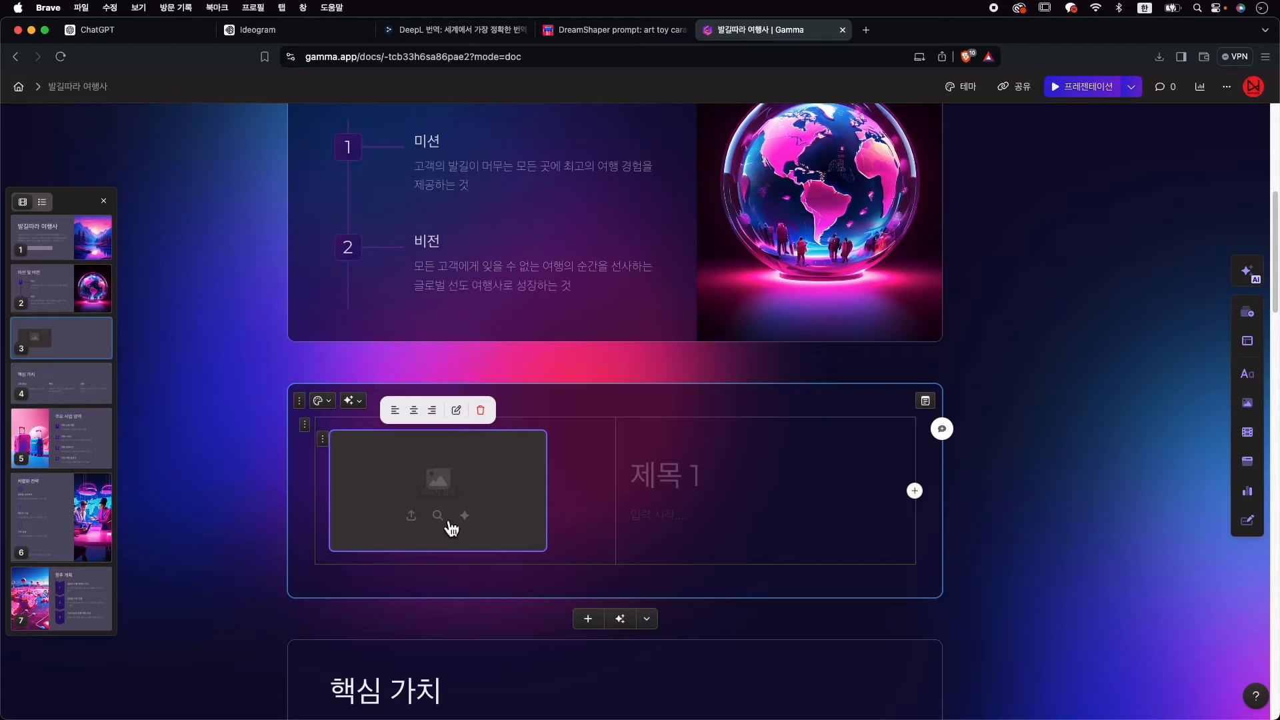
pyautogui.click(457, 411)
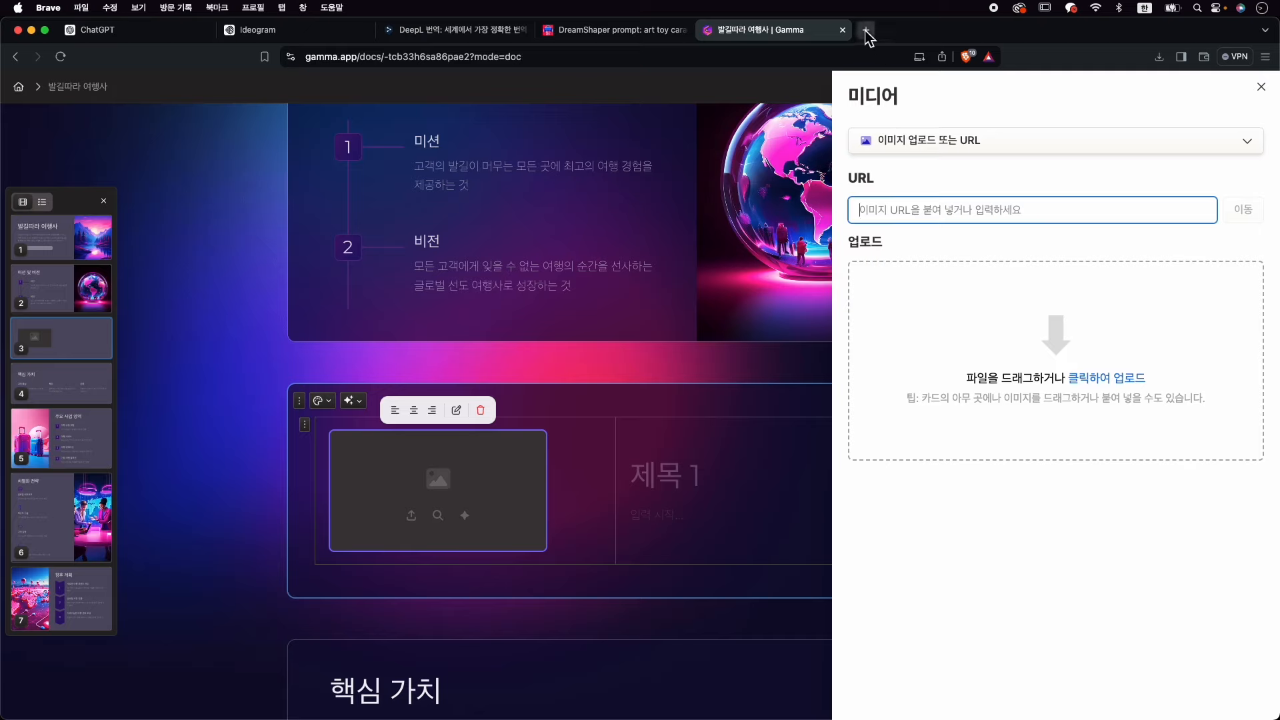
pyautogui.click(998, 151)
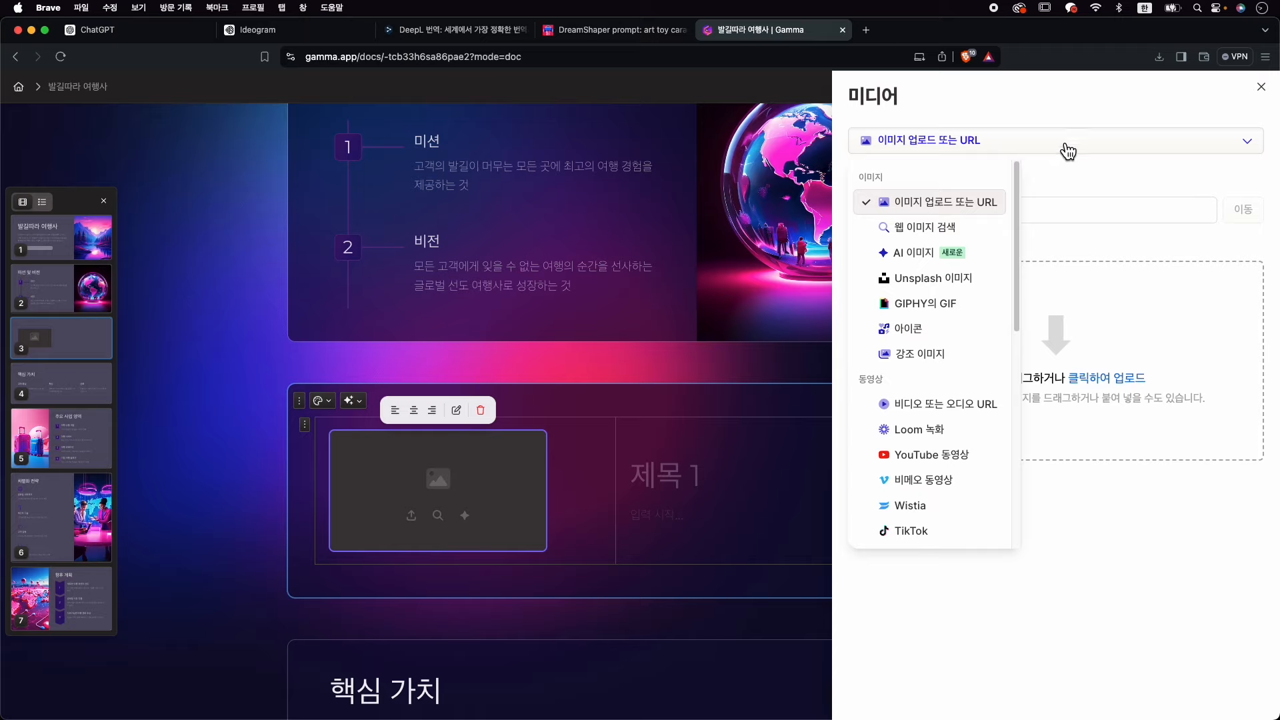
pyautogui.click(972, 285)
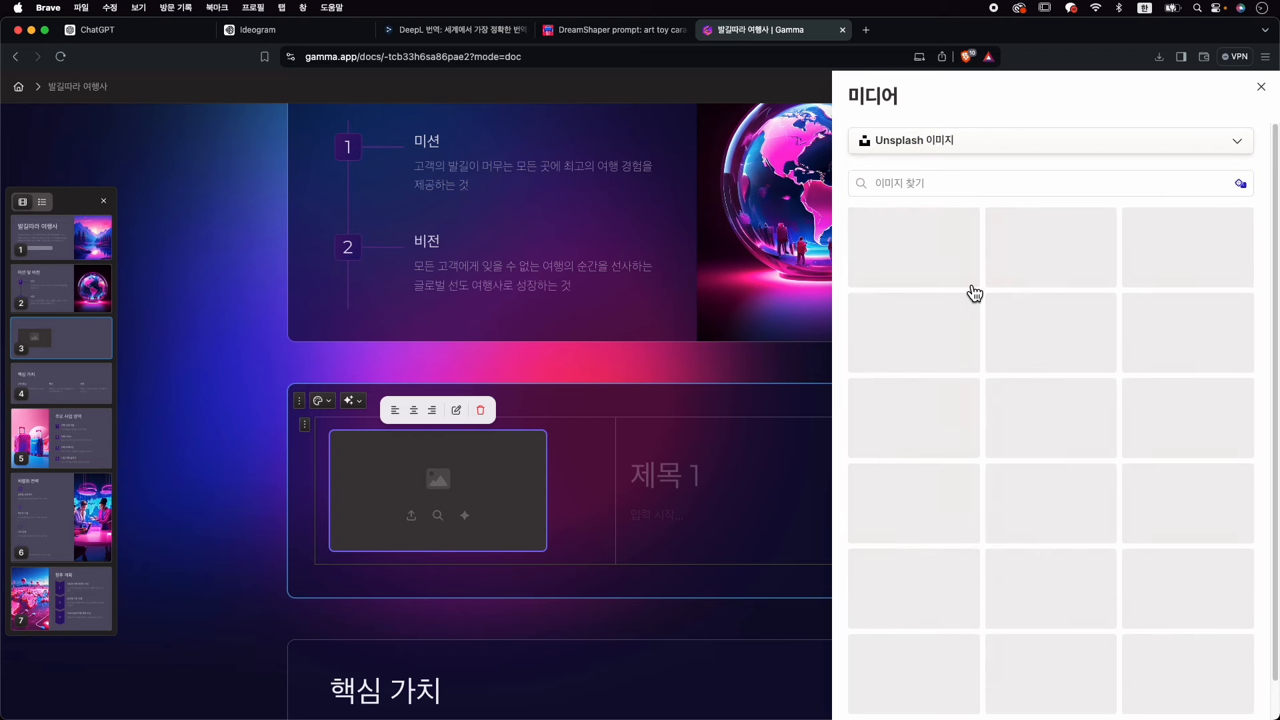
pyautogui.click(991, 183)
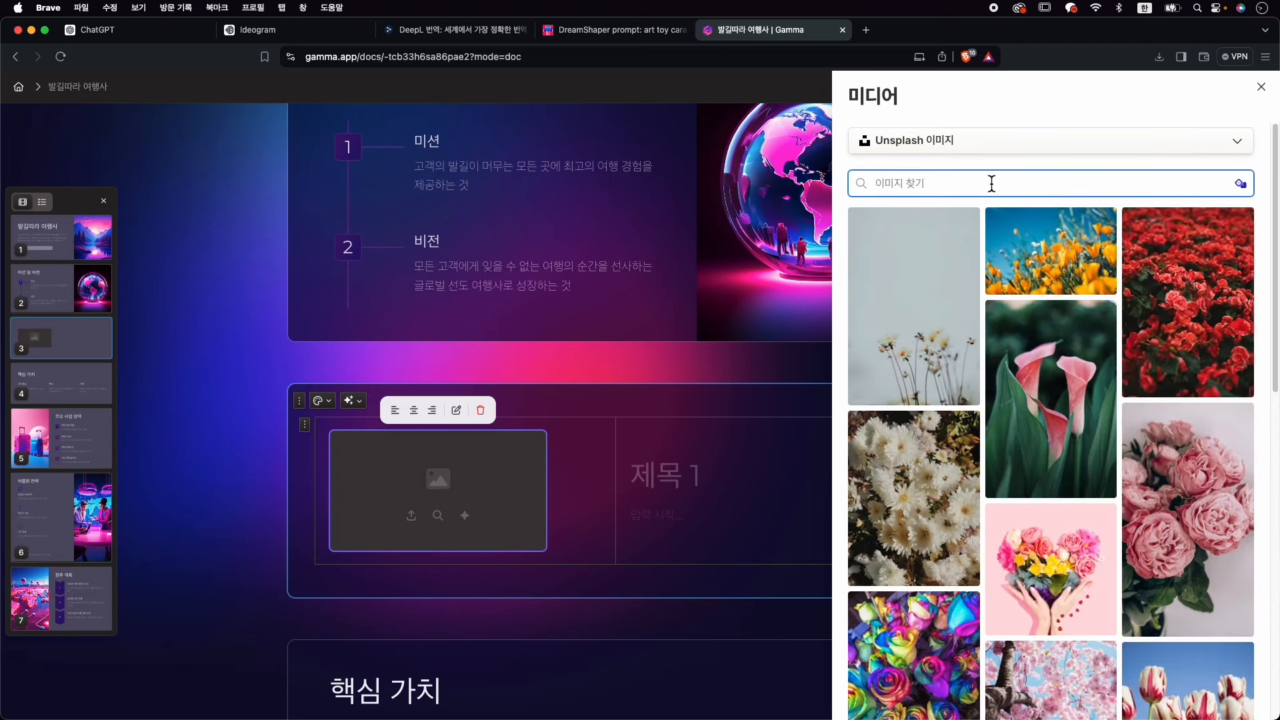
pyautogui.press('capslock')
pyautogui.write('trip')
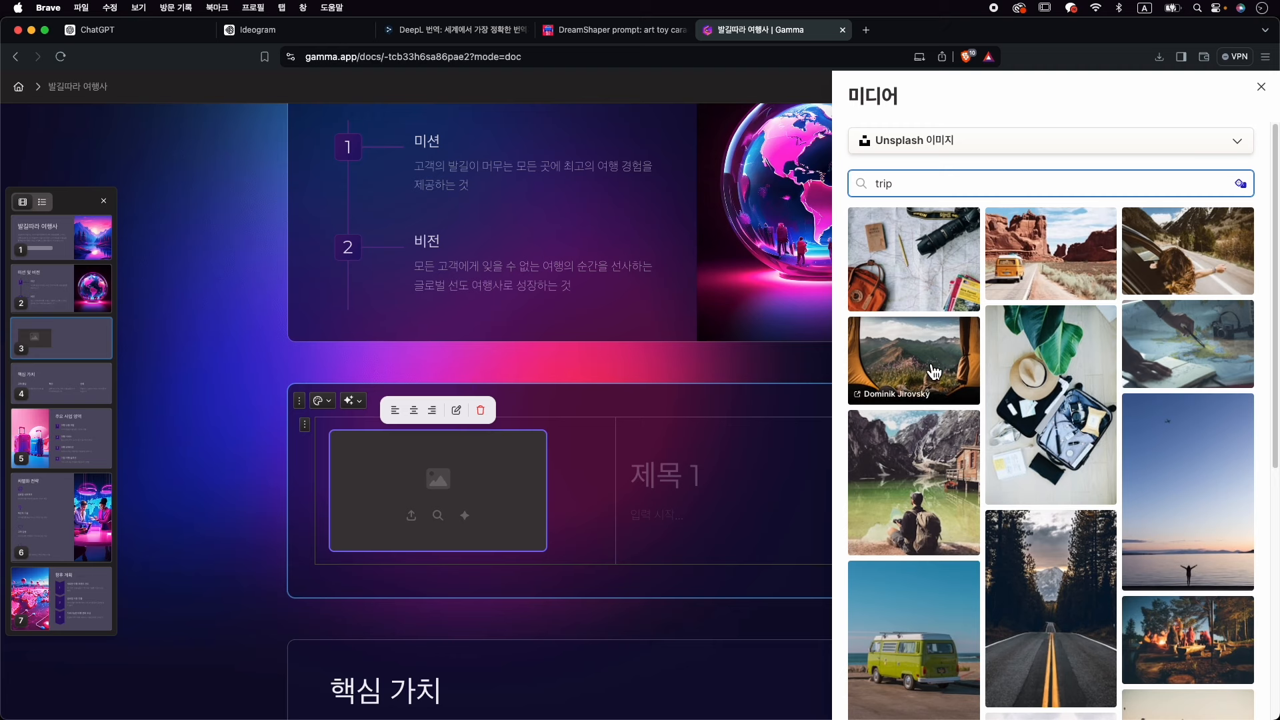
pyautogui.click(933, 371)
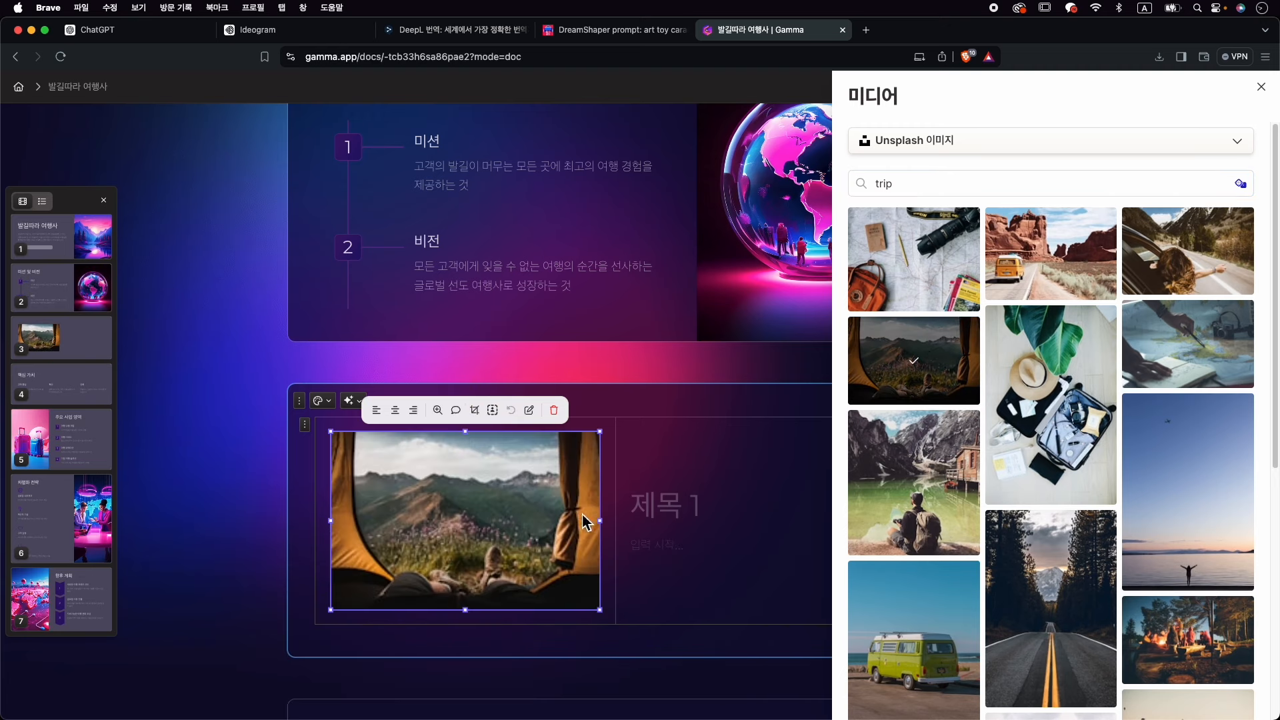
# Enter the heading "여행 떠나기" and the body text "이곳저곳 돌아다니기" beside the tent photo.
pyautogui.click(717, 516)
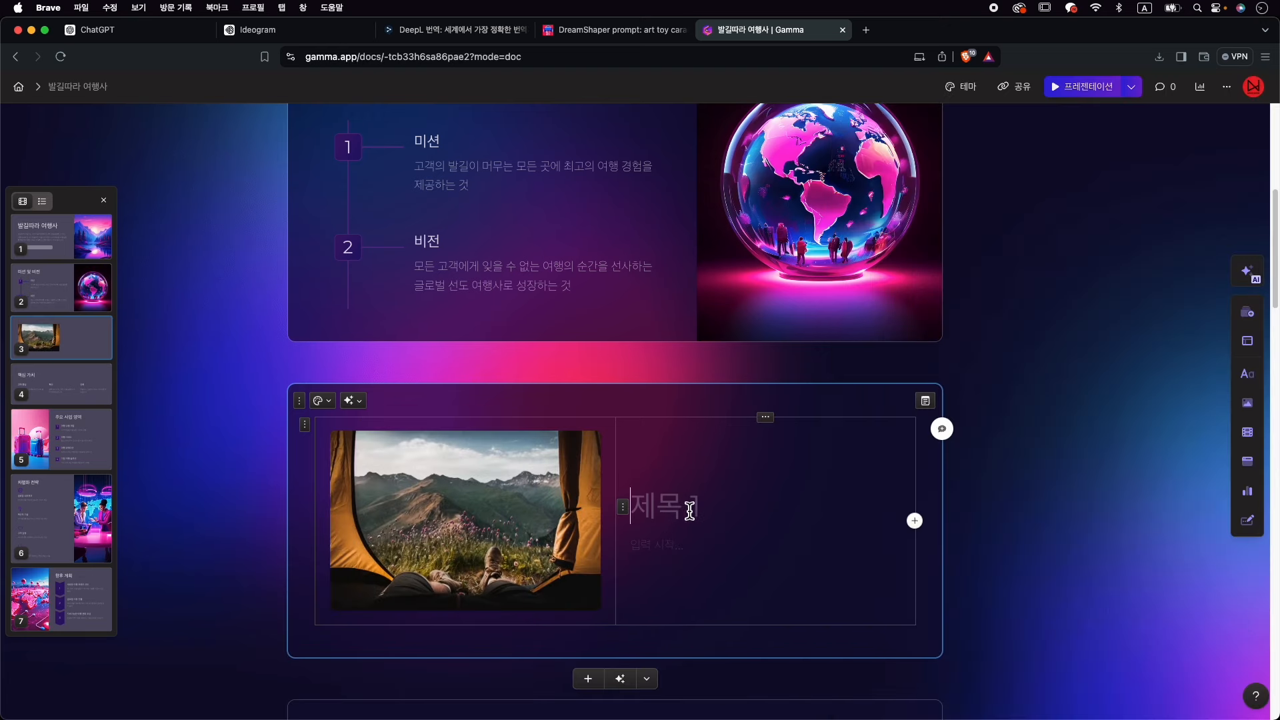
pyautogui.click(683, 512)
pyautogui.hotkey('ctrl', 'space')
pyautogui.write('여행 떠나기')
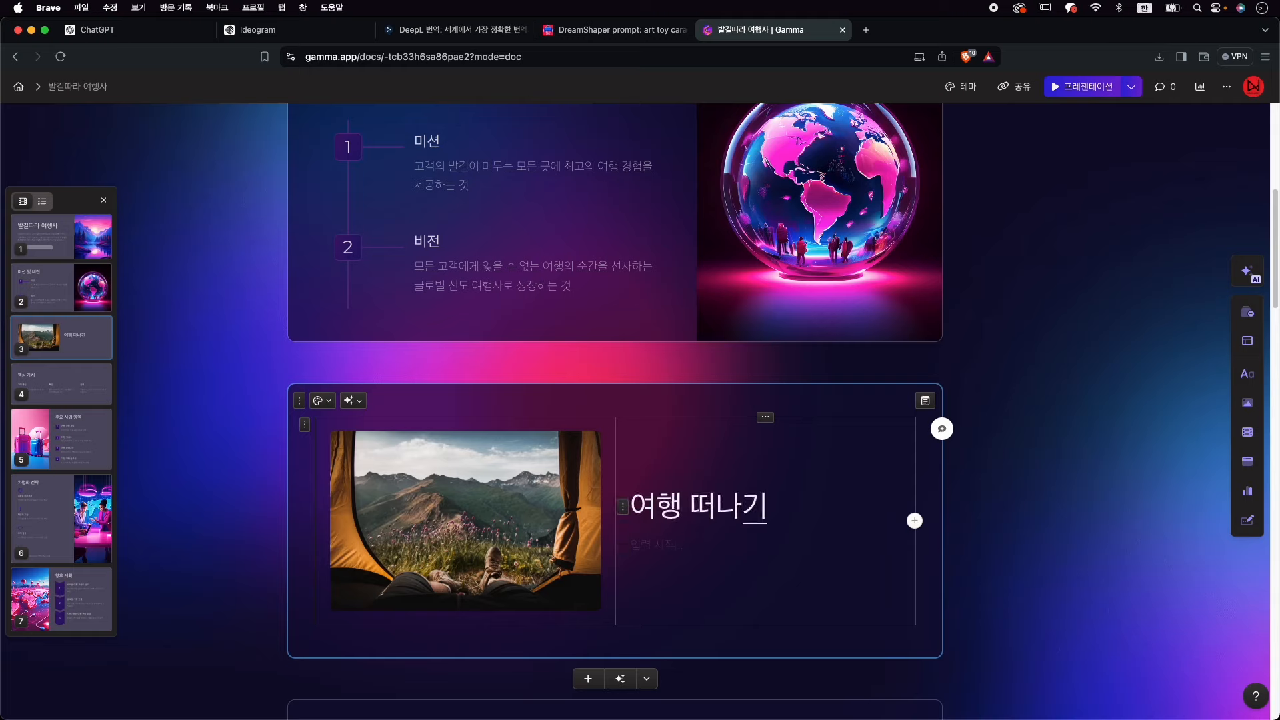
pyautogui.press('Return')
pyautogui.write('이곳저곳 돌아다니기')
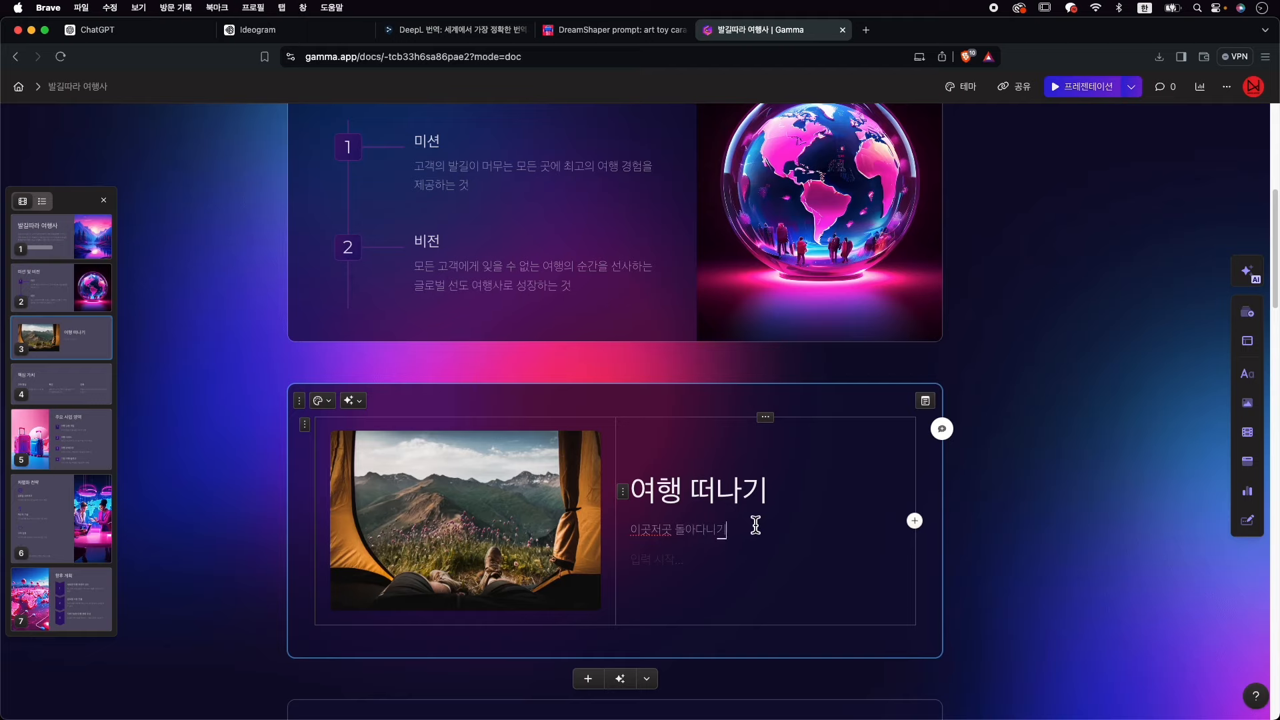
# Widen the globe image area on the "미션 및 비전" card to about half of the card's width.
pyautogui.scroll(3, 657, 424)
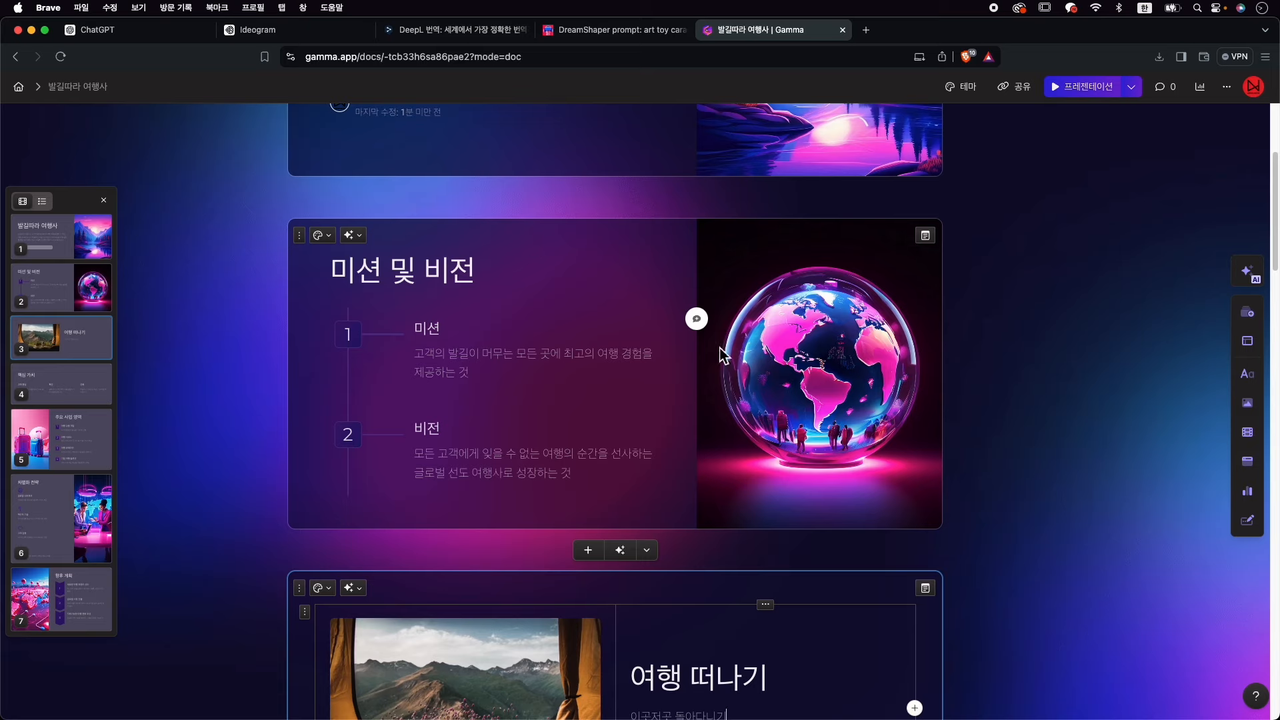
pyautogui.click(451, 270)
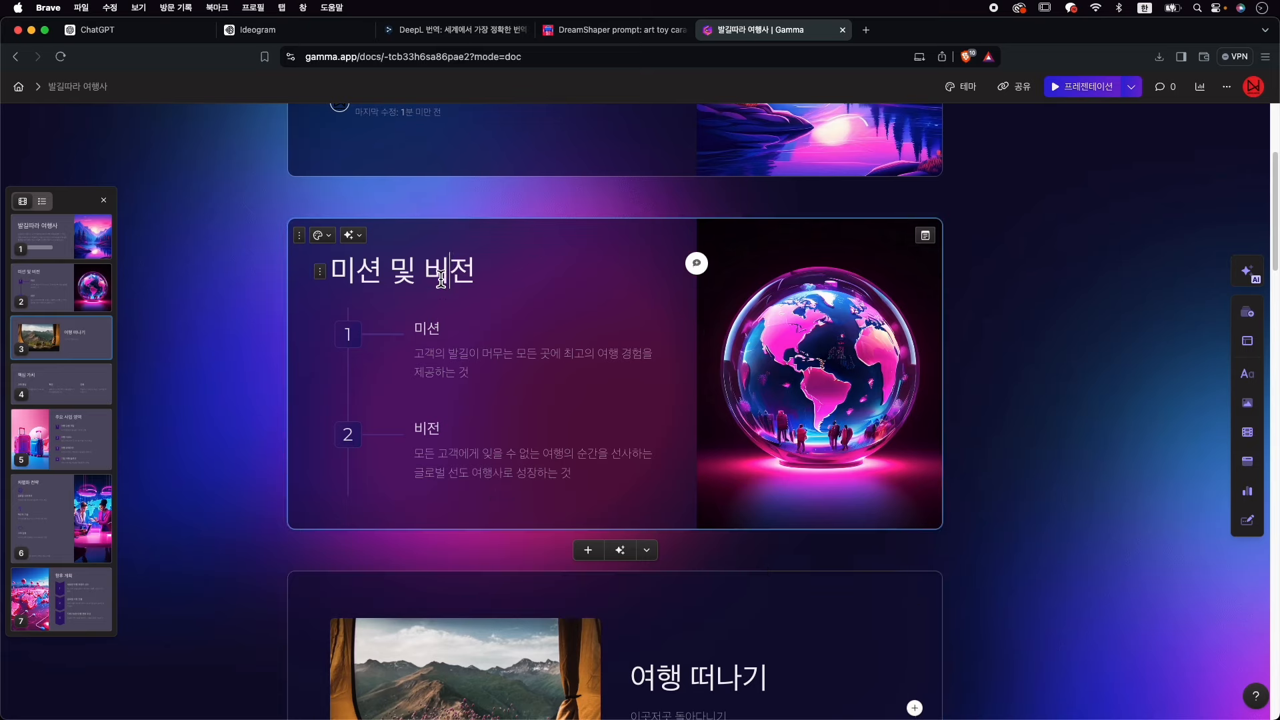
pyautogui.click(480, 352)
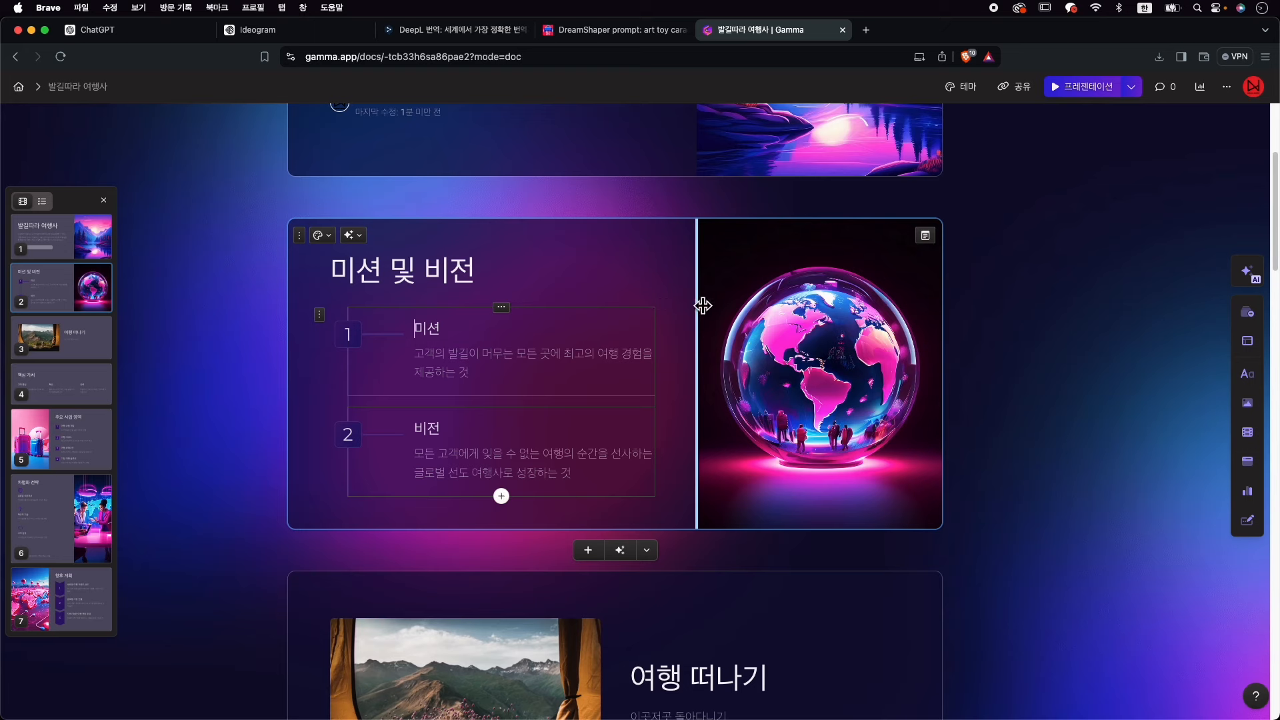
pyautogui.moveTo(703, 306); pyautogui.dragTo(624, 310)
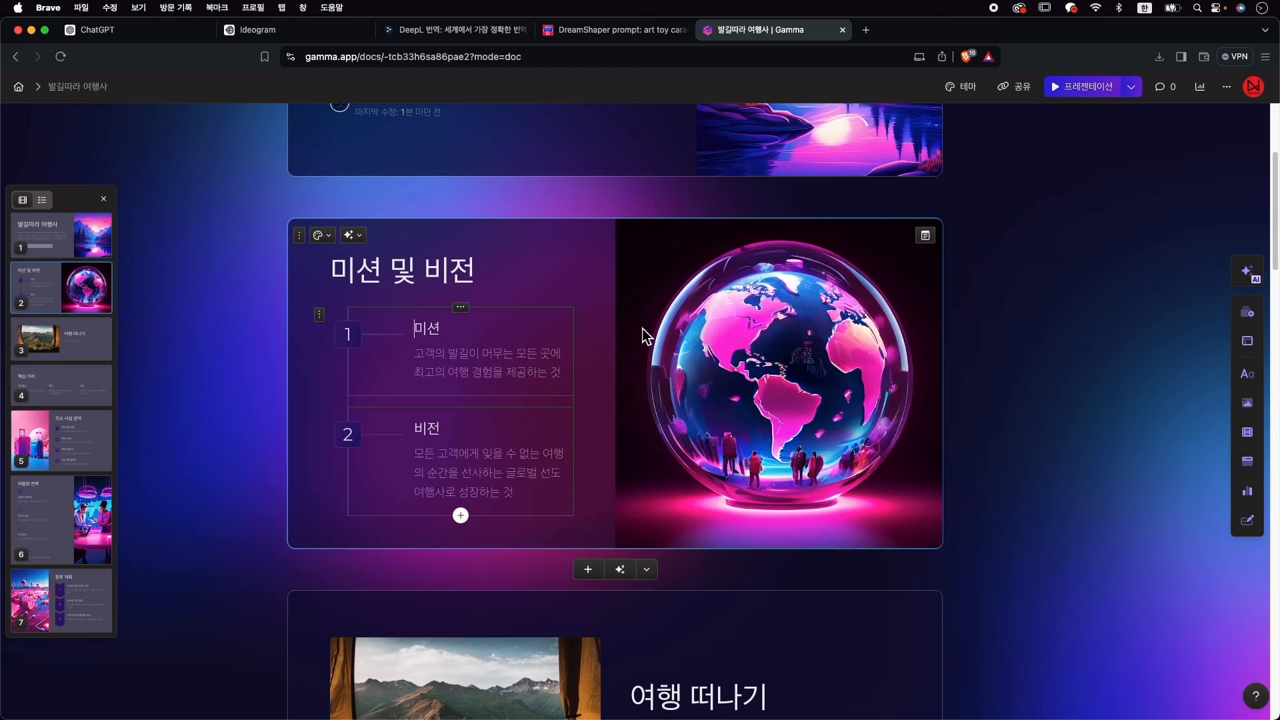
# Open the globe image on the "미션 및 비전" card for editing, check its AI prompt, and search GIPHY GIFs for "trip".
pyautogui.click(814, 354)
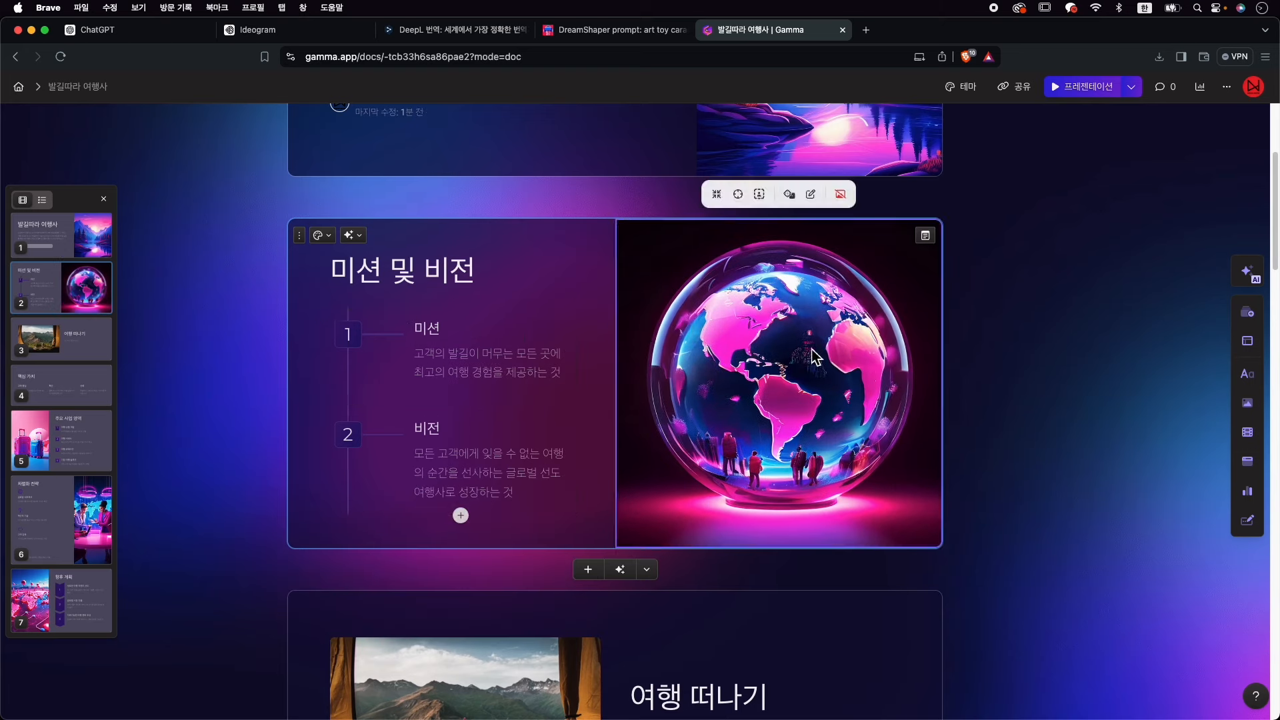
pyautogui.click(811, 194)
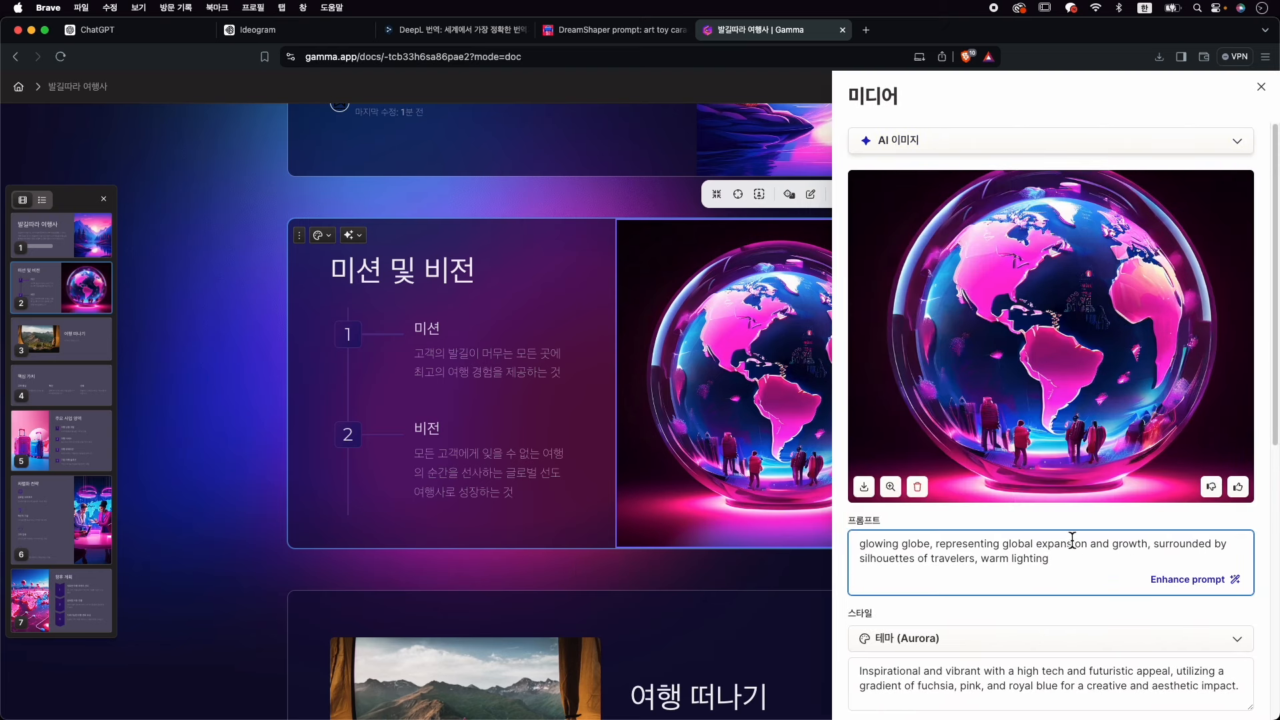
pyautogui.press('super+a')
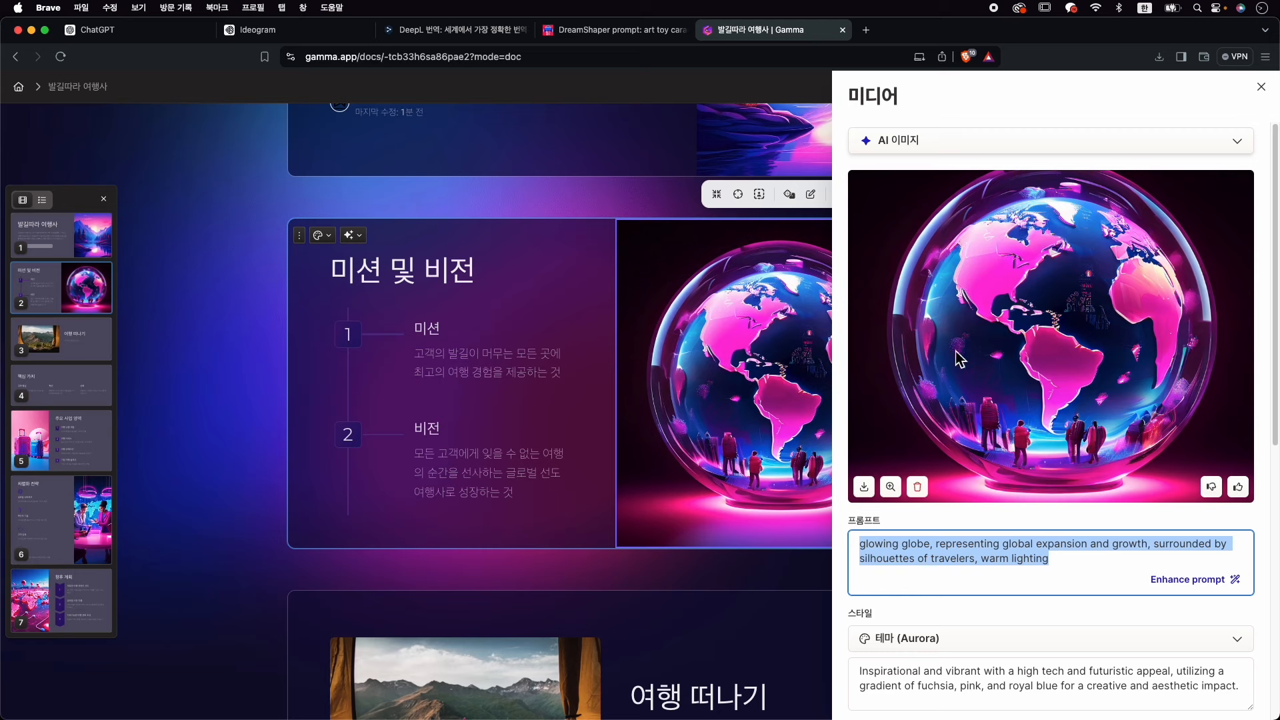
pyautogui.click(957, 146)
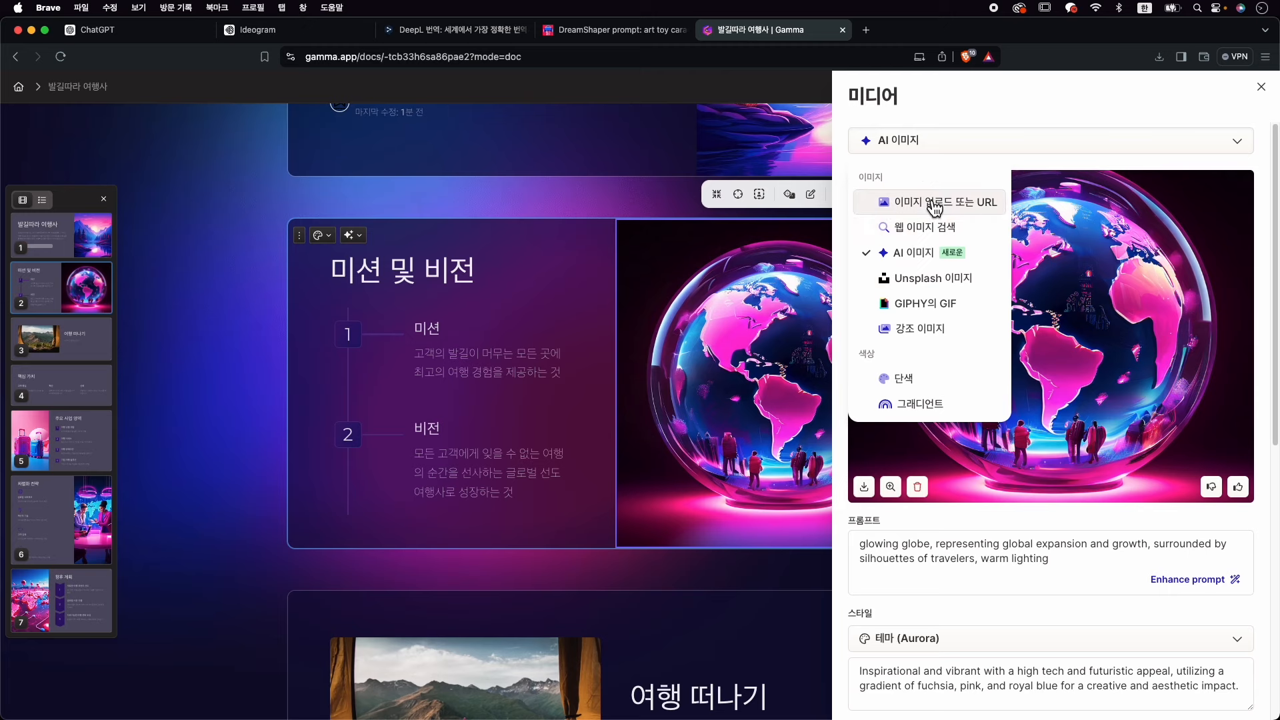
pyautogui.click(953, 311)
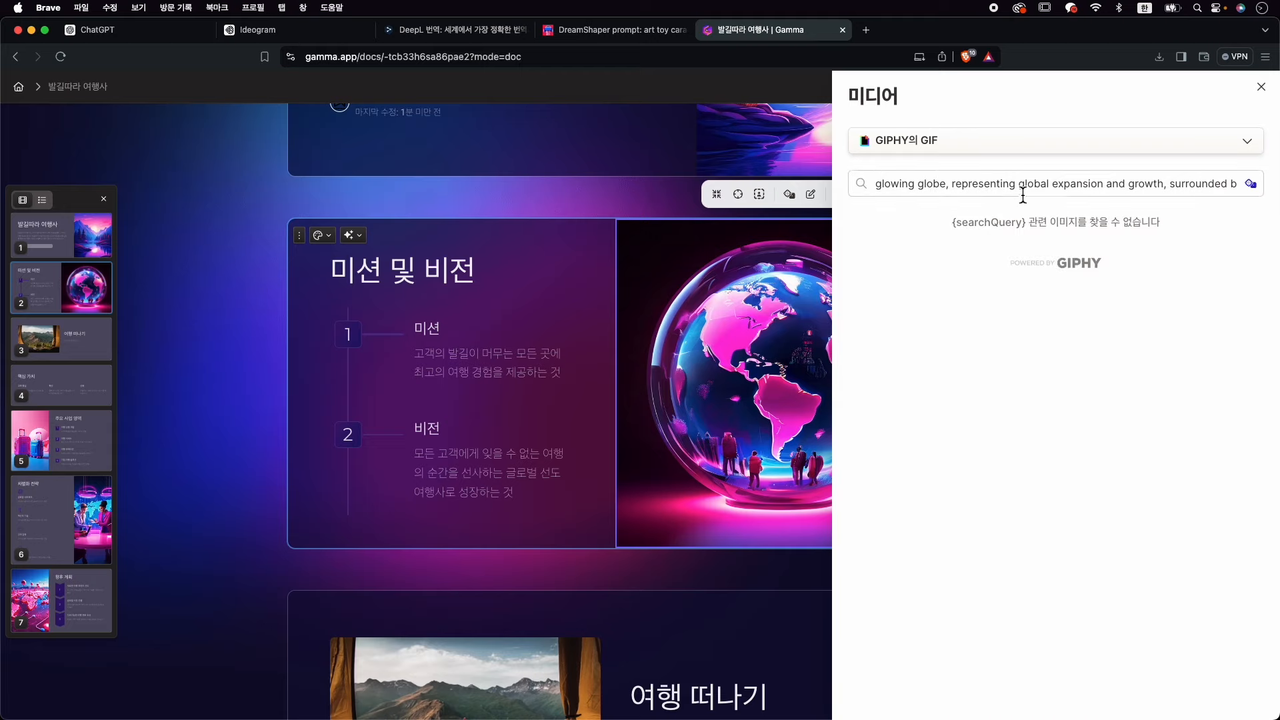
pyautogui.click(1064, 190)
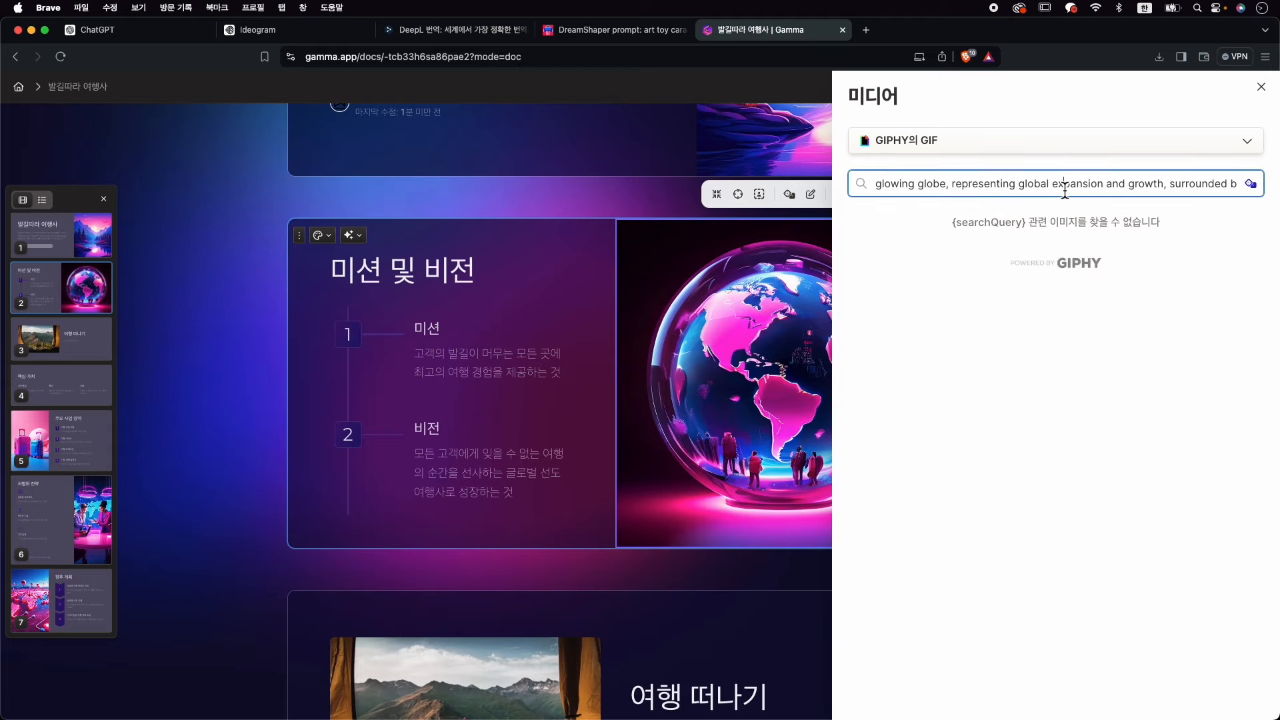
pyautogui.press('super+a')
pyautogui.write('ㅅ그')
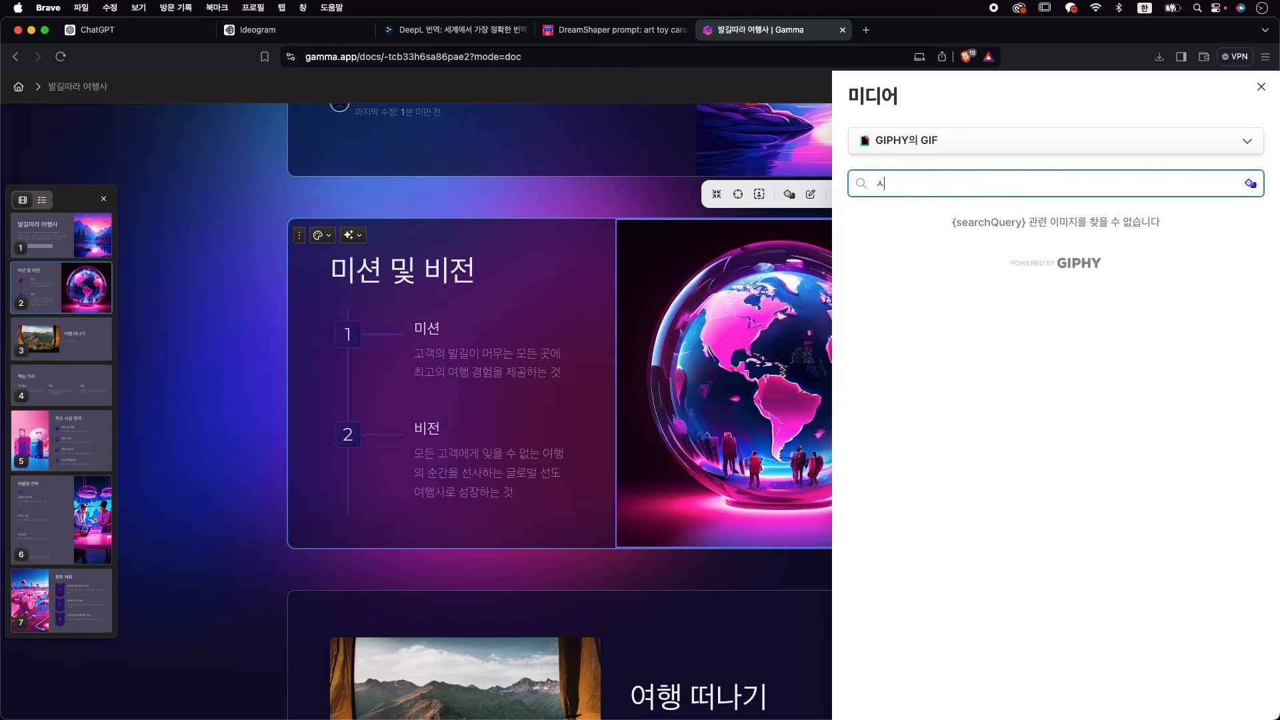
pyautogui.press('BackSpace')
pyautogui.press('capslock')
pyautogui.write('trip')
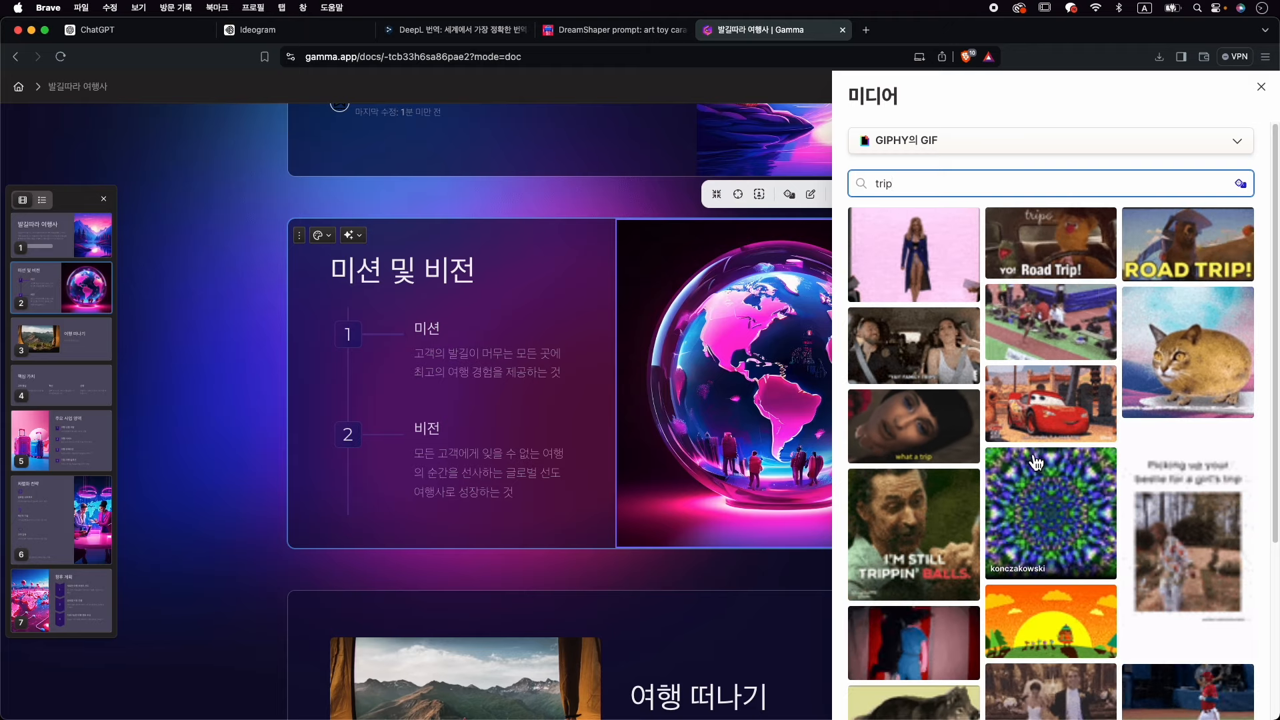
# Replace the globe image with the yellow van desert road photo from an Unsplash search for "beautiful trip" and fit it uncropped.
pyautogui.click(964, 159)
pyautogui.click(932, 292)
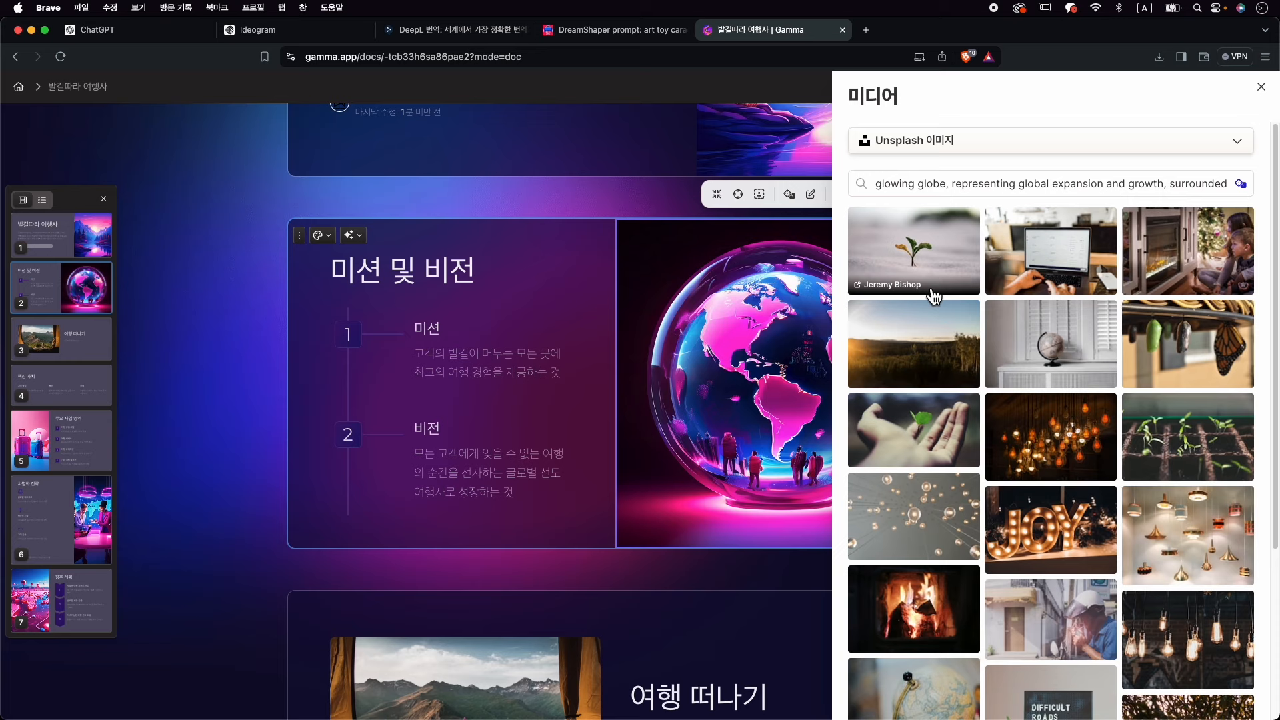
pyautogui.tripleClick(943, 184)
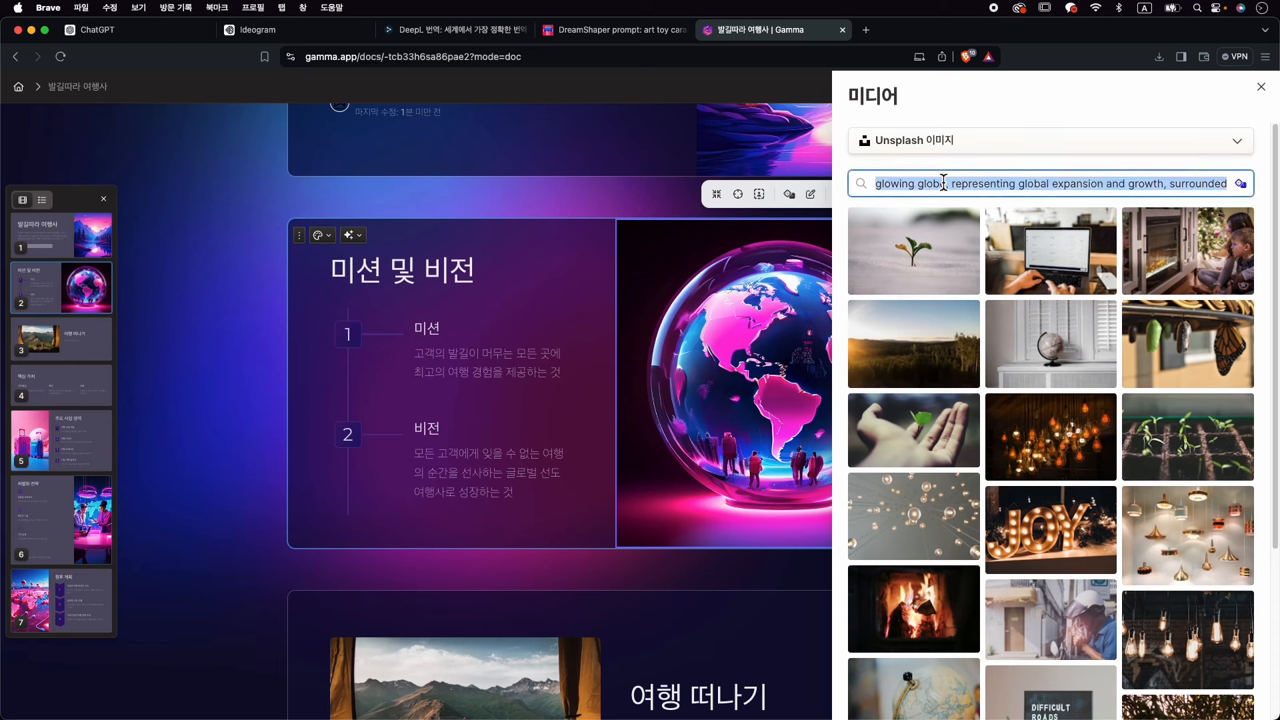
pyautogui.write('trip')
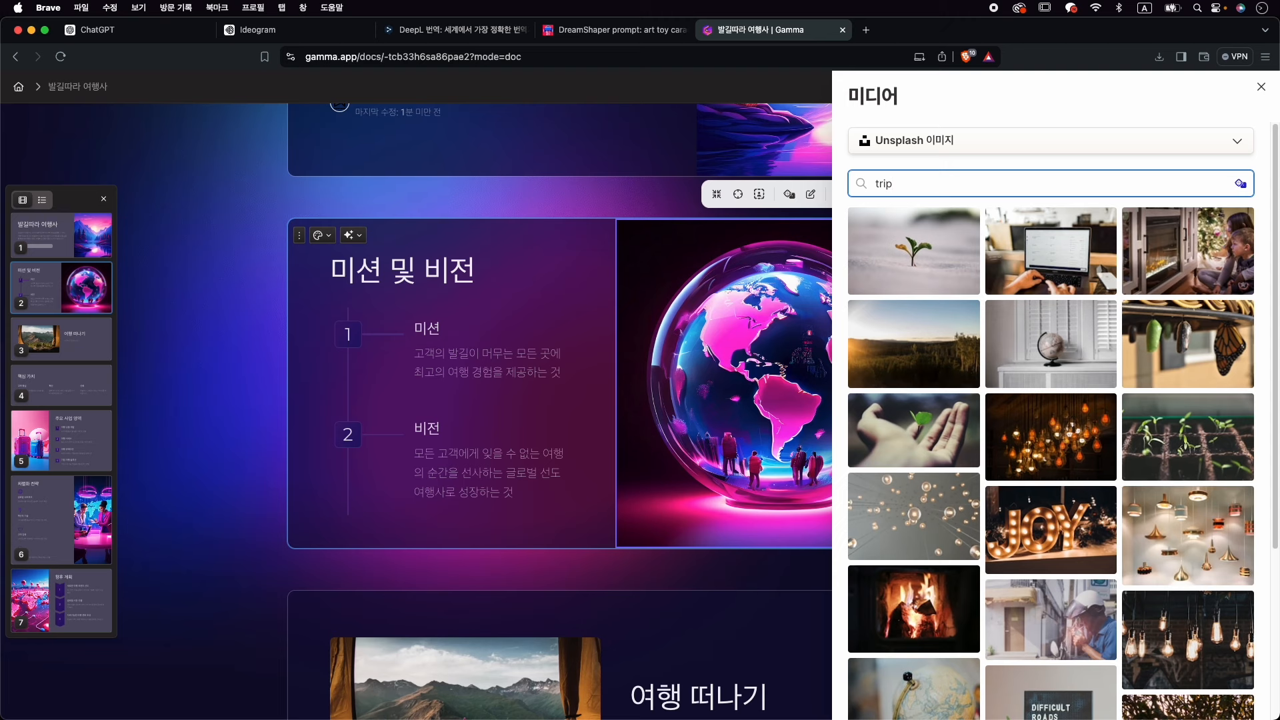
pyautogui.press('Left')
pyautogui.press('Left')
pyautogui.press('Left')
pyautogui.press('Left')
pyautogui.write('be')
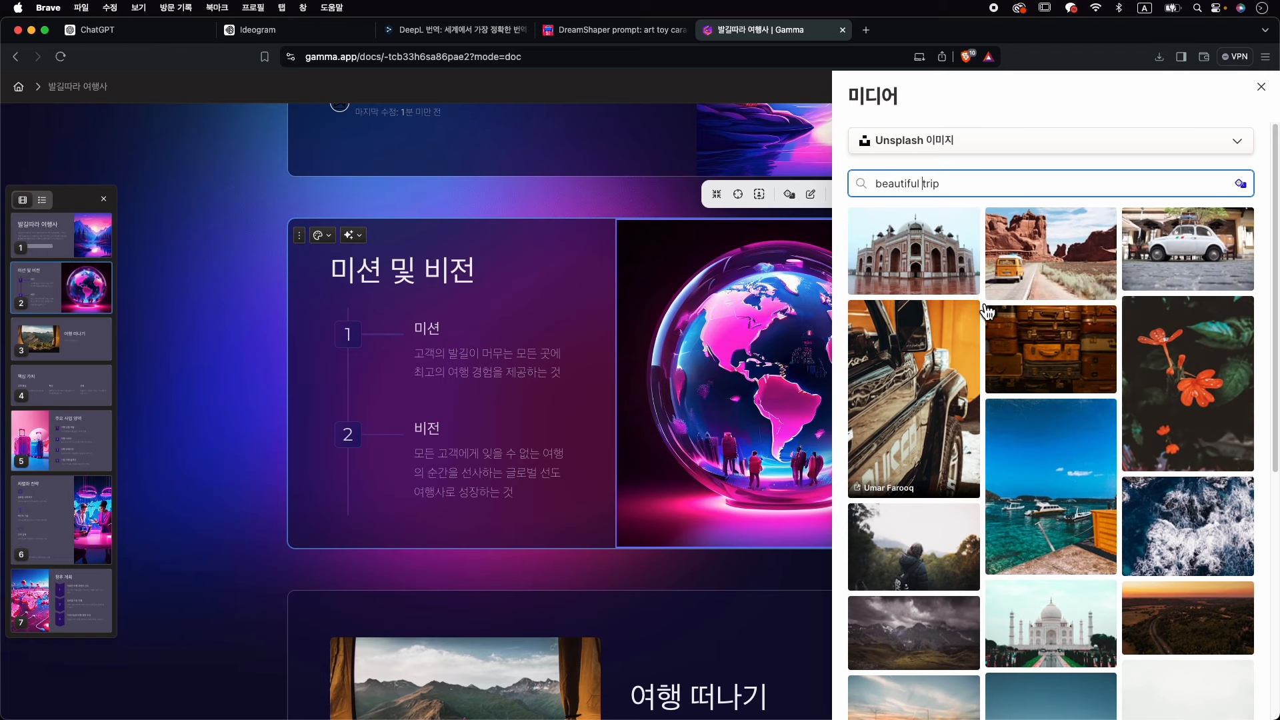
pyautogui.click(1069, 268)
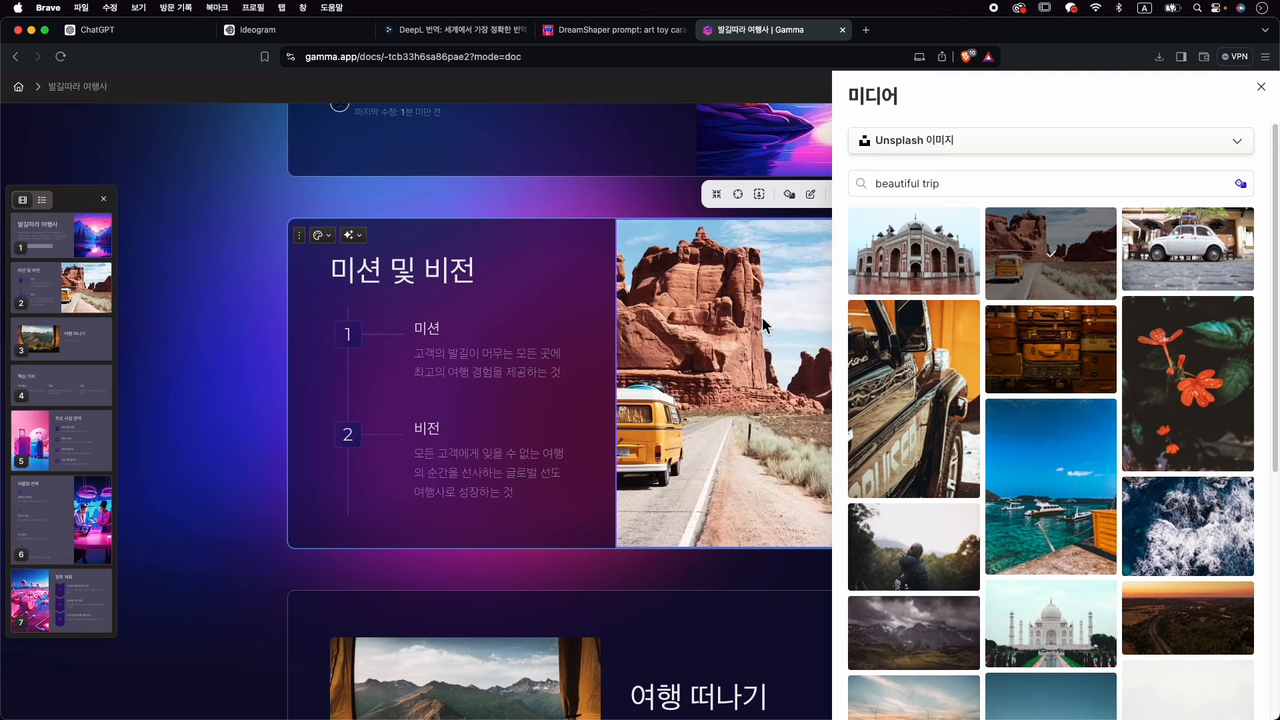
pyautogui.click(722, 409)
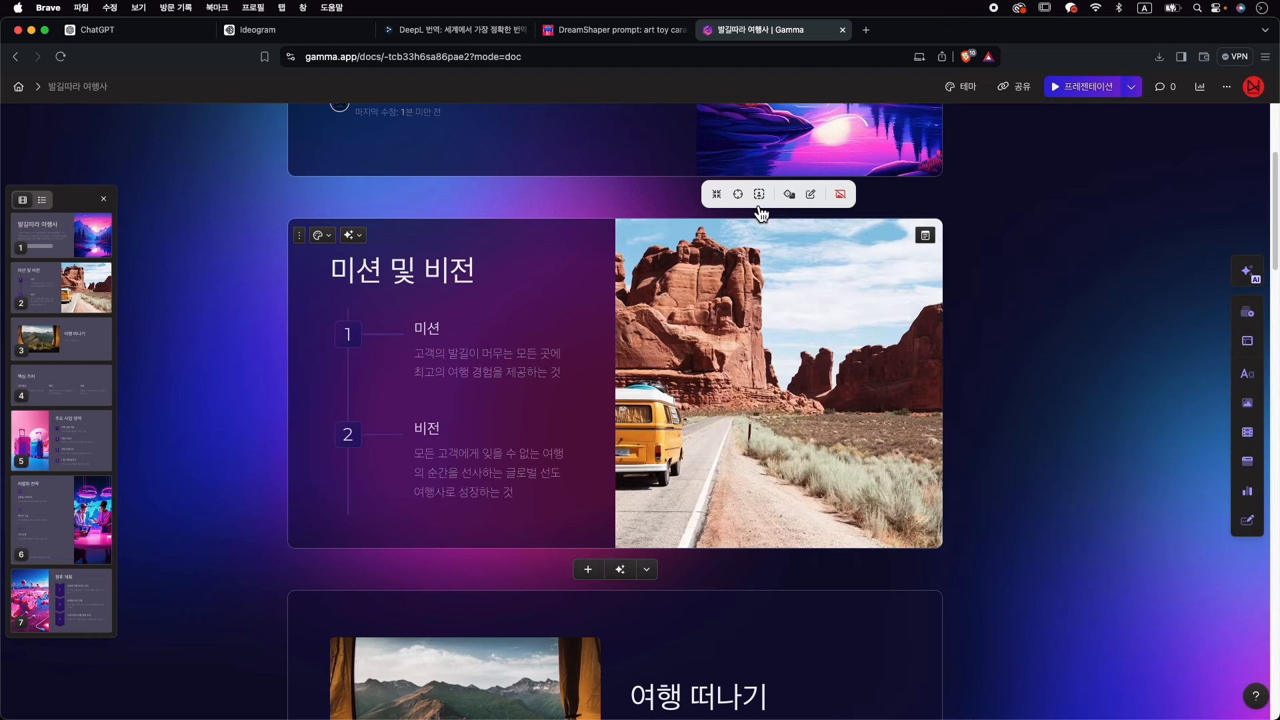
pyautogui.click(717, 194)
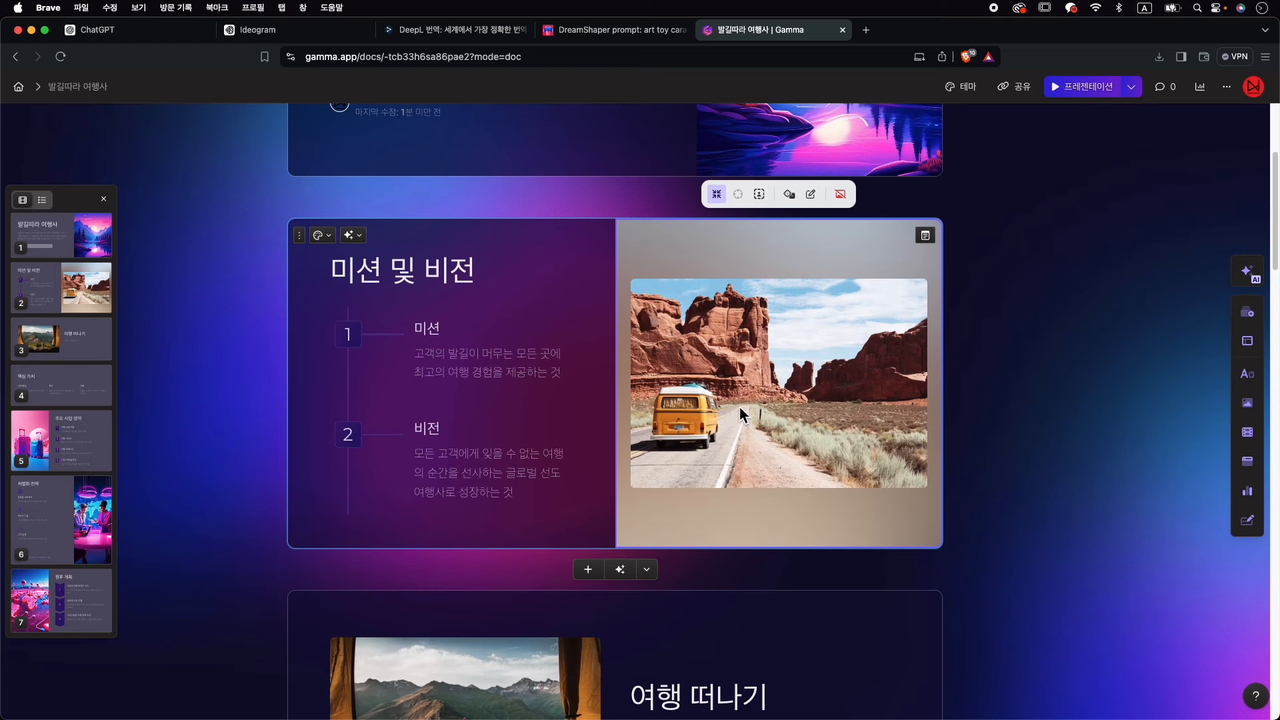
# Insert a two-column layout beneath the three values on the "핵심 가치" card.
pyautogui.click(1247, 374)
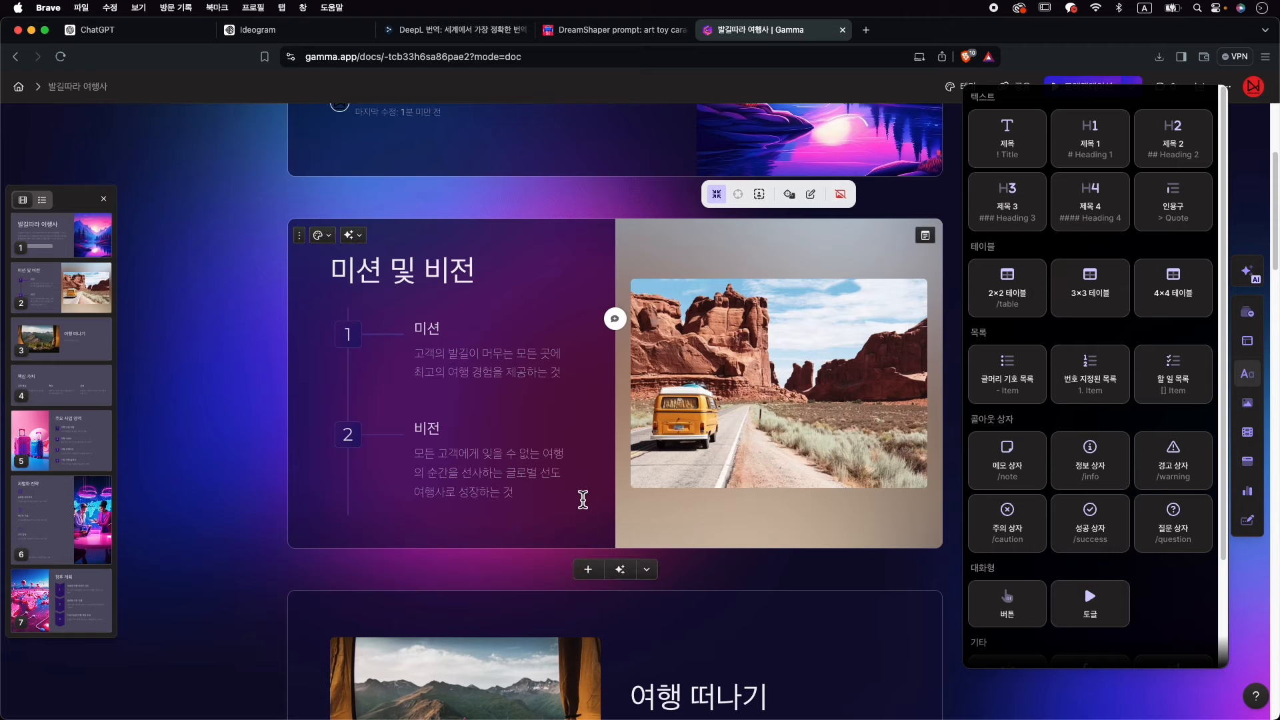
pyautogui.scroll(-10, 632, 523)
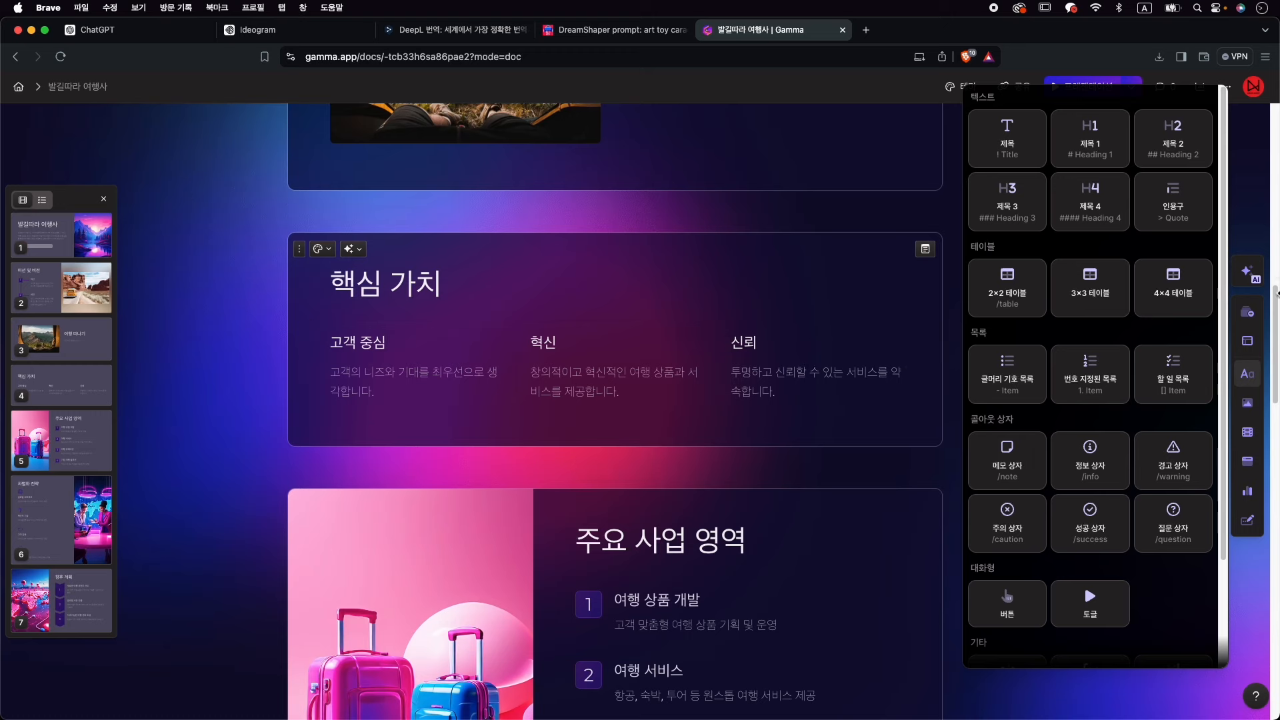
pyautogui.click(1256, 344)
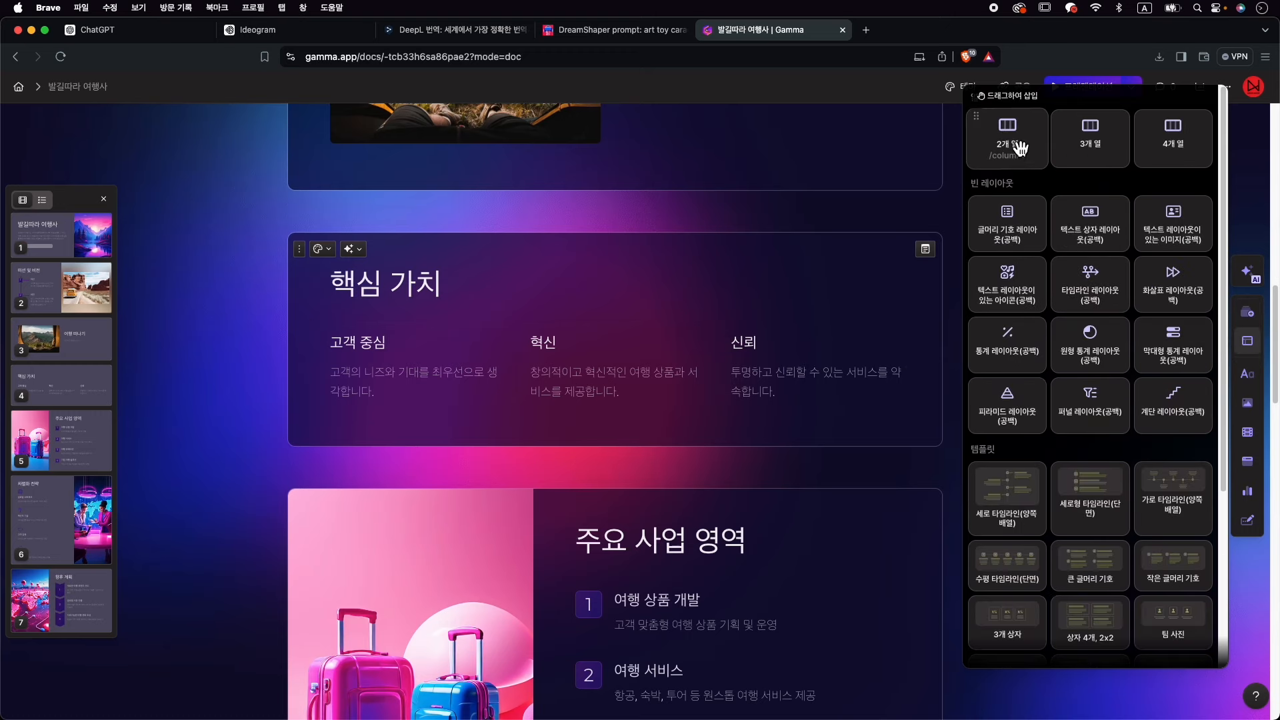
pyautogui.moveTo(1020, 148); pyautogui.dragTo(608, 446)
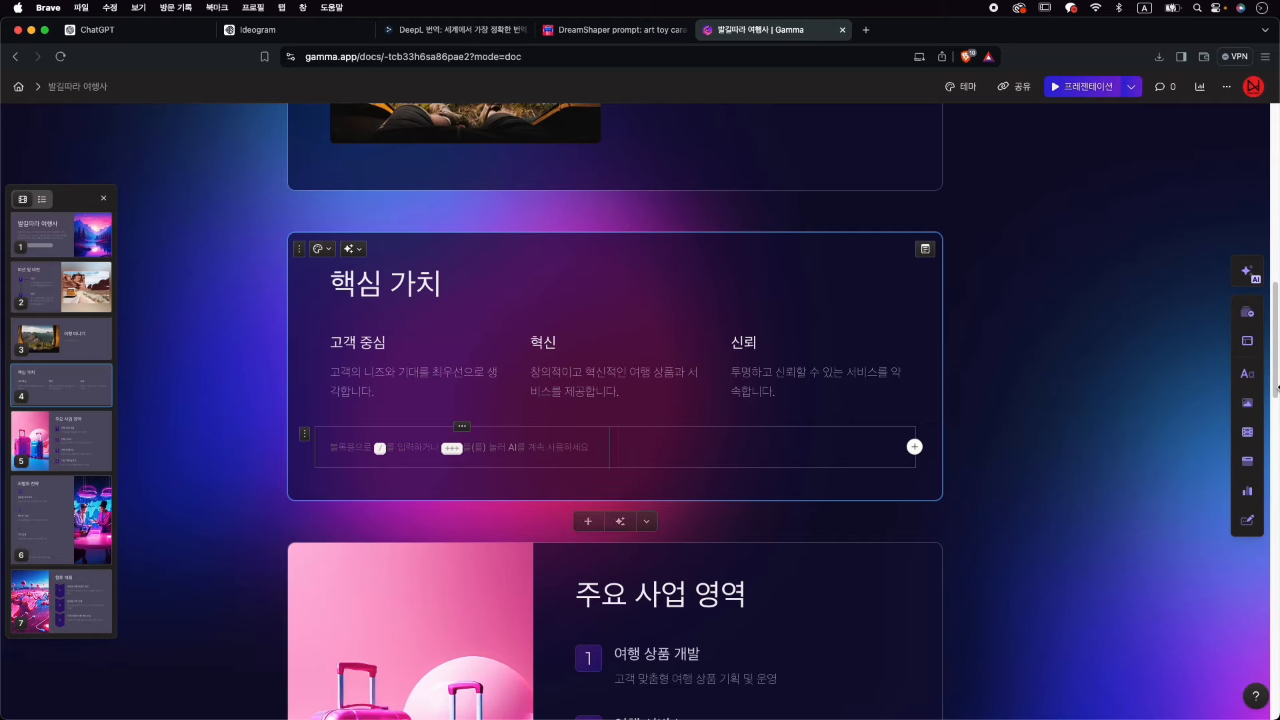
# Add an empty YouTube video block to the first column of the two-column layout on the "핵심 가치" card.
pyautogui.click(1253, 439)
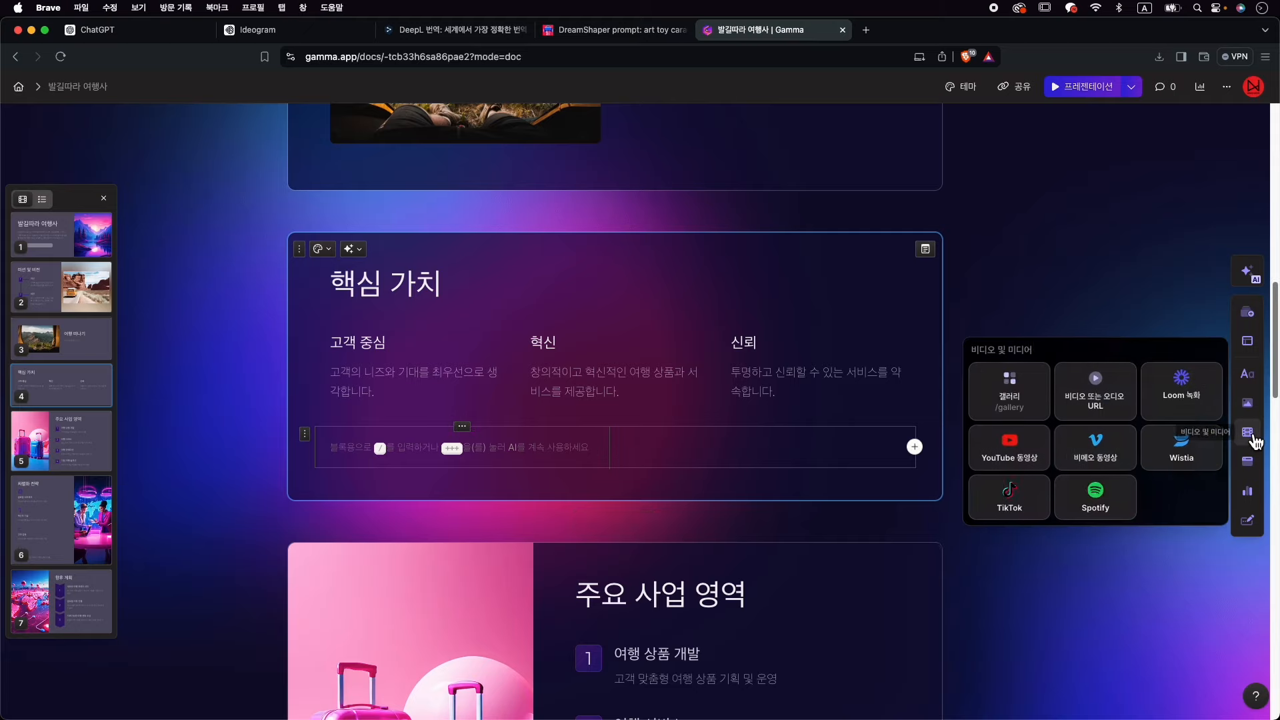
pyautogui.moveTo(1010, 442); pyautogui.dragTo(475, 467)
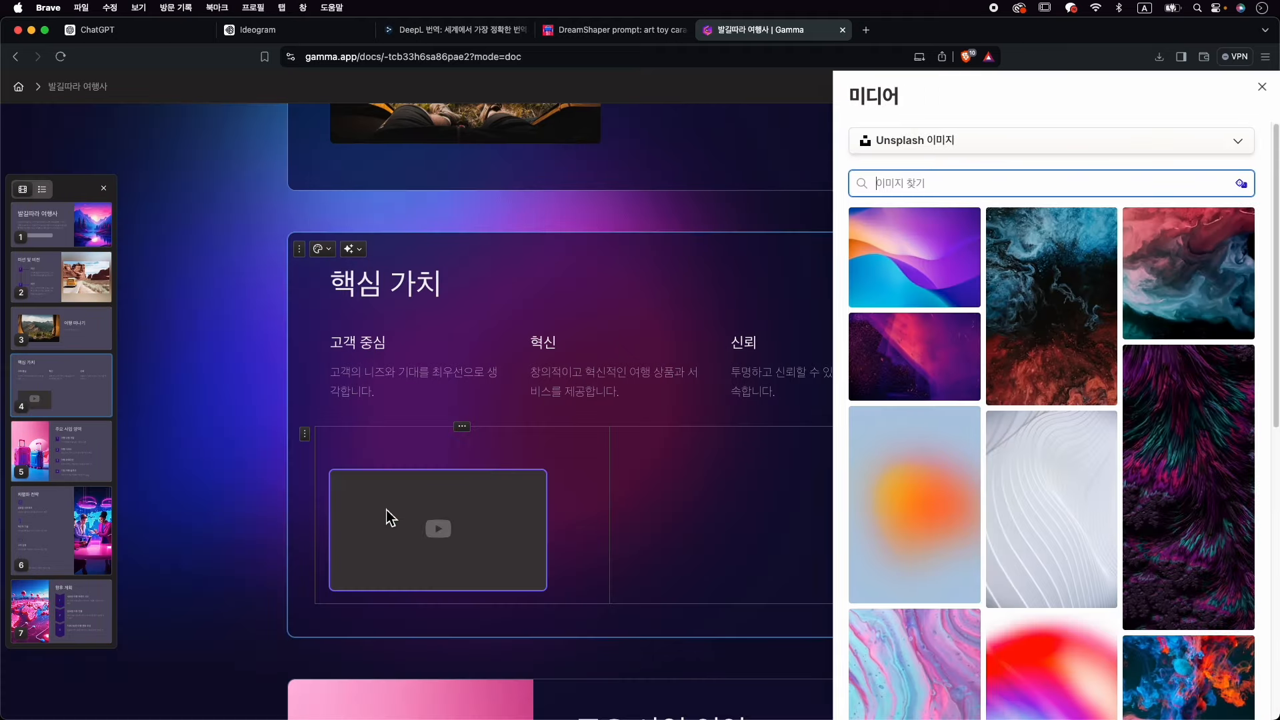
pyautogui.click(466, 523)
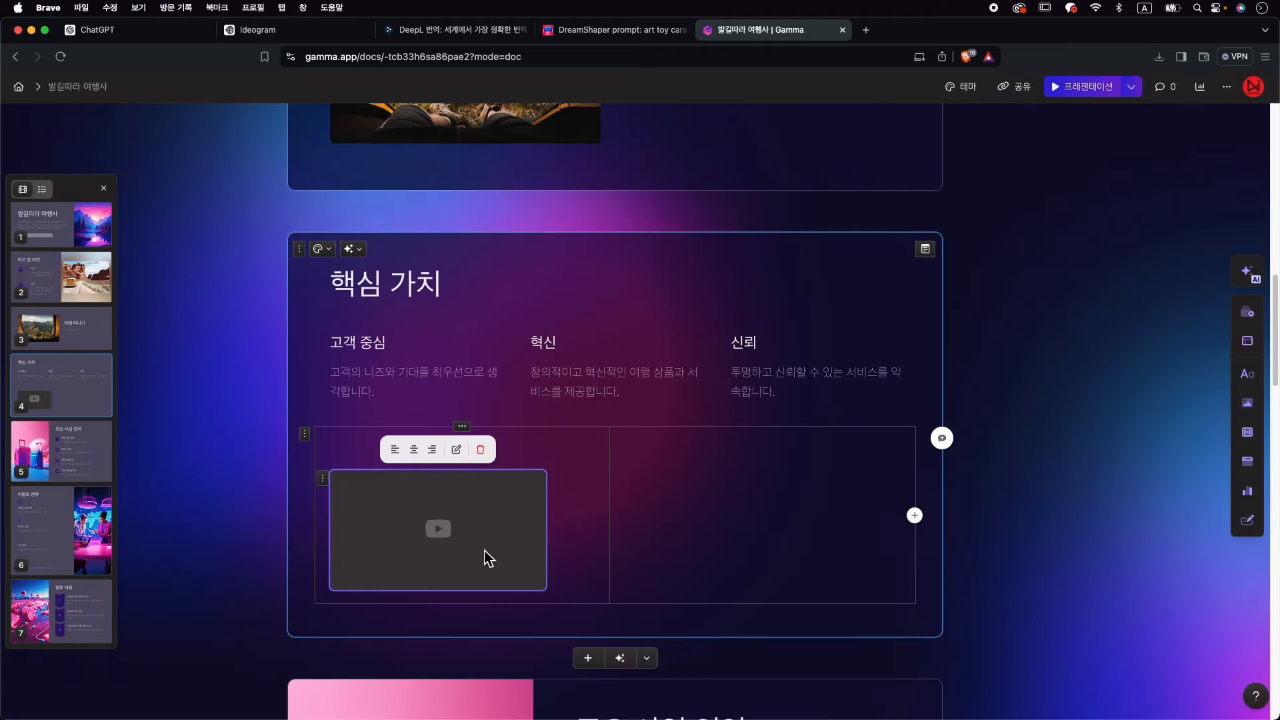
# Copy the share link of the YouTube video "간단한 이모티콘으로 포장지 패턴 만들기" and embed it in the video block on Gamma's "핵심 가치" card.
pyautogui.click(457, 450)
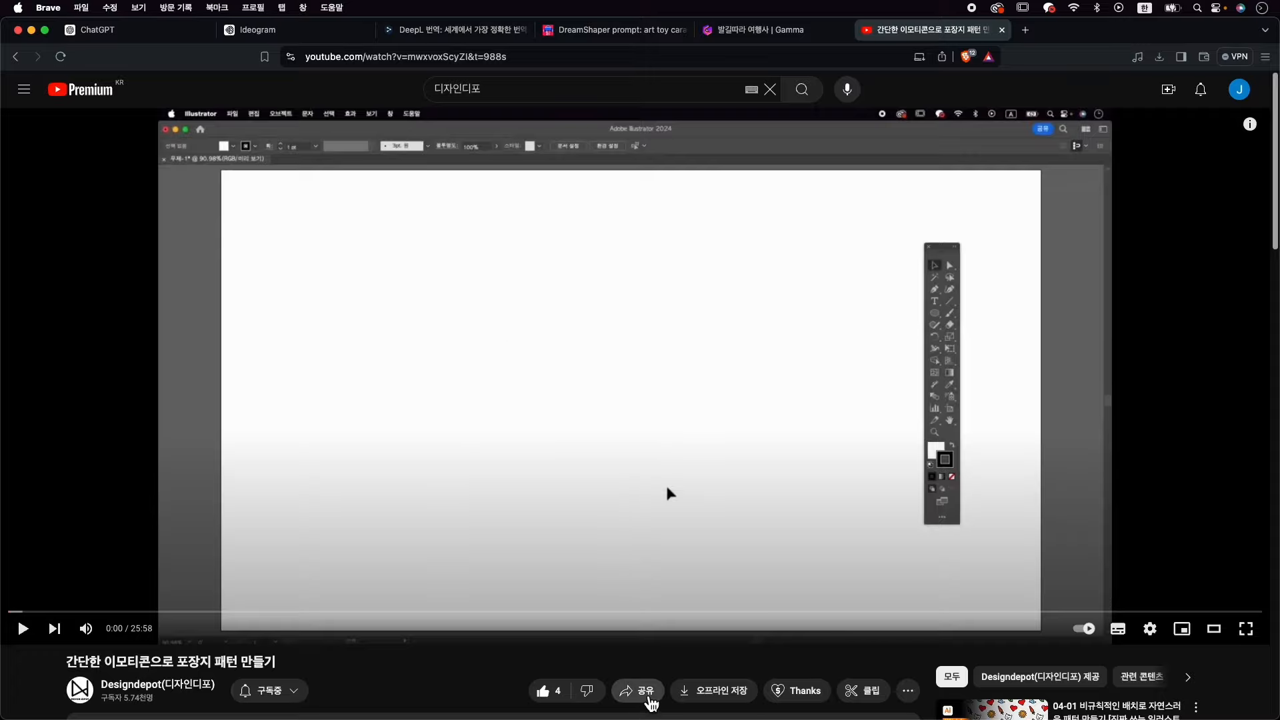
pyautogui.click(650, 700)
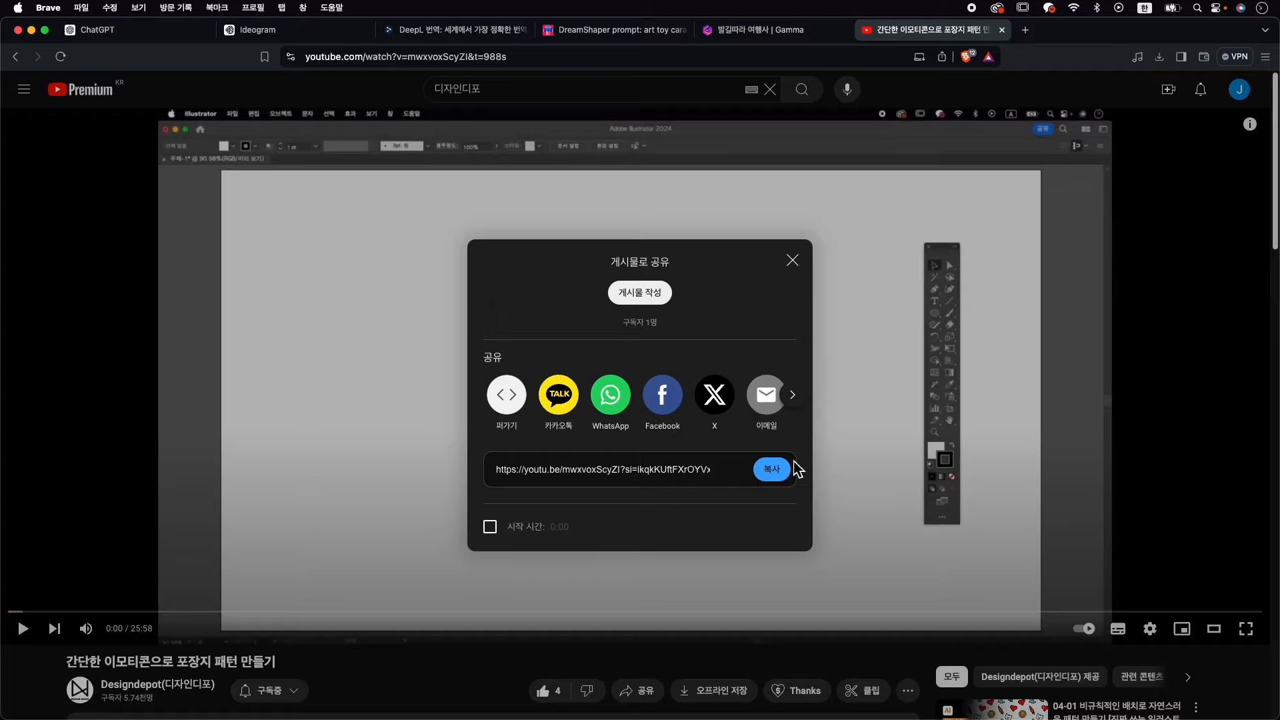
pyautogui.click(773, 473)
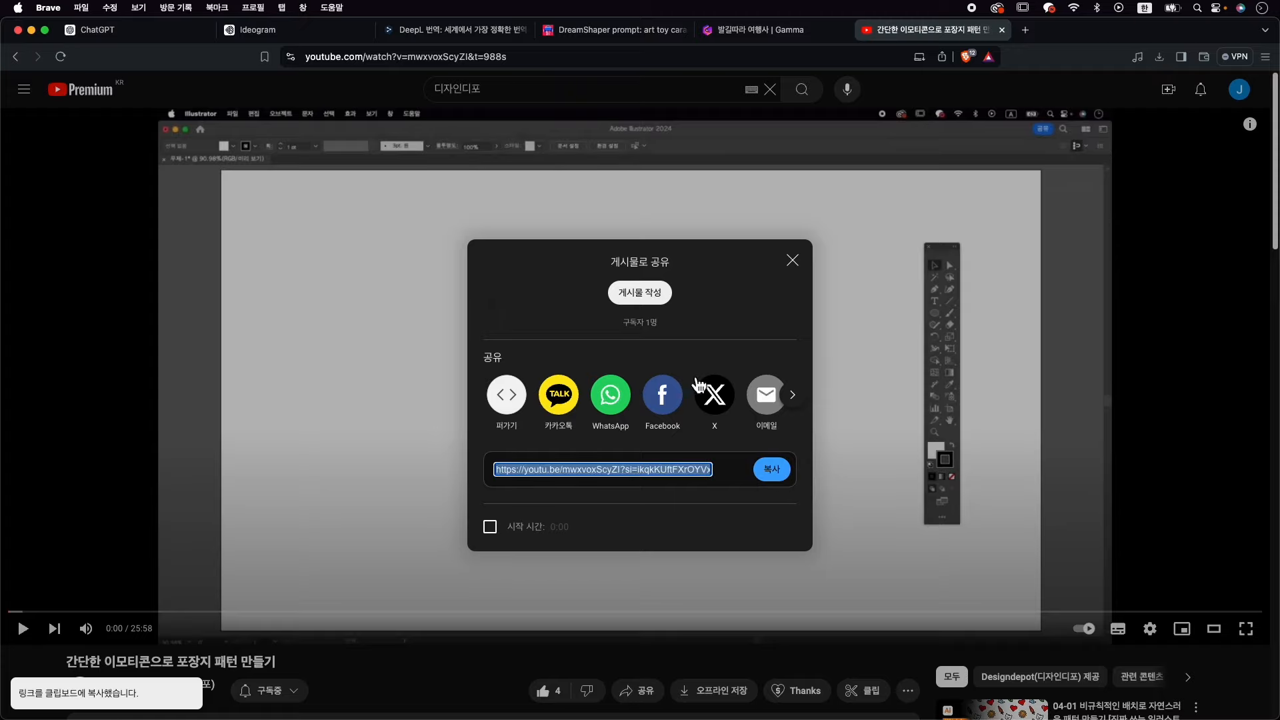
pyautogui.click(791, 32)
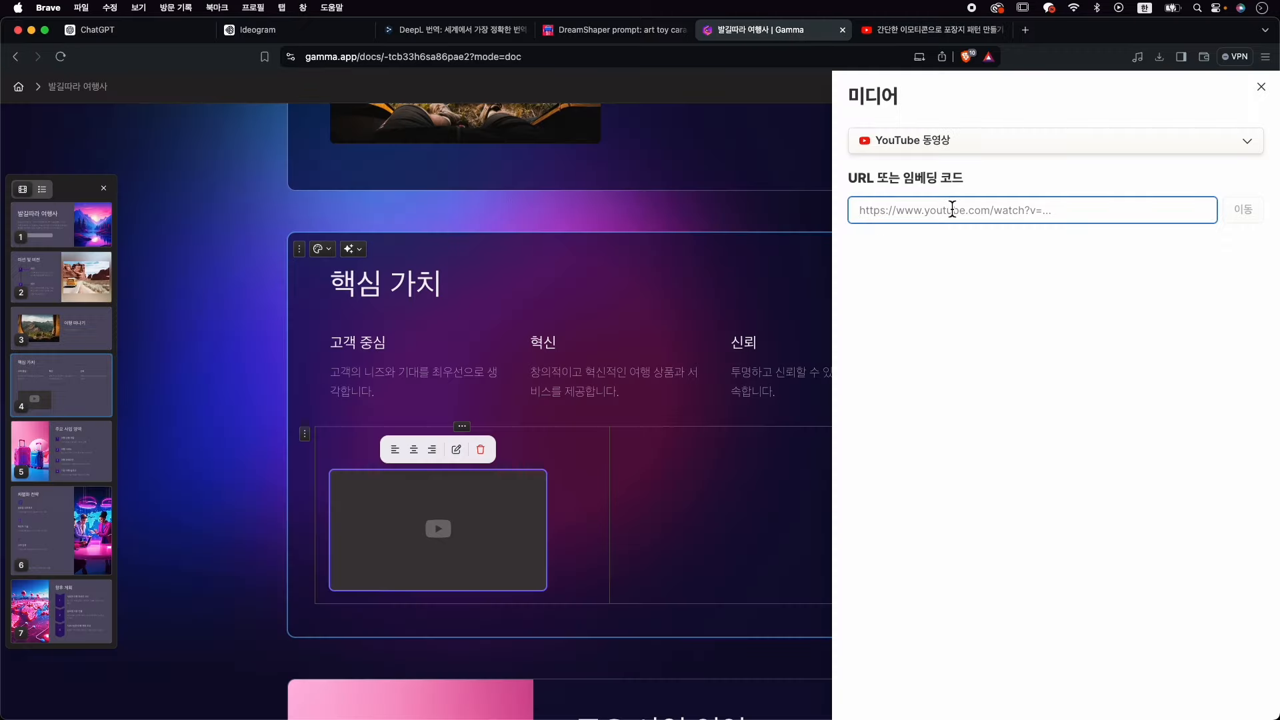
pyautogui.press('super+v')
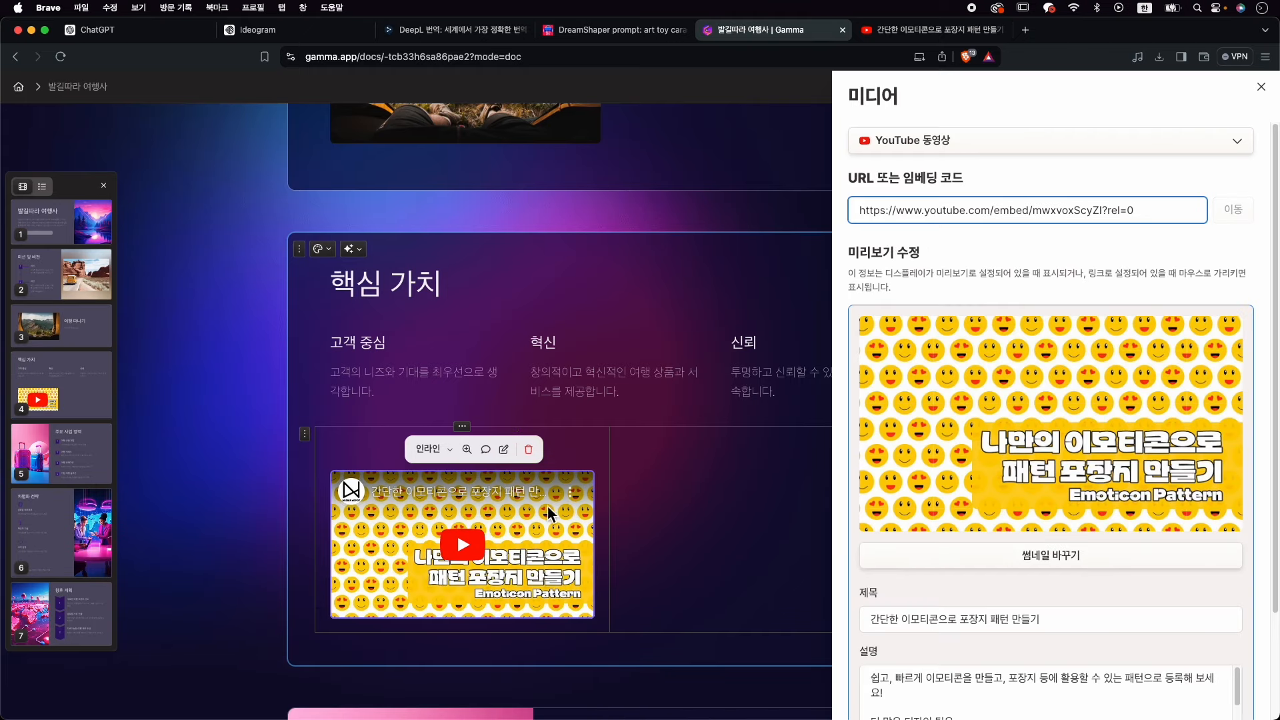
# Add a title block reading "동영상 삽입" in the second column, beside the embedded video.
pyautogui.click(683, 492)
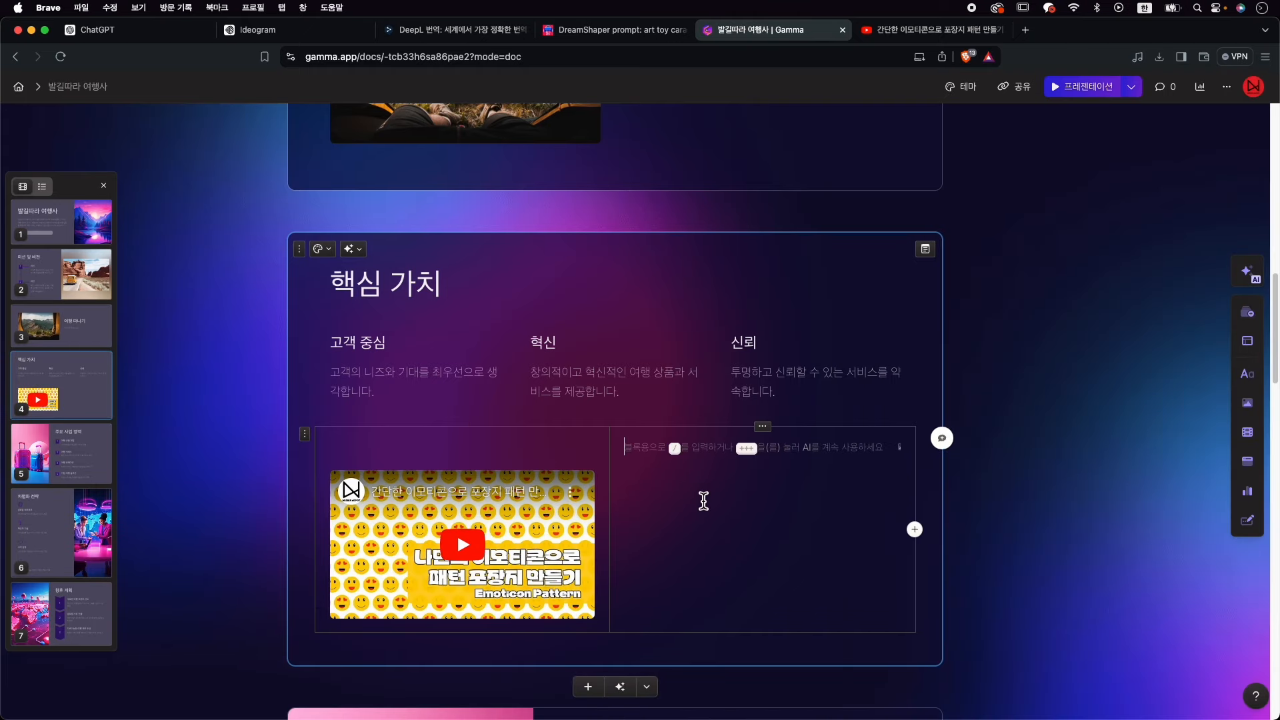
pyautogui.click(1260, 386)
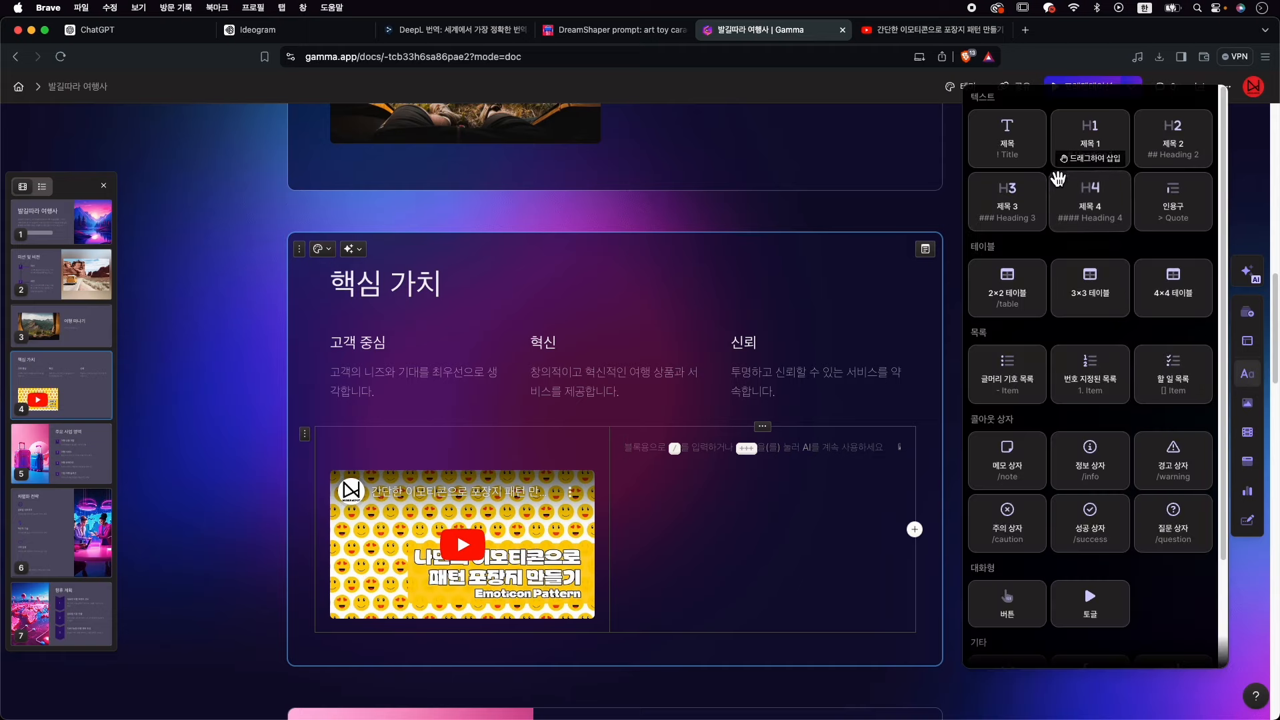
pyautogui.moveTo(1007, 140); pyautogui.dragTo(700, 554)
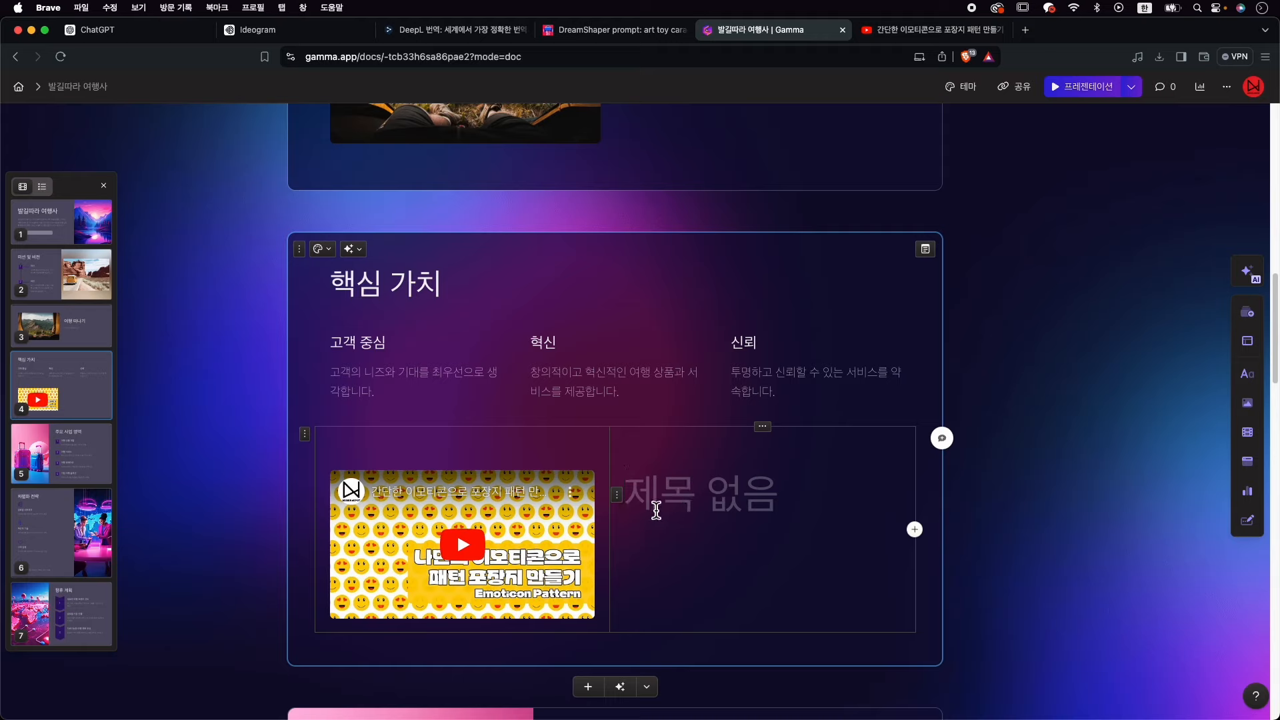
pyautogui.write('동영상')
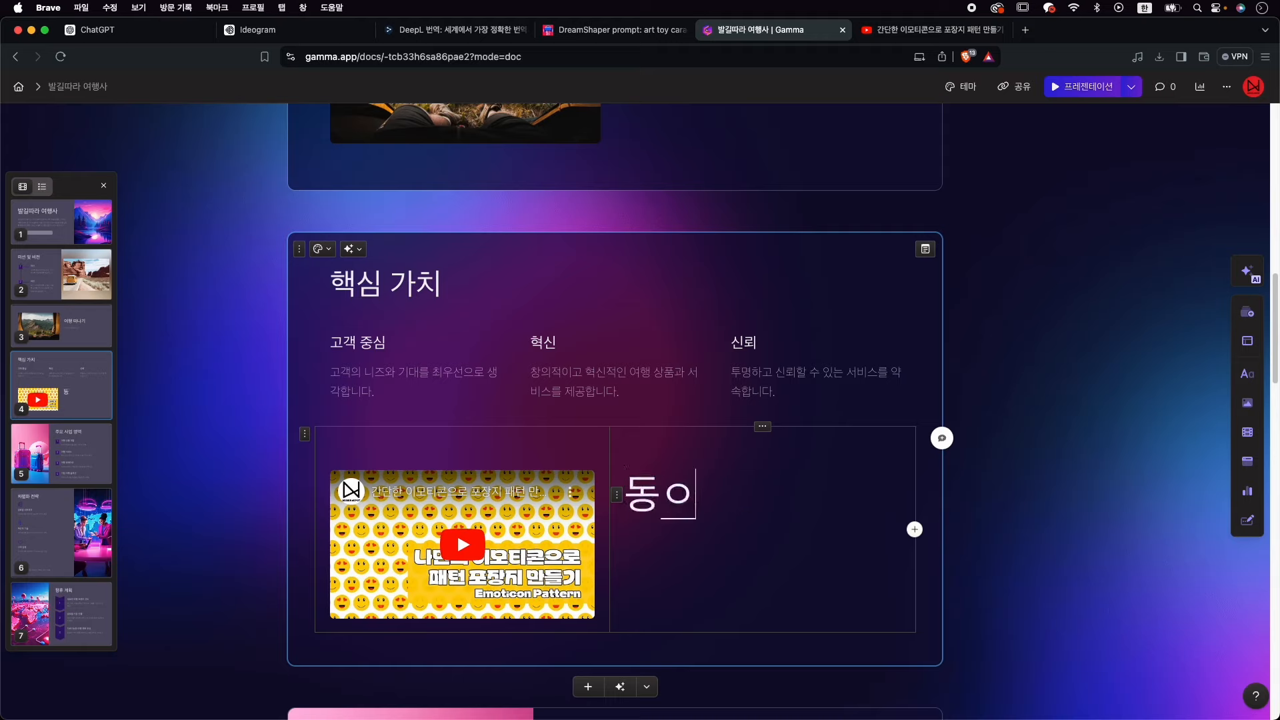
pyautogui.write(' 사비')
pyautogui.press('BackSpace')
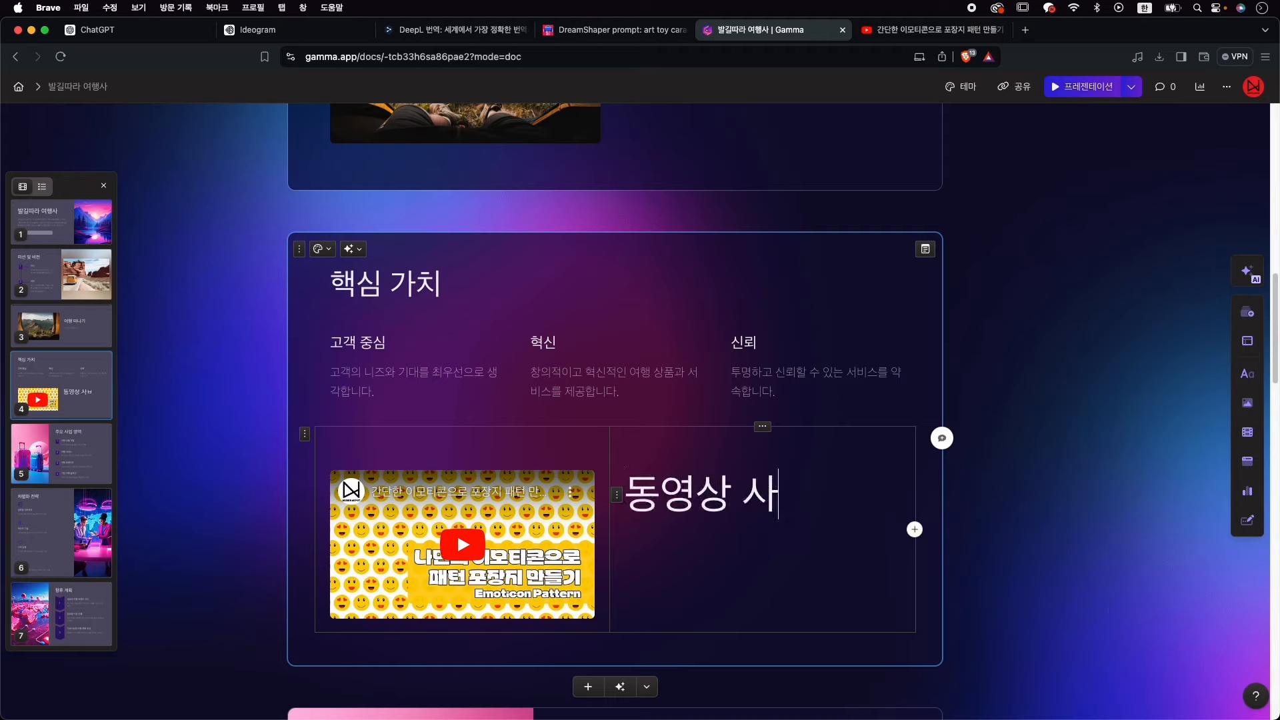
pyautogui.write('ㅂ이')
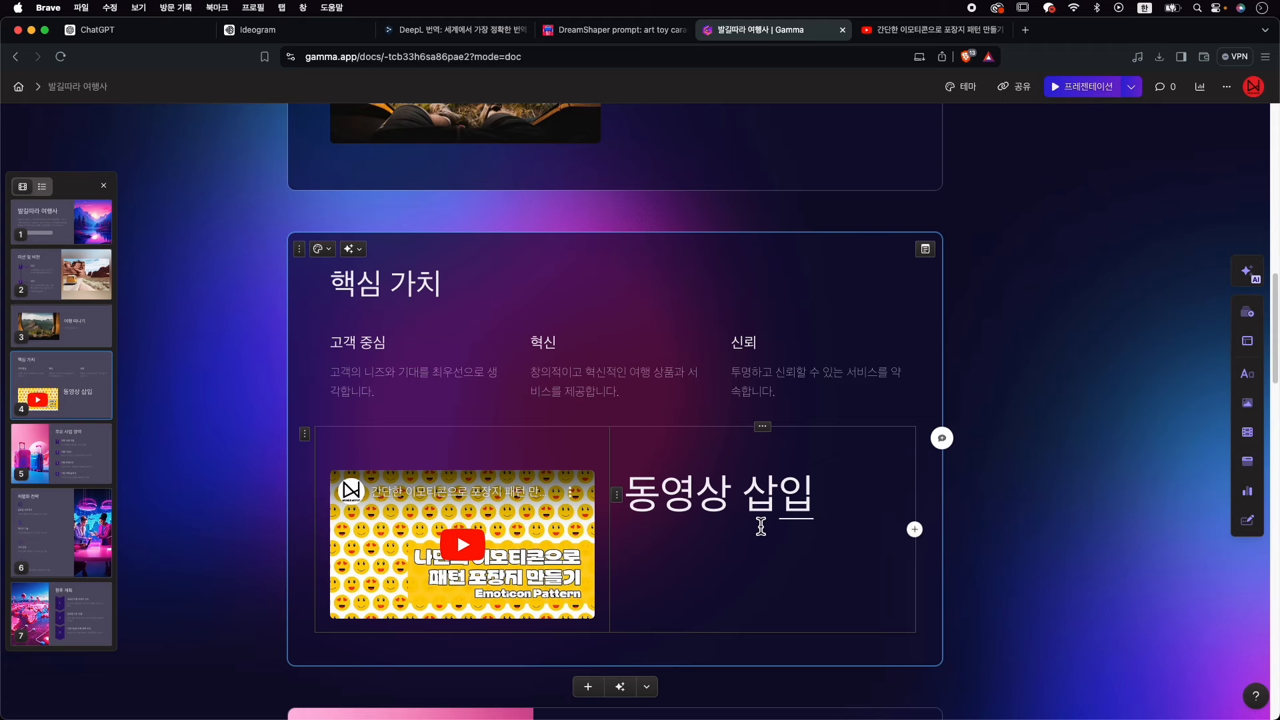
# Add a blank card after the "여행 떠나기" card and embed the same YouTube video in it.
pyautogui.scroll(-2, 757, 500)
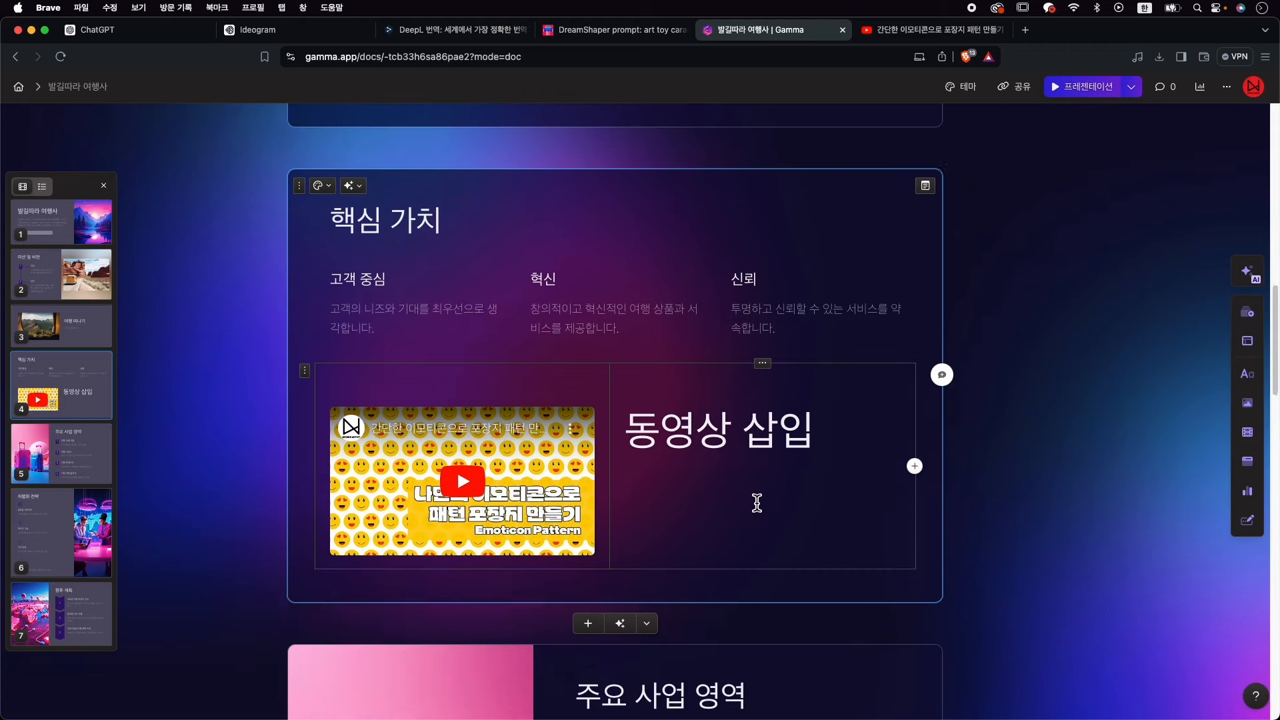
pyautogui.scroll(8, 677, 460)
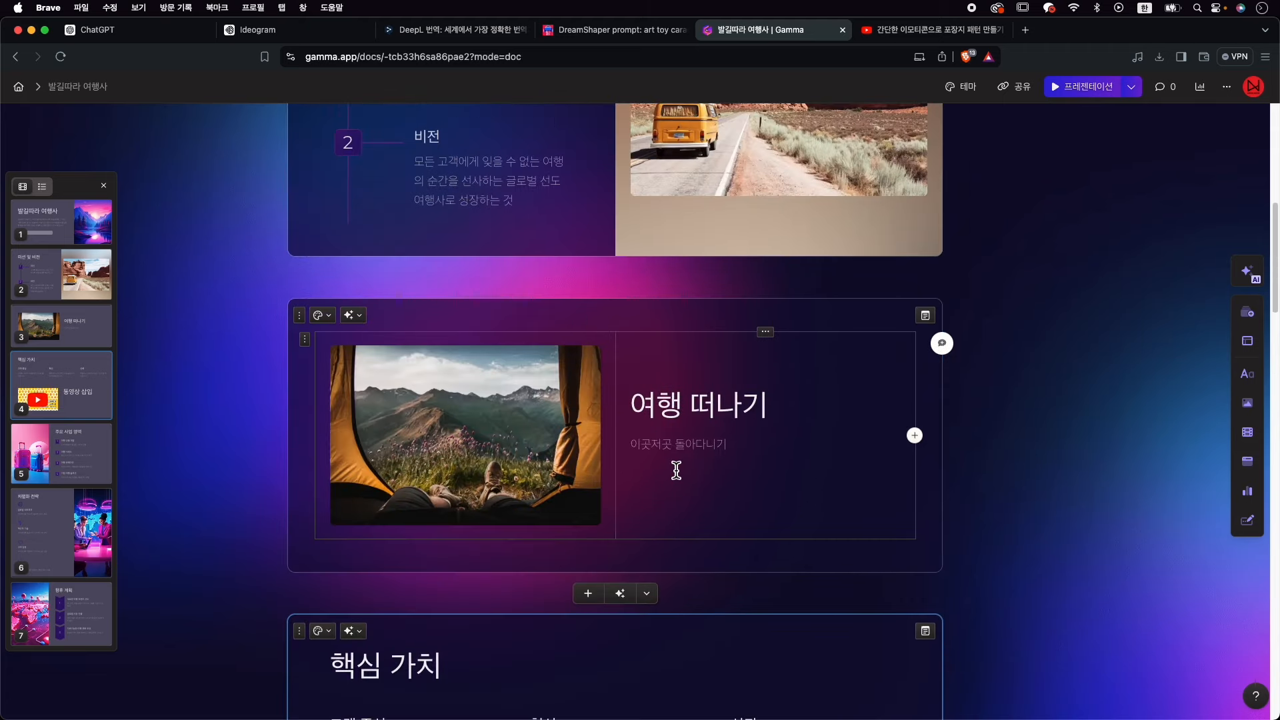
pyautogui.click(588, 596)
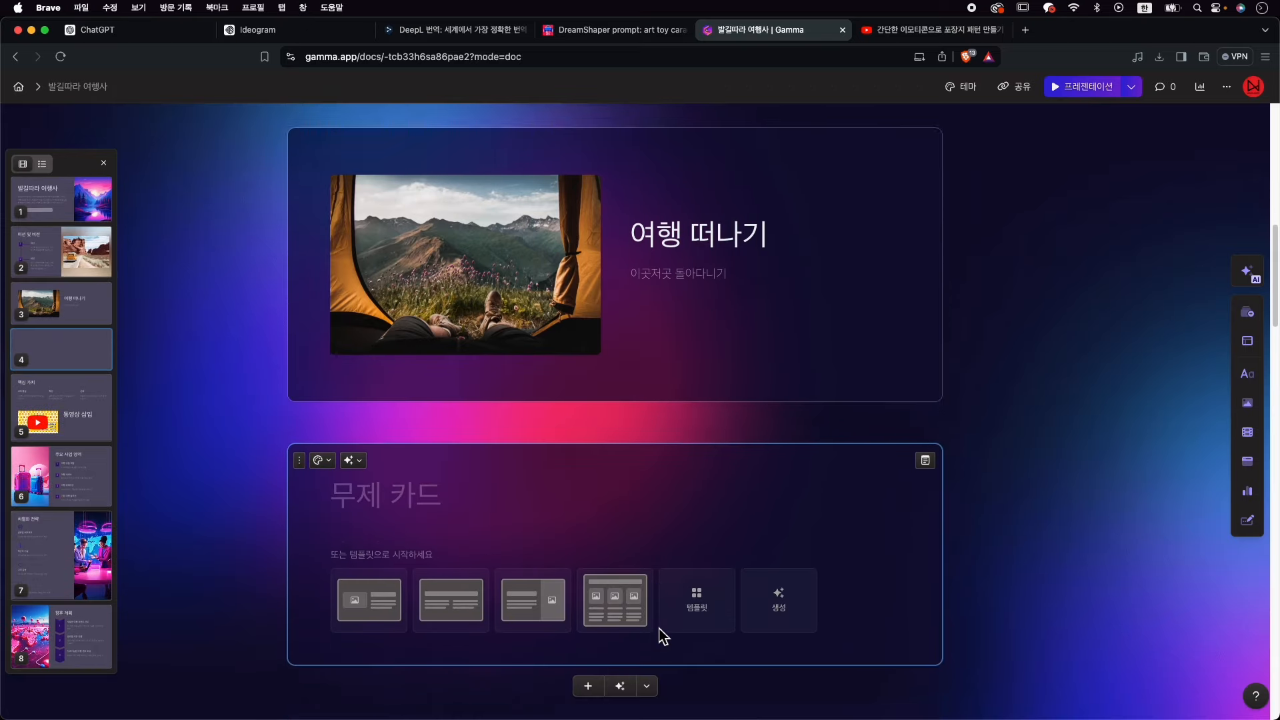
pyautogui.moveTo(1246, 432)
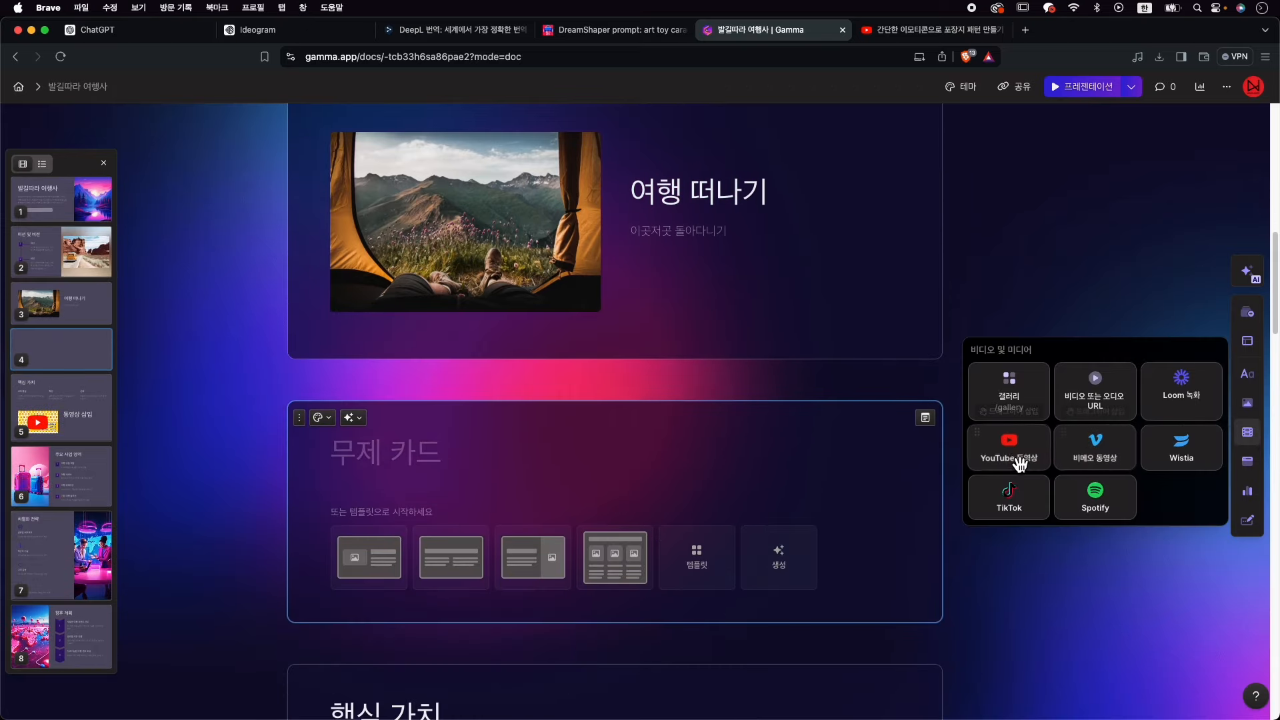
pyautogui.moveTo(1020, 463); pyautogui.dragTo(567, 441)
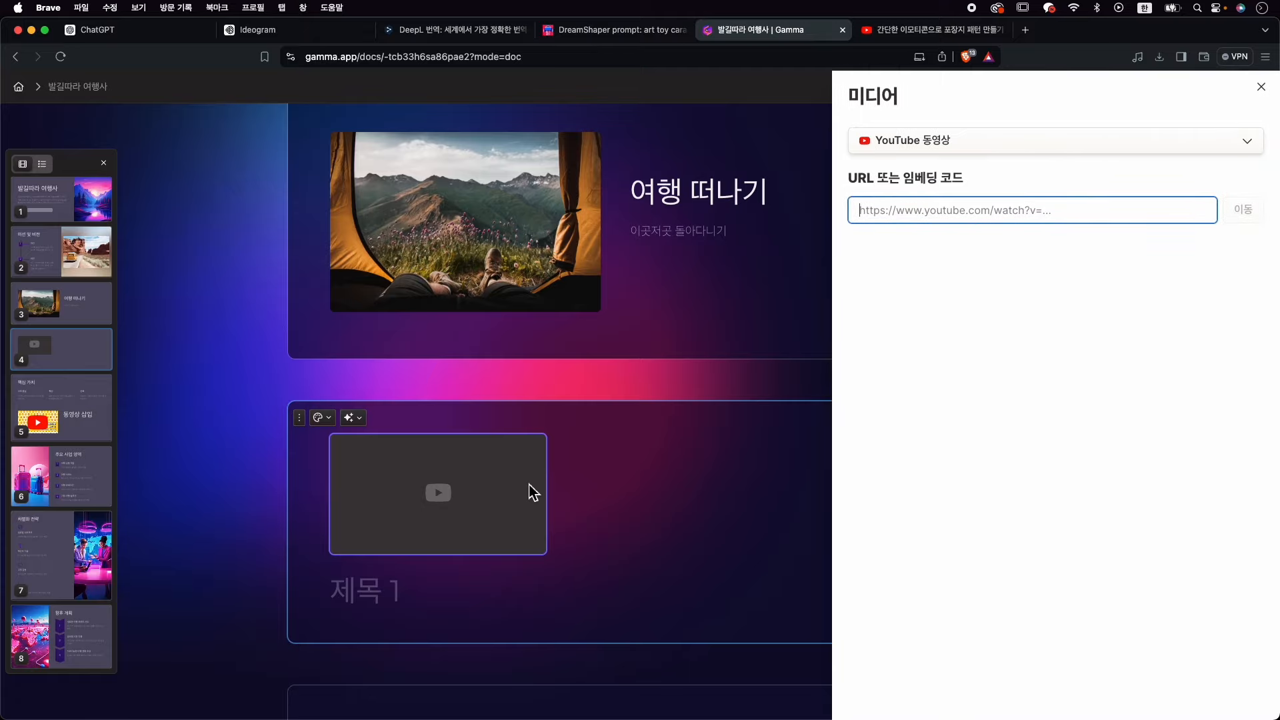
pyautogui.click(479, 492)
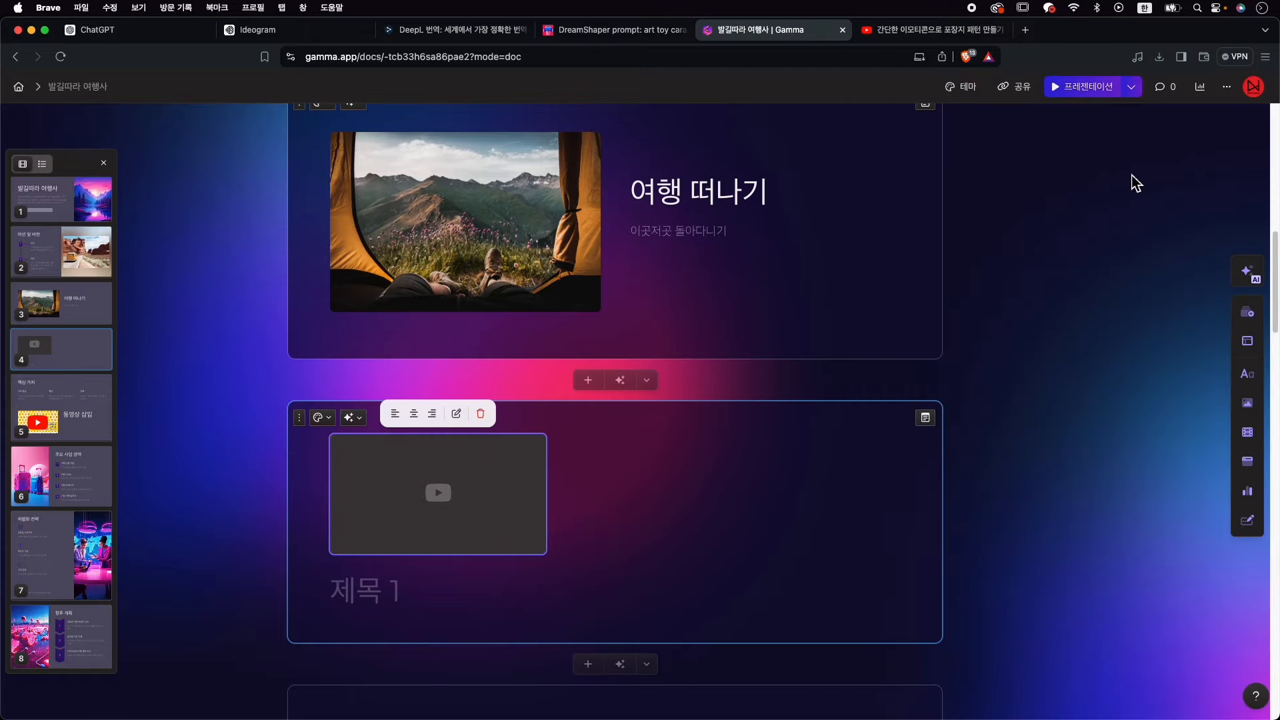
pyautogui.click(456, 413)
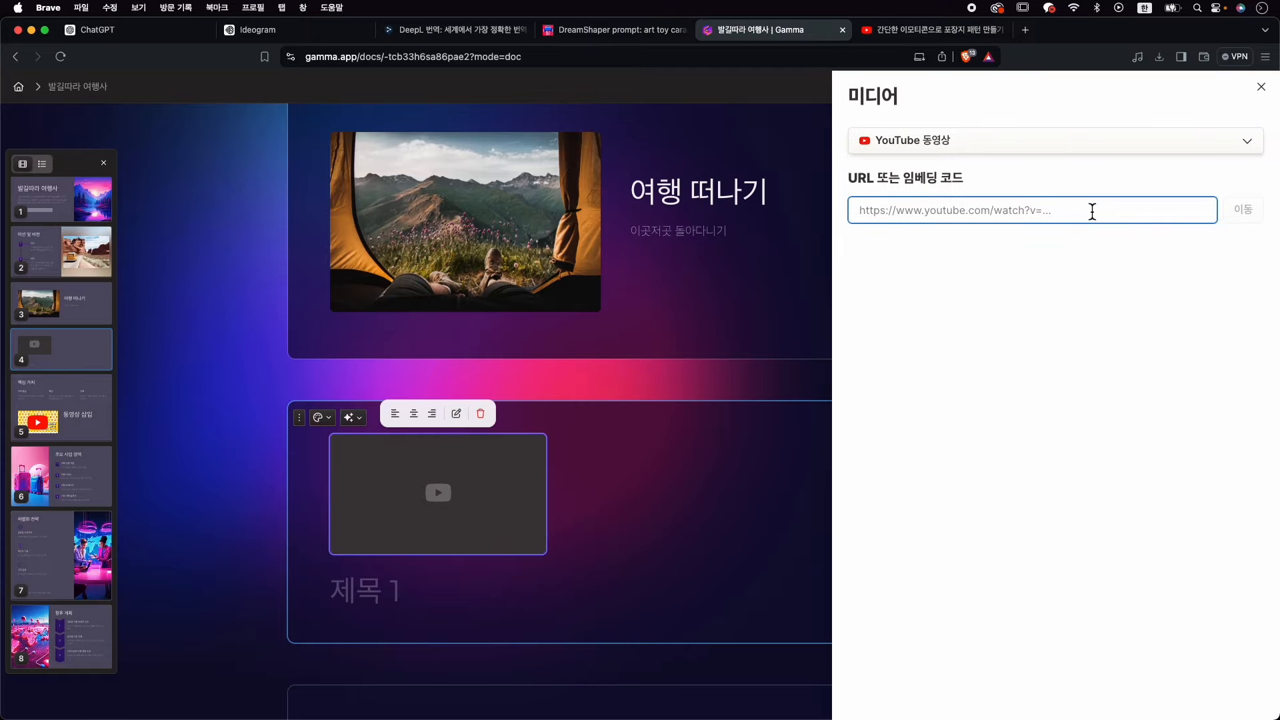
pyautogui.write('https://www.youtube.com/embed/mwxvoxScyZI?rel=0')
pyautogui.click(781, 430)
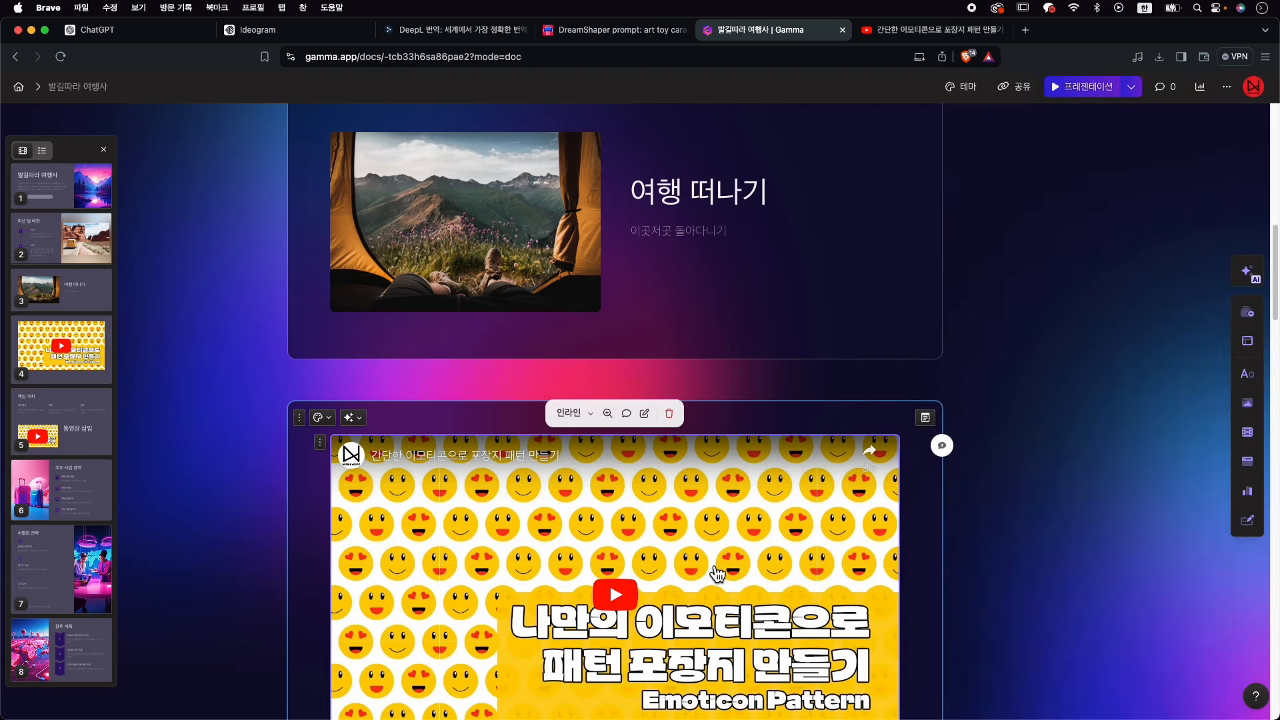
# Open the team image on the "차별화 전략" card for editing and switch to web image search with the license "상업적으로 자유롭게 사용".
pyautogui.scroll(-15, 826, 531)
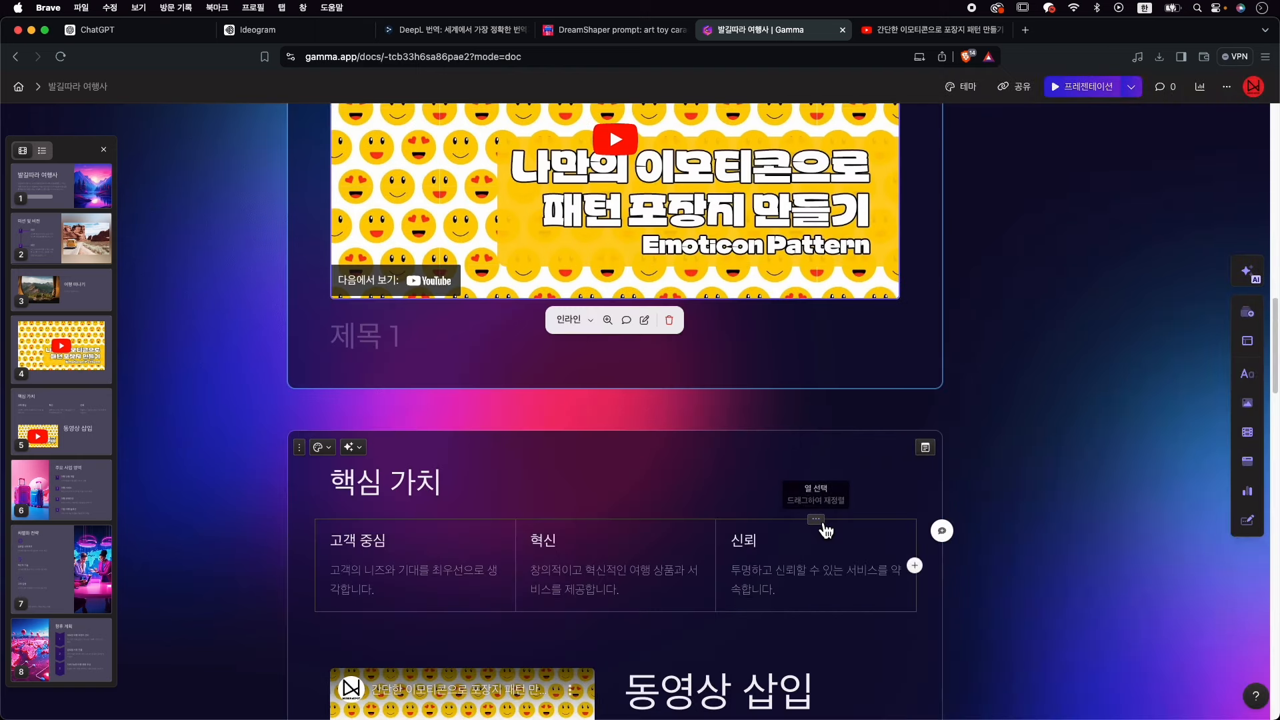
pyautogui.scroll(-7, 734, 553)
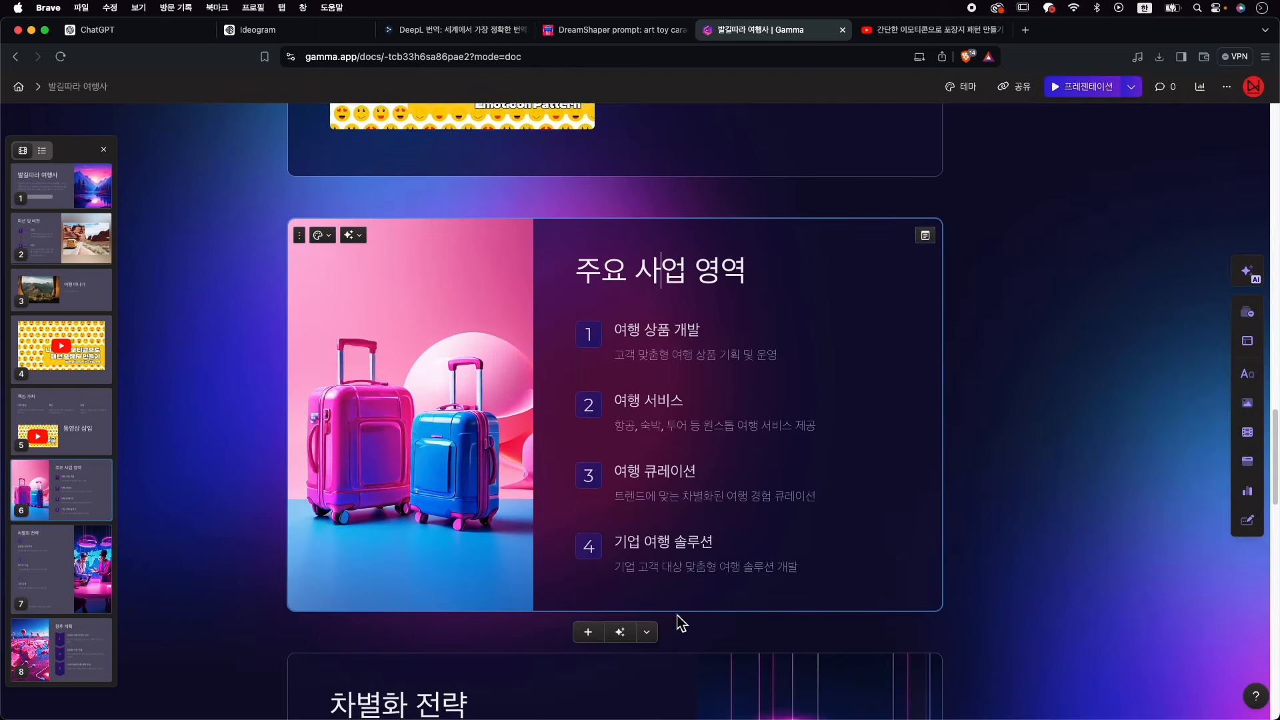
pyautogui.scroll(-2, 694, 578)
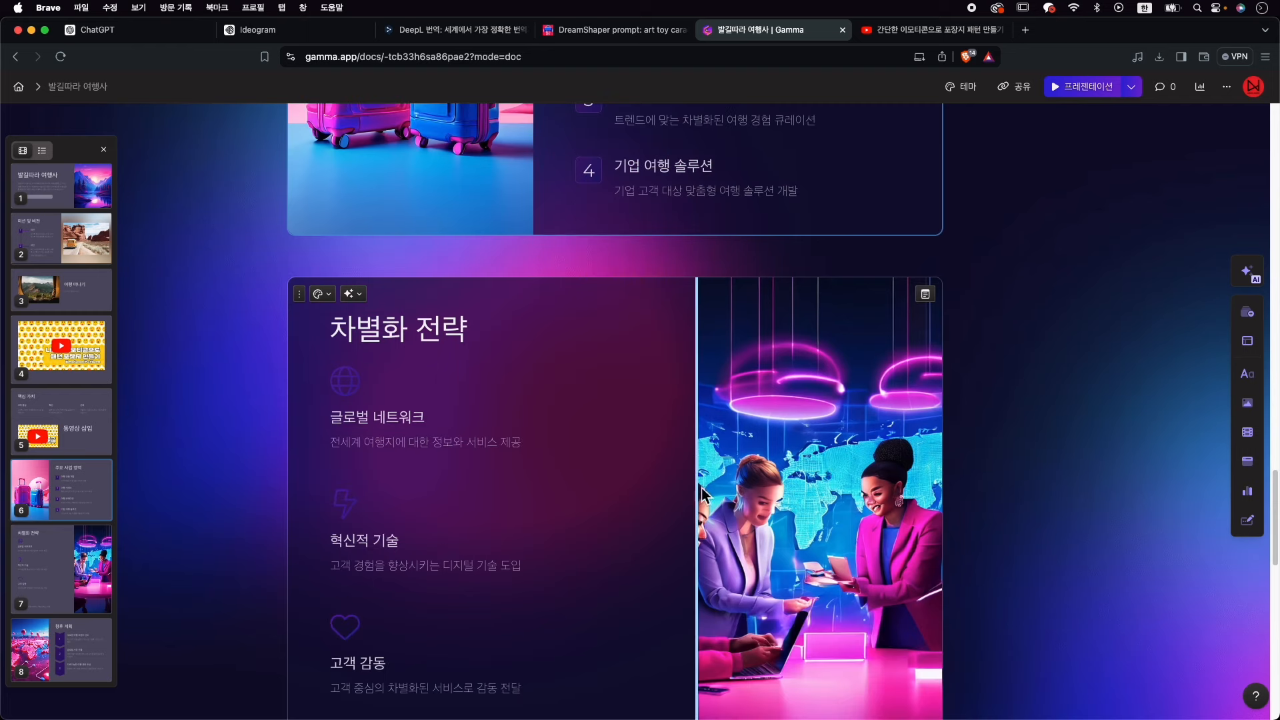
pyautogui.click(842, 446)
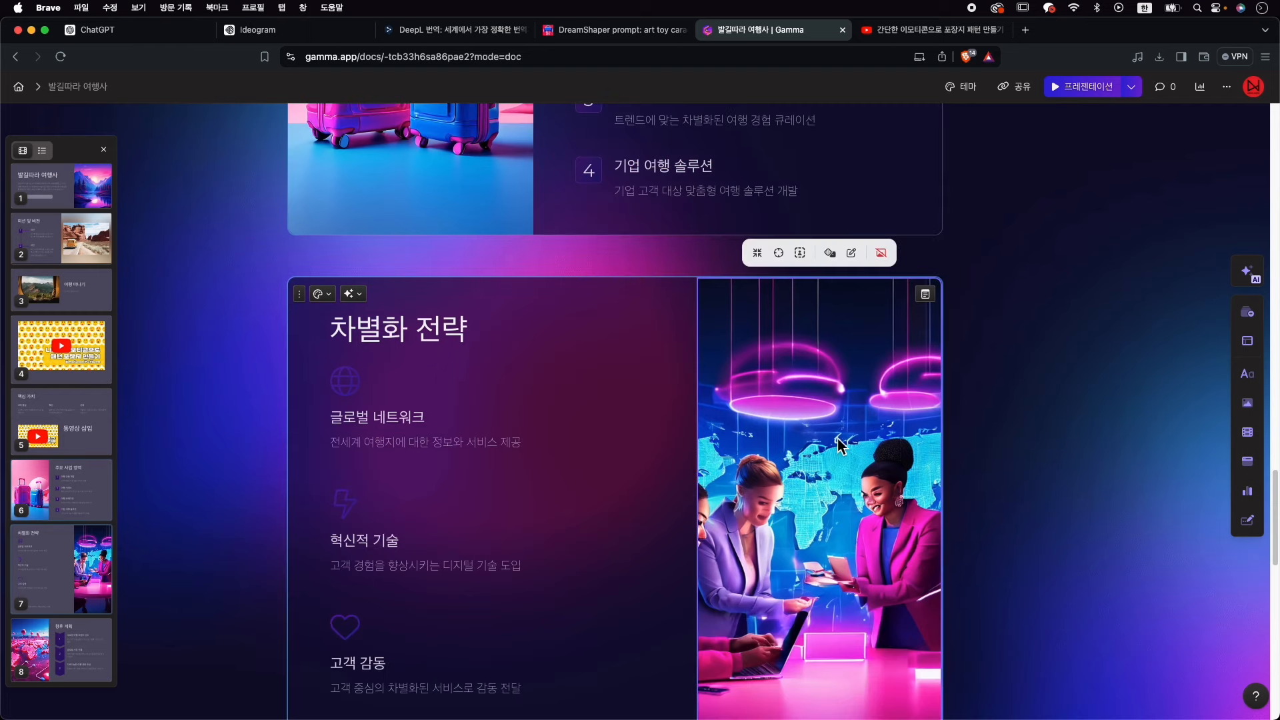
pyautogui.click(851, 254)
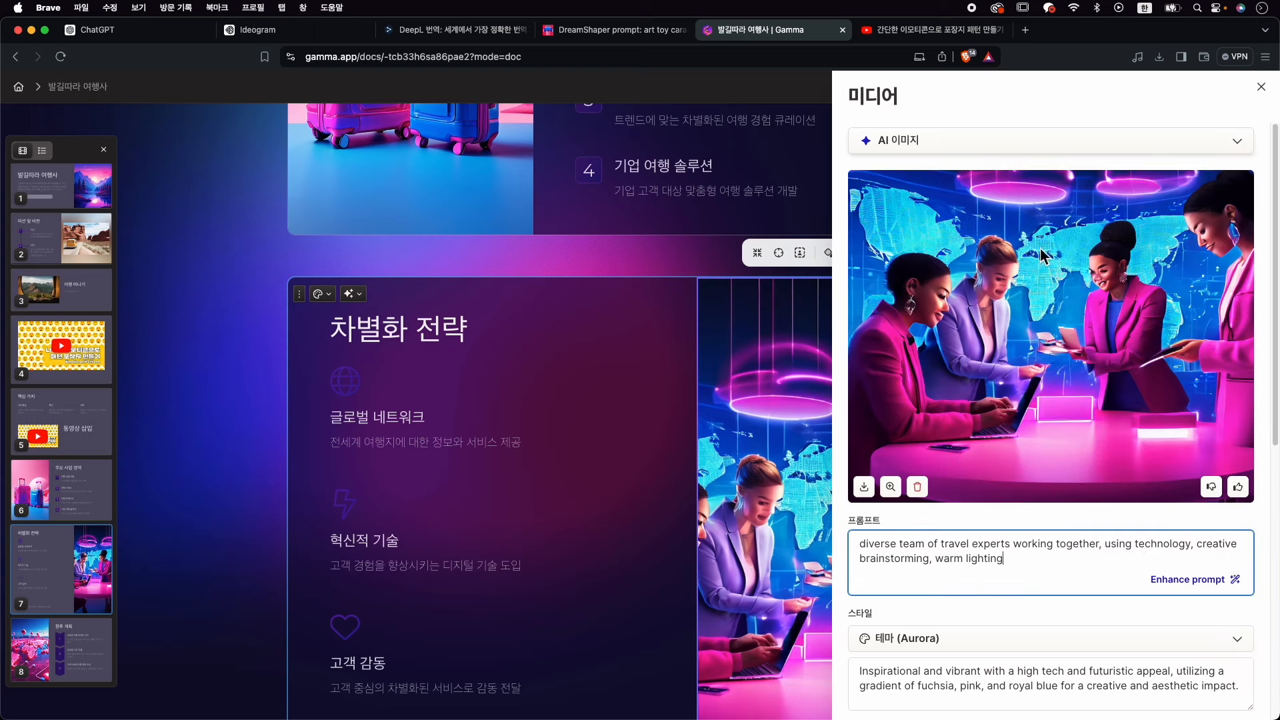
pyautogui.click(990, 148)
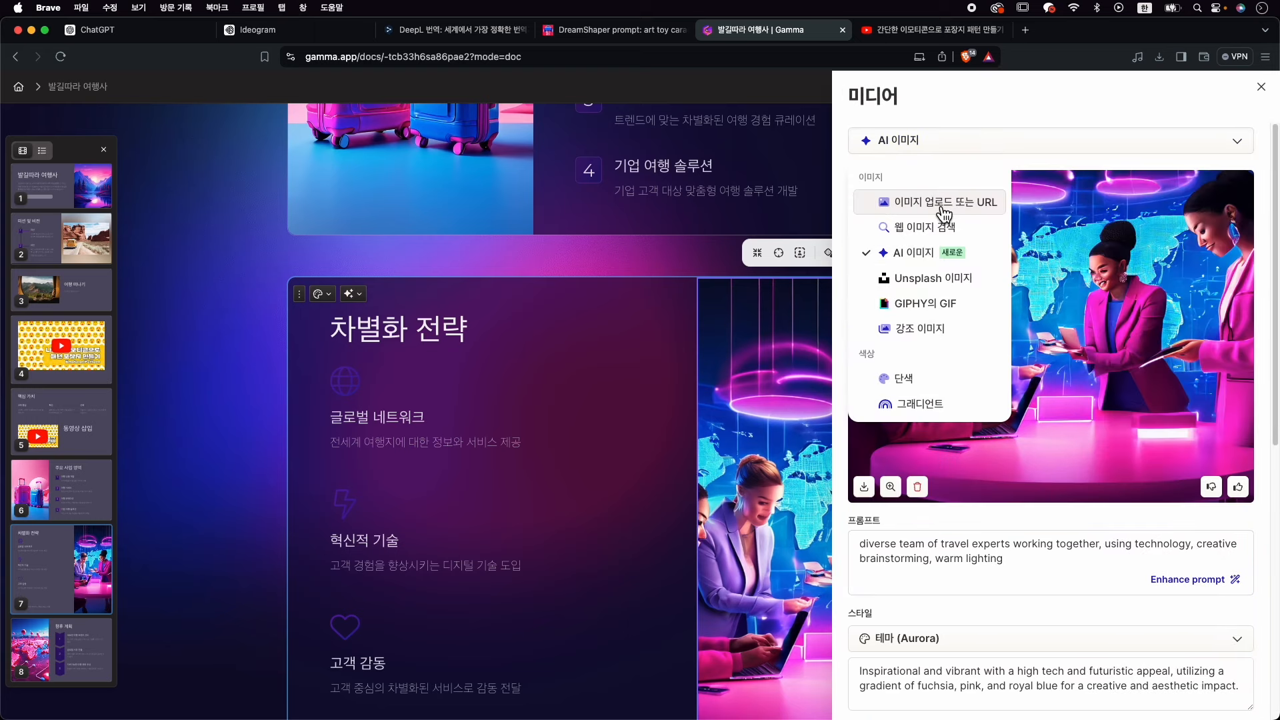
pyautogui.click(941, 228)
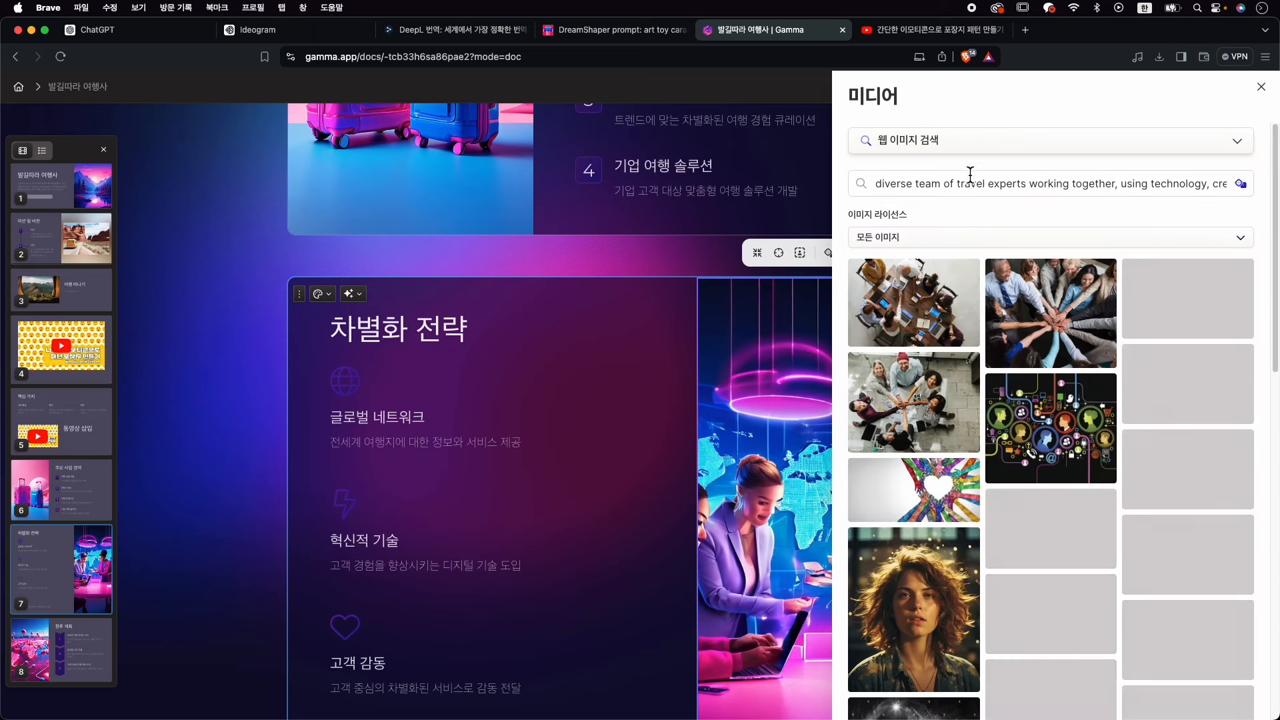
pyautogui.click(968, 251)
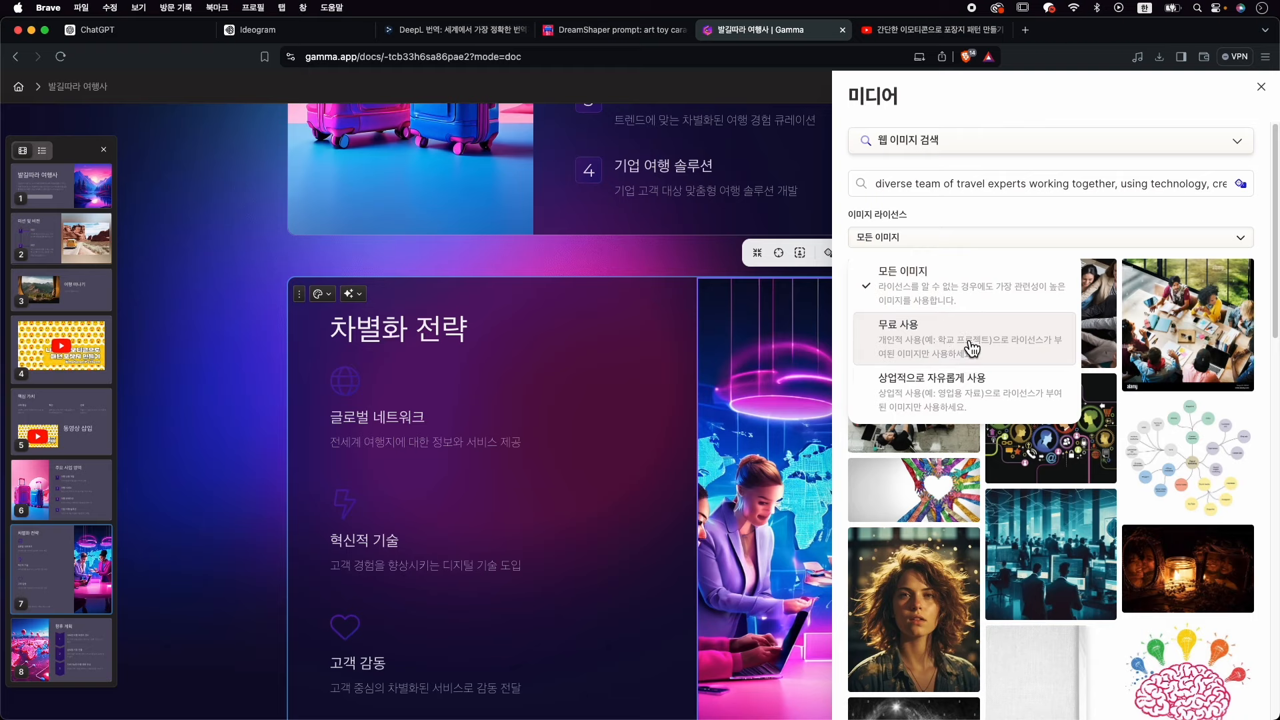
pyautogui.click(979, 407)
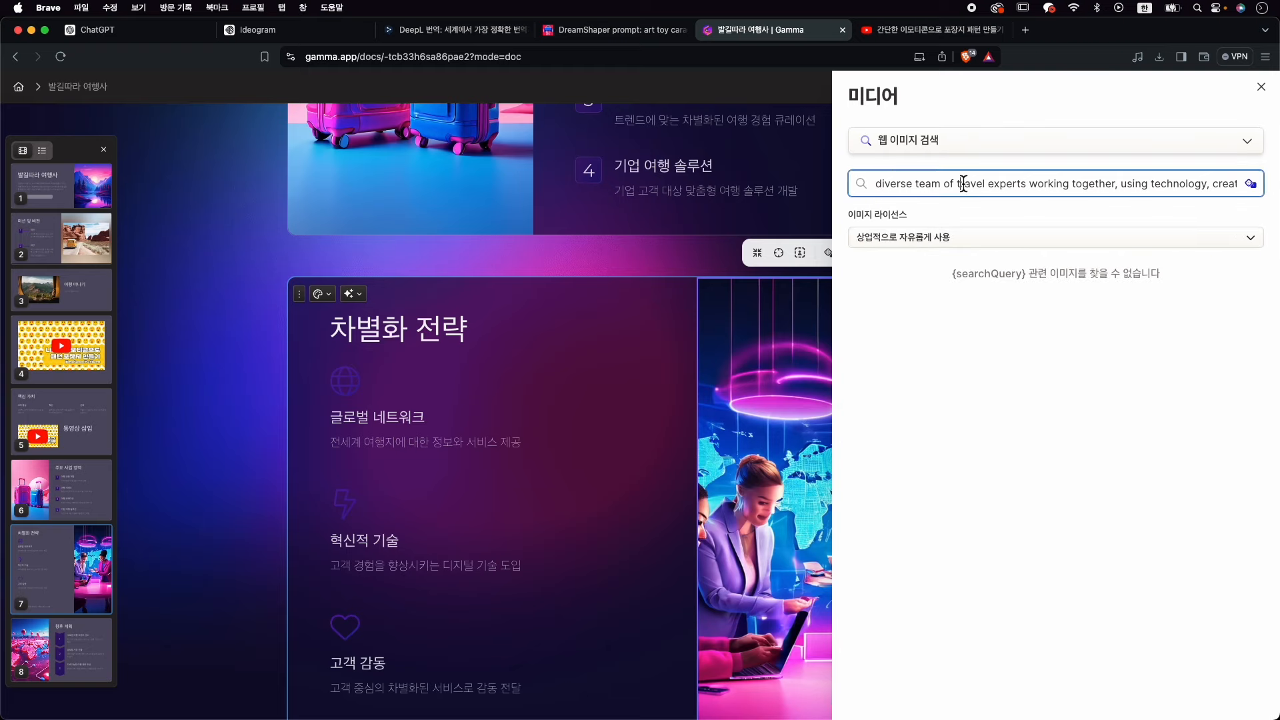
# Search web images for "trip" and replace the "차별화 전략" card's image with the "Arizona to Omaha" airplane view.
pyautogui.tripleClick(963, 183)
pyautogui.write('ㅅㄱ')
pyautogui.press('BackSpace')
pyautogui.press('BackSpace')
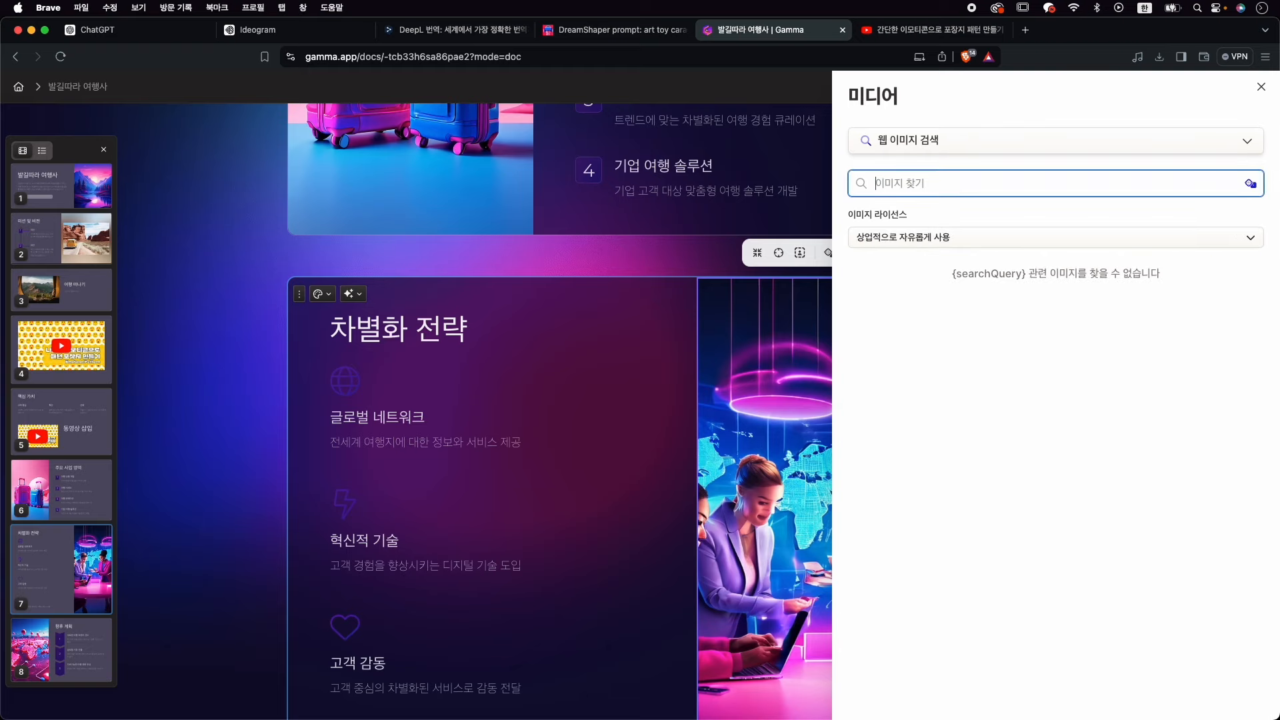
pyautogui.press('capslock')
pyautogui.write('trip')
pyautogui.press('Return')
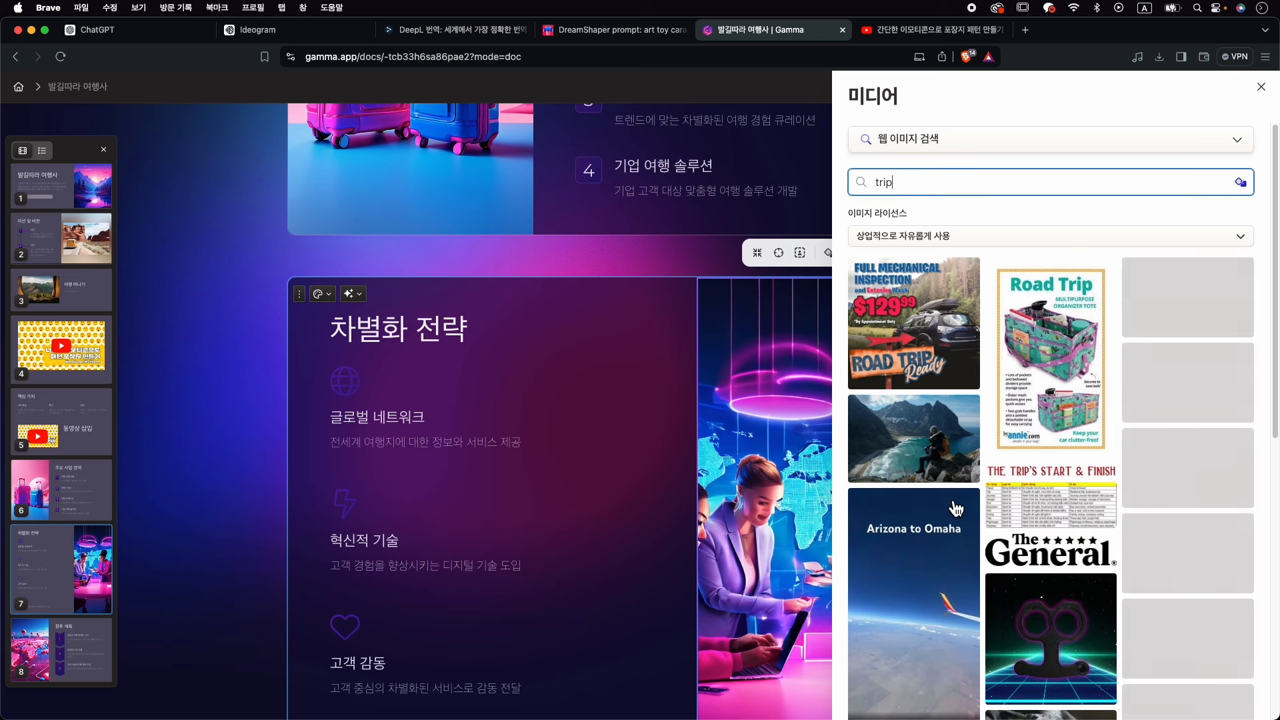
pyautogui.scroll(-5, 924, 527)
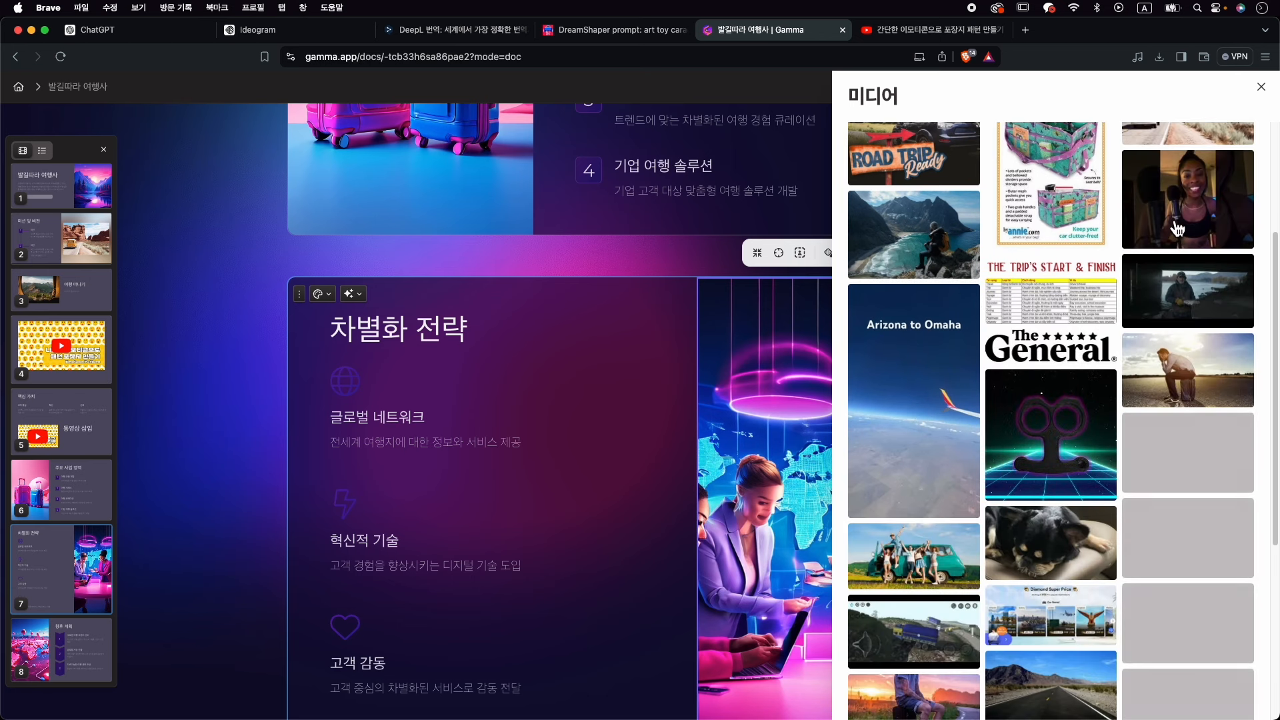
pyautogui.click(929, 430)
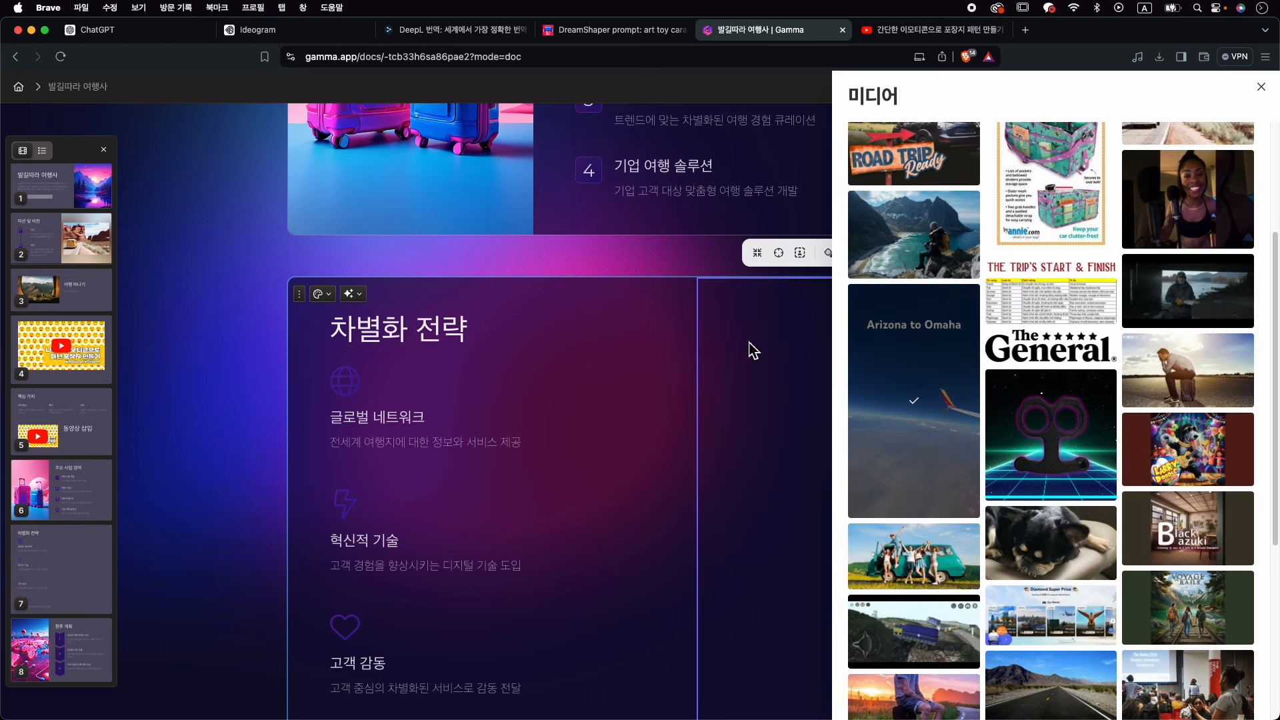
# Close the media search and fit the whole "Arizona to Omaha" image inside the image area of the "차별화 전략" card.
pyautogui.click(1262, 89)
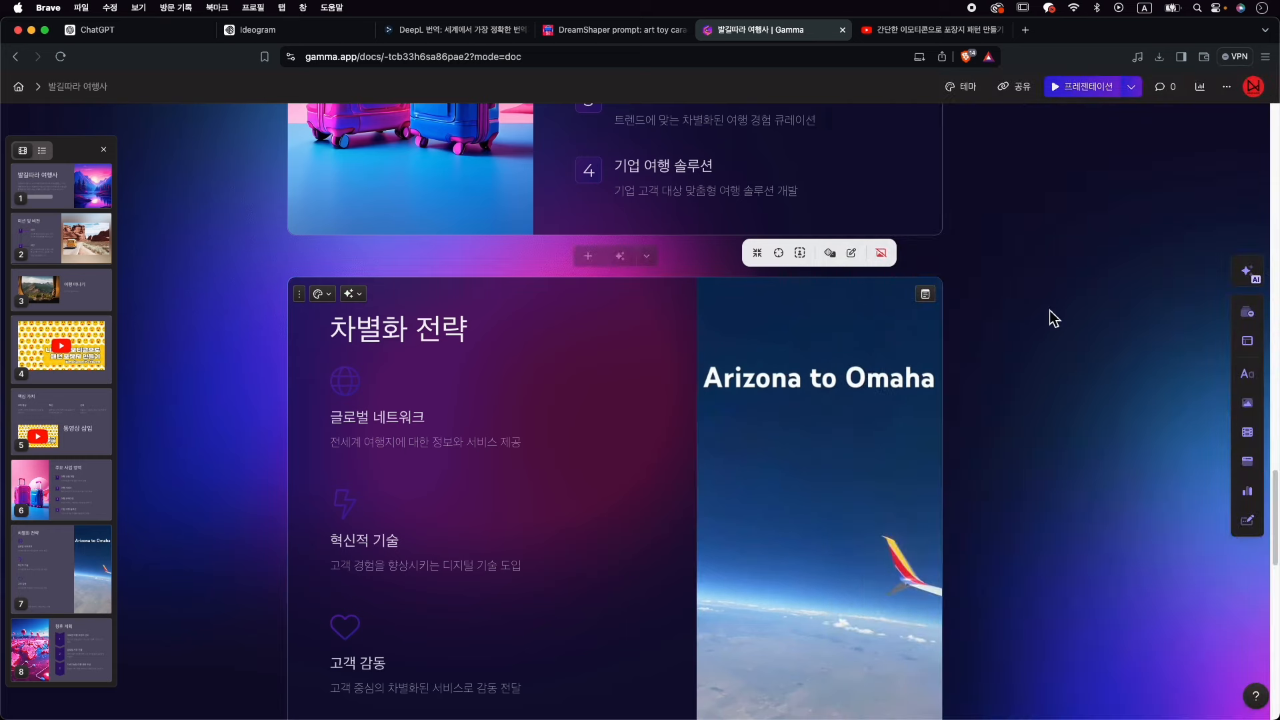
pyautogui.click(763, 255)
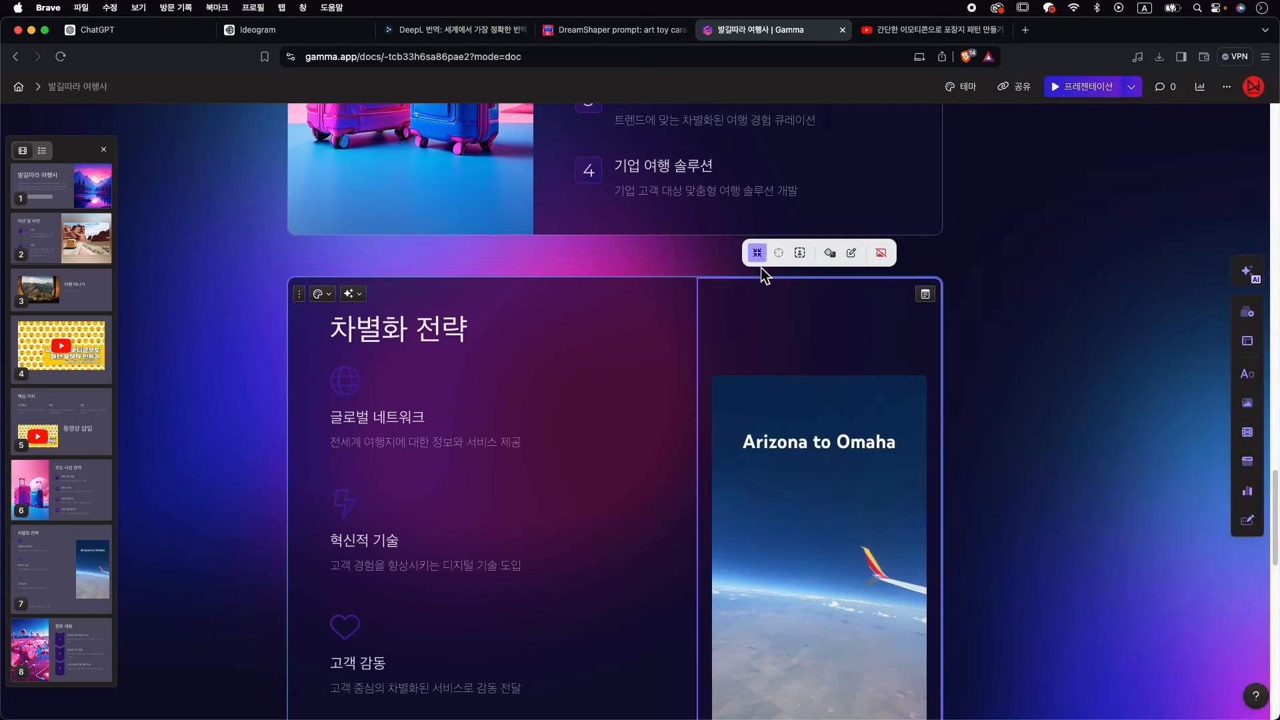
pyautogui.scroll(-1, 368, 375)
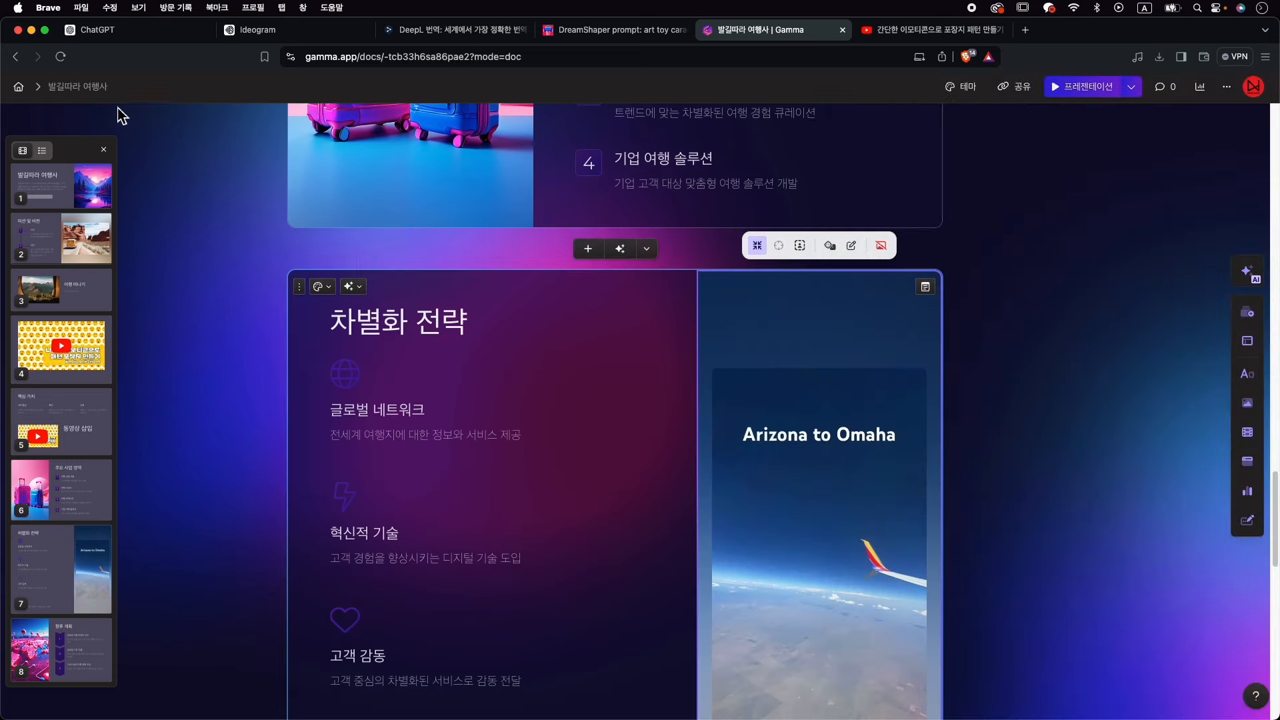
# Return to the Gammas overview, mark the "발길따라 여행사" presentation as a favorite, and reopen it.
pyautogui.click(115, 89)
pyautogui.click(127, 89)
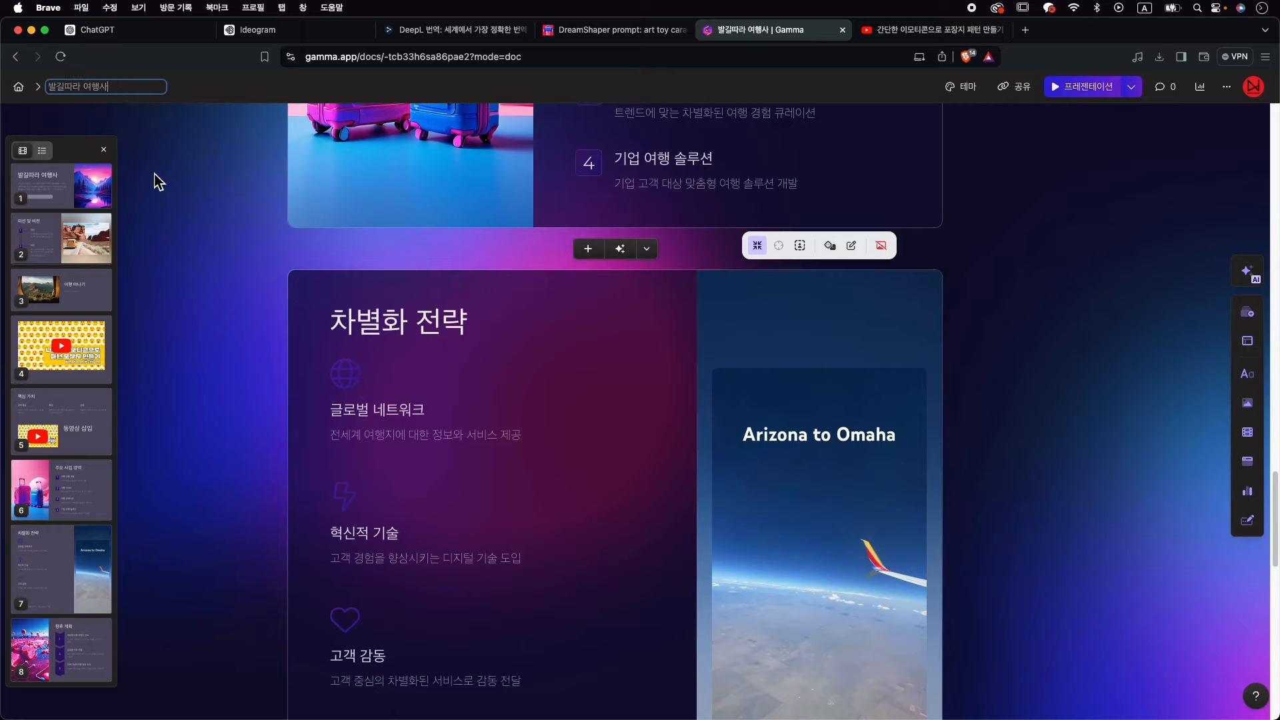
pyautogui.click(20, 88)
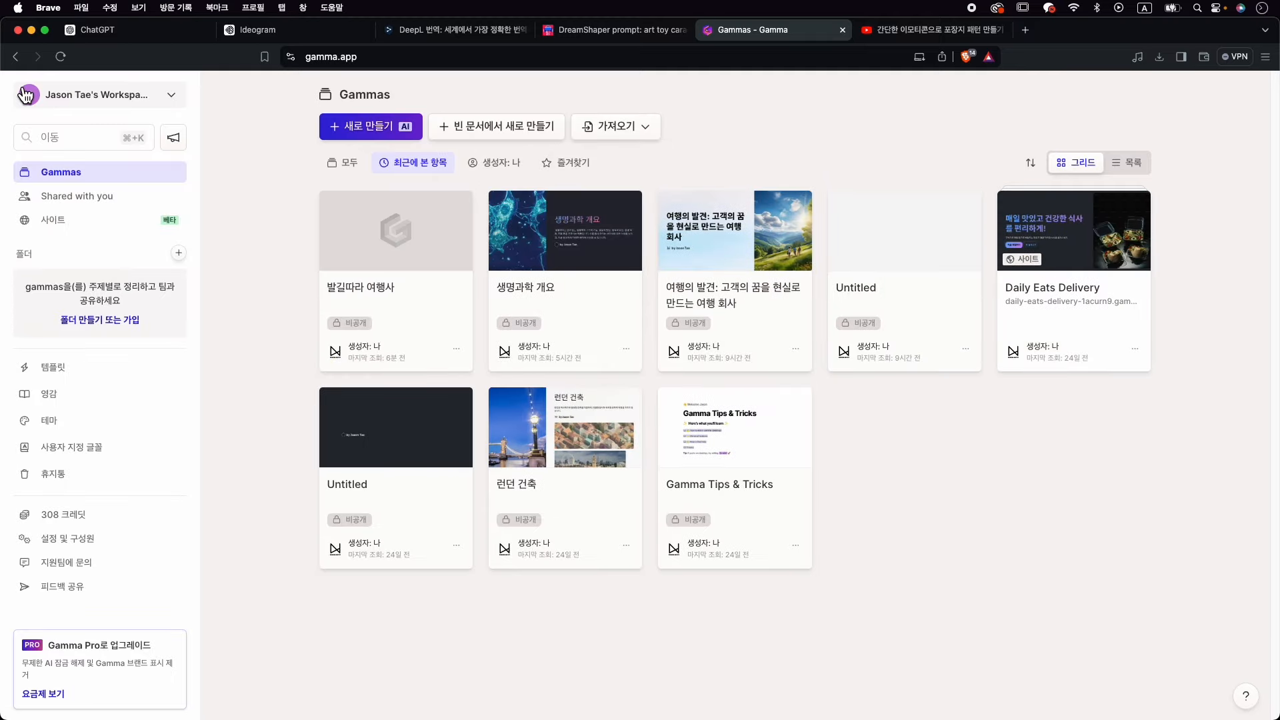
pyautogui.click(457, 208)
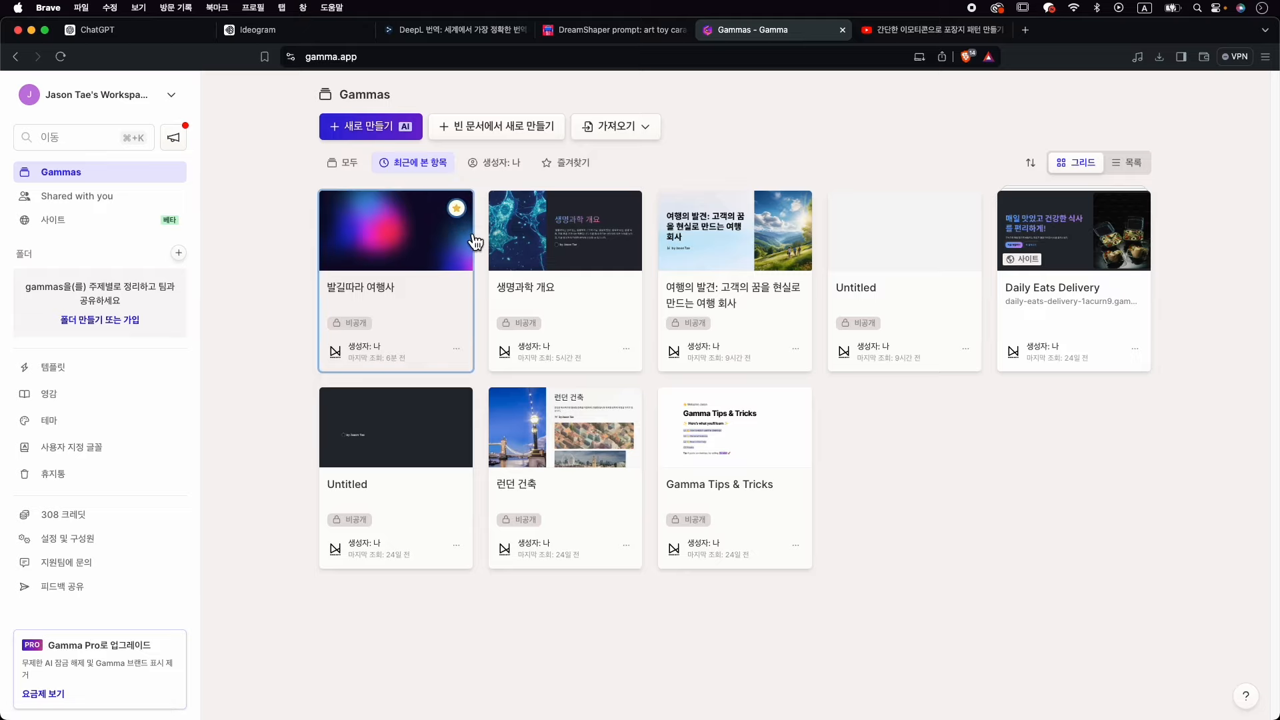
pyautogui.click(407, 263)
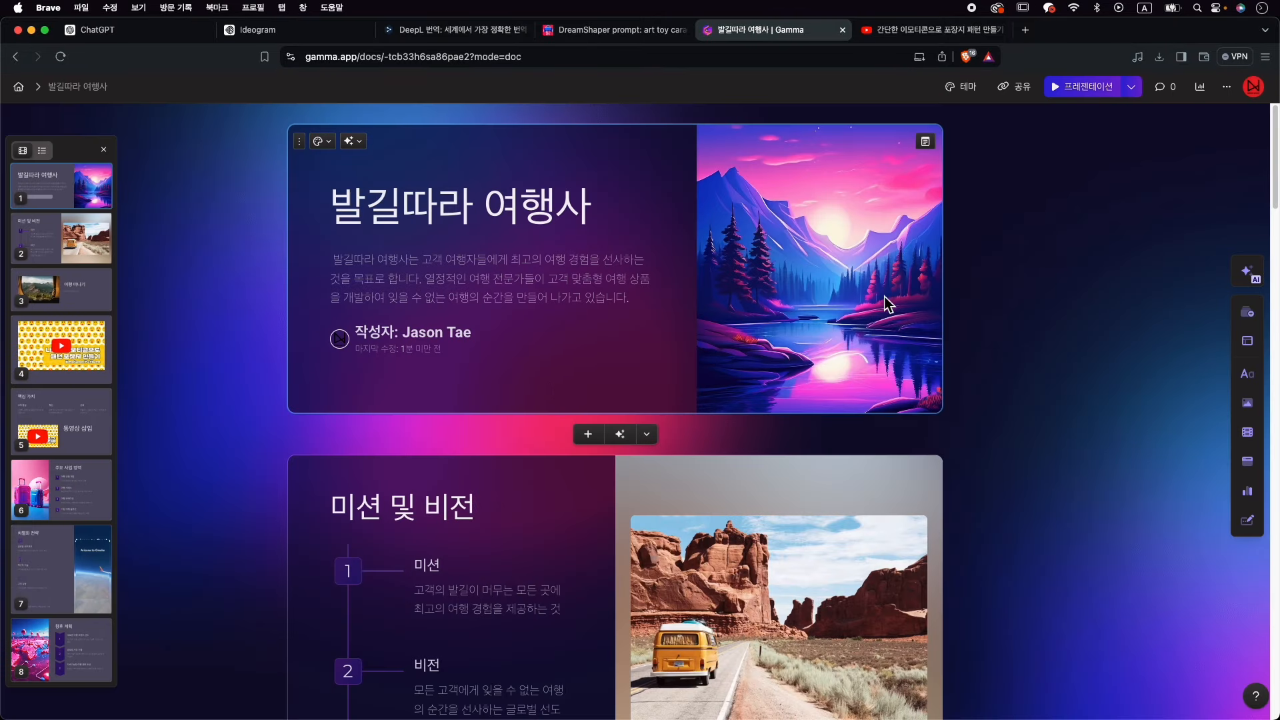
# Present the deck, page through the cards up to "차별화 전략", and exit the presentation.
pyautogui.scroll(-6, 889, 304)
pyautogui.scroll(6, 885, 300)
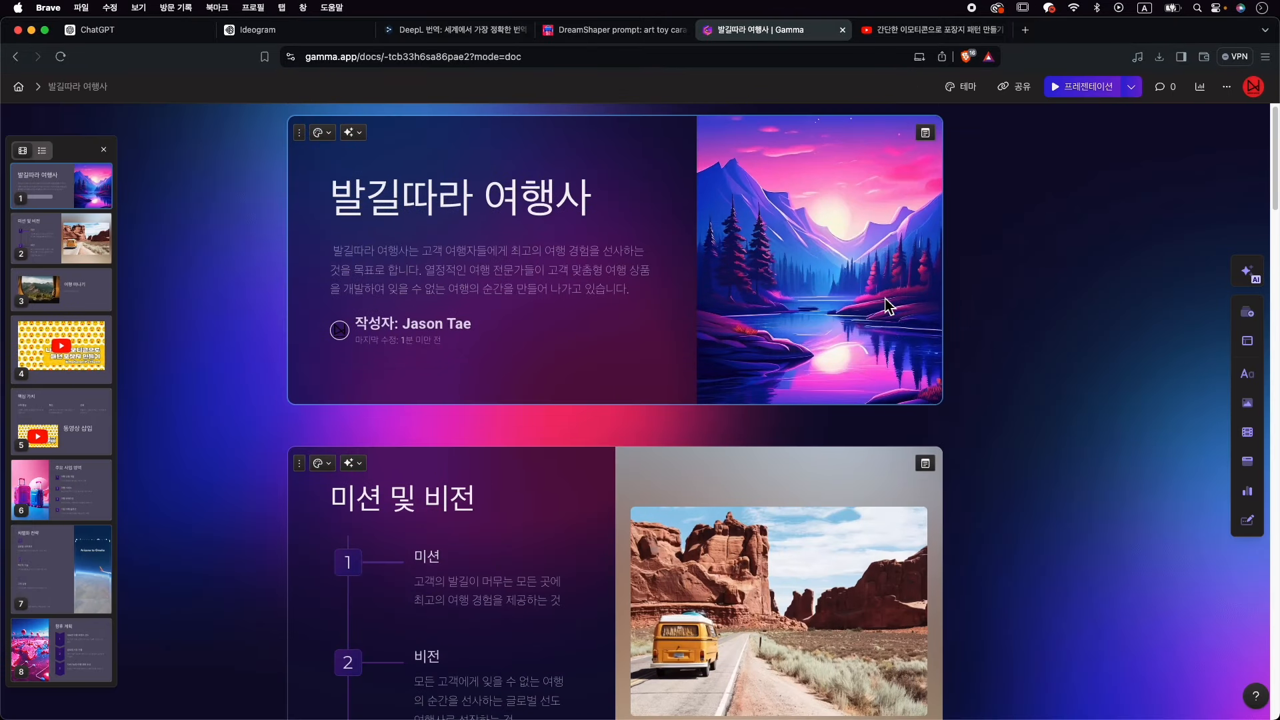
pyautogui.click(1103, 89)
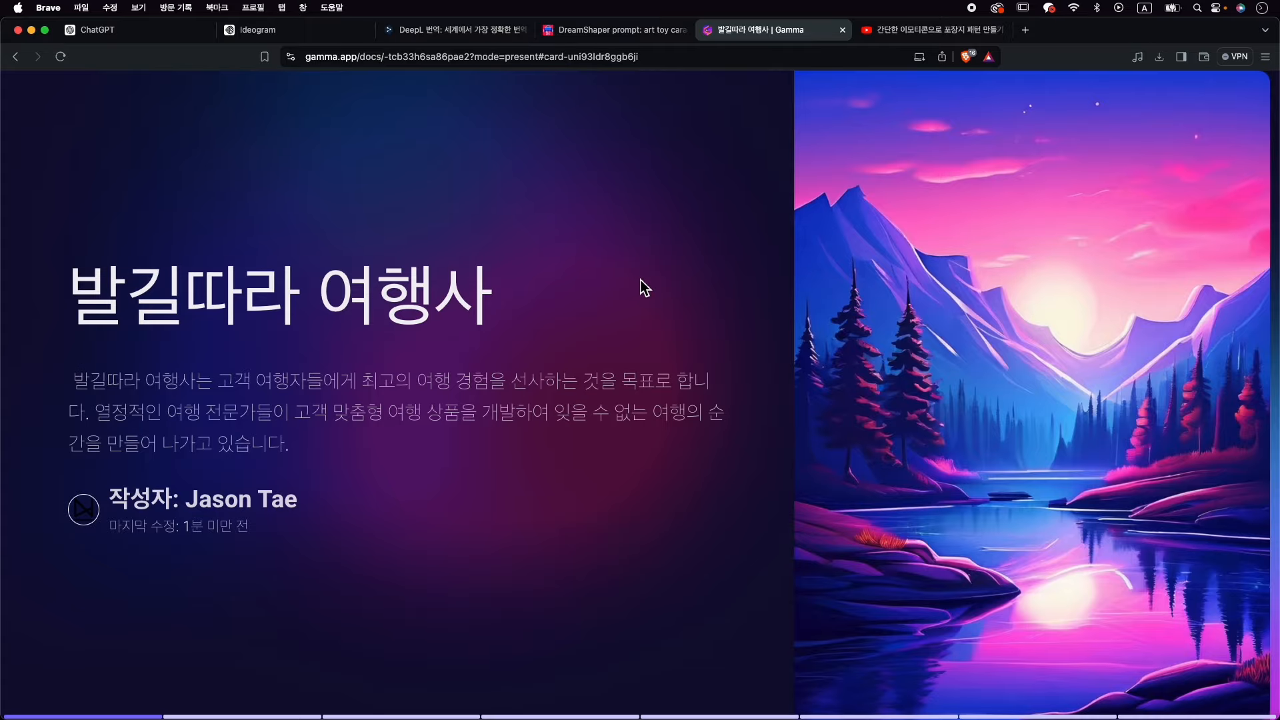
pyautogui.press('Right')
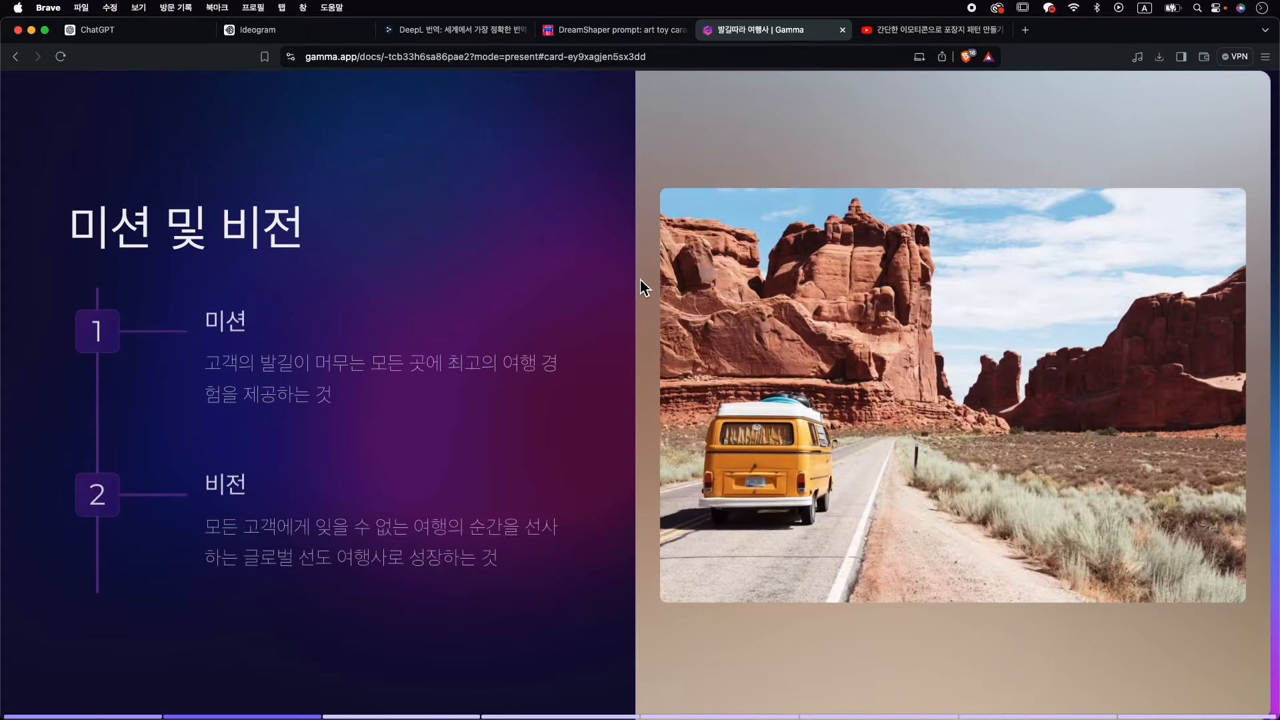
pyautogui.press('Right')
pyautogui.press('Right')
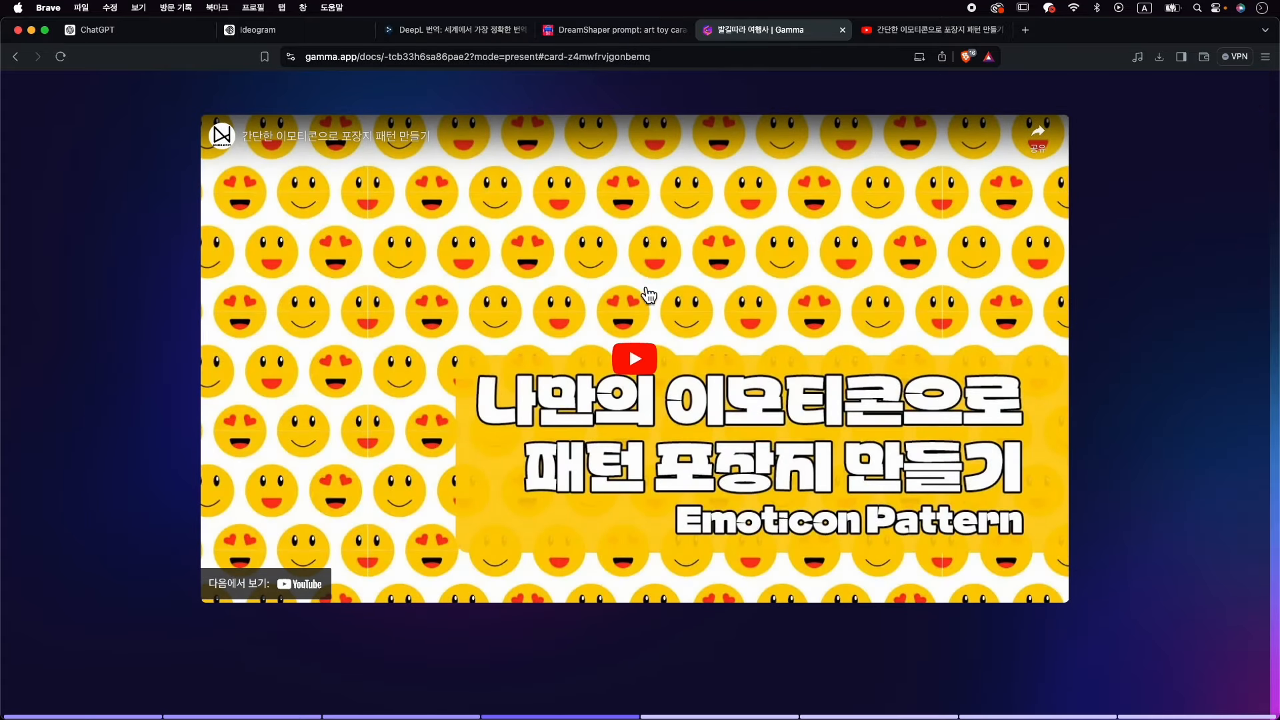
pyautogui.press('Right')
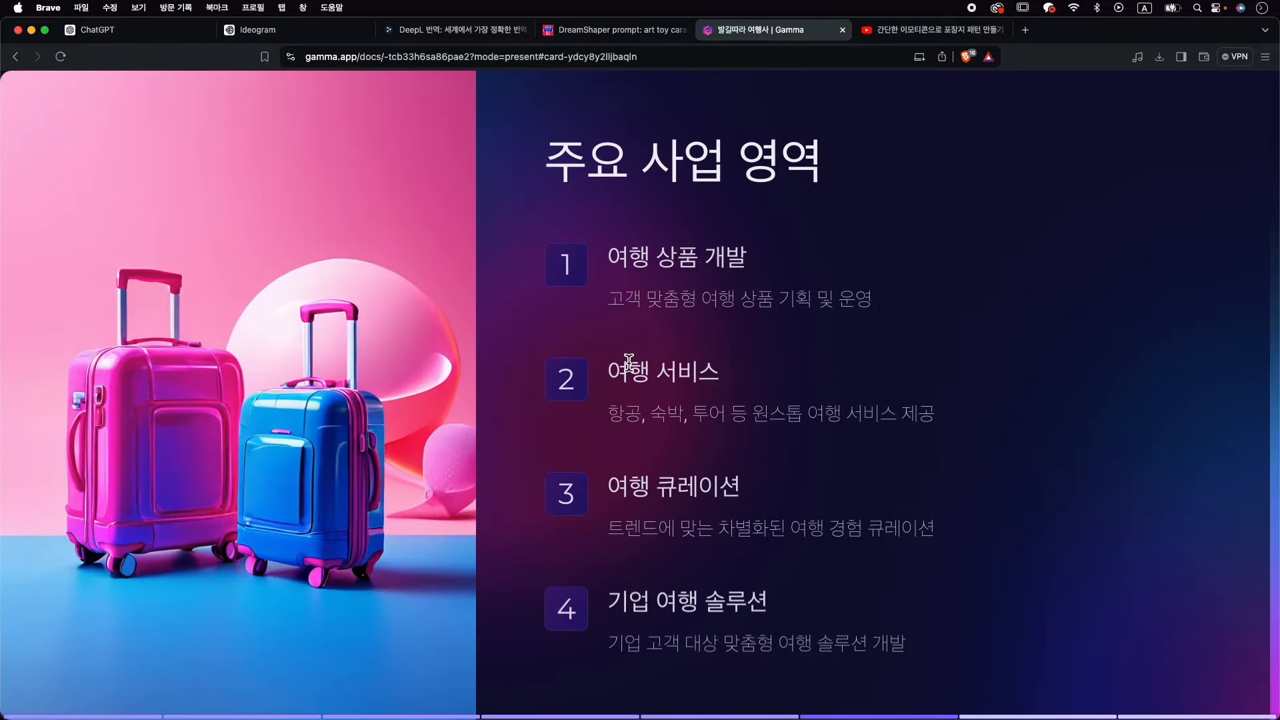
pyautogui.press('Right')
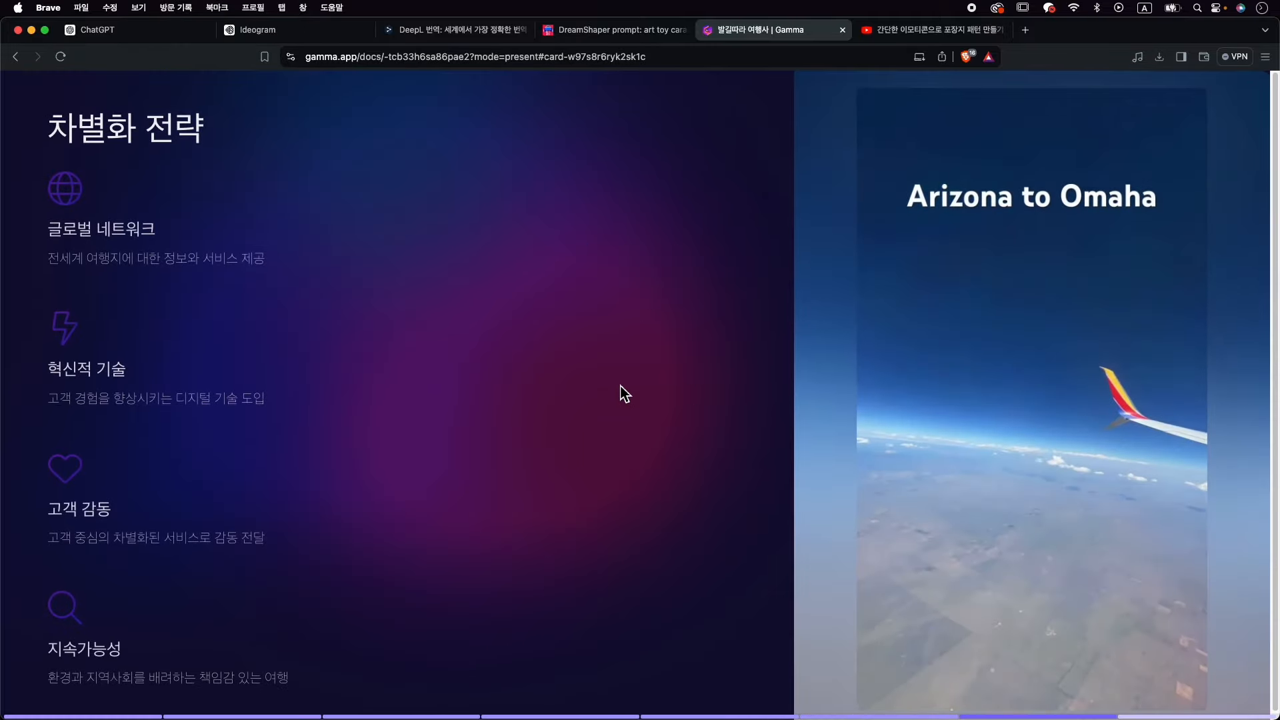
pyautogui.press('Escape')
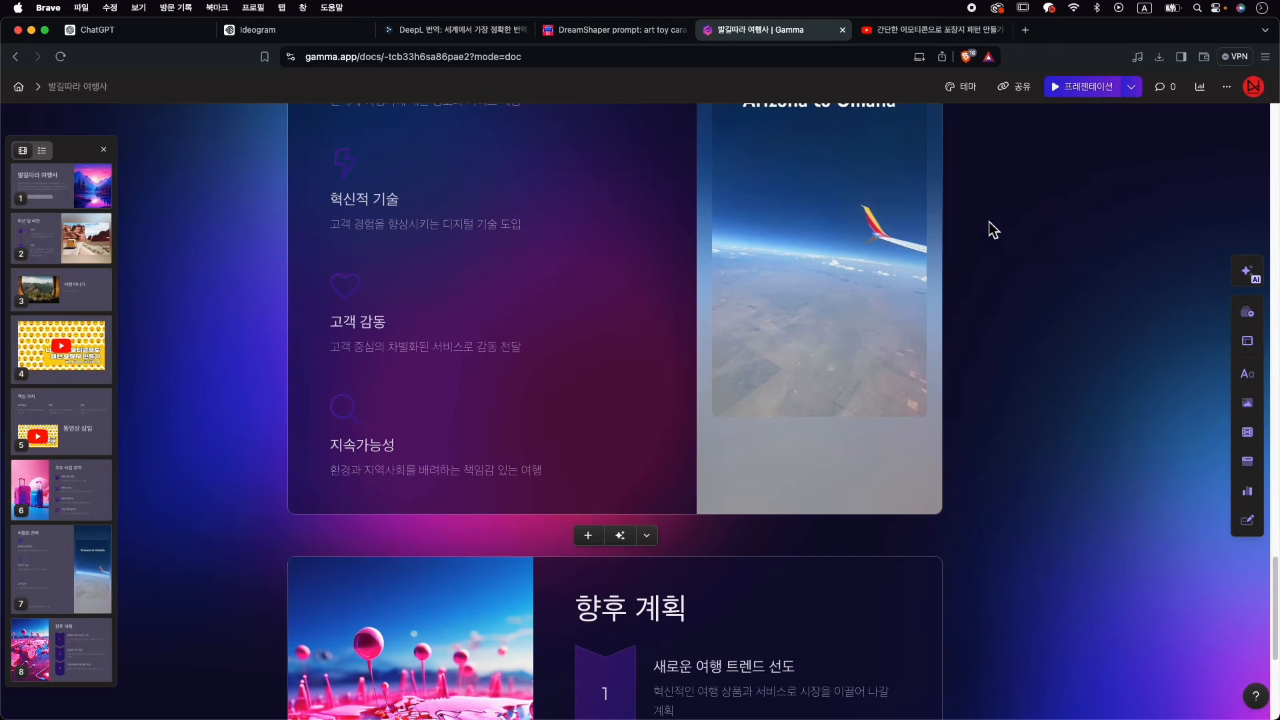
# Change the presentation's theme to Snowball.
pyautogui.click(961, 86)
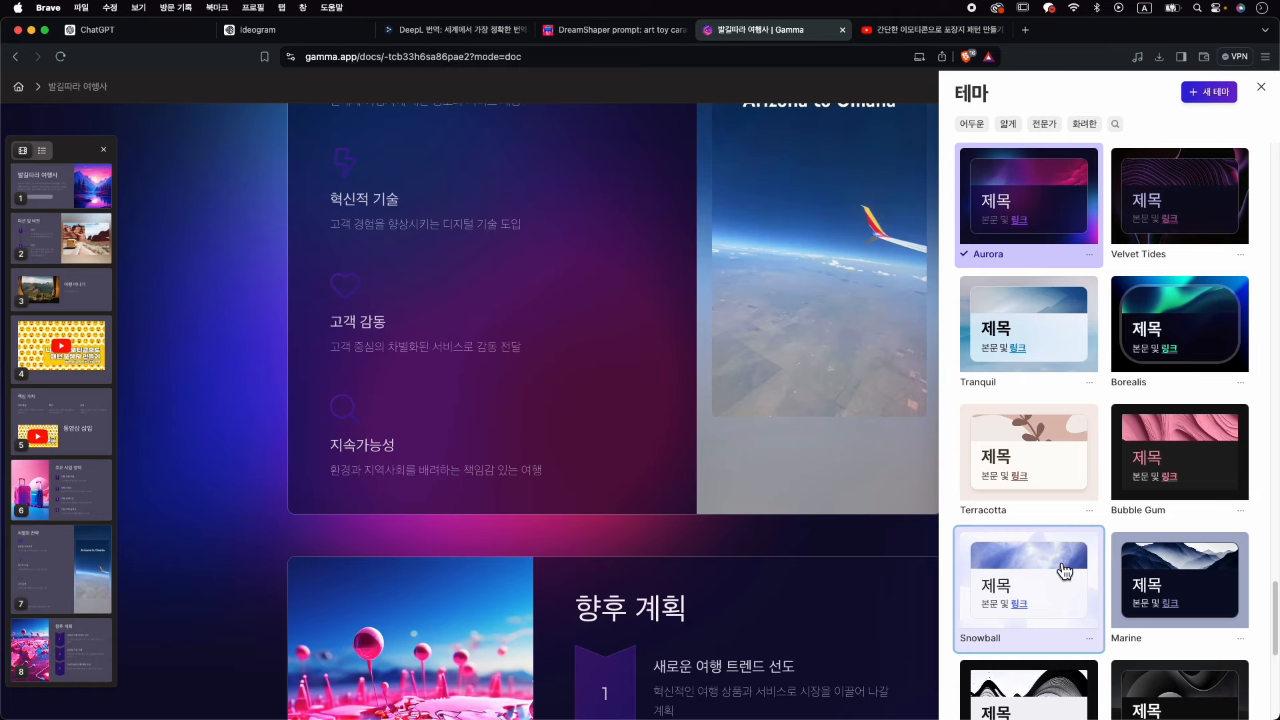
pyautogui.click(1065, 572)
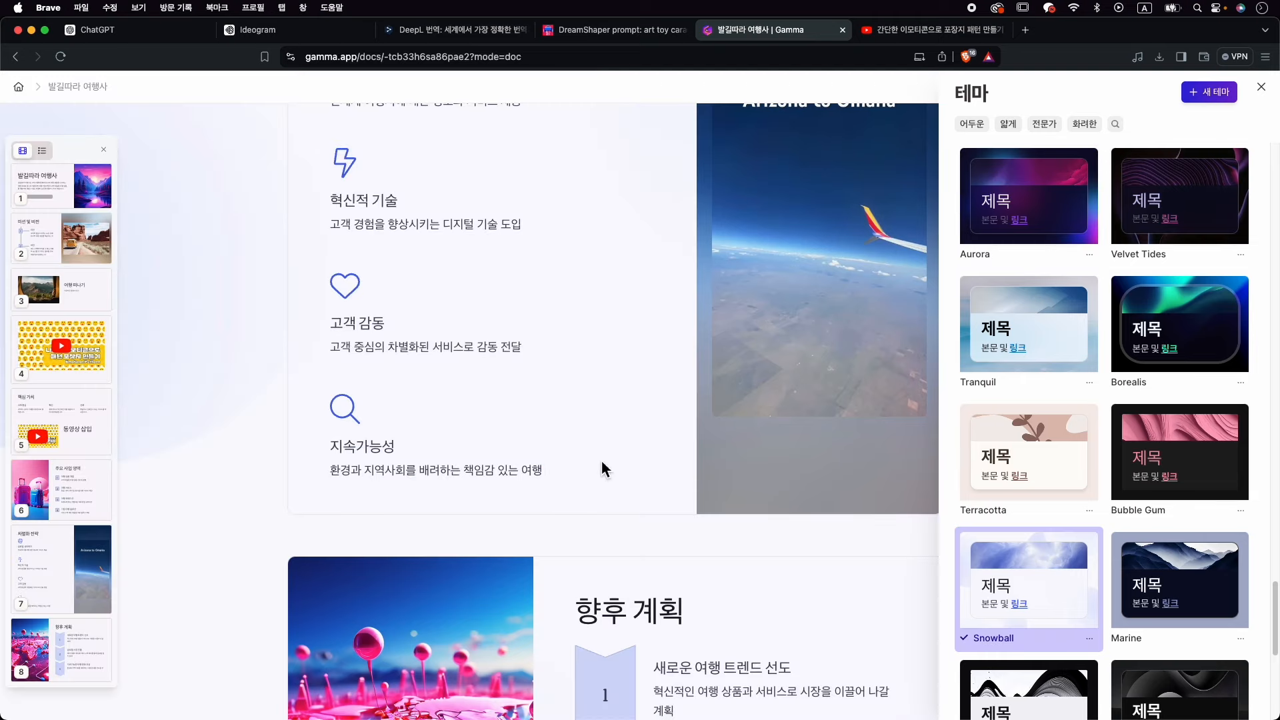
pyautogui.click(1261, 87)
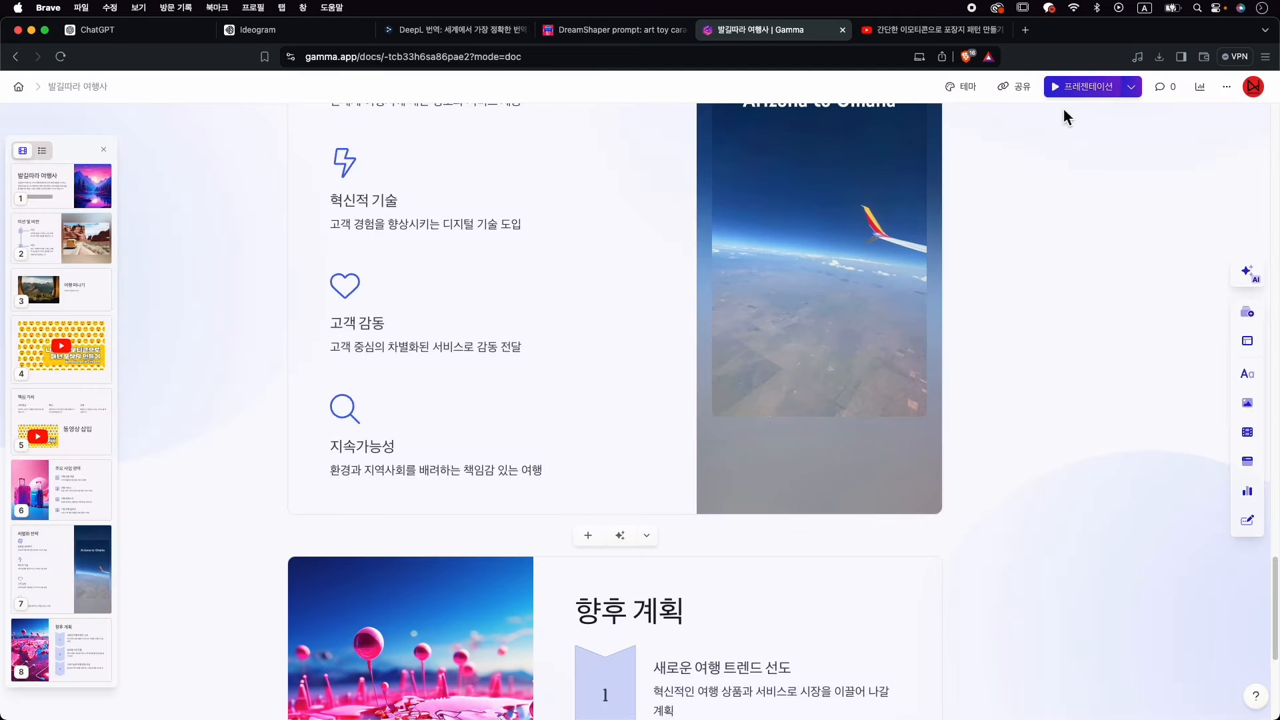
# Review the presentation's member access options, copy its public view link, and check the shared page in Firefox.
pyautogui.click(1020, 86)
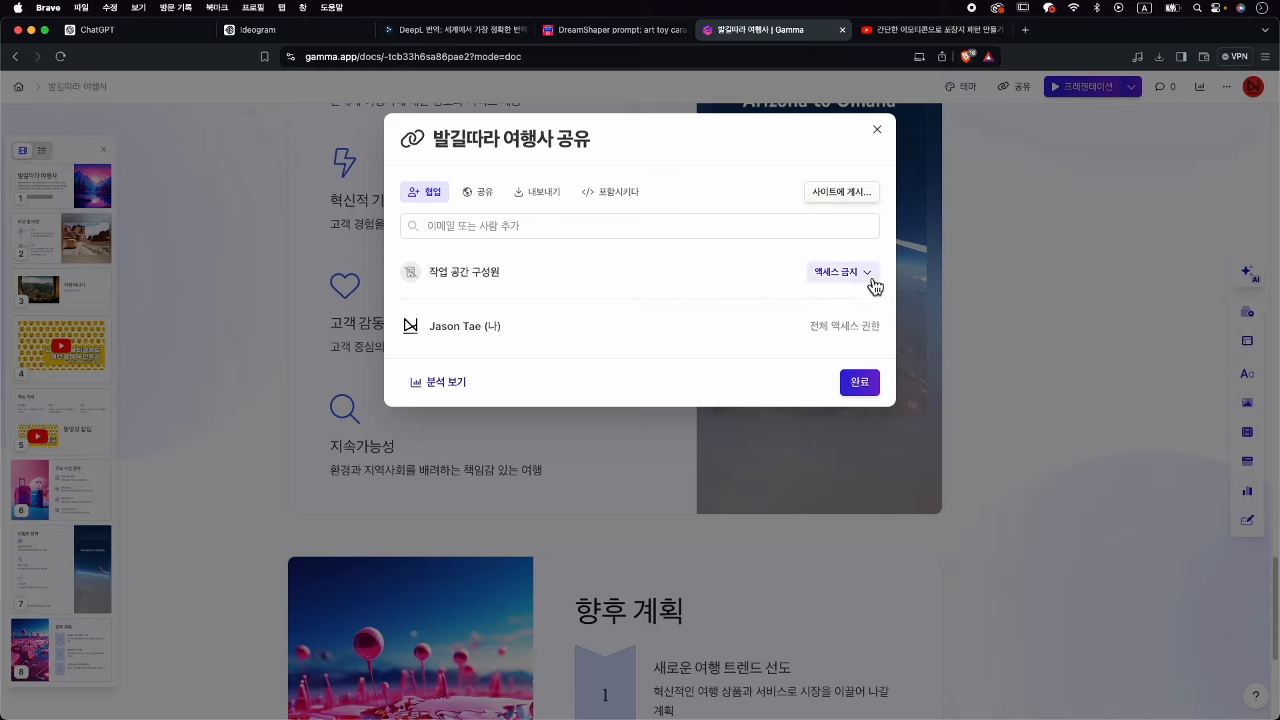
pyautogui.click(867, 275)
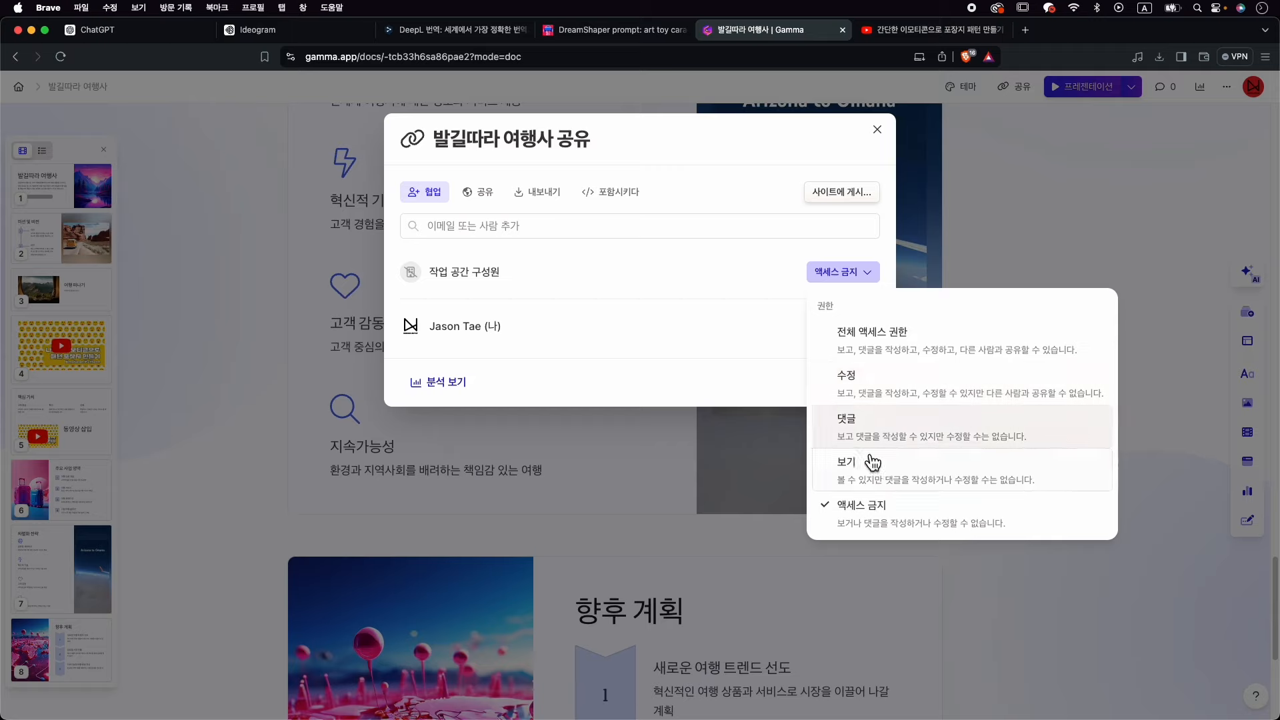
pyautogui.click(490, 195)
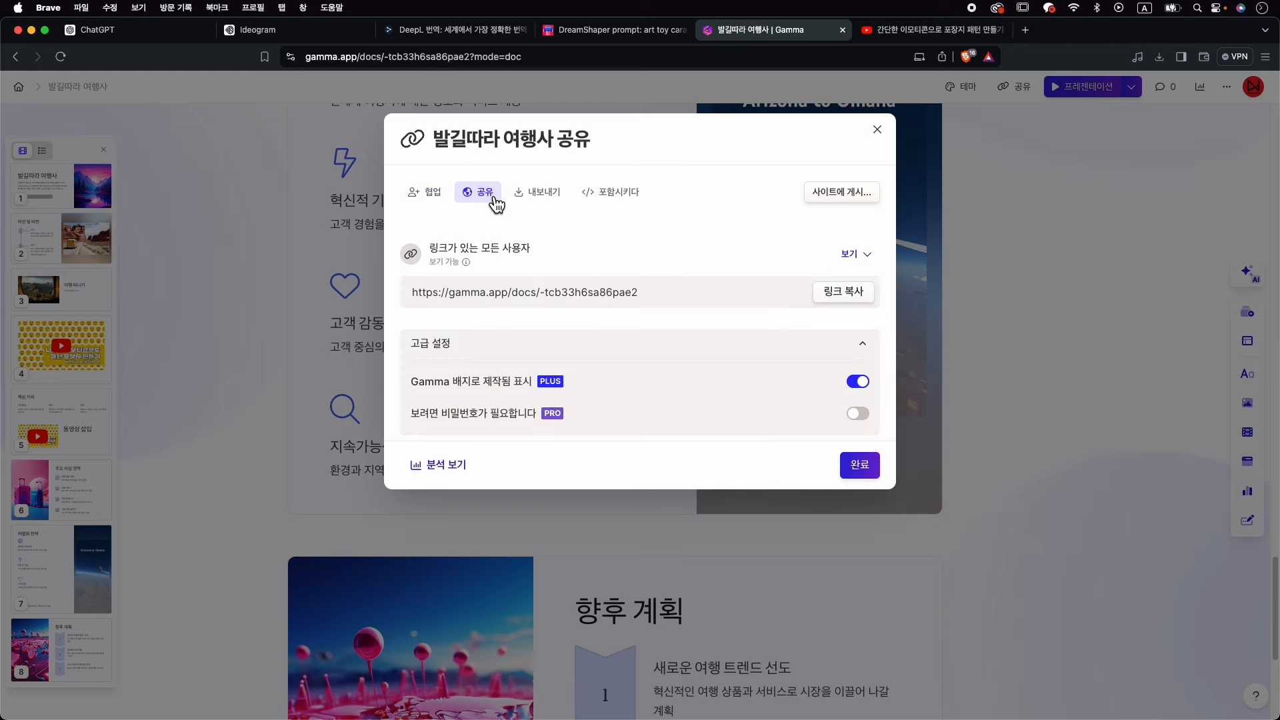
pyautogui.click(844, 292)
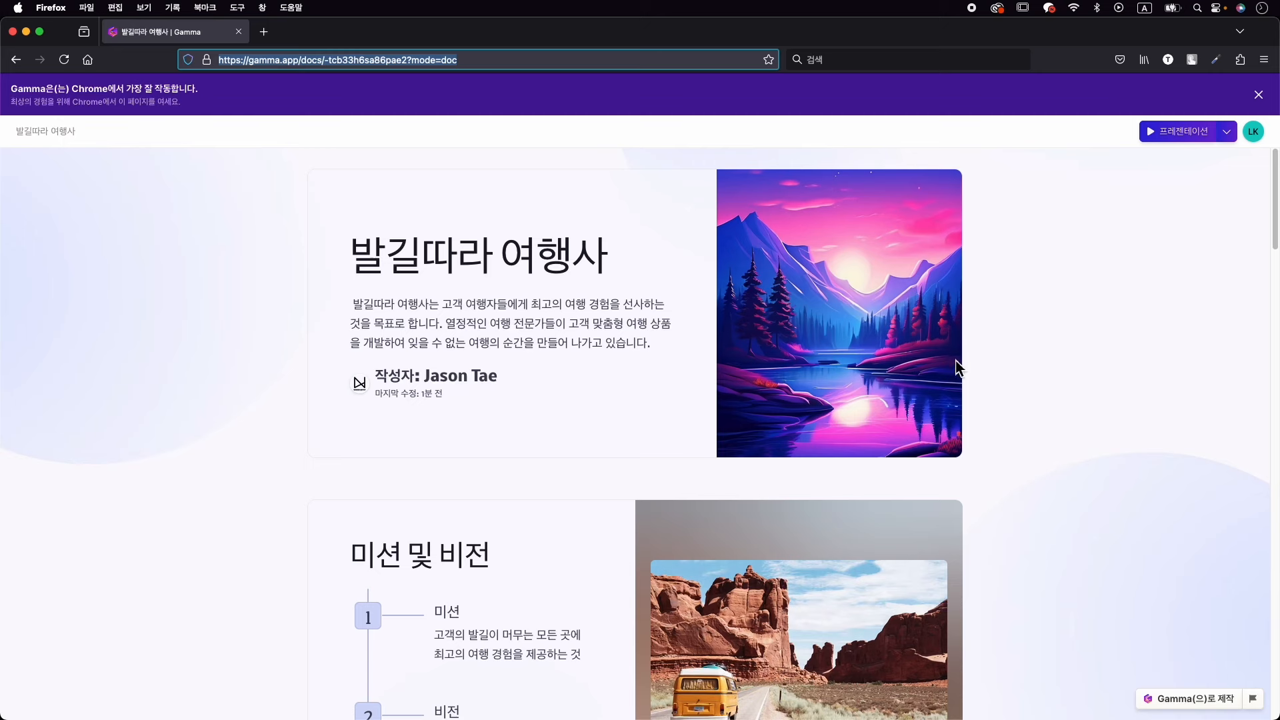
pyautogui.scroll(-10, 1002, 376)
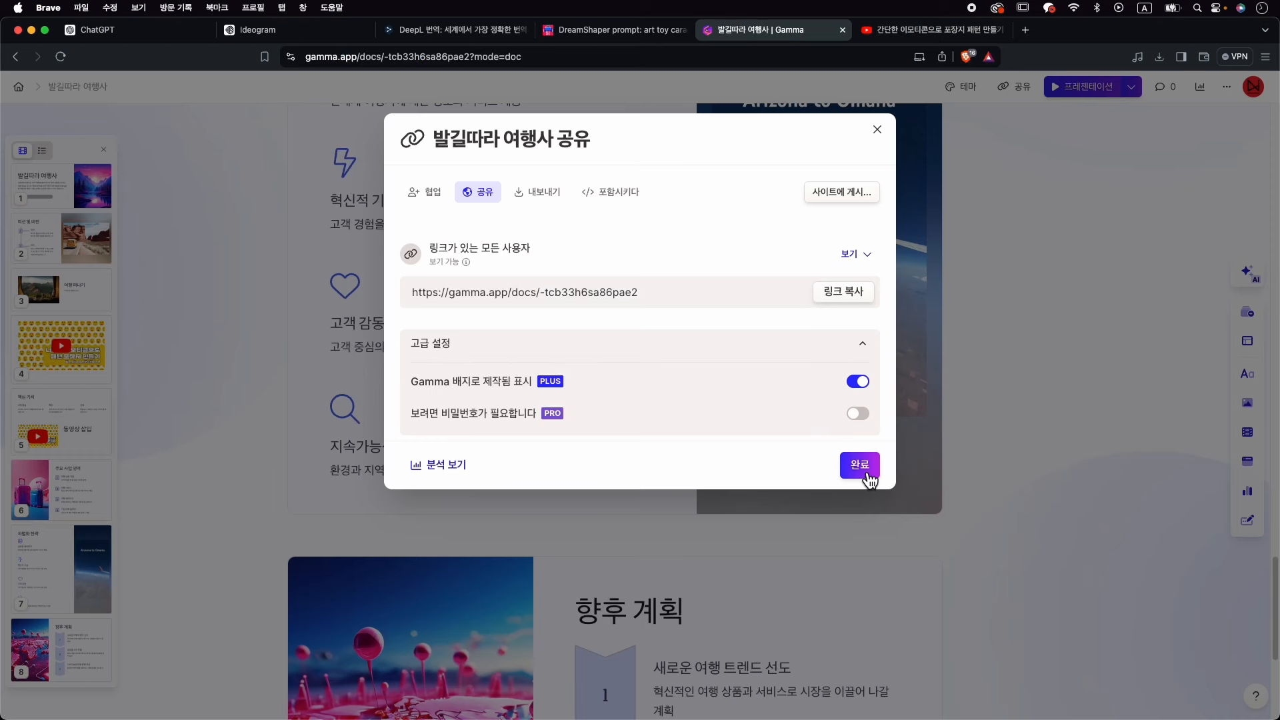
pyautogui.click(862, 472)
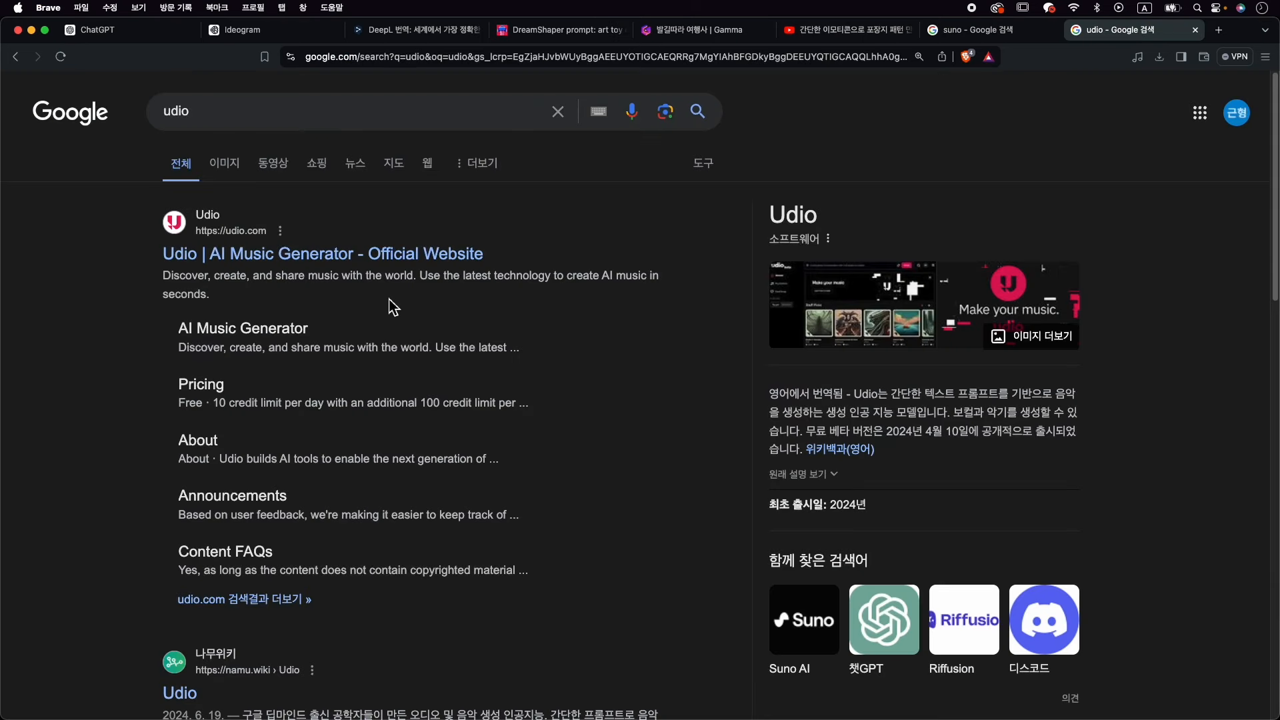
# Compare the Google results for "suno" and "udio" and open the Suno website.
pyautogui.click(994, 32)
pyautogui.click(1101, 36)
pyautogui.click(983, 32)
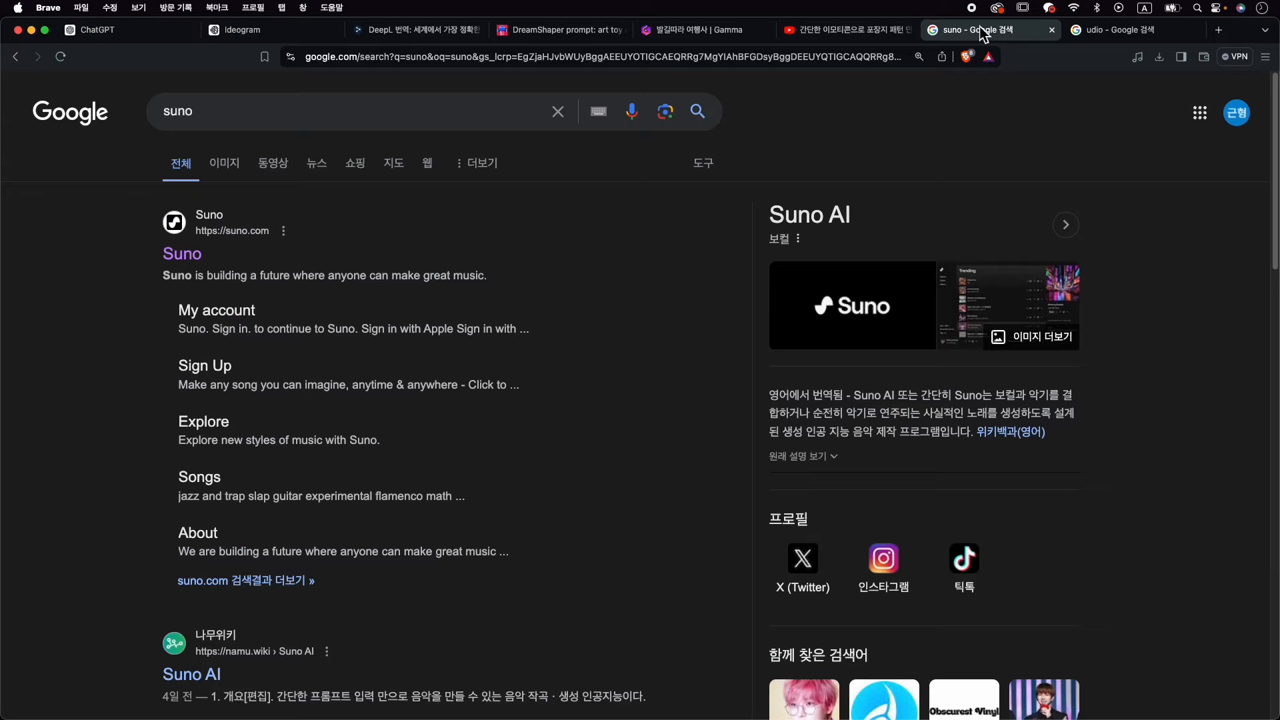
pyautogui.click(199, 265)
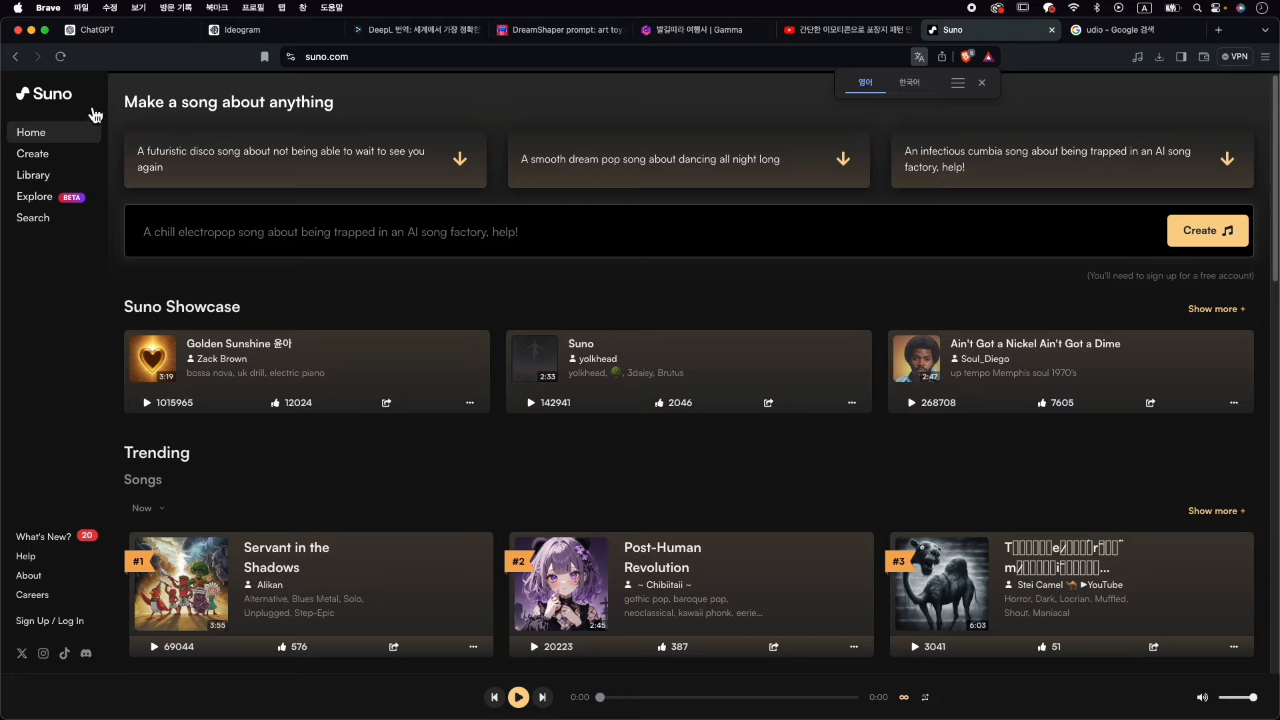
# Open Suno's song creation page by signing in with Google, and dismiss the translation offer.
pyautogui.click(42, 159)
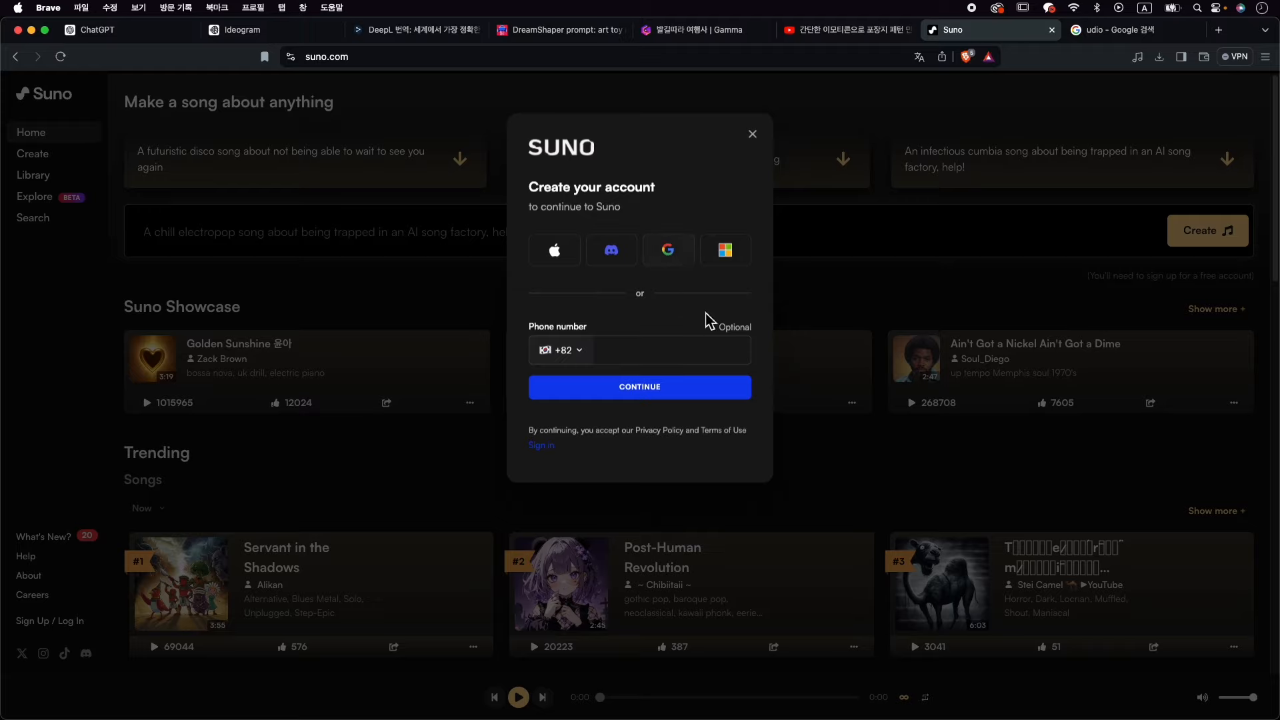
pyautogui.click(668, 261)
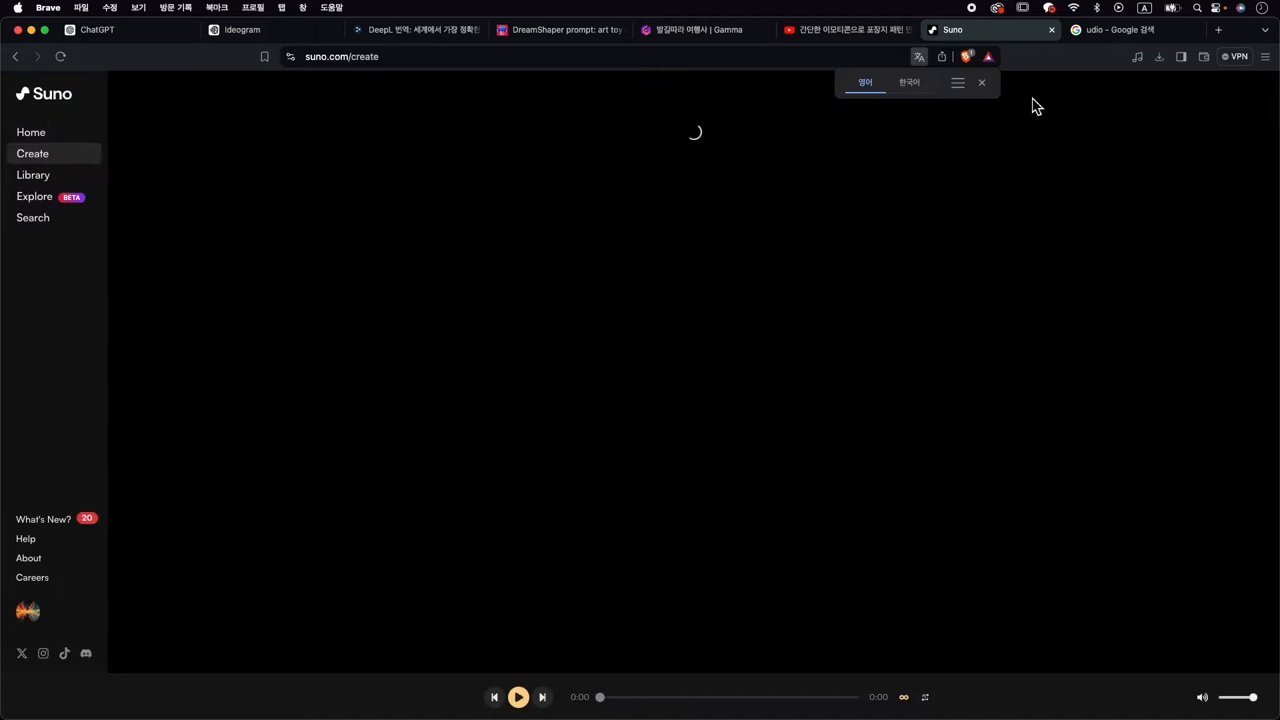
pyautogui.click(982, 83)
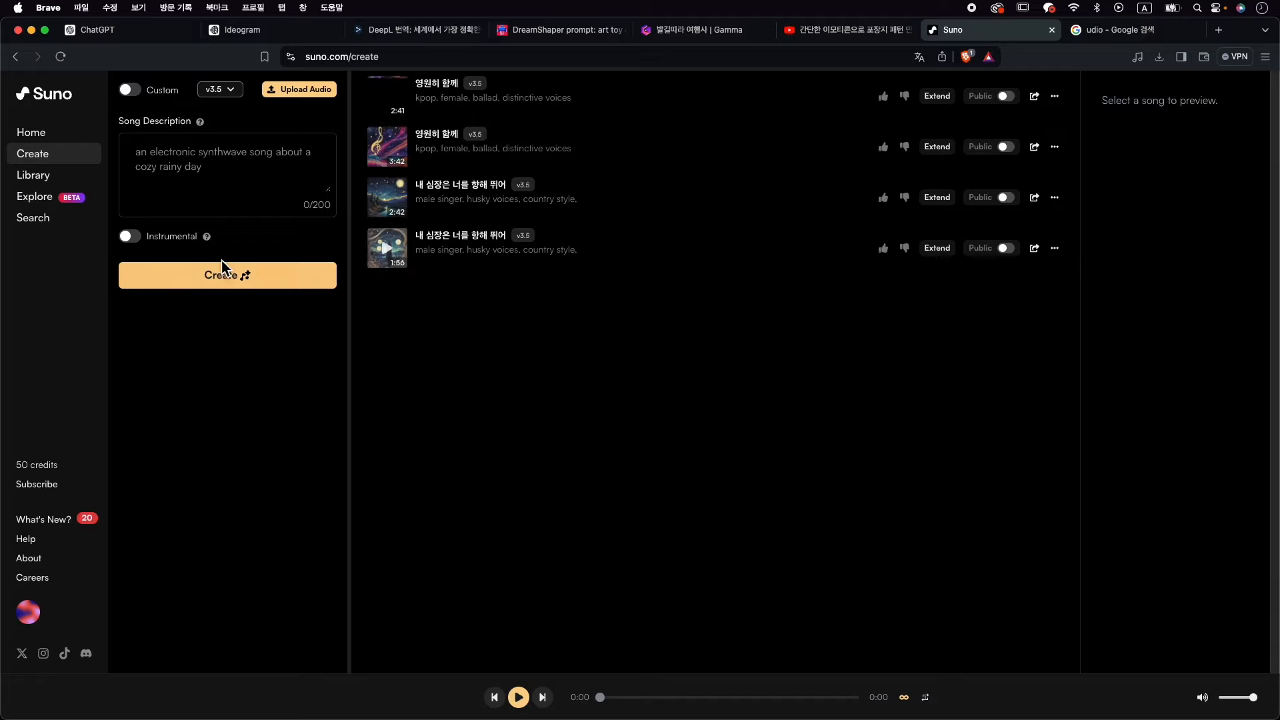
pyautogui.click(226, 161)
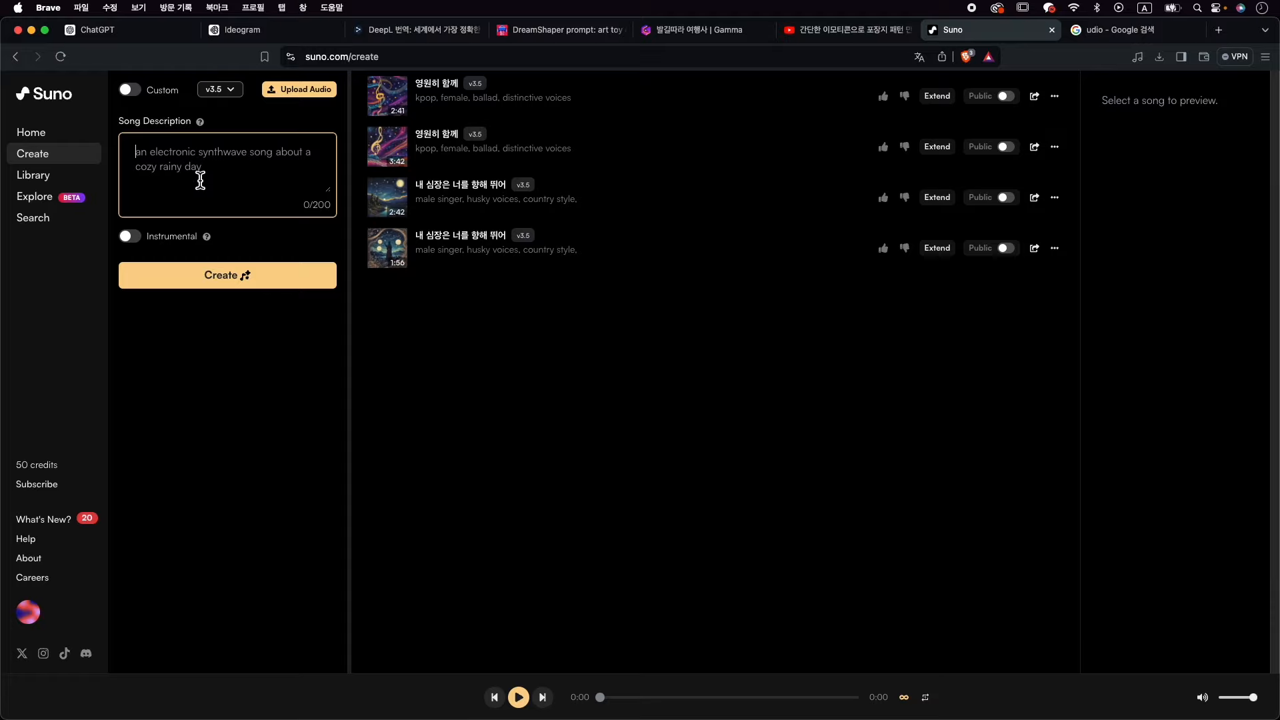
# Switch to the company chat in ChatGPT and request CM song lyrics for the 발길따라 travel company.
pyautogui.click(144, 38)
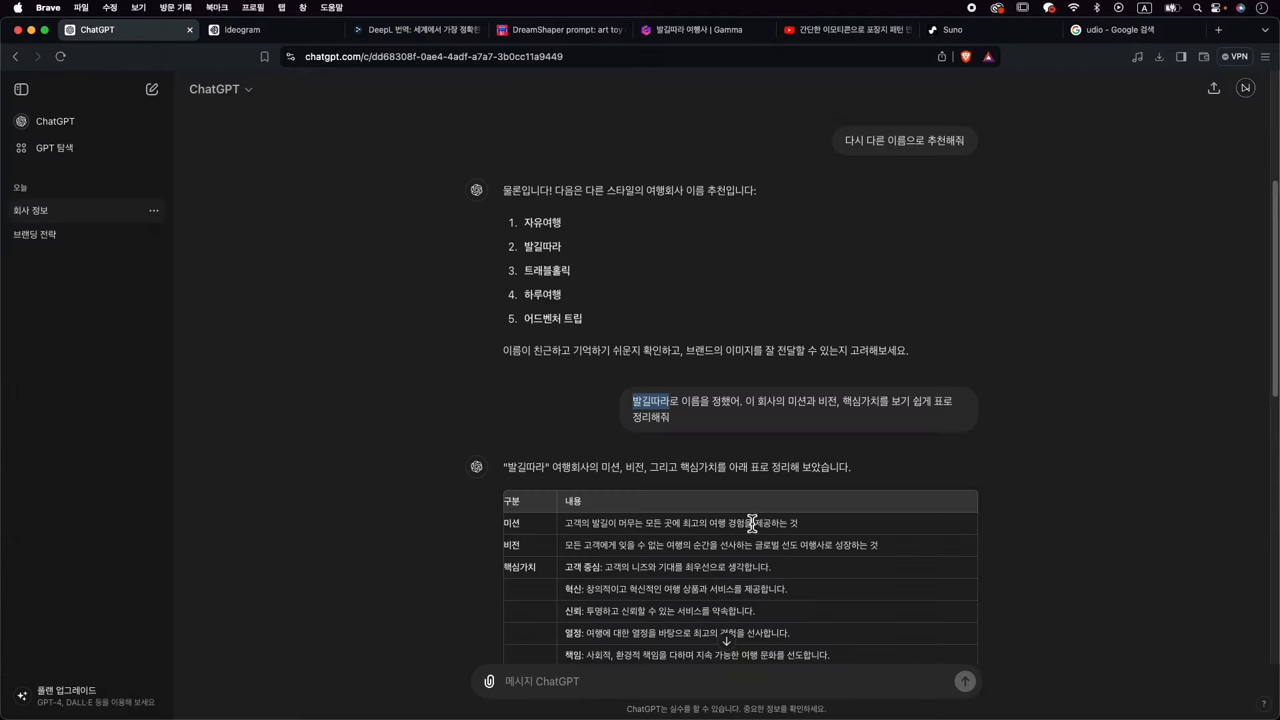
pyautogui.click(676, 681)
pyautogui.write('ㅗ힛')
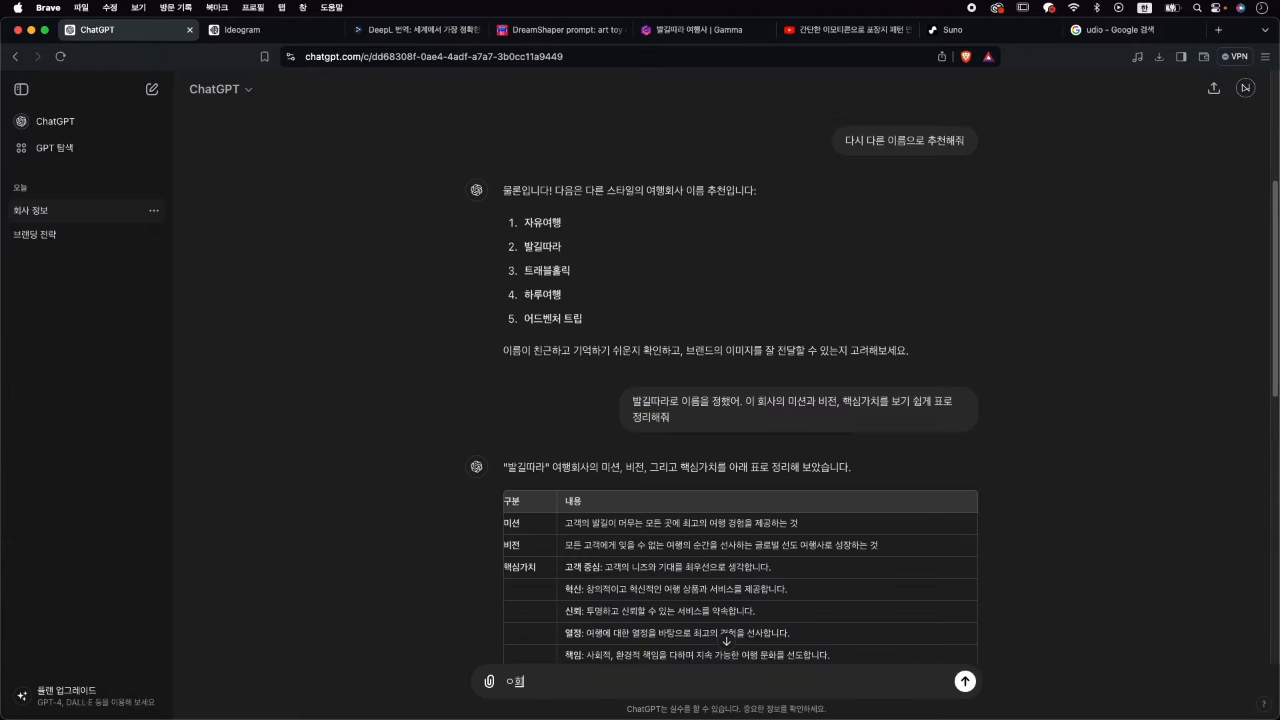
pyautogui.press('BackSpace')
pyautogui.press('BackSpace')
pyautogui.press('BackSpace')
pyautogui.press('BackSpace')
pyautogui.write('횟')
pyautogui.press('Return')
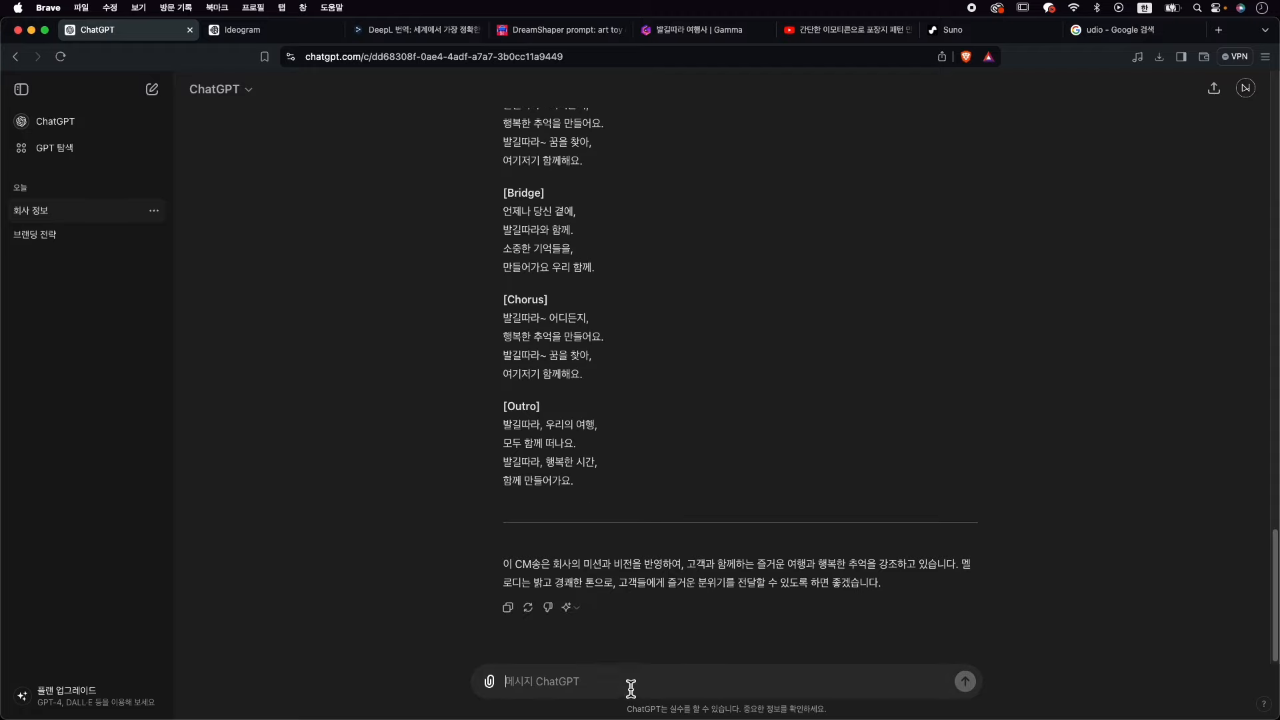
# Ask for the CM song's guitar chord progression as tab notation, stop the reply, and return to the plain lyrics.
pyautogui.write('쾌')
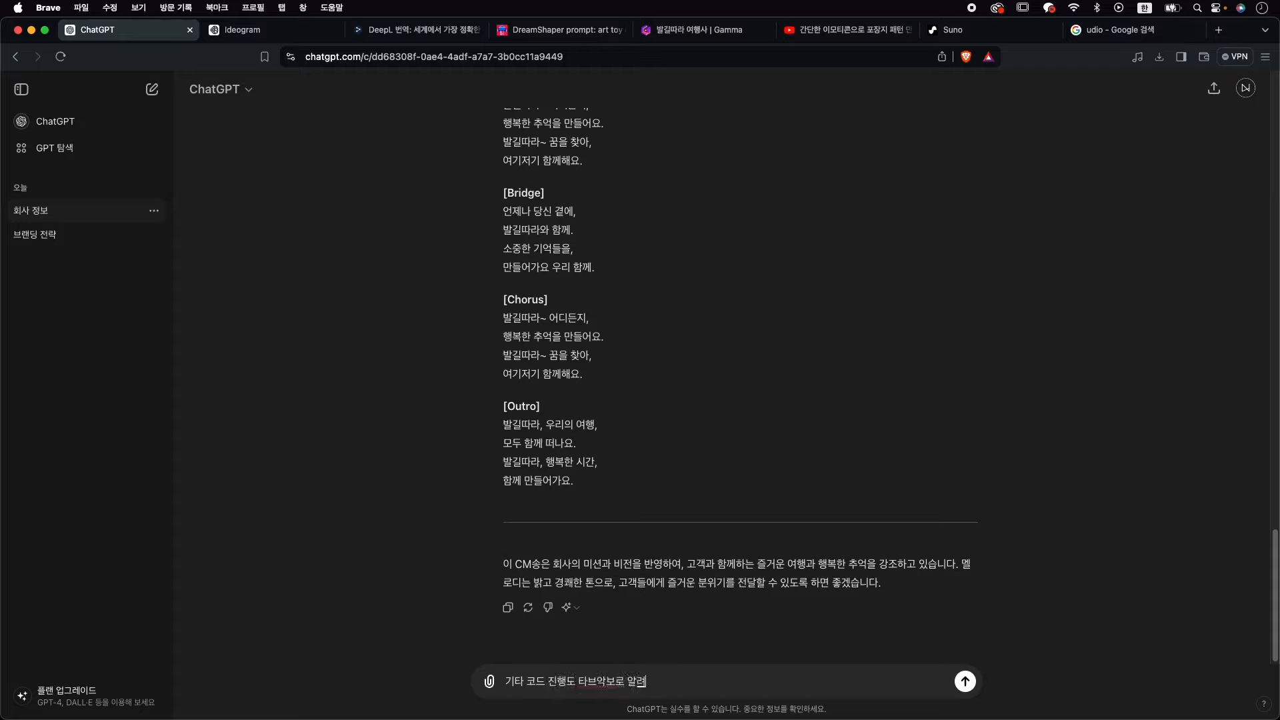
pyautogui.press('Return')
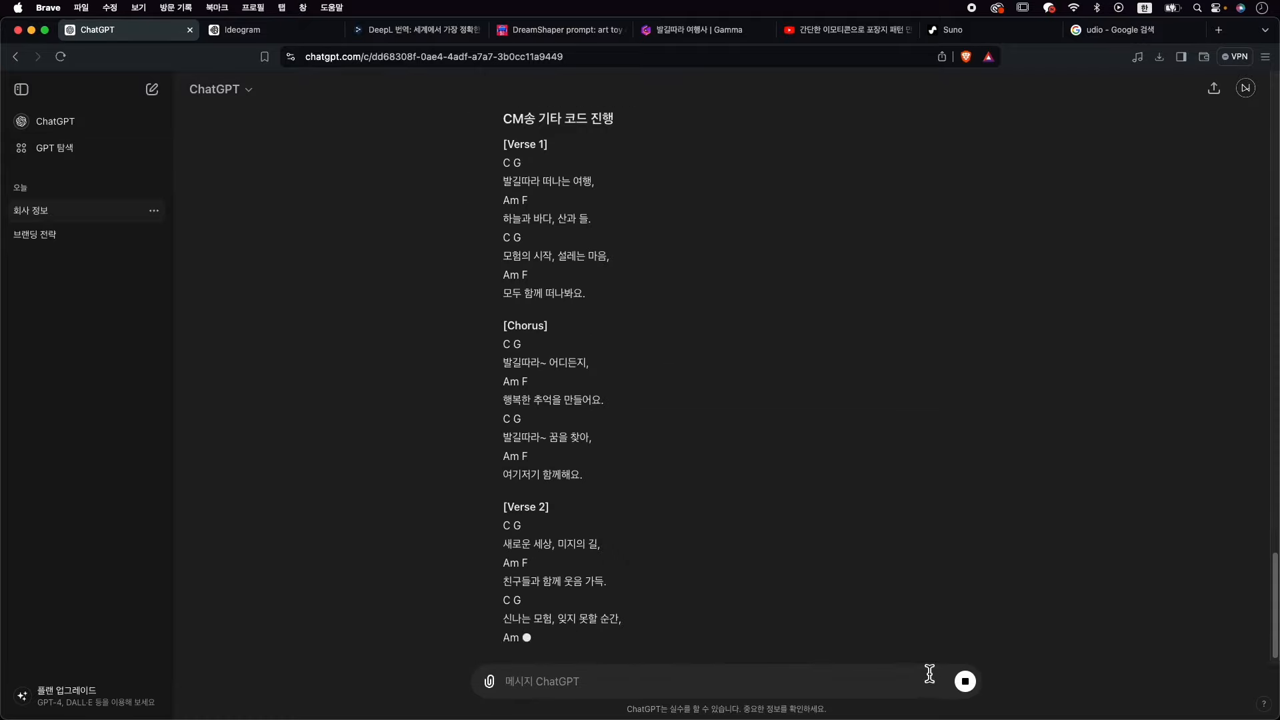
pyautogui.click(975, 691)
pyautogui.scroll(15, 869, 632)
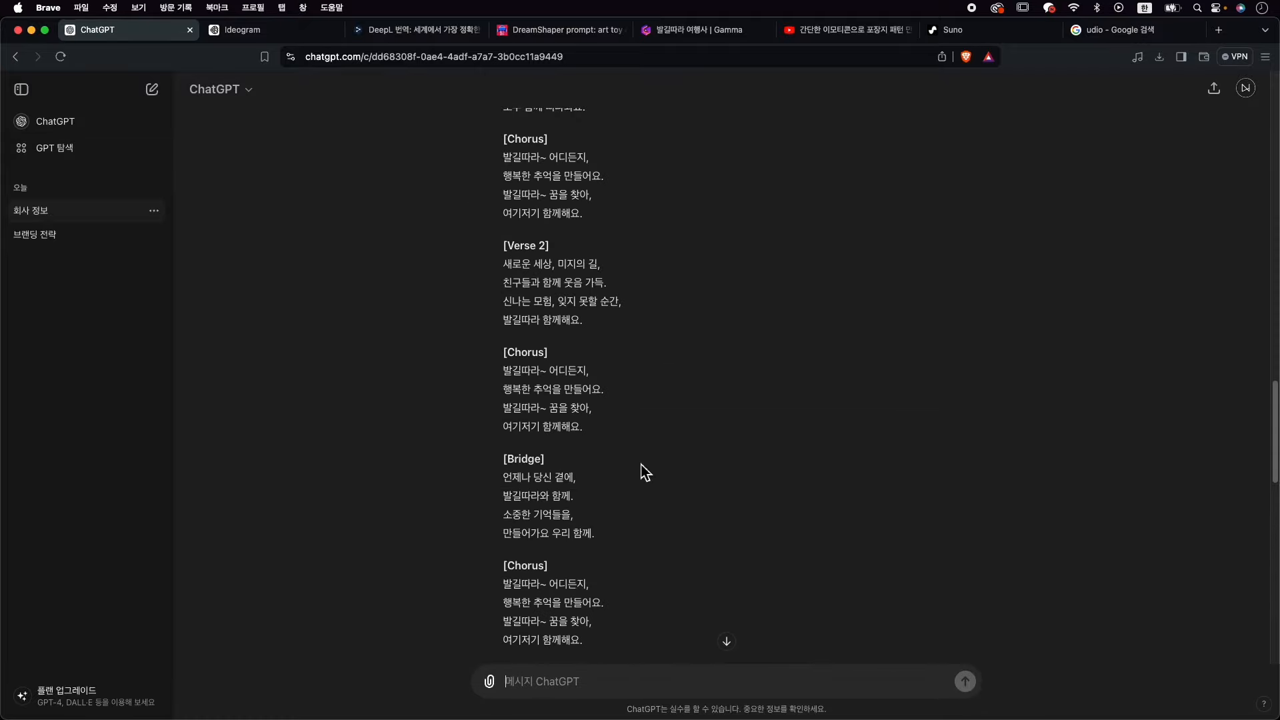
# Copy the full CM song lyrics from Verse 1 through the Outro in the ChatGPT reply.
pyautogui.moveTo(501, 257); pyautogui.dragTo(648, 499)
pyautogui.scroll(-5, 651, 440)
pyautogui.scroll(-4, 646, 557)
pyautogui.rightClick(566, 443)
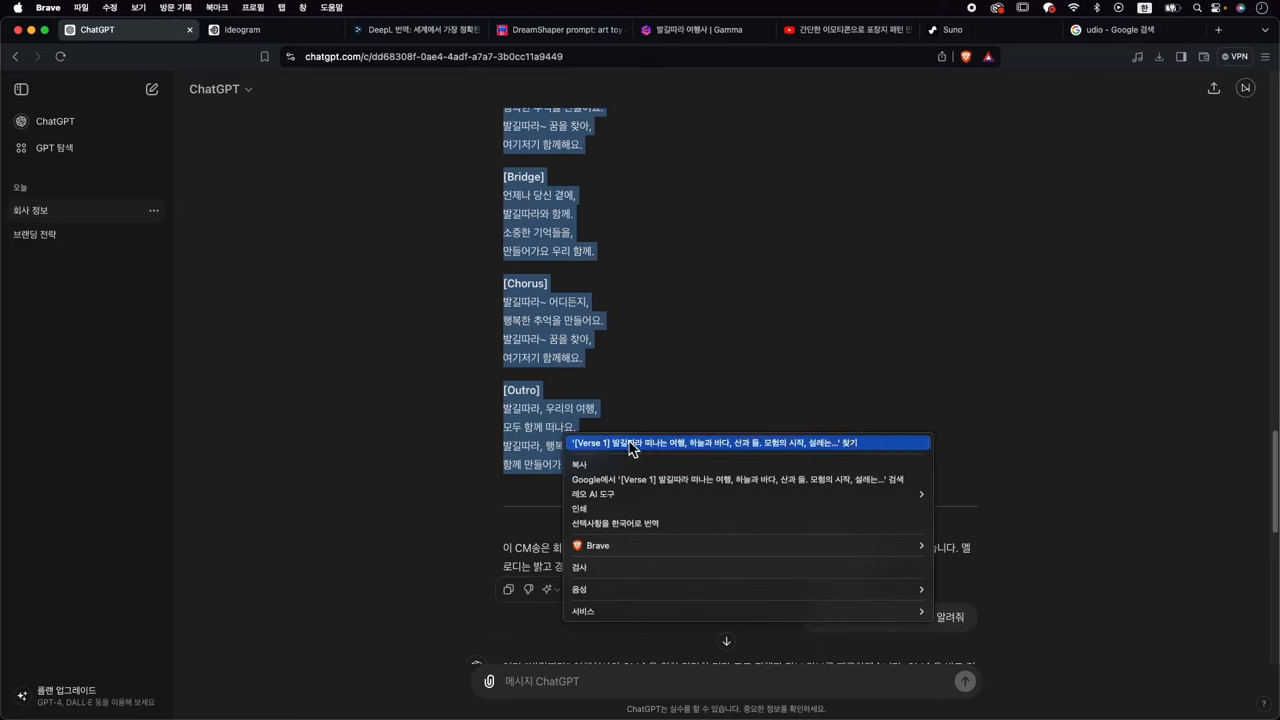
pyautogui.click(668, 465)
# Switch to Suno, turn on custom mode, and paste the copied CM song lyrics as the song's lyrics.
pyautogui.click(953, 29)
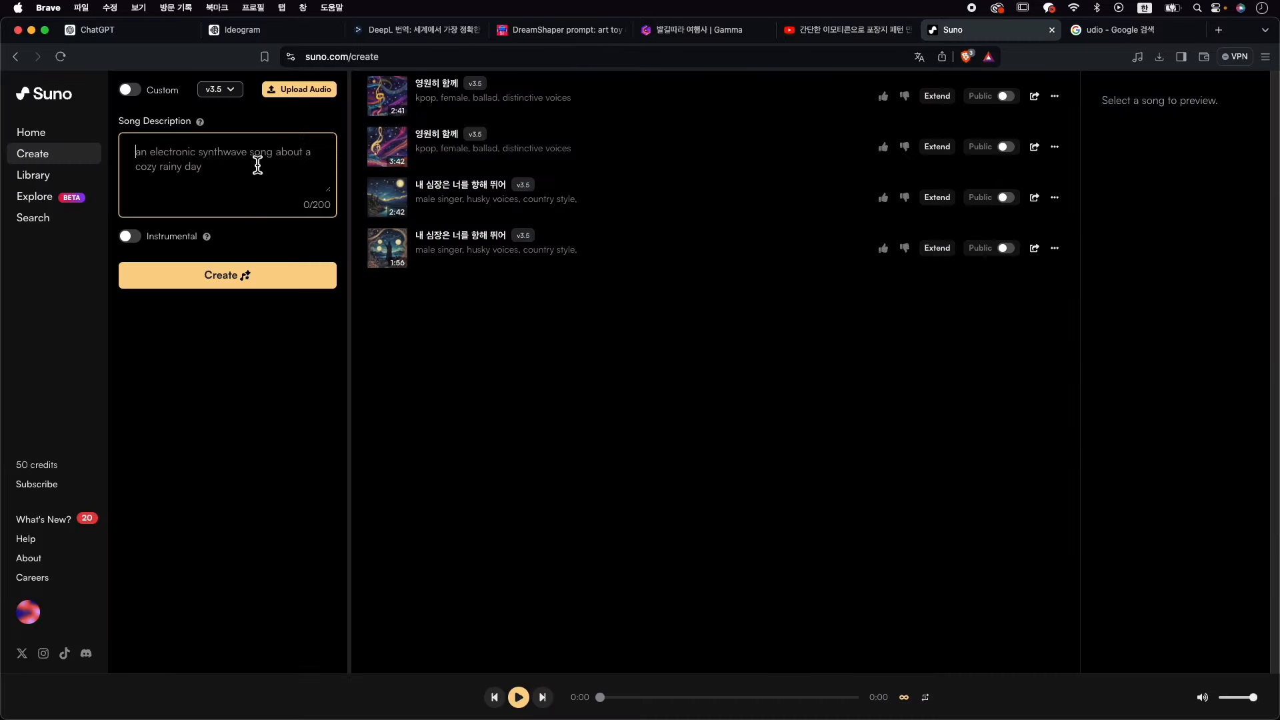
pyautogui.press('super+v')
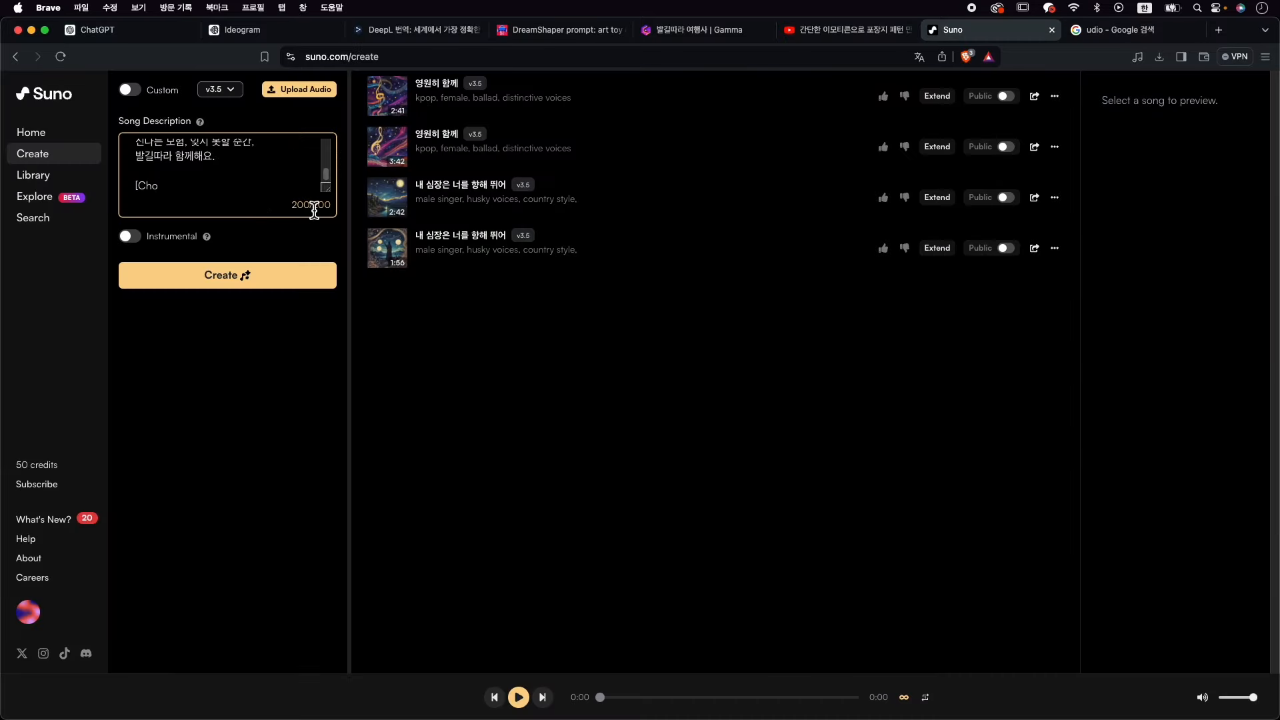
pyautogui.click(130, 90)
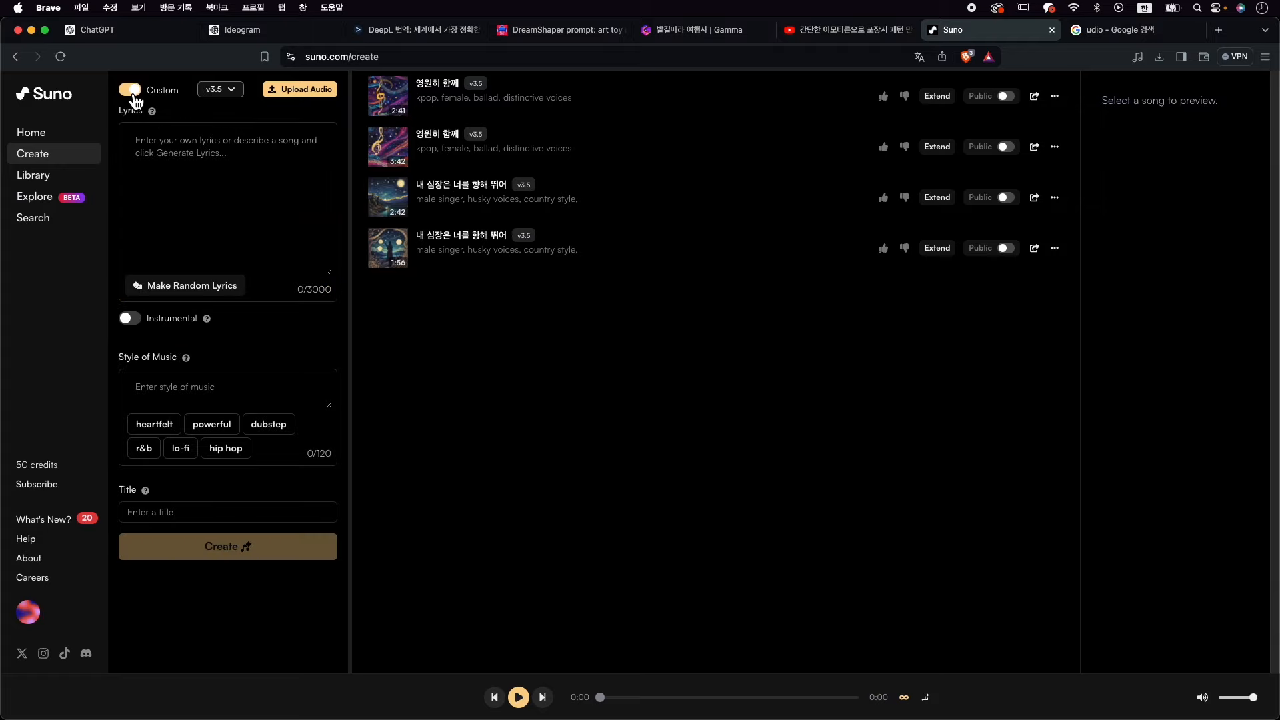
pyautogui.click(208, 161)
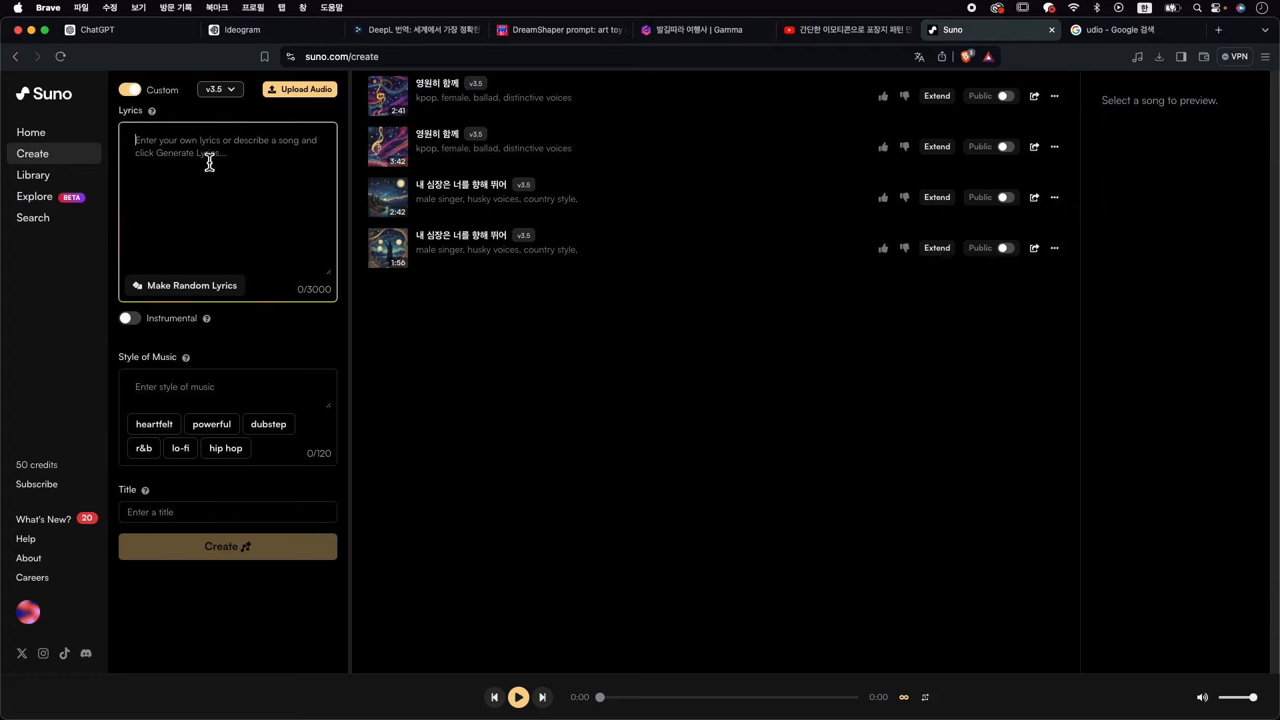
pyautogui.press('super+v')
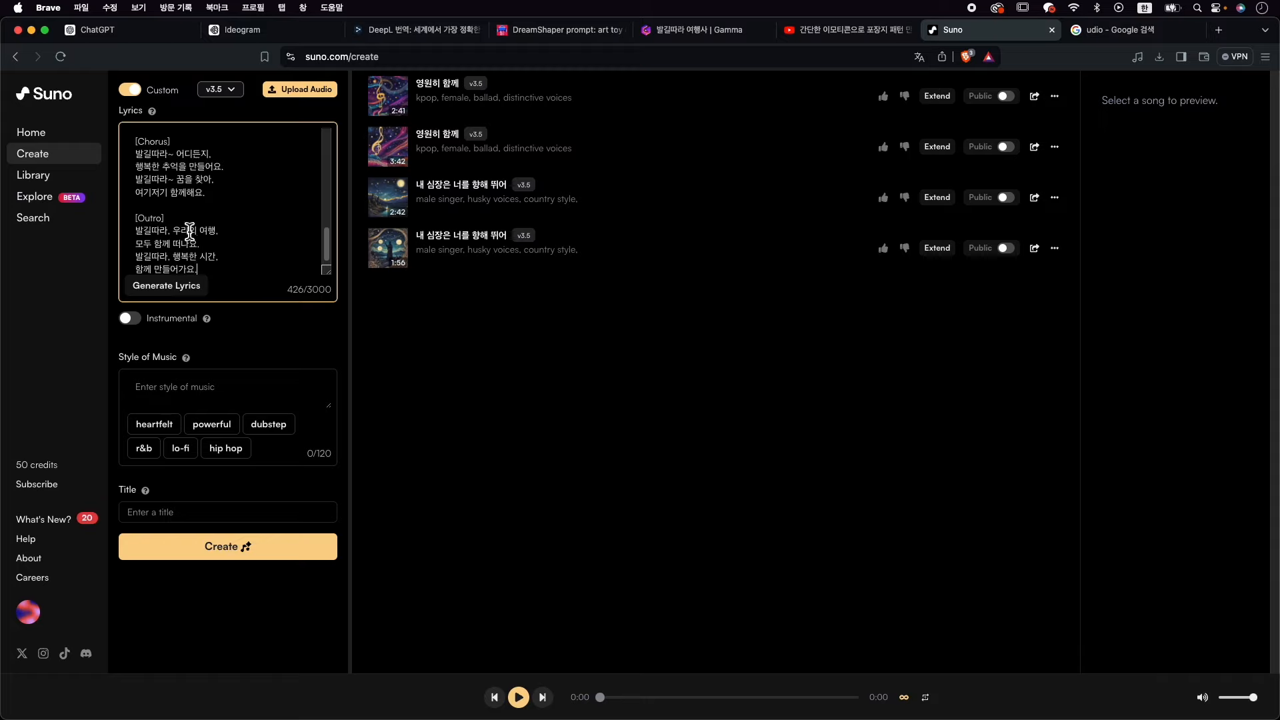
pyautogui.scroll(-1, 194, 235)
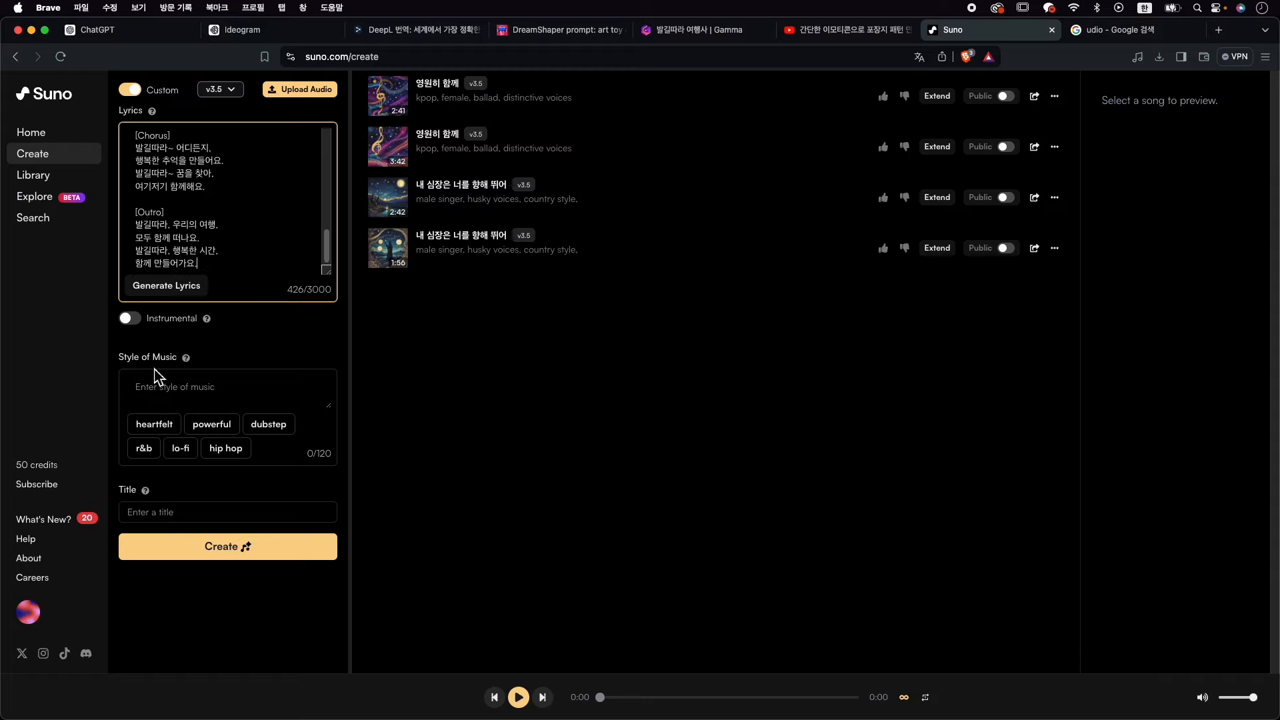
# Set the song's style of music to electro, electronic, rock, pop.
pyautogui.click(177, 387)
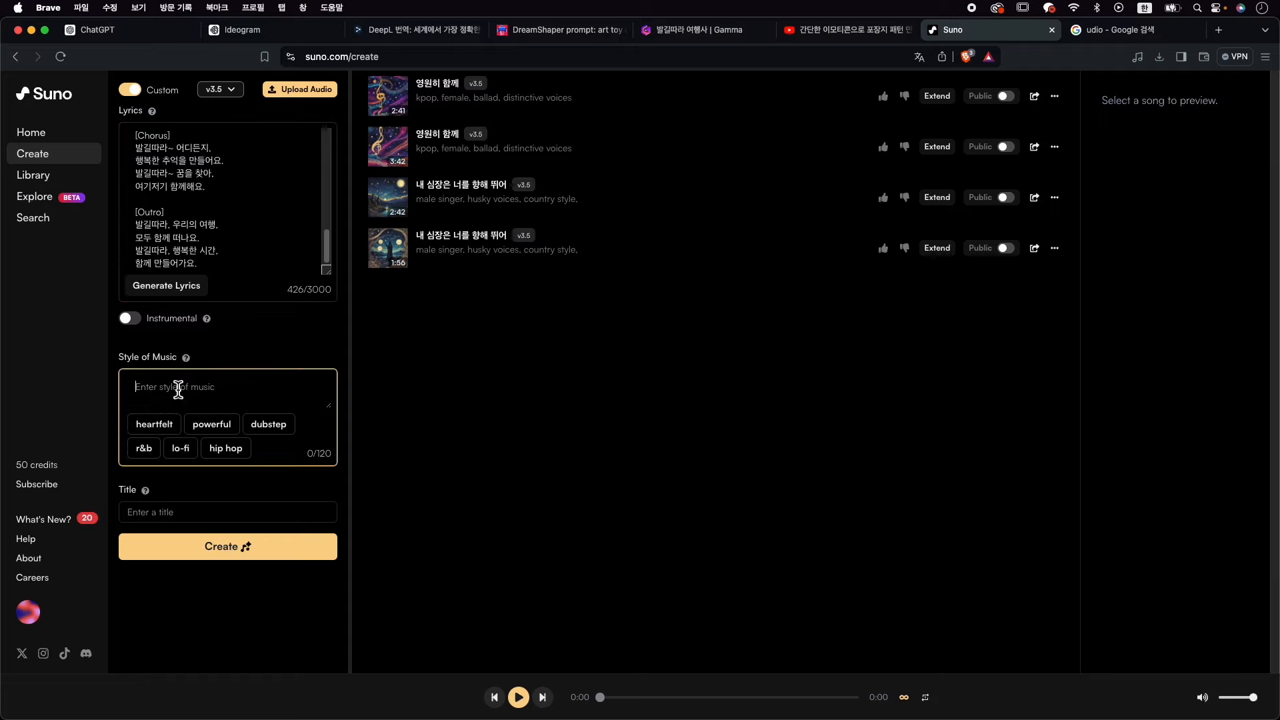
pyautogui.write('ㄷ')
pyautogui.press('BackSpace')
pyautogui.press('capslock')
pyautogui.write('electro')
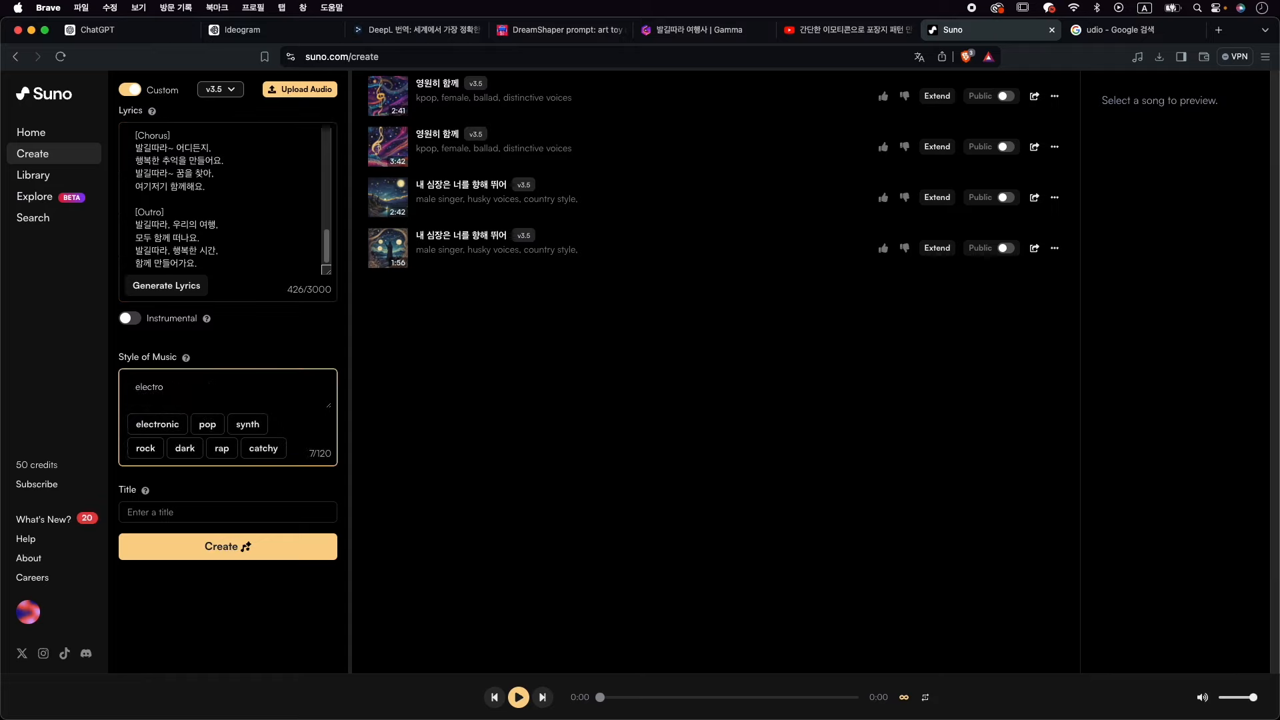
pyautogui.press('Return')
pyautogui.click(177, 424)
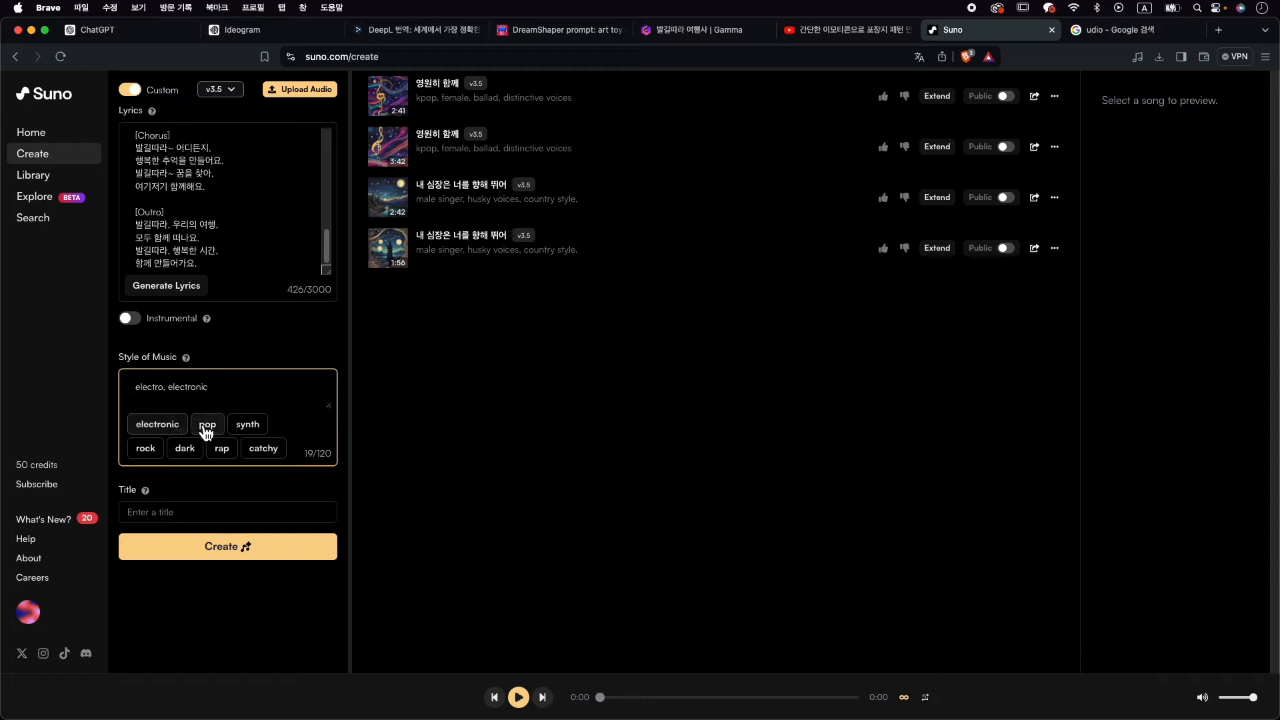
pyautogui.click(206, 426)
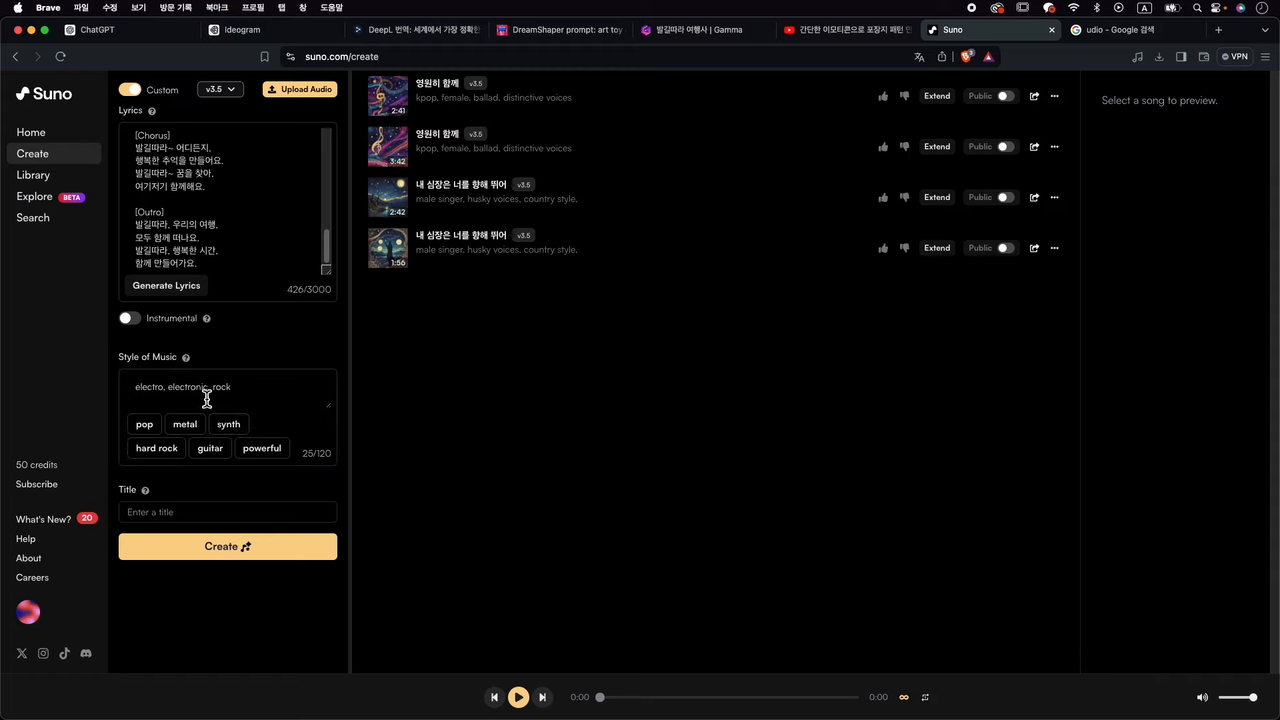
pyautogui.click(147, 429)
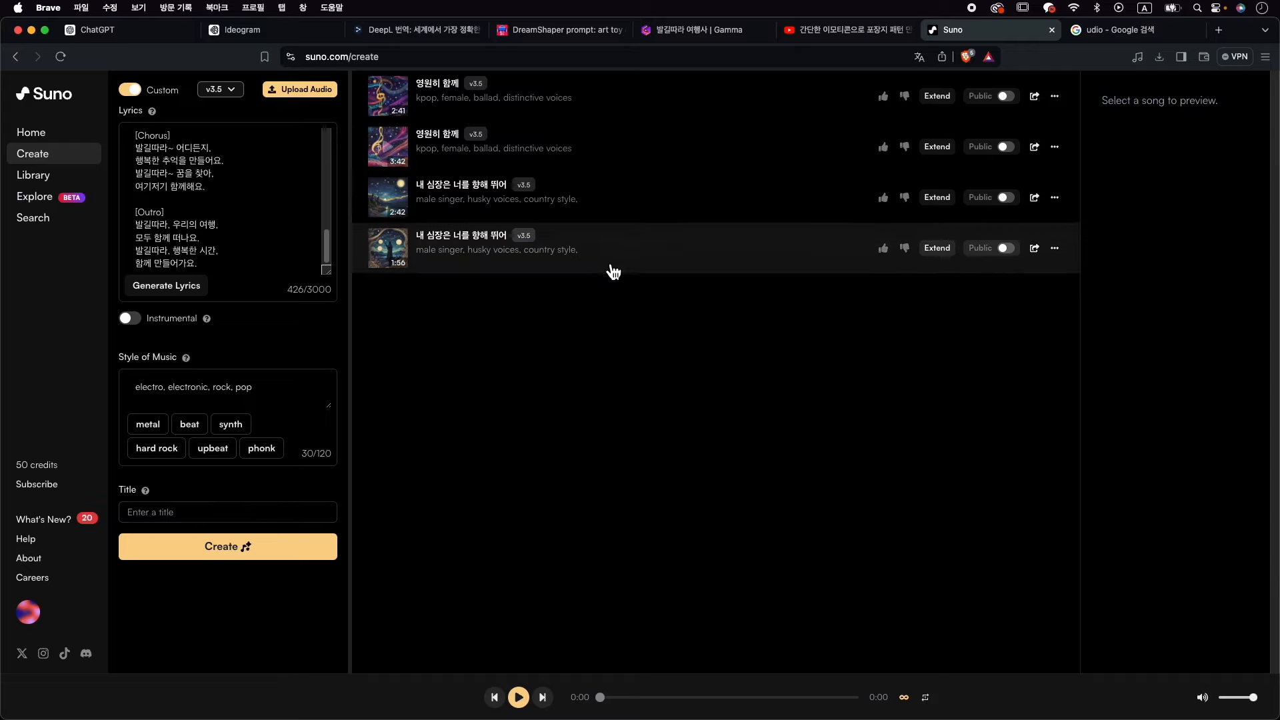
# Title the song 발길따라 and generate it.
pyautogui.click(185, 518)
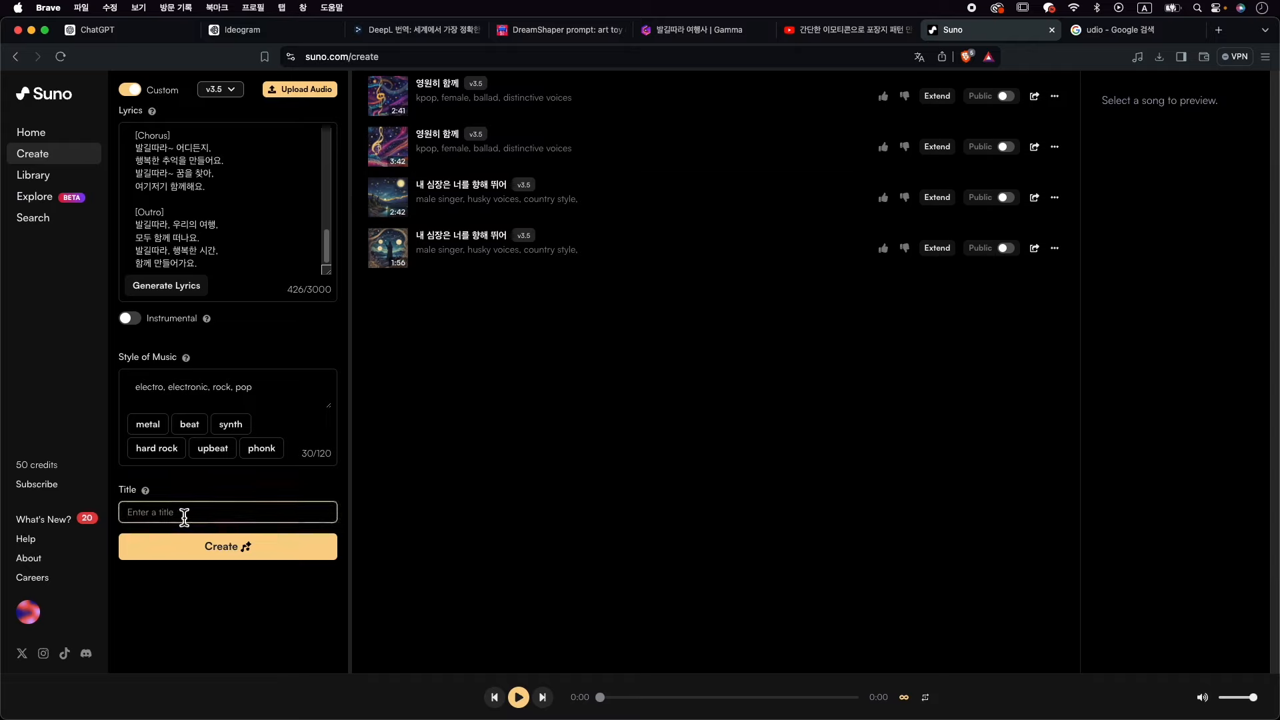
pyautogui.hotkey('ctrl', 'space')
pyautogui.write('발길따라')
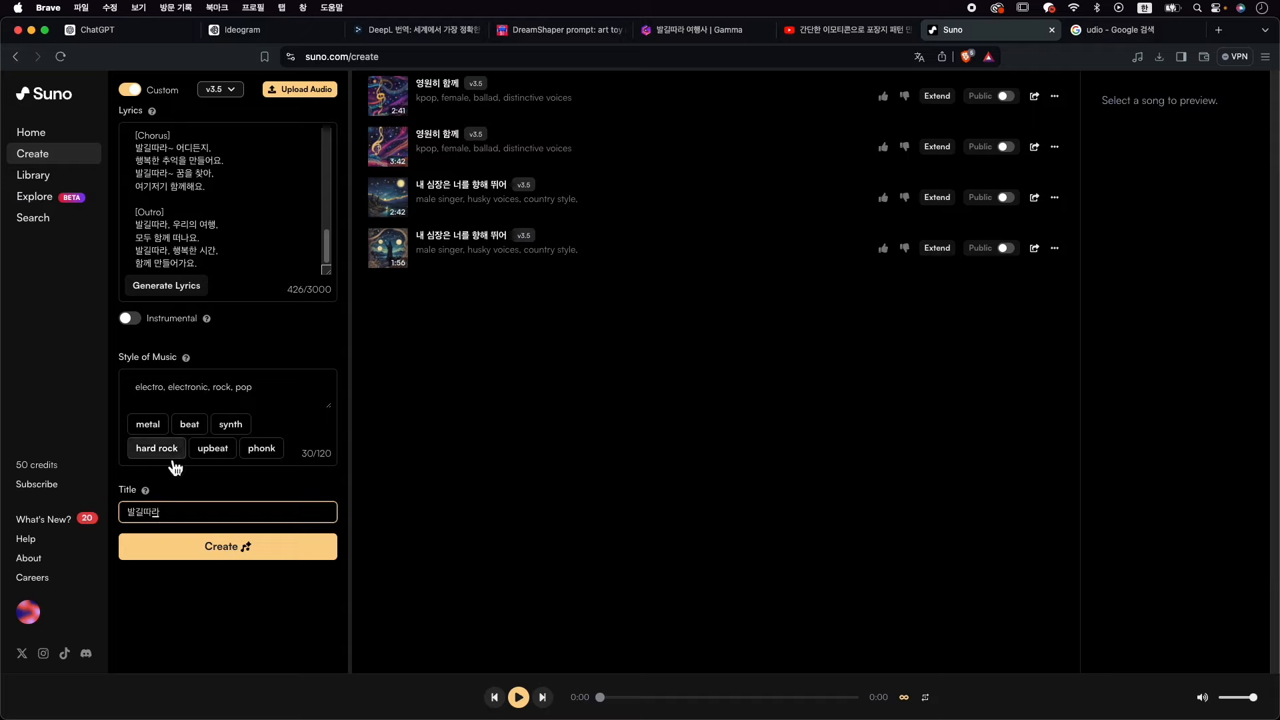
pyautogui.click(237, 556)
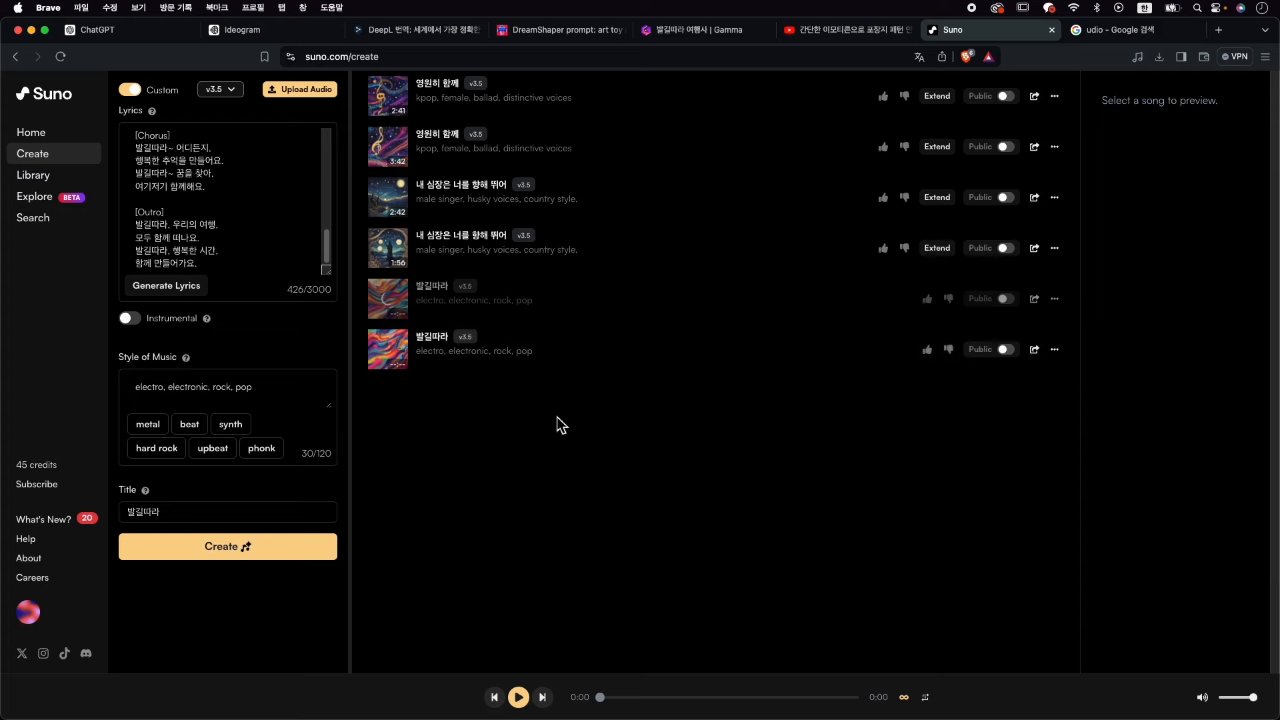
# Preview both generated 발길따라 songs and the last 내 심장은 너를 향해 뛰어 track, pausing playback at the end.
pyautogui.click(388, 350)
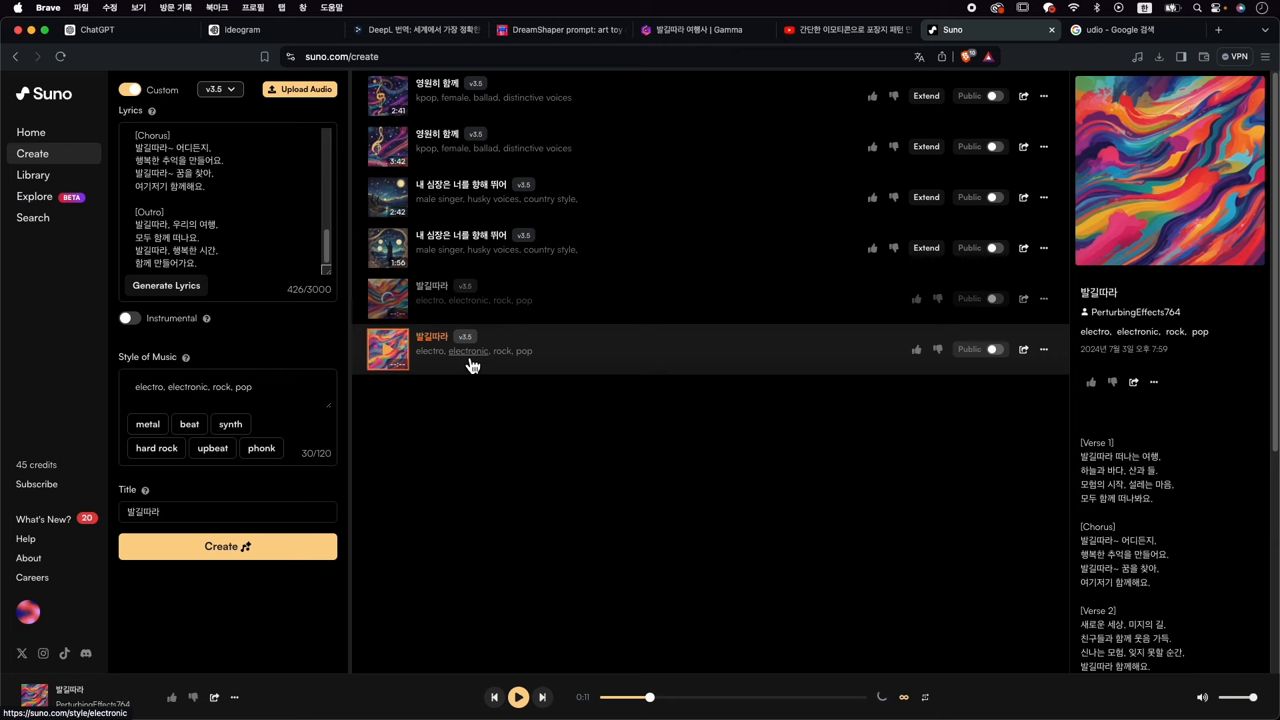
pyautogui.click(397, 259)
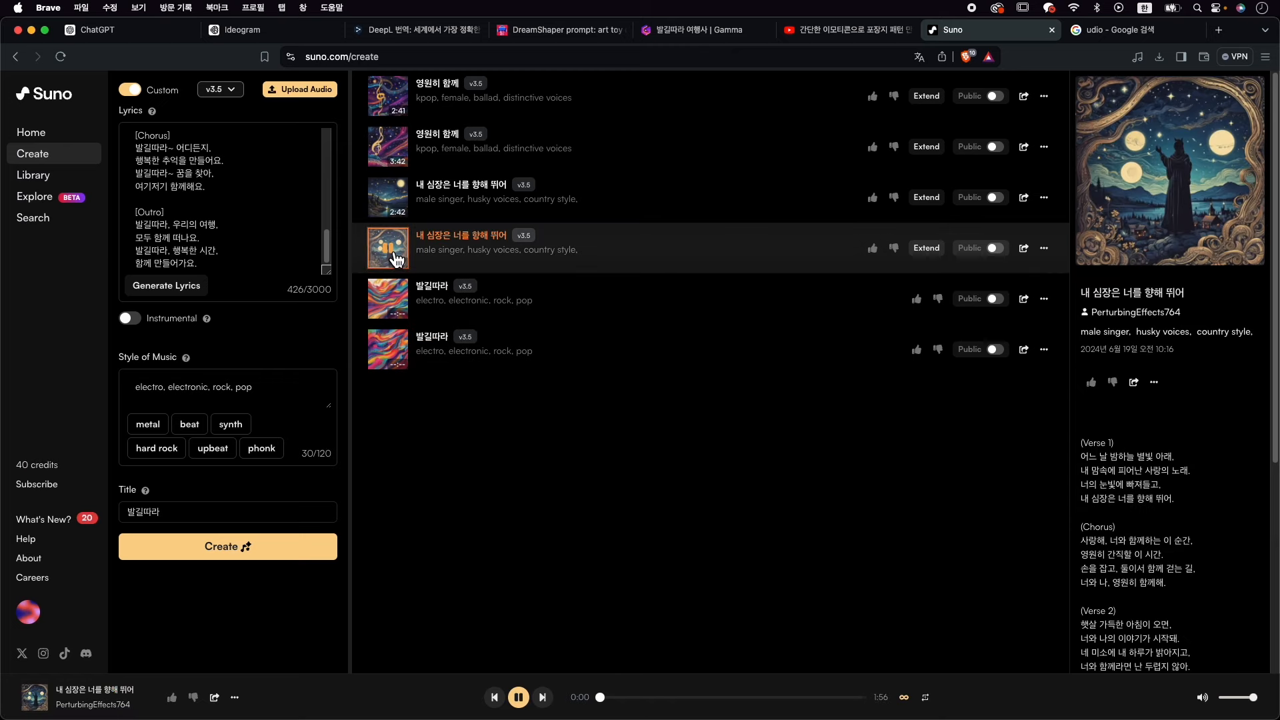
pyautogui.click(400, 265)
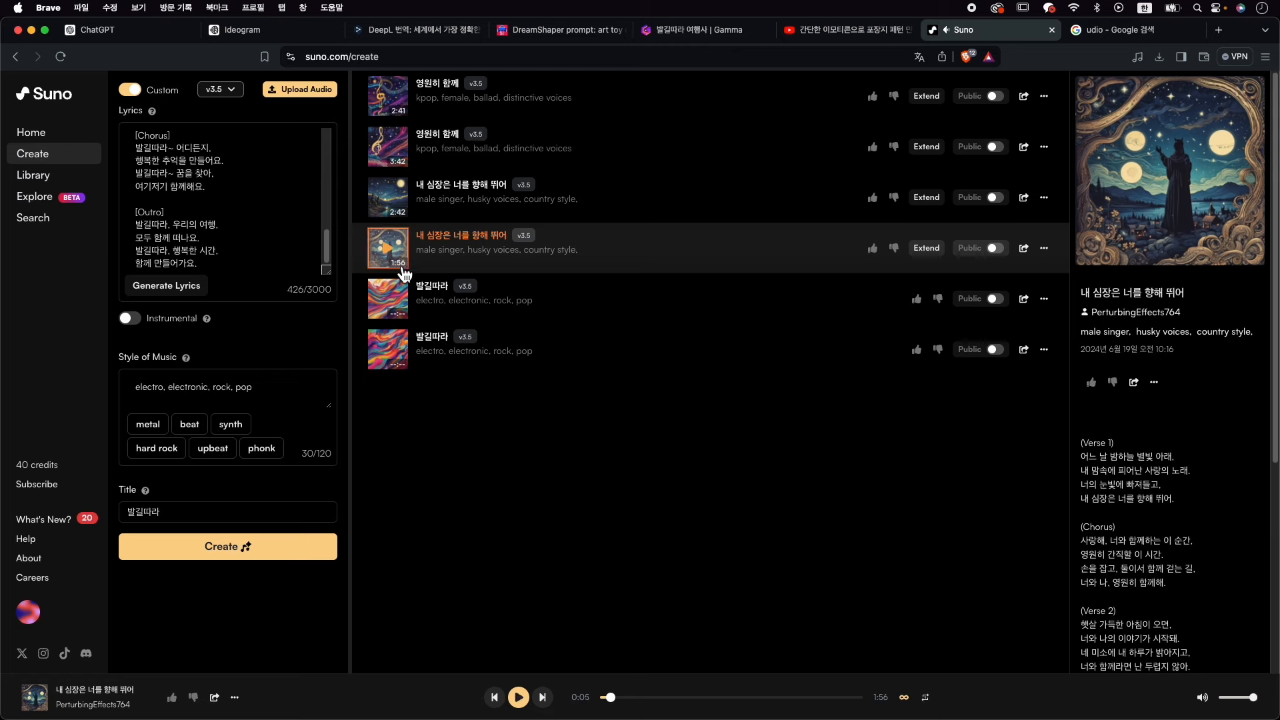
pyautogui.click(393, 295)
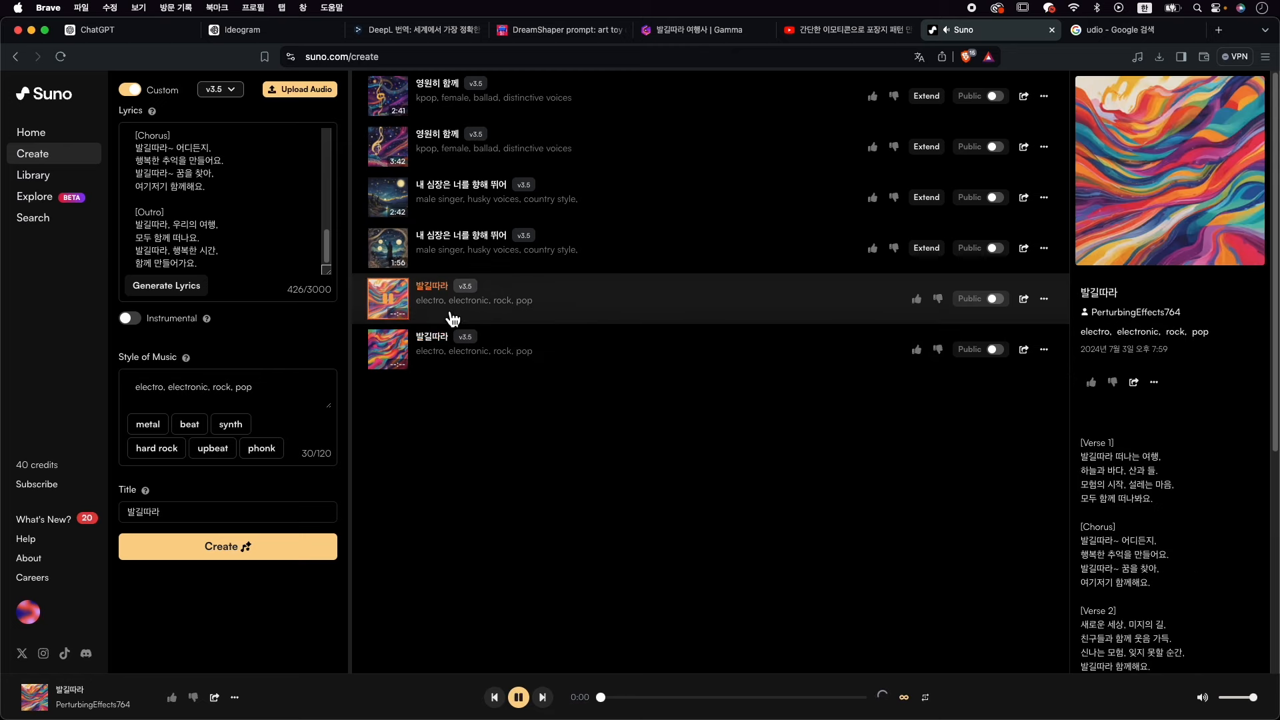
pyautogui.click(394, 303)
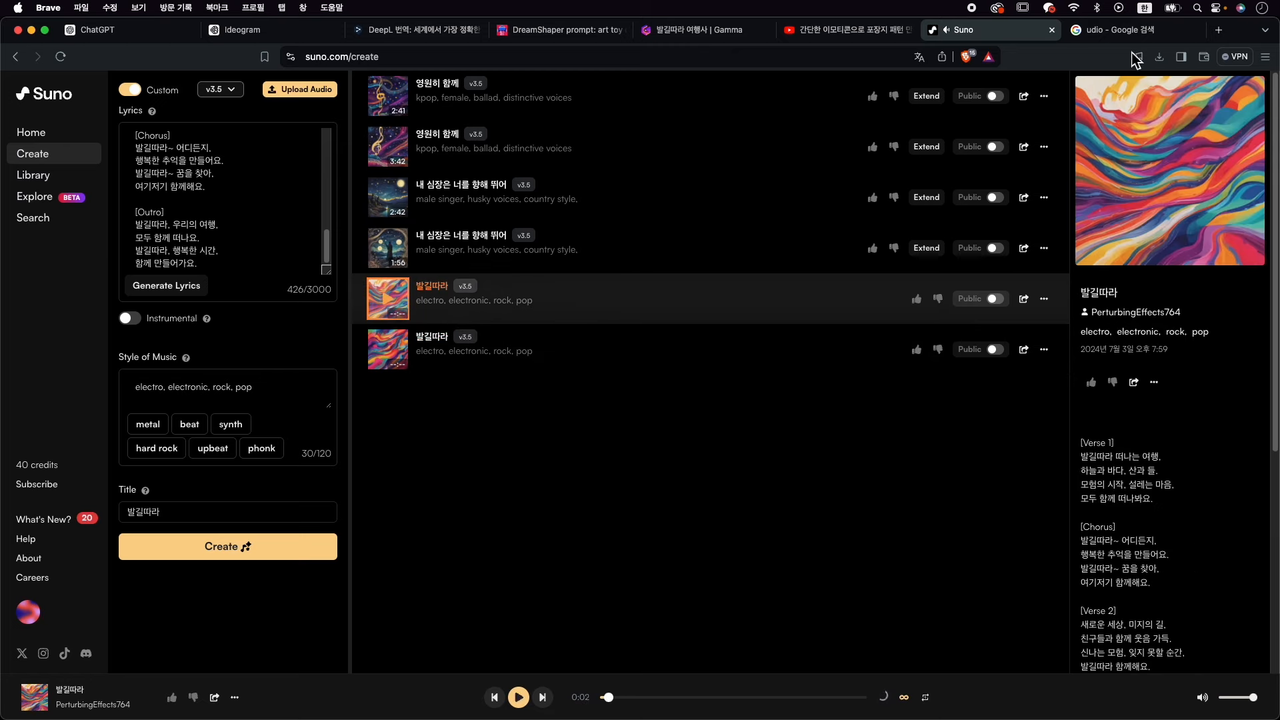
# Open the Udio website from the search results and start a song prompt with the tags rock, pop, and alternative rock.
pyautogui.click(1127, 30)
pyautogui.click(348, 262)
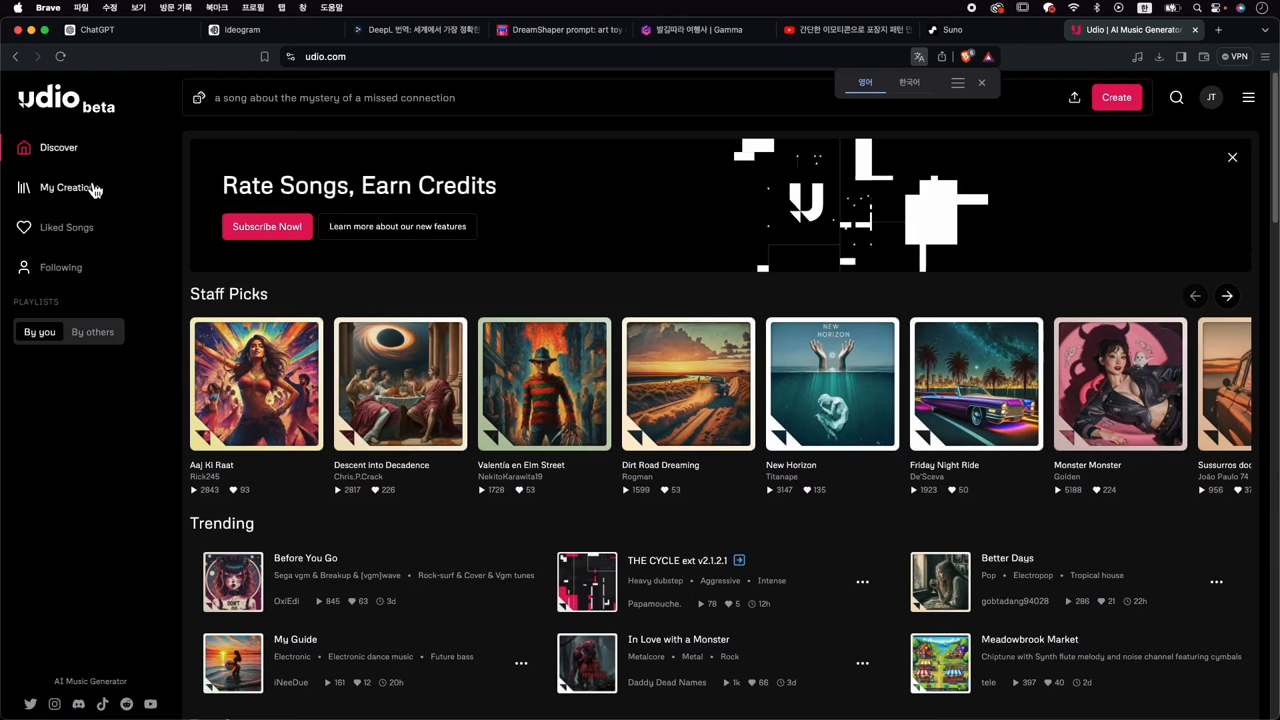
pyautogui.click(318, 99)
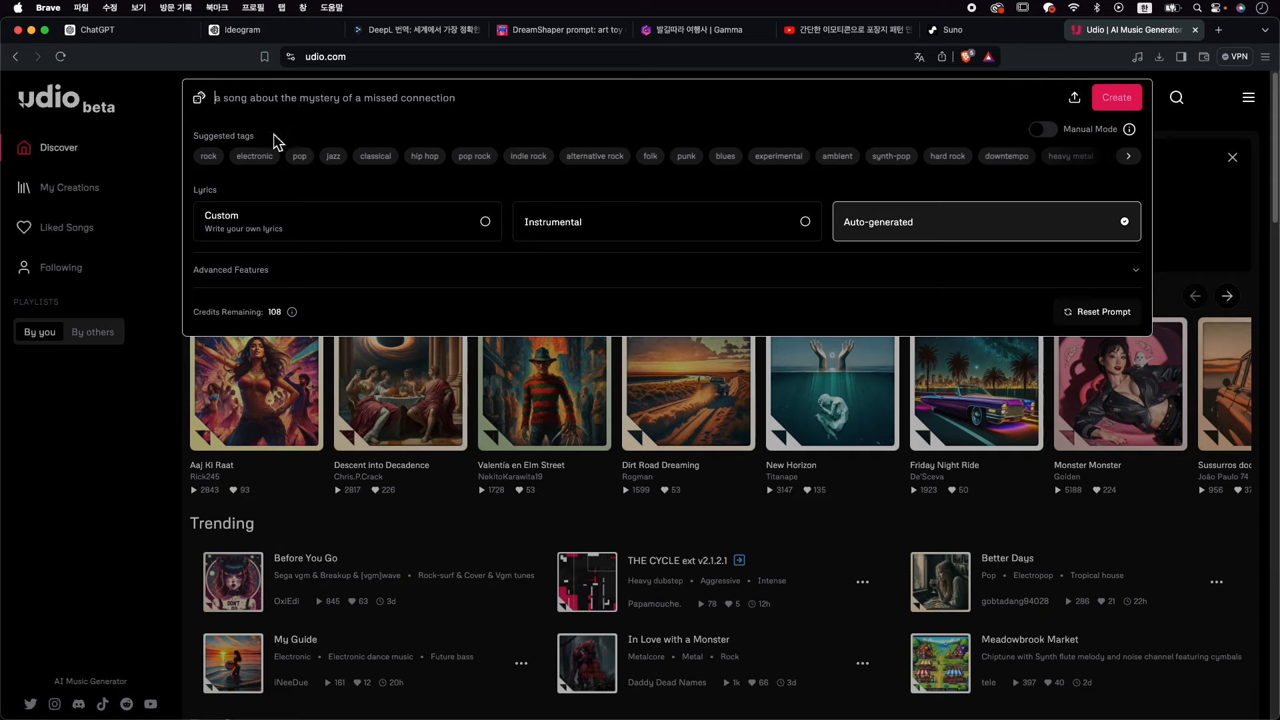
pyautogui.click(208, 159)
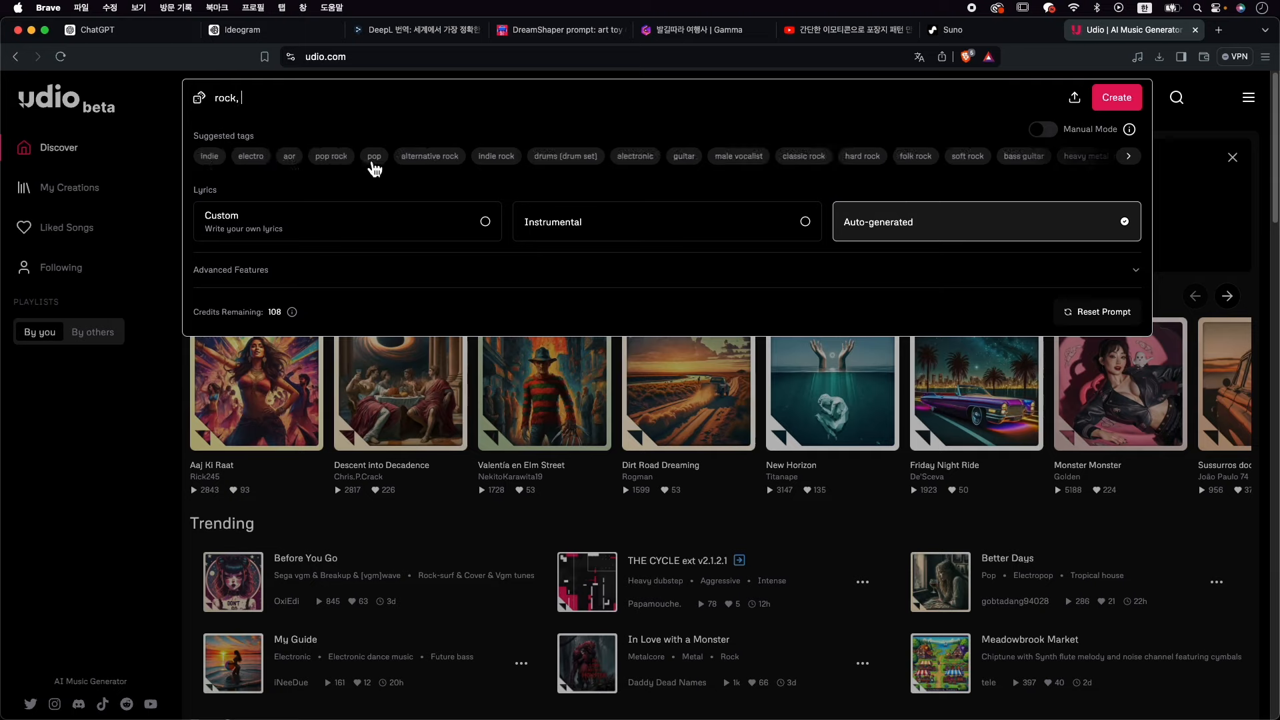
pyautogui.click(374, 162)
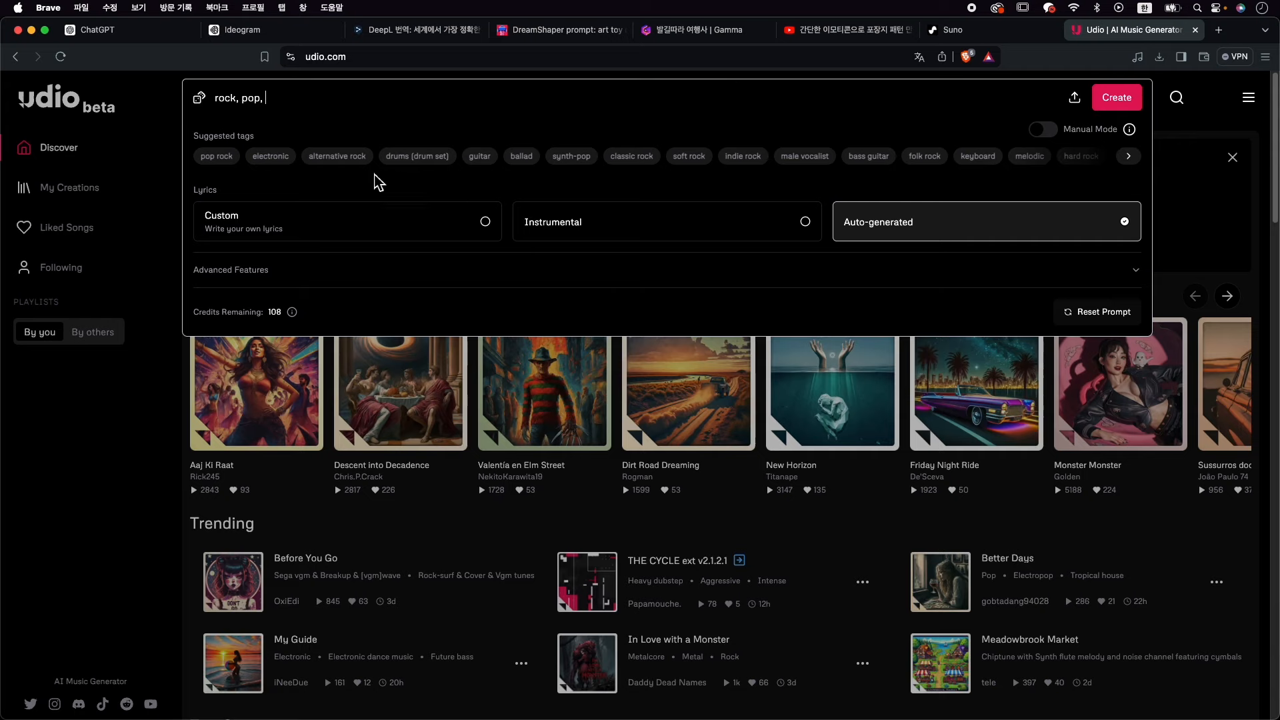
pyautogui.click(330, 158)
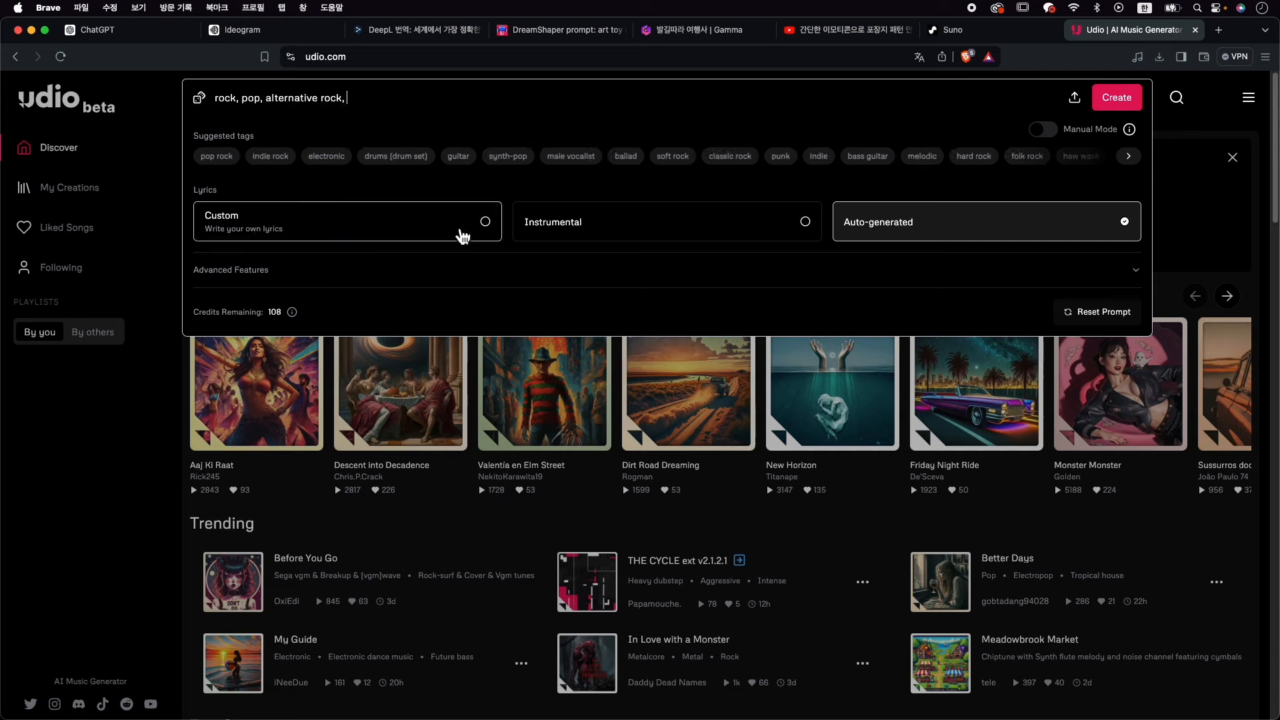
# Choose custom lyrics for the Udio song, paste in the copied CM song lyrics, and review them.
pyautogui.click(485, 235)
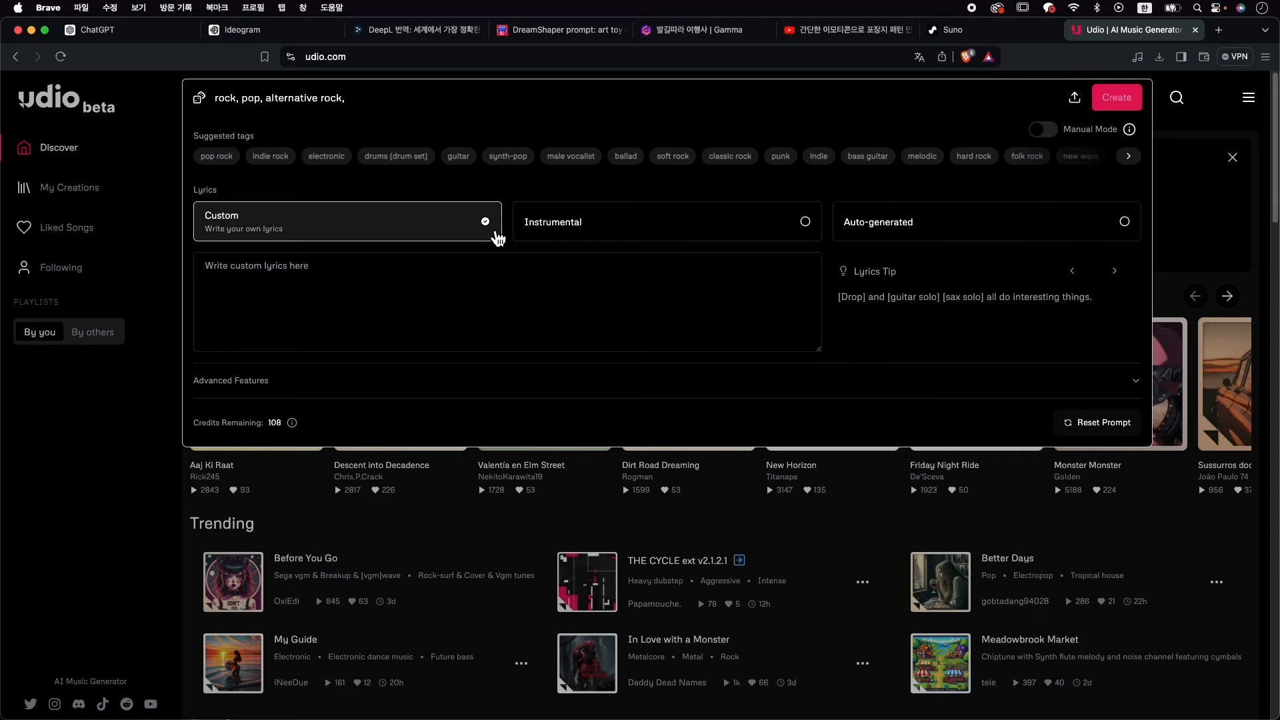
pyautogui.click(286, 266)
pyautogui.press('super+v')
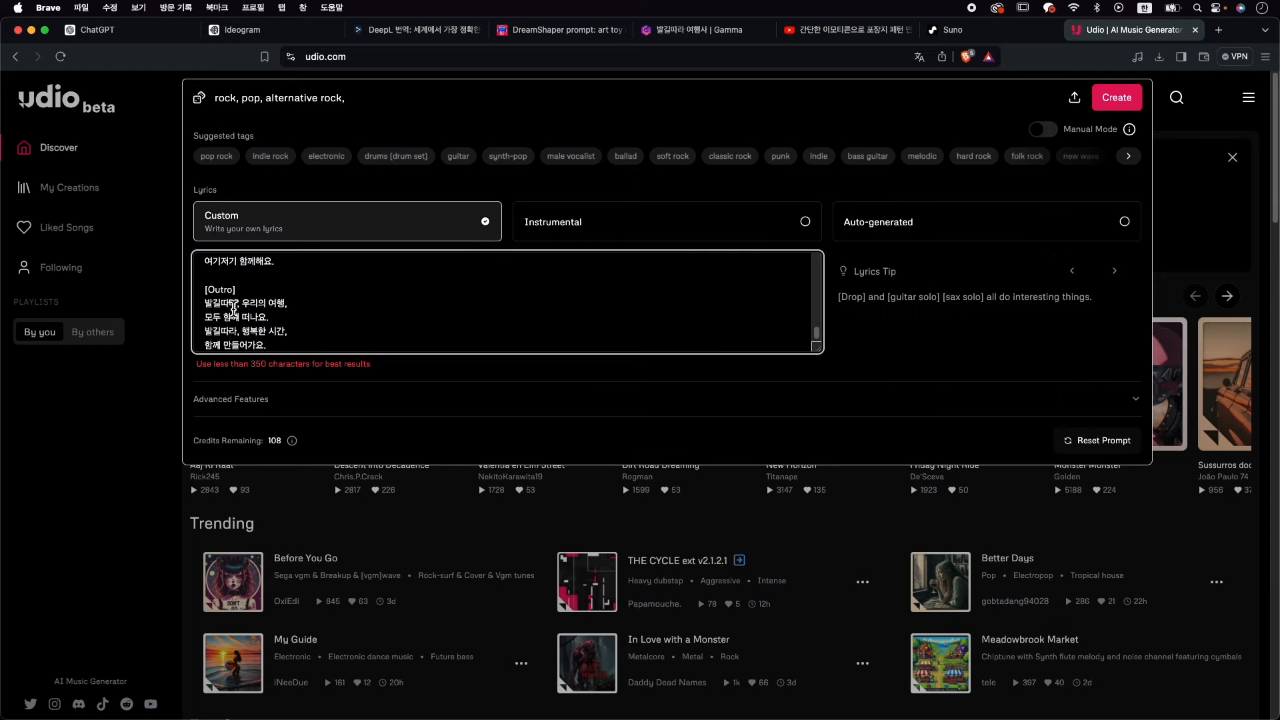
pyautogui.scroll(10, 237, 306)
pyautogui.scroll(-10, 241, 308)
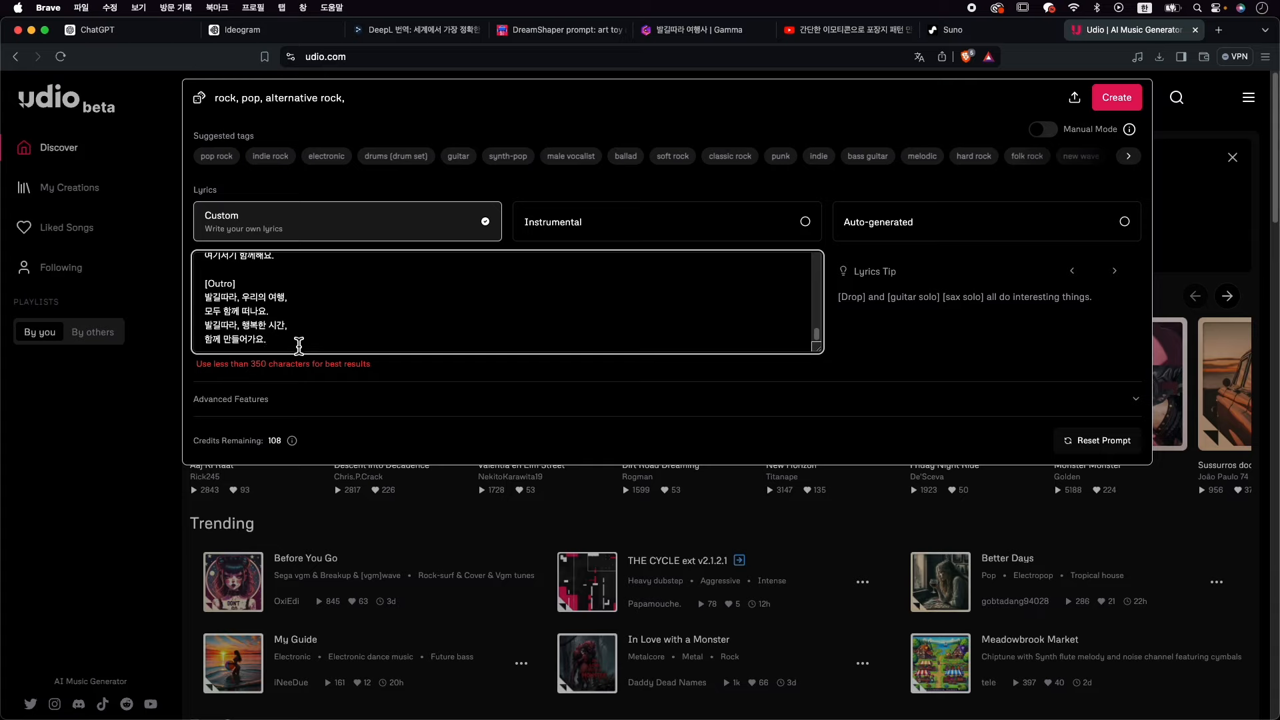
# Delete the Outro section from the custom lyrics and generate the song with the default advanced features.
pyautogui.moveTo(291, 344); pyautogui.dragTo(207, 281)
pyautogui.press('BackSpace')
pyautogui.press('BackSpace')
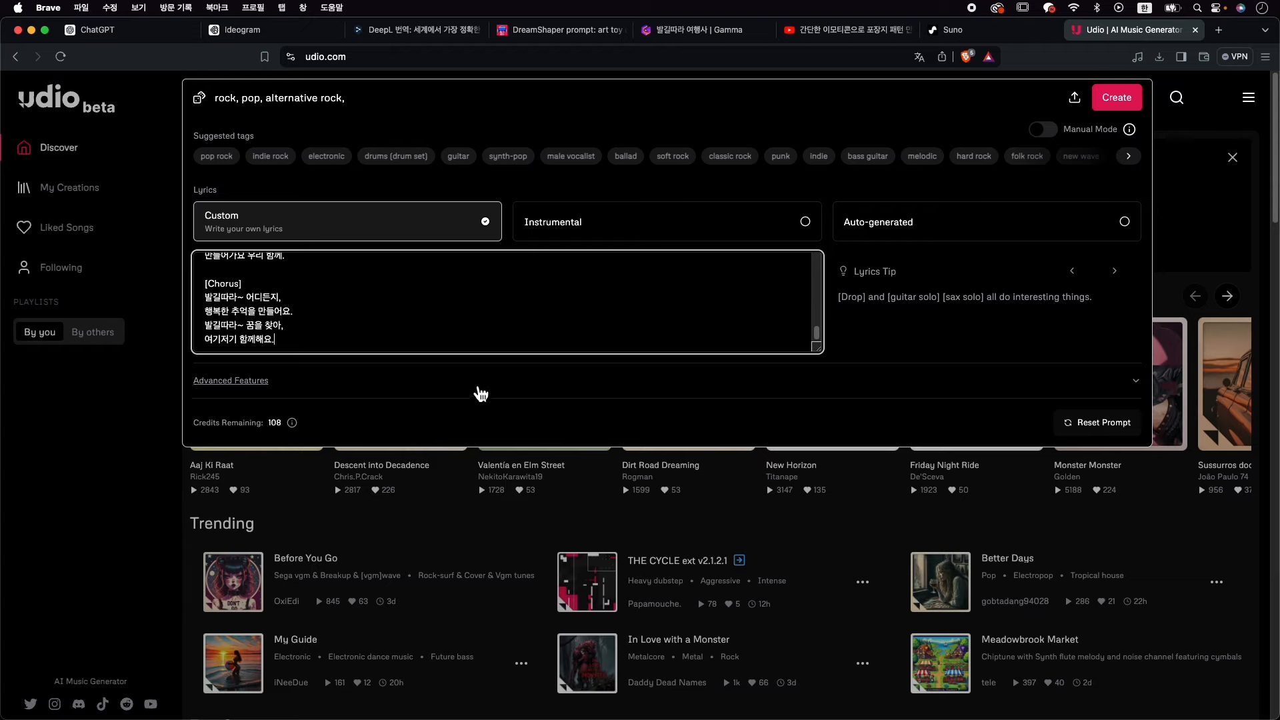
pyautogui.click(266, 384)
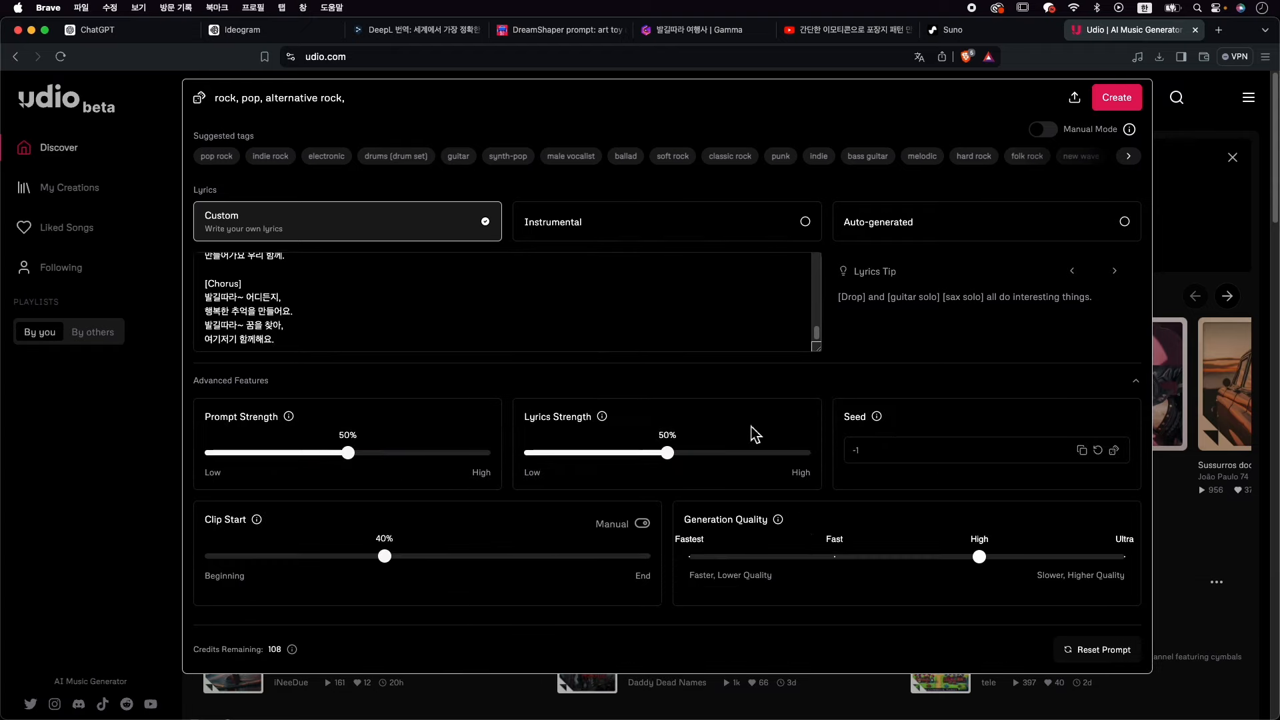
pyautogui.click(1117, 100)
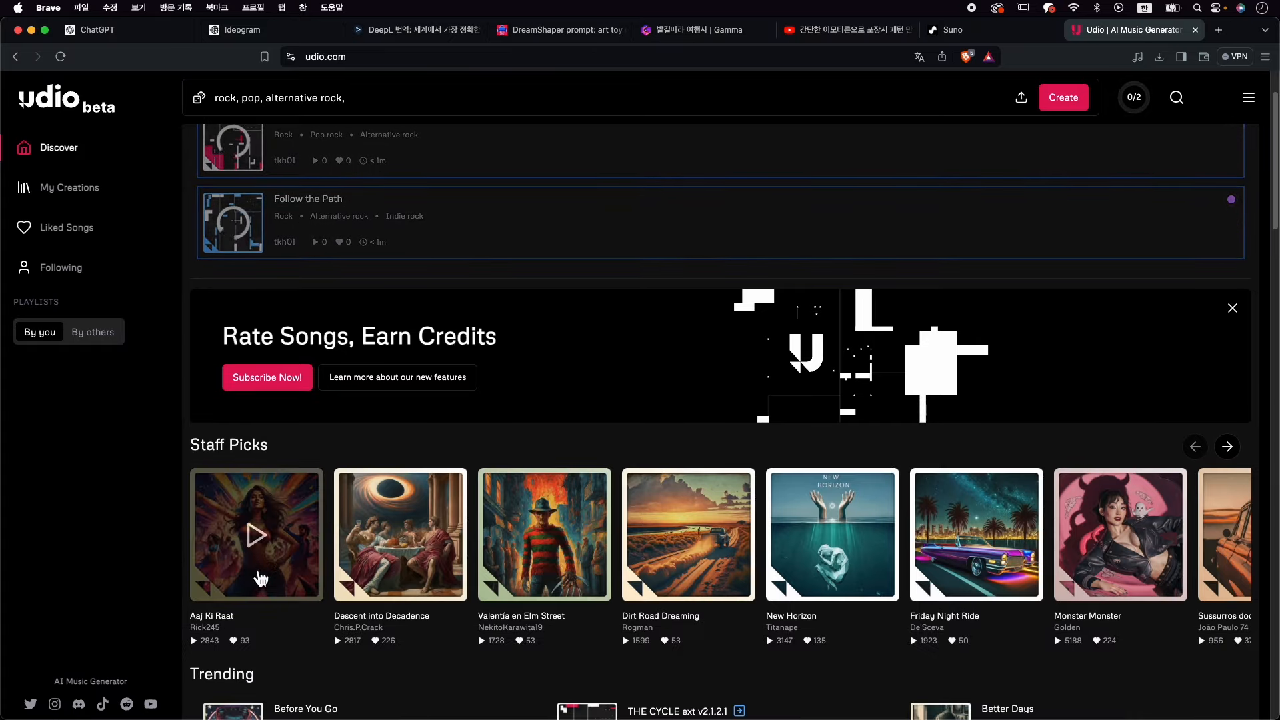
# Play the staff picks Aaj Ki Raat and New Horizon, and listen to the generated song Follow the Road.
pyautogui.click(259, 542)
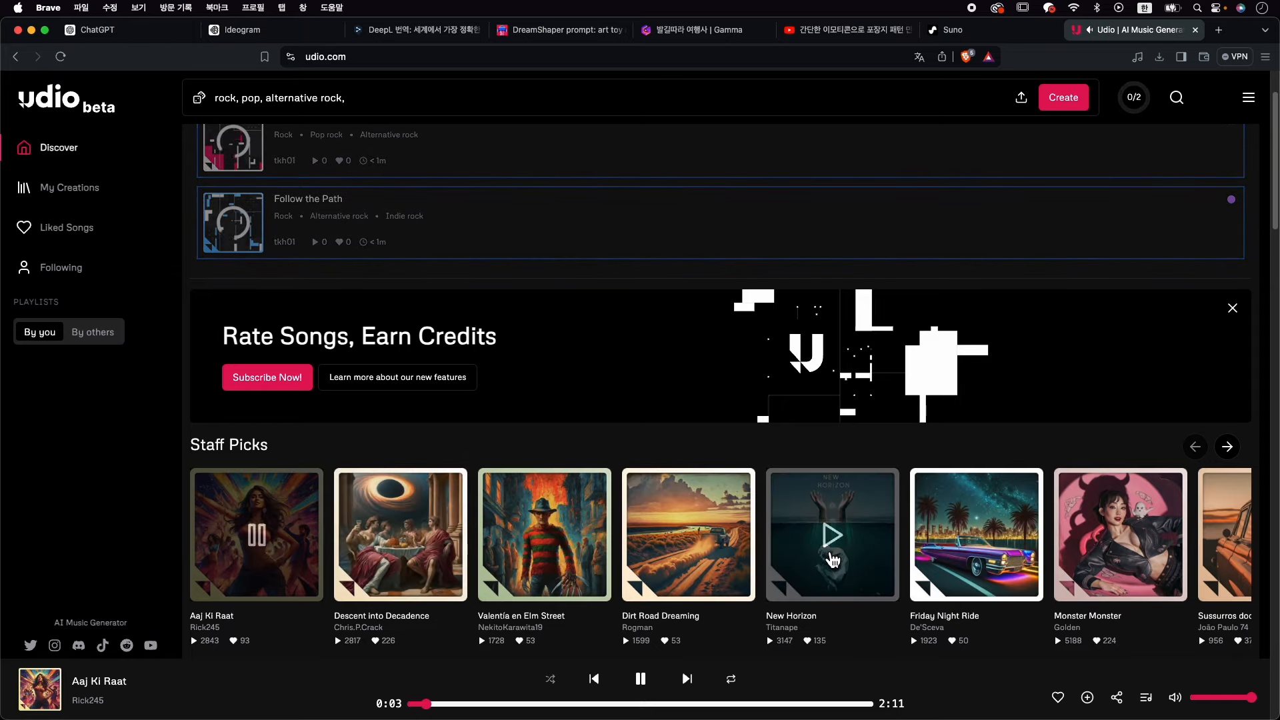
pyautogui.click(833, 557)
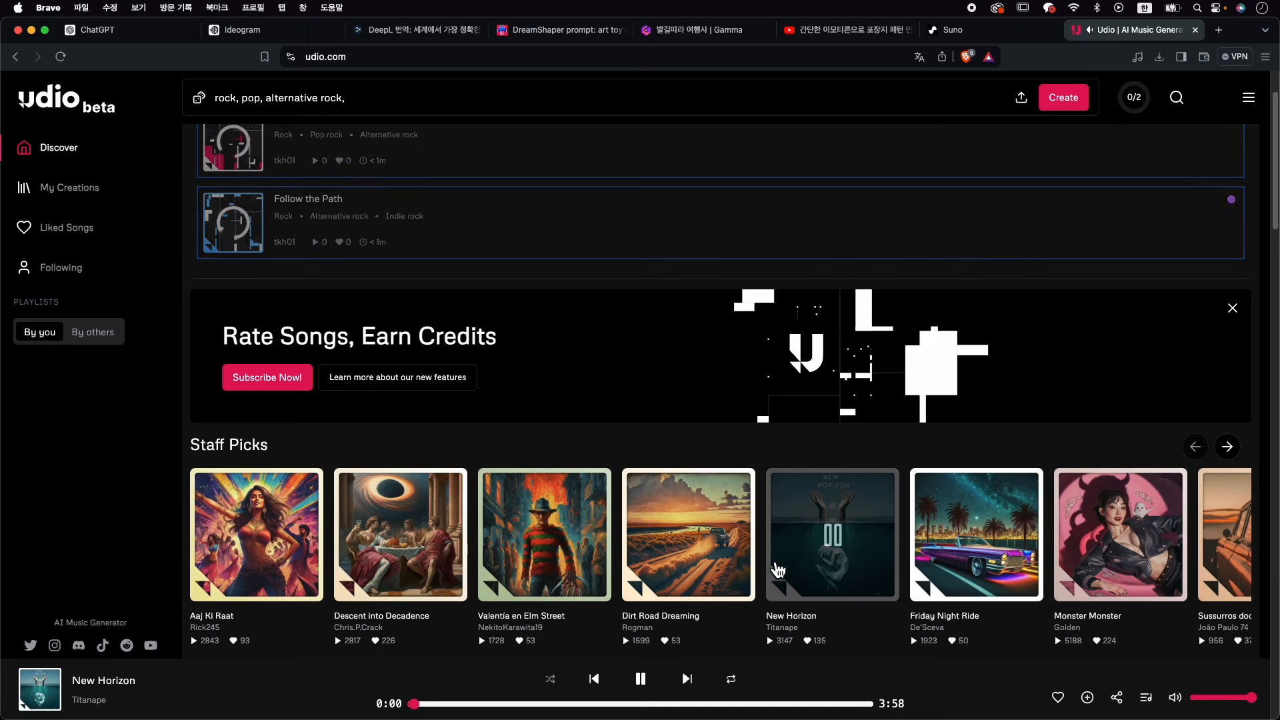
pyautogui.scroll(2, 553, 580)
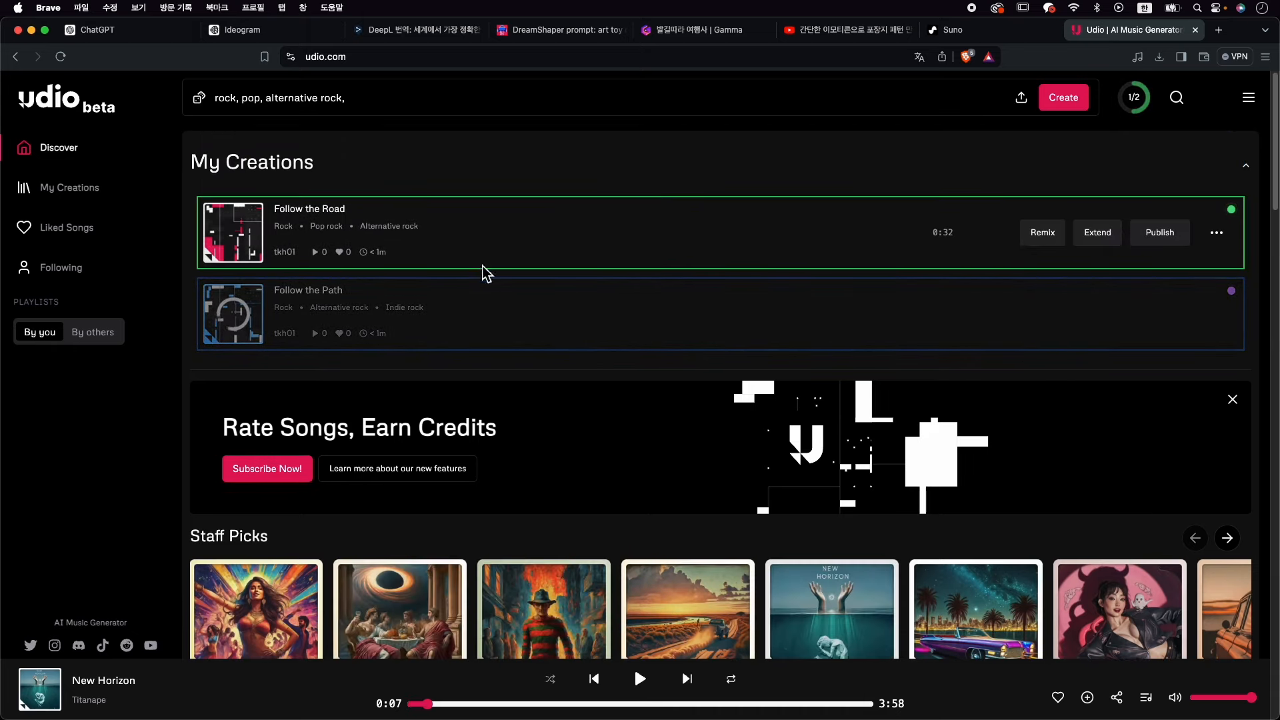
pyautogui.click(234, 235)
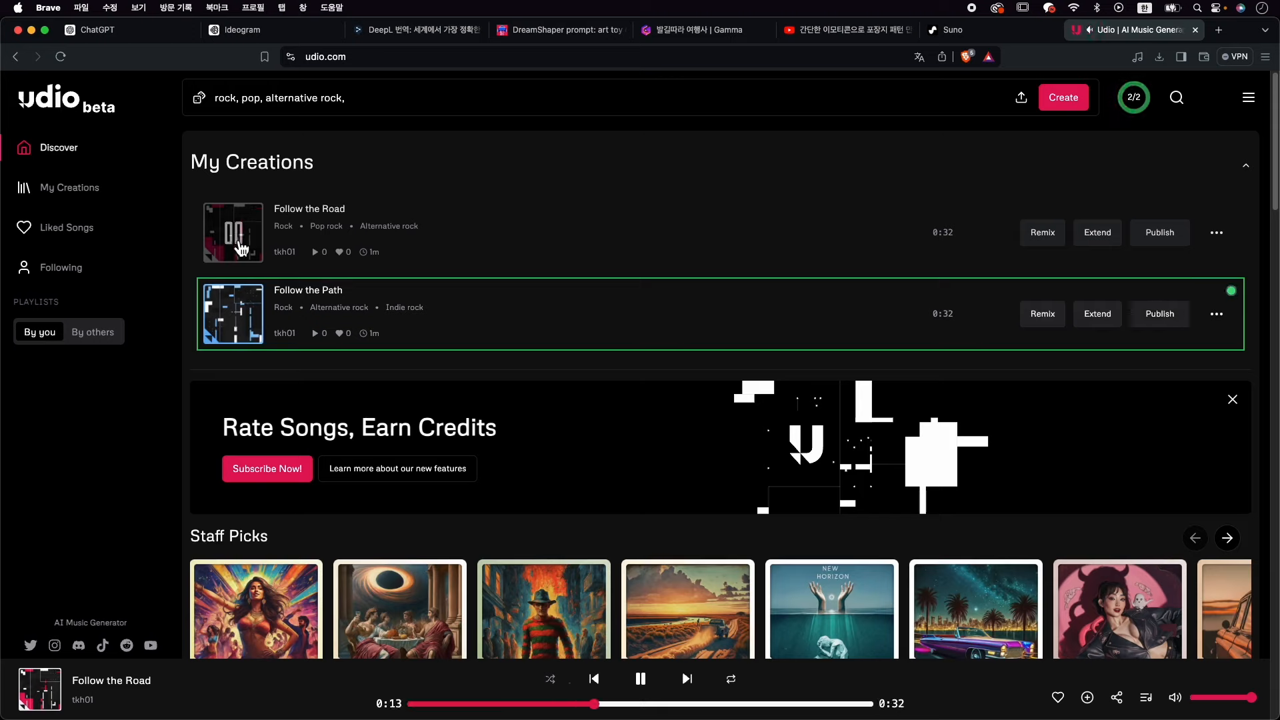
# Listen to the start of the generated song Follow the Path, and view its track options and extension settings.
pyautogui.click(239, 327)
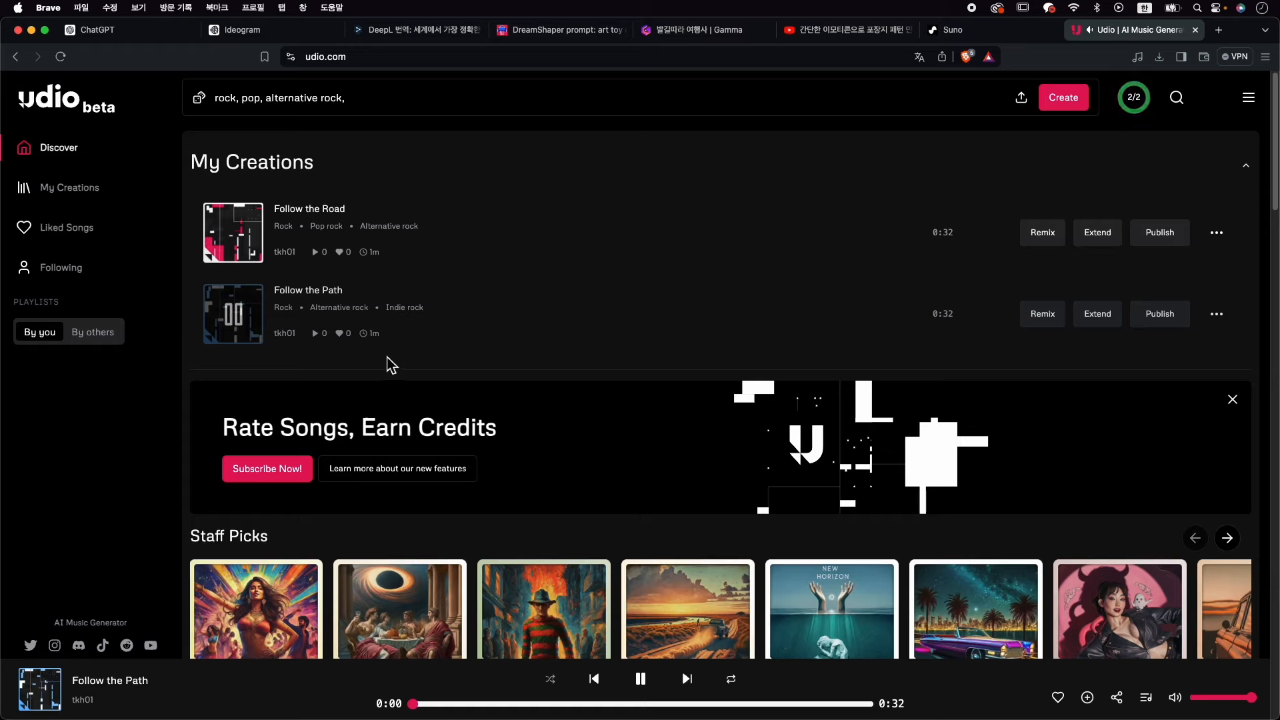
pyautogui.click(244, 326)
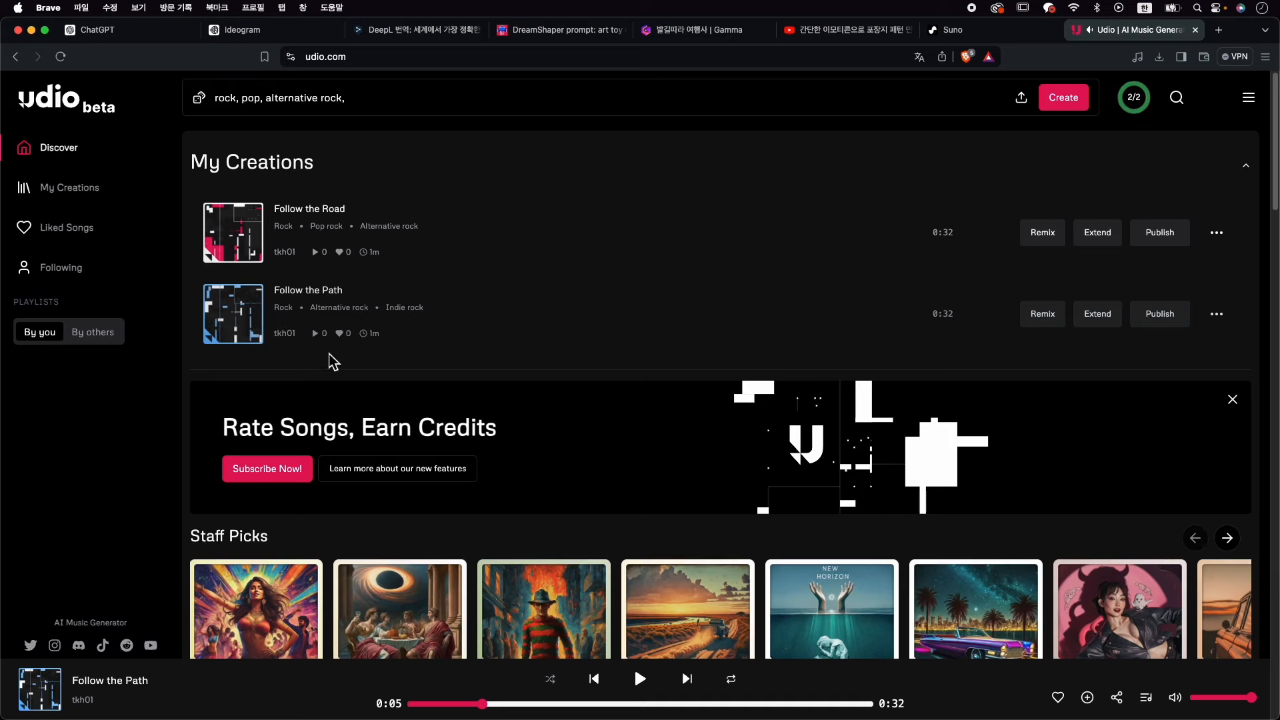
pyautogui.click(1217, 314)
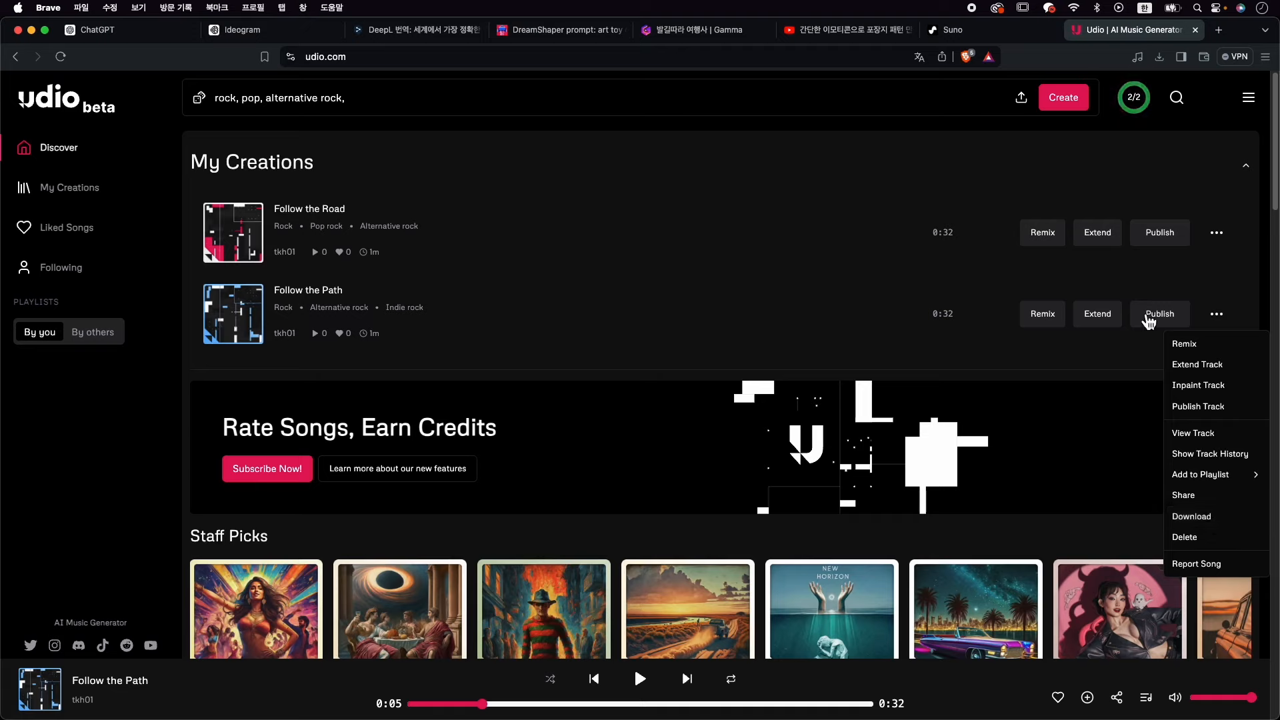
pyautogui.click(1107, 323)
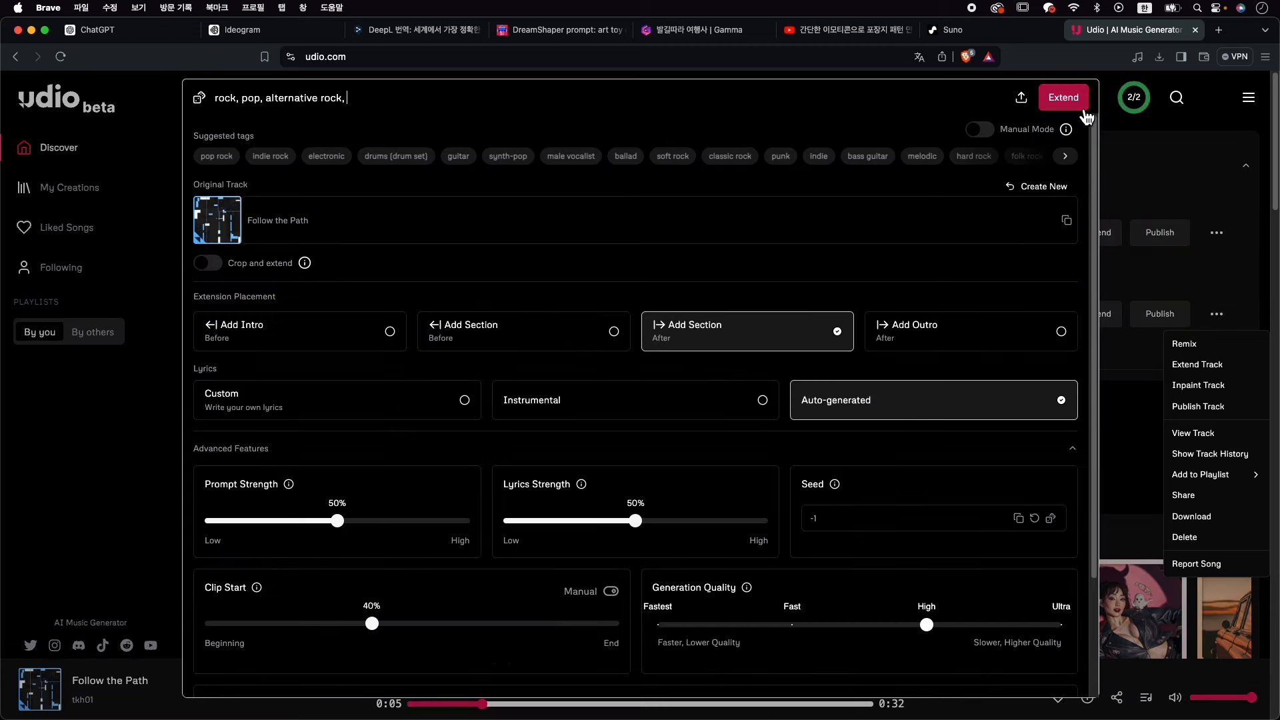
pyautogui.click(1187, 168)
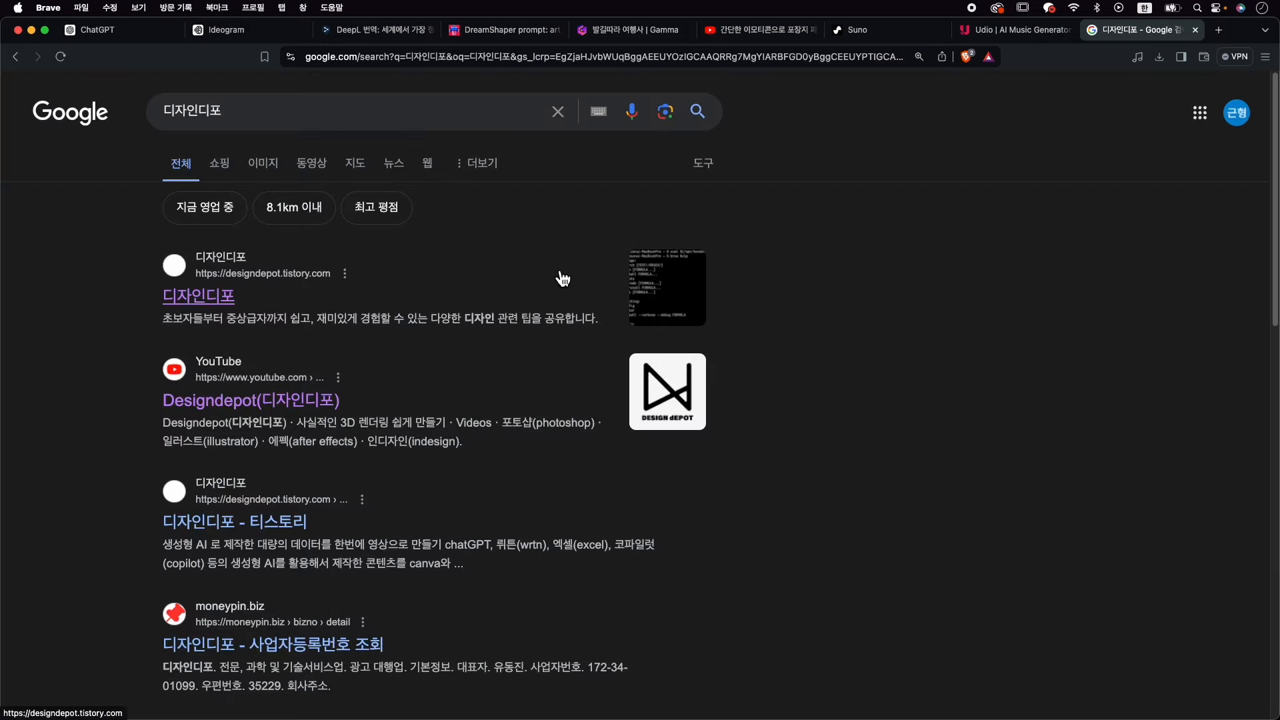
# Open the 디자인디포 blog from the search results and go to the 생성형 AI category's article 생성형 AI를 효율적으로 활용하기.
pyautogui.click(200, 298)
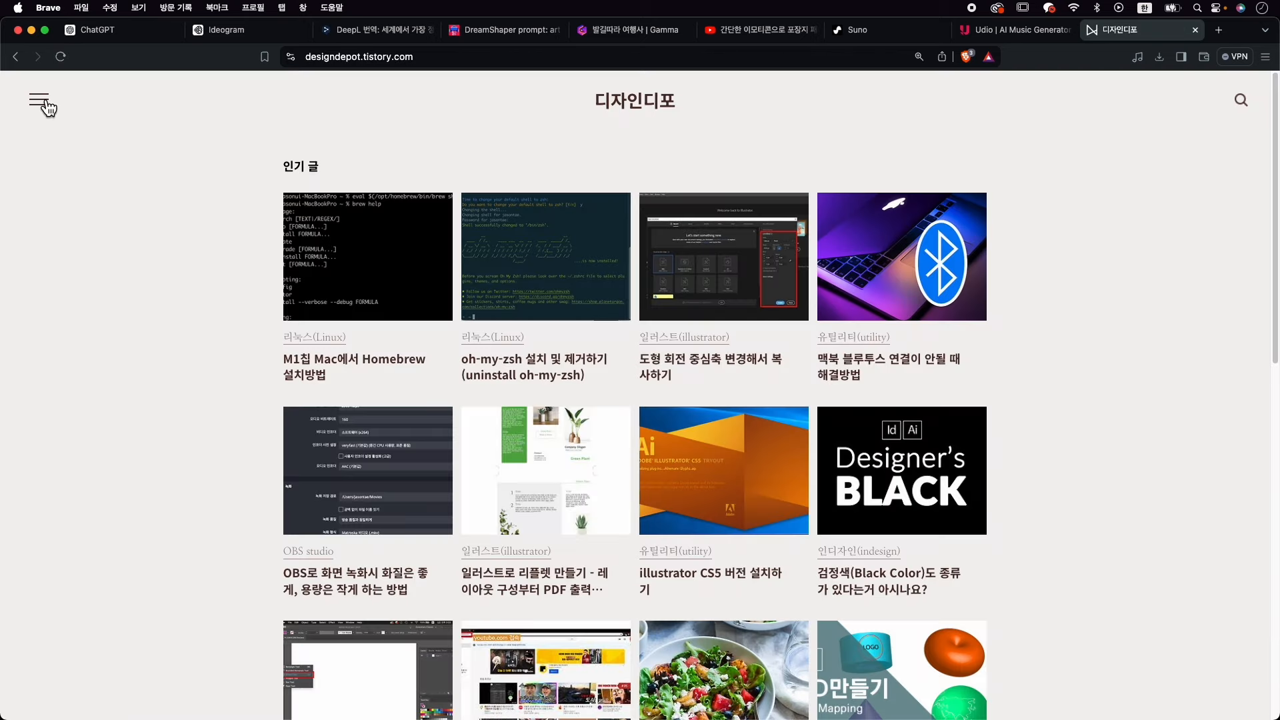
pyautogui.click(40, 101)
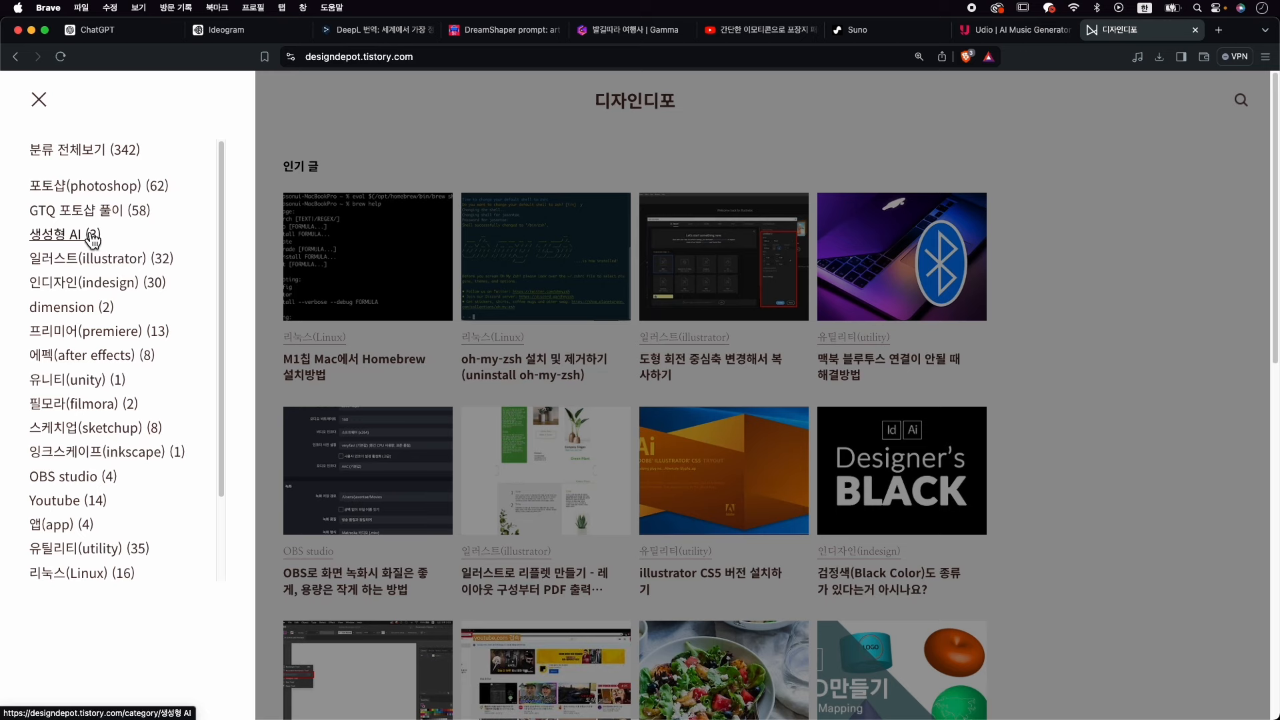
pyautogui.click(91, 236)
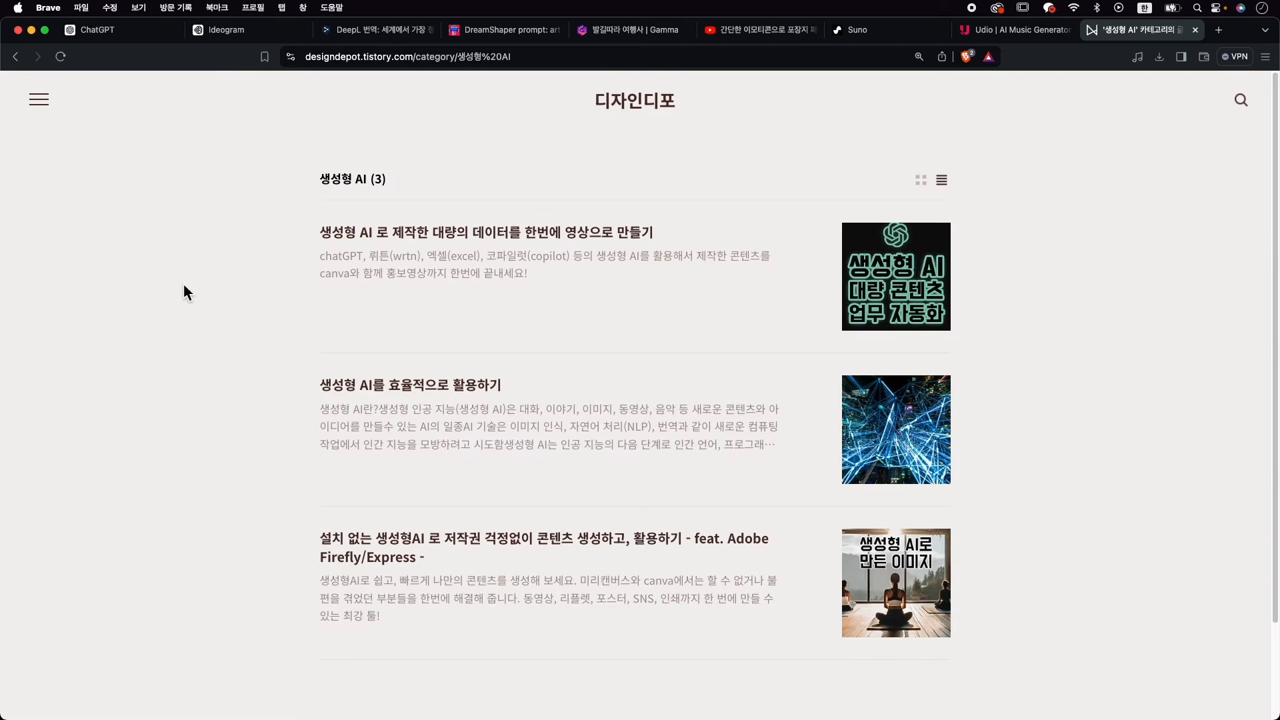
pyautogui.click(430, 386)
# Open Microsoft Copilot from the article's list of image generation tools and sign in.
pyautogui.scroll(-2, 635, 467)
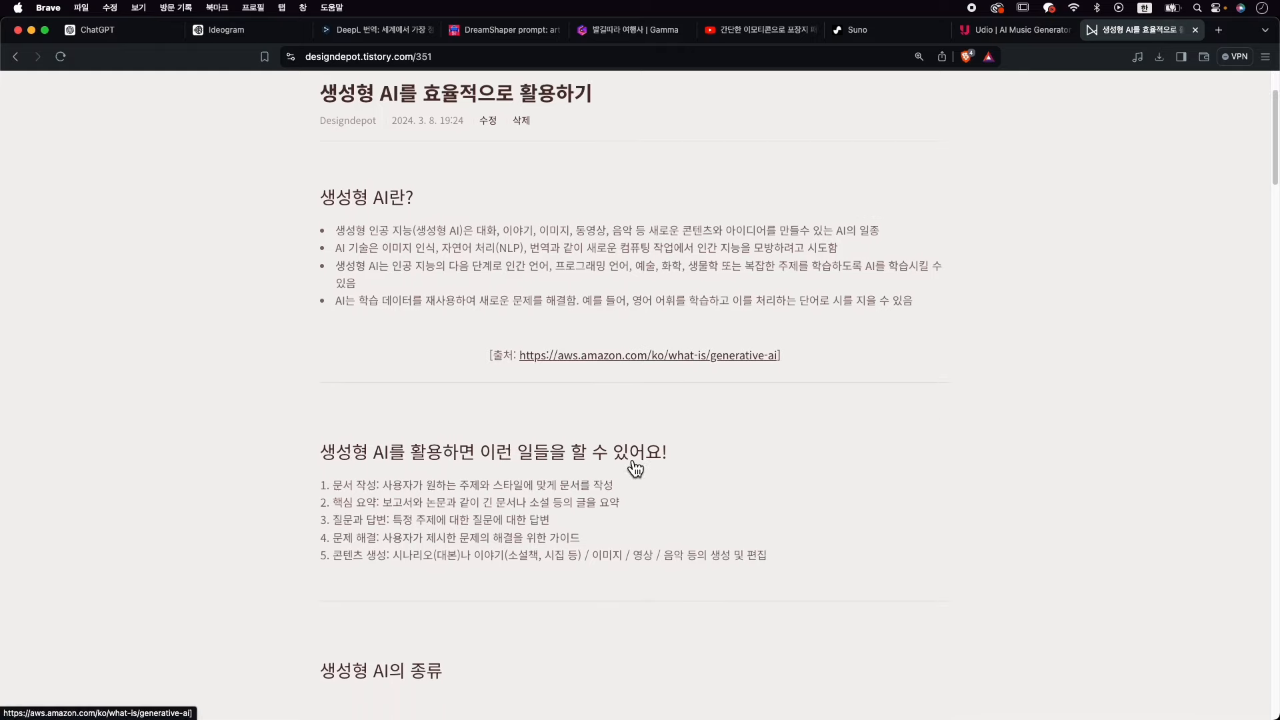
pyautogui.scroll(-4, 635, 466)
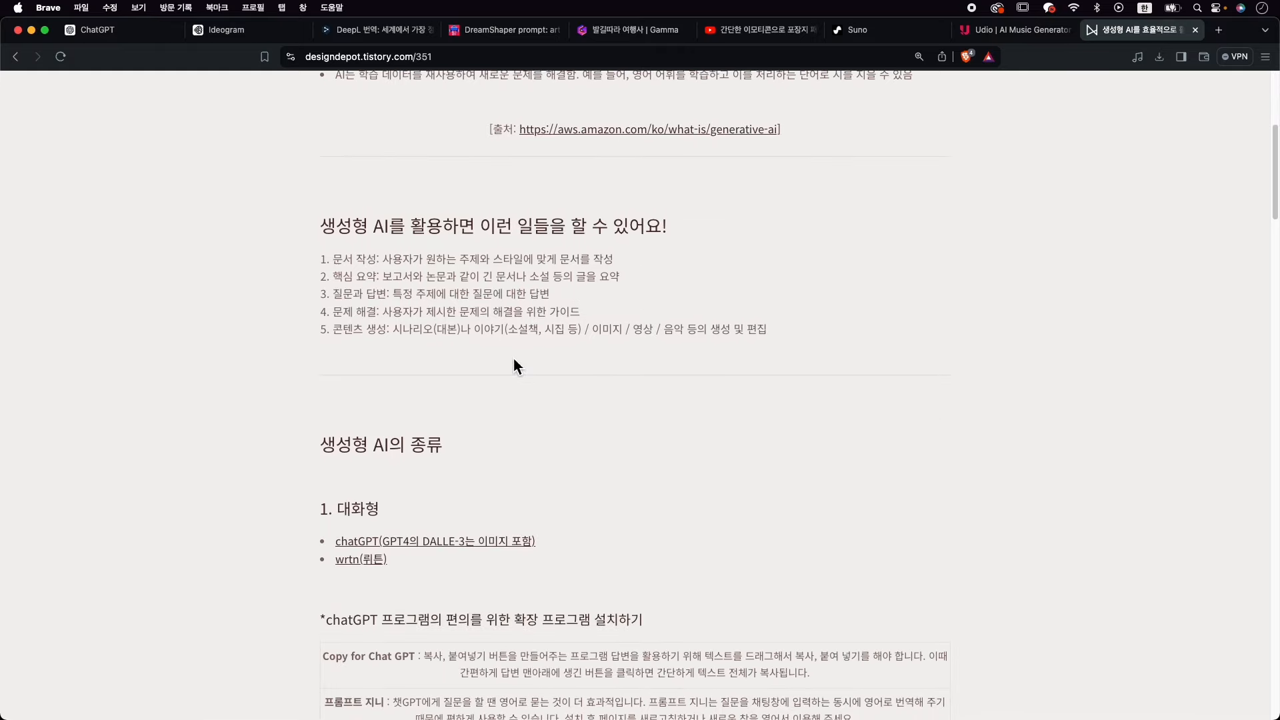
pyautogui.scroll(-7, 513, 360)
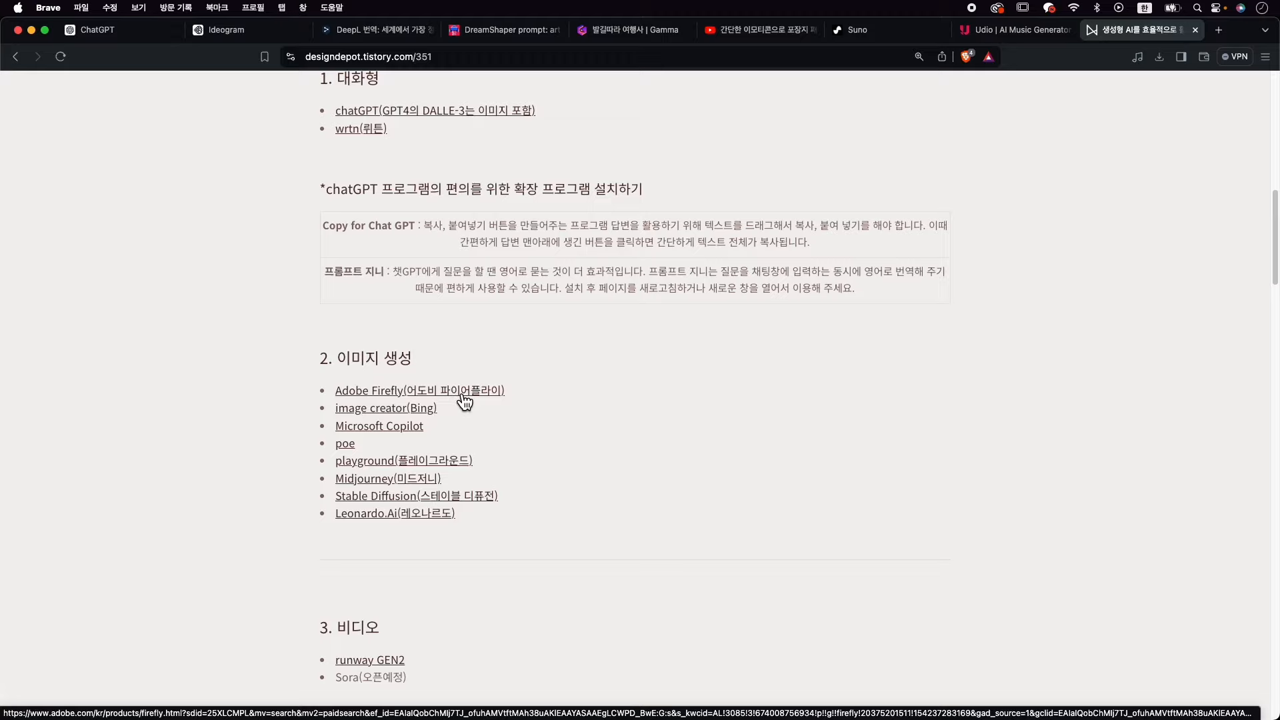
pyautogui.click(402, 434)
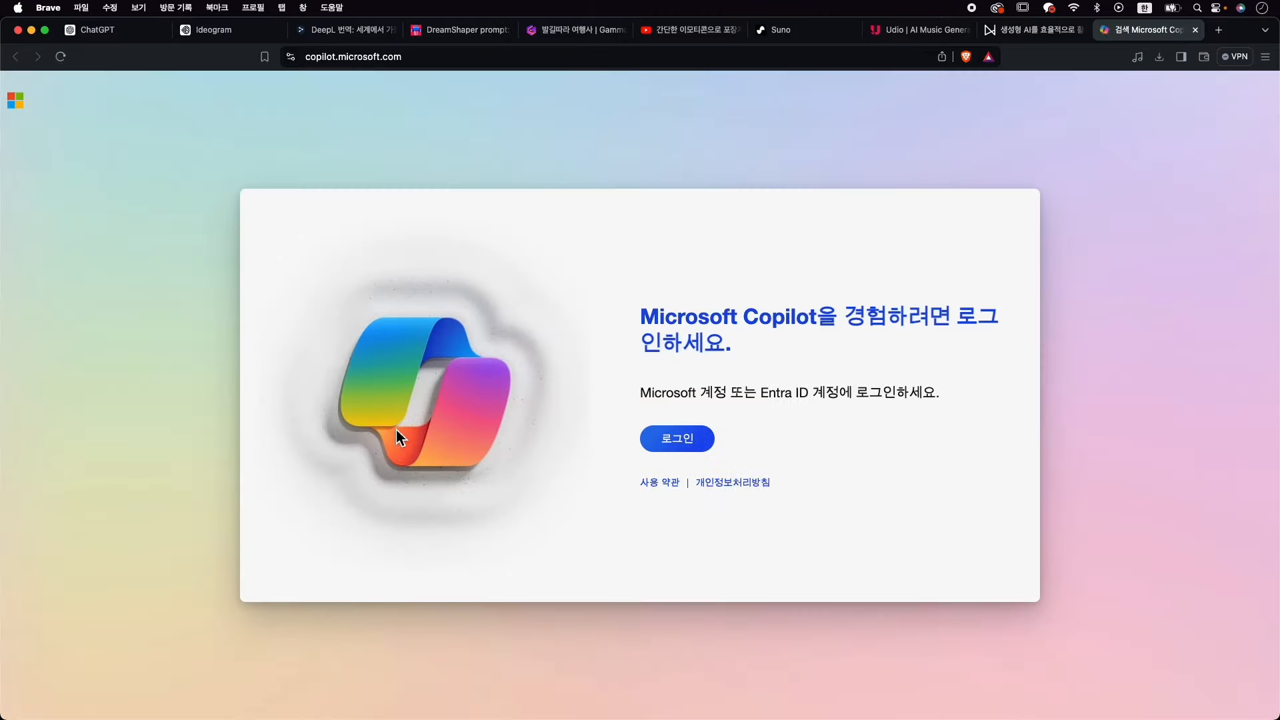
pyautogui.click(686, 443)
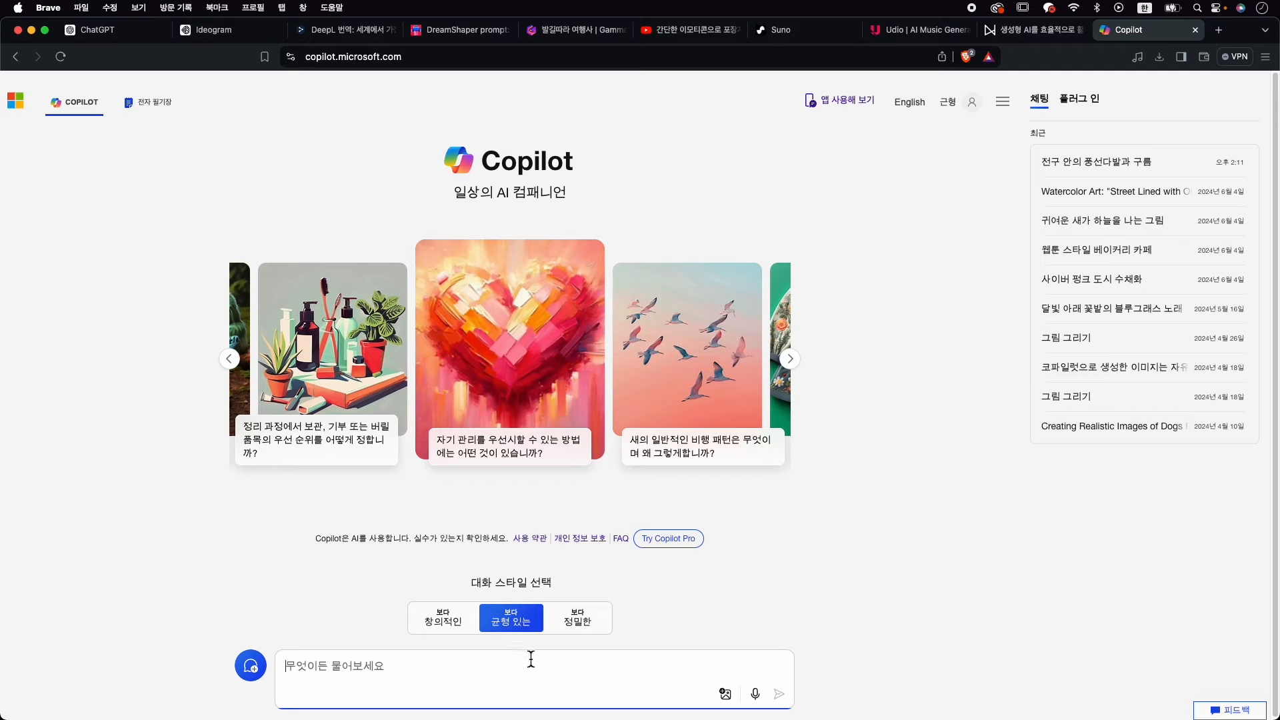
# Ask Copilot for an album cover image with the prompt "고속도로에서 신나게 달리는 차를 앨범 커버로 만들어줘".
pyautogui.write('고소')
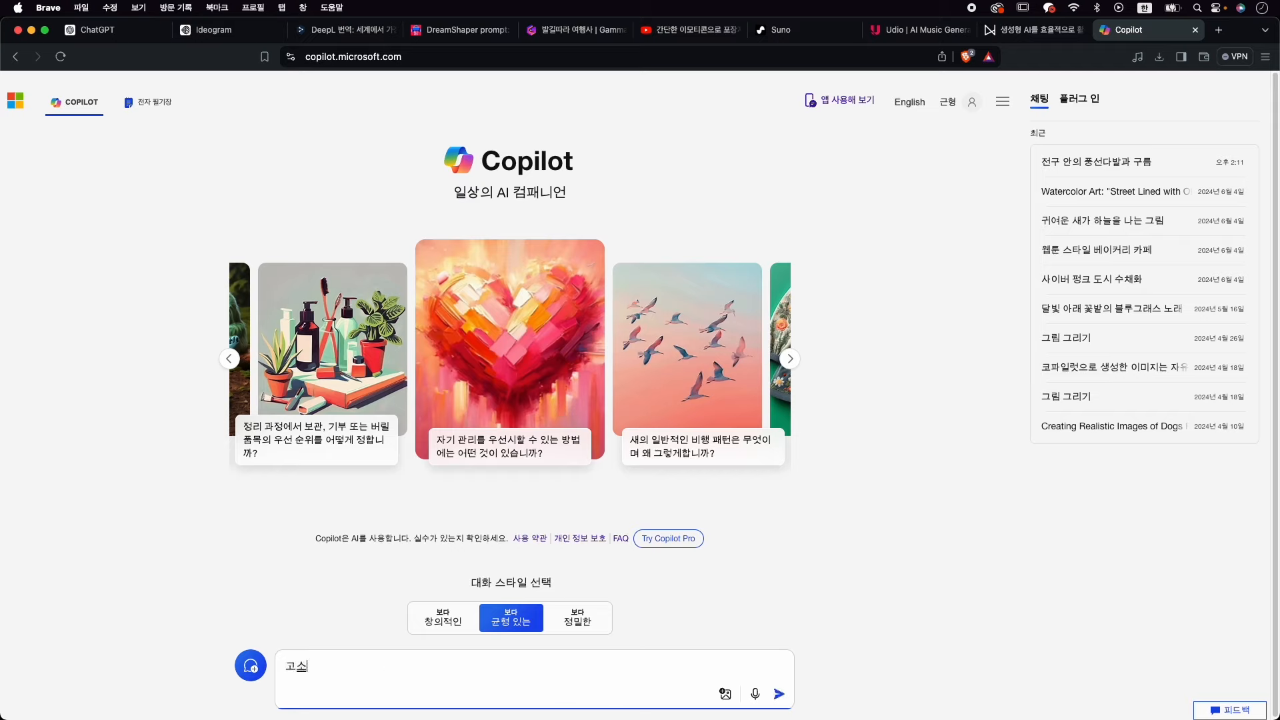
pyautogui.write('고')
pyautogui.press('BackSpace')
pyautogui.press('BackSpace')
pyautogui.write('속도롱')
pyautogui.write('에서 달리는')
pyautogui.press('BackSpace')
pyautogui.press('BackSpace')
pyautogui.press('BackSpace')
pyautogui.write('시ㄴ나게 달리는')
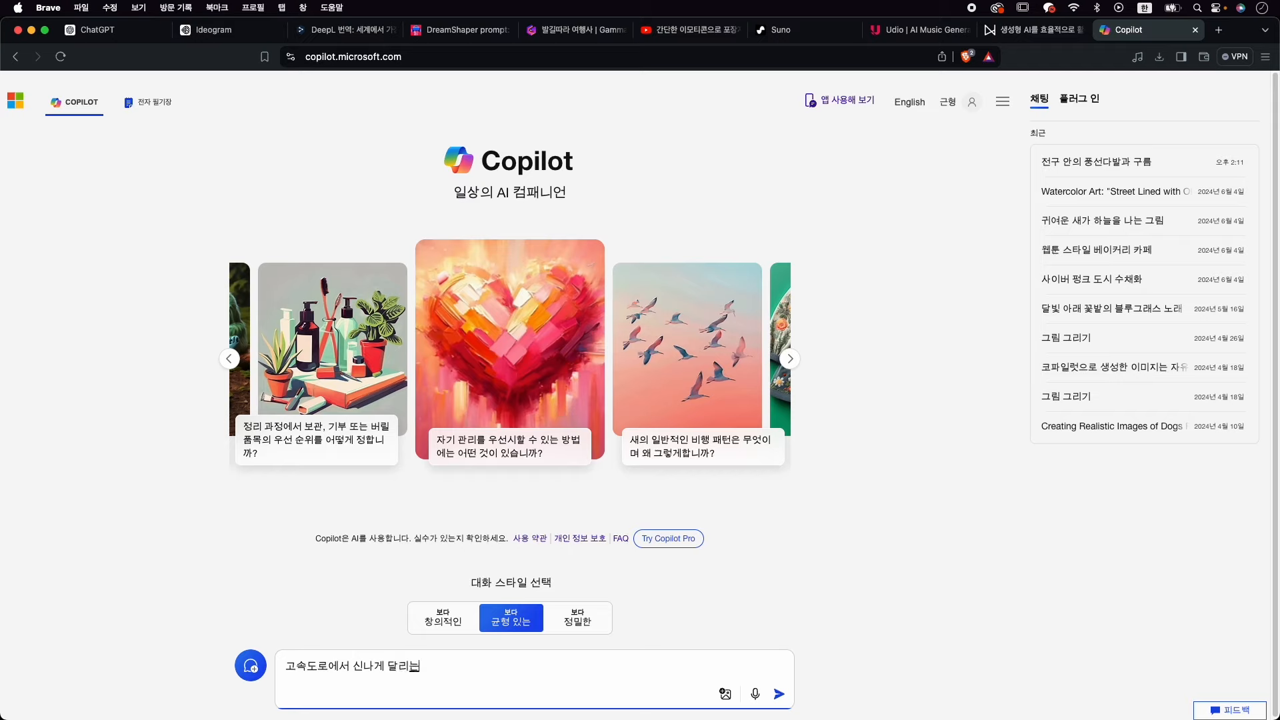
pyautogui.write(' ㅊ')
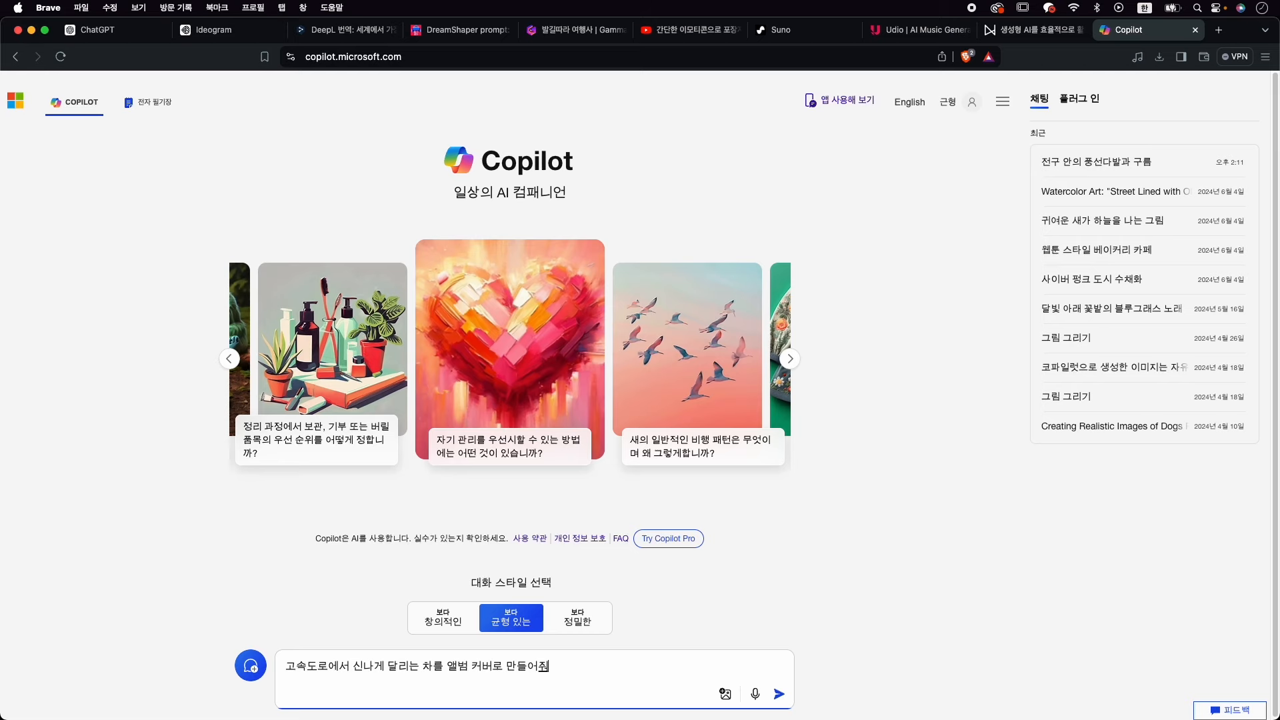
pyautogui.press('Return')
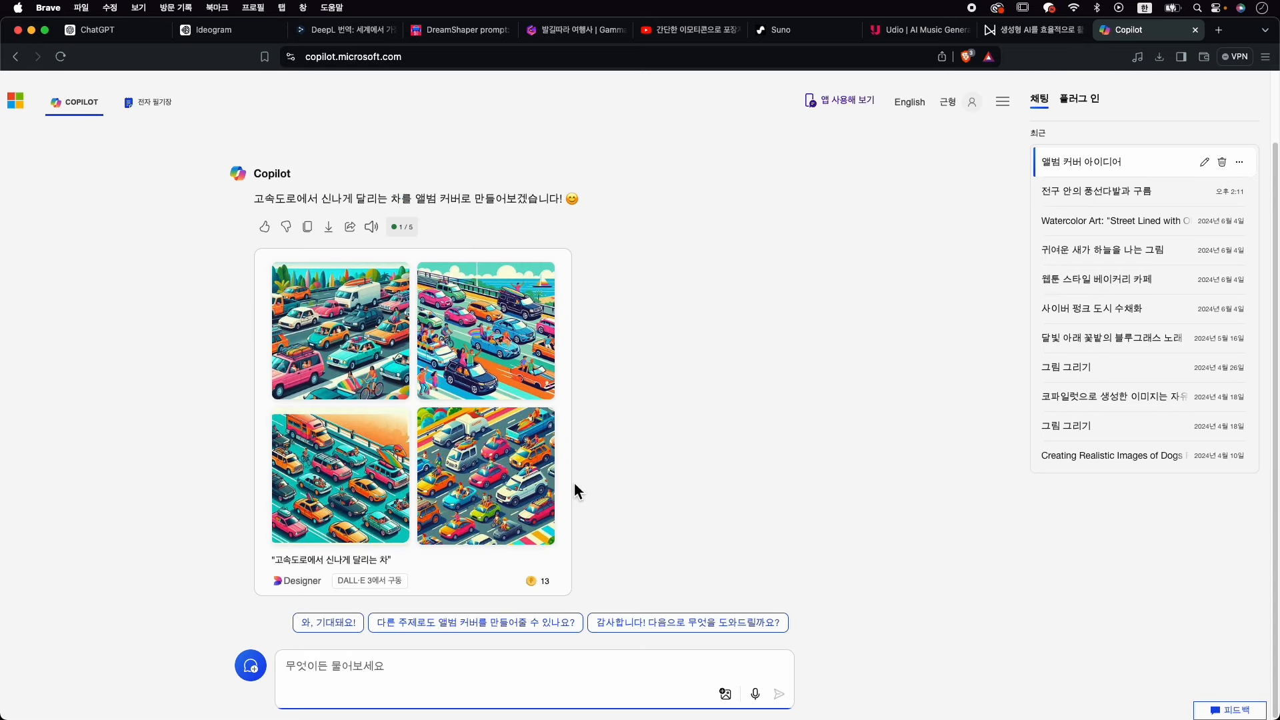
# View the first three generated album cover images at full size and return to the chat.
pyautogui.click(355, 344)
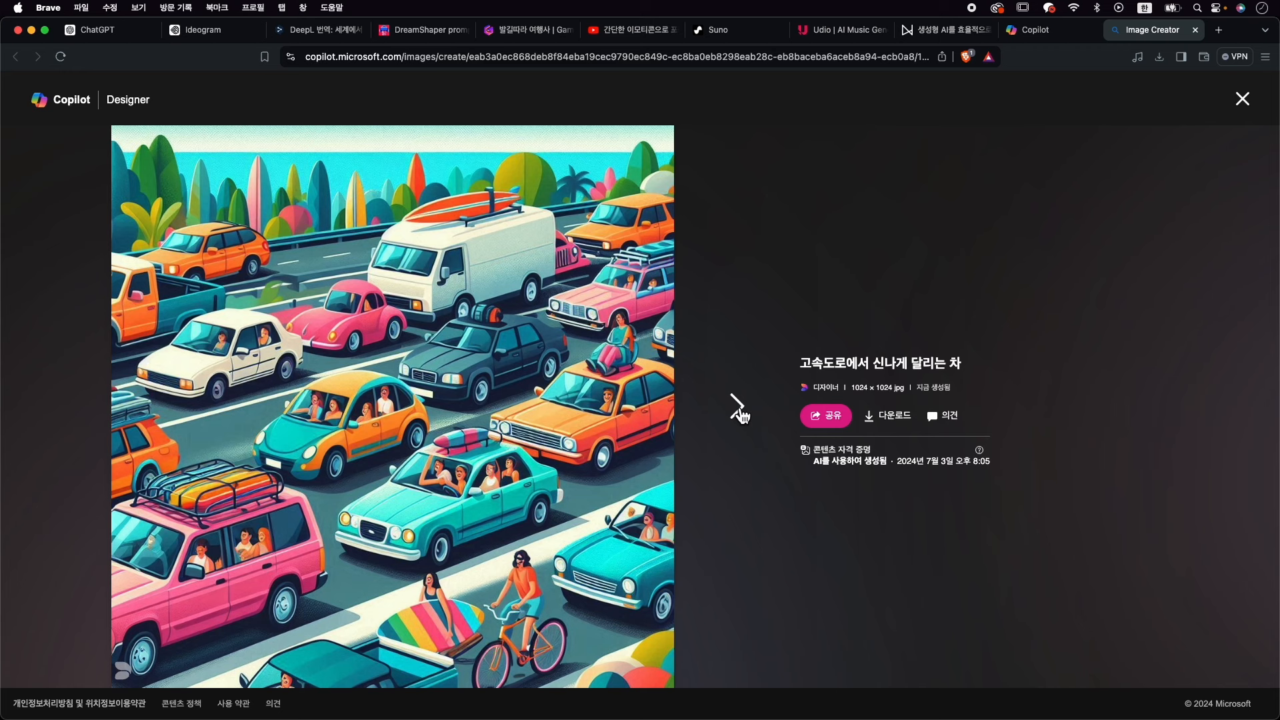
pyautogui.click(740, 414)
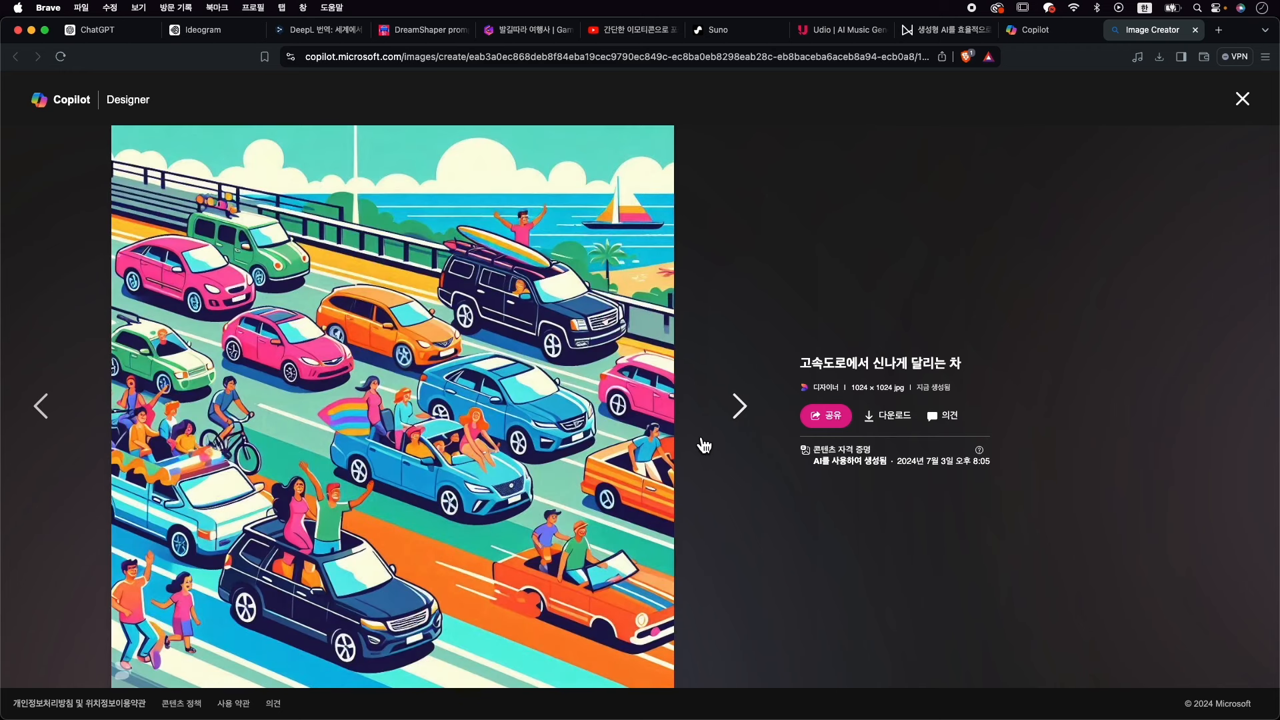
pyautogui.click(724, 426)
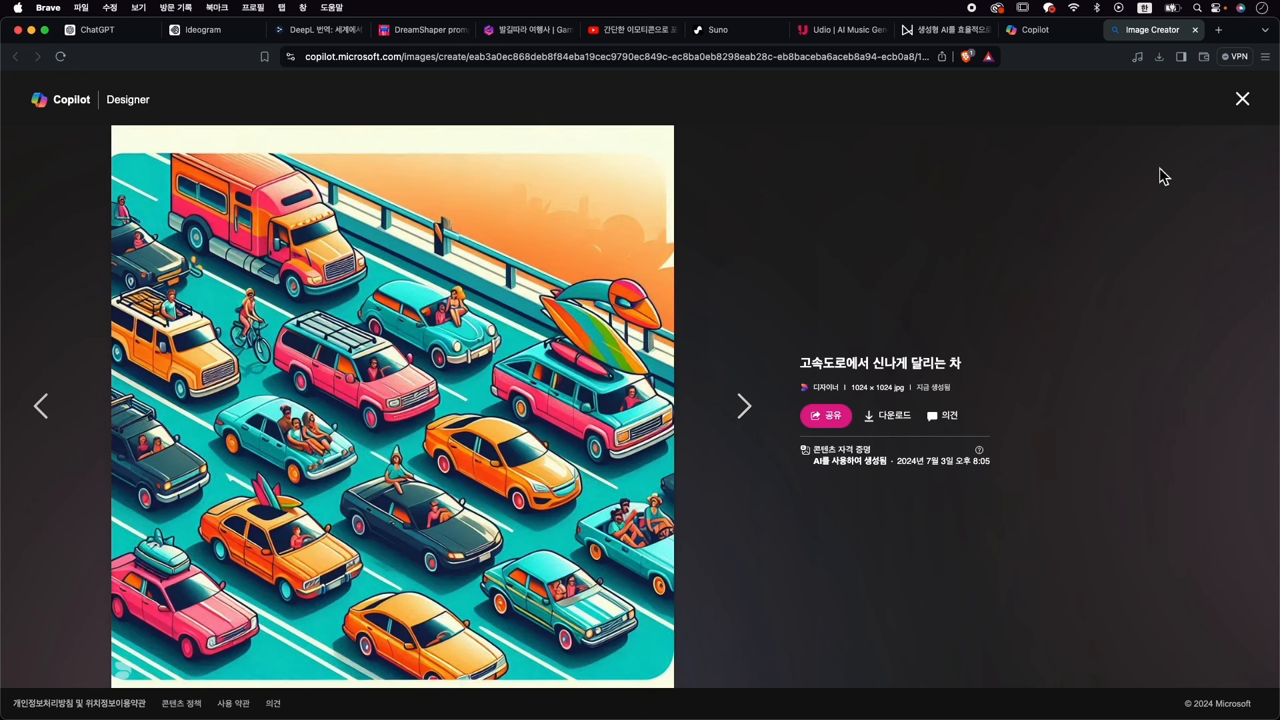
pyautogui.click(1242, 99)
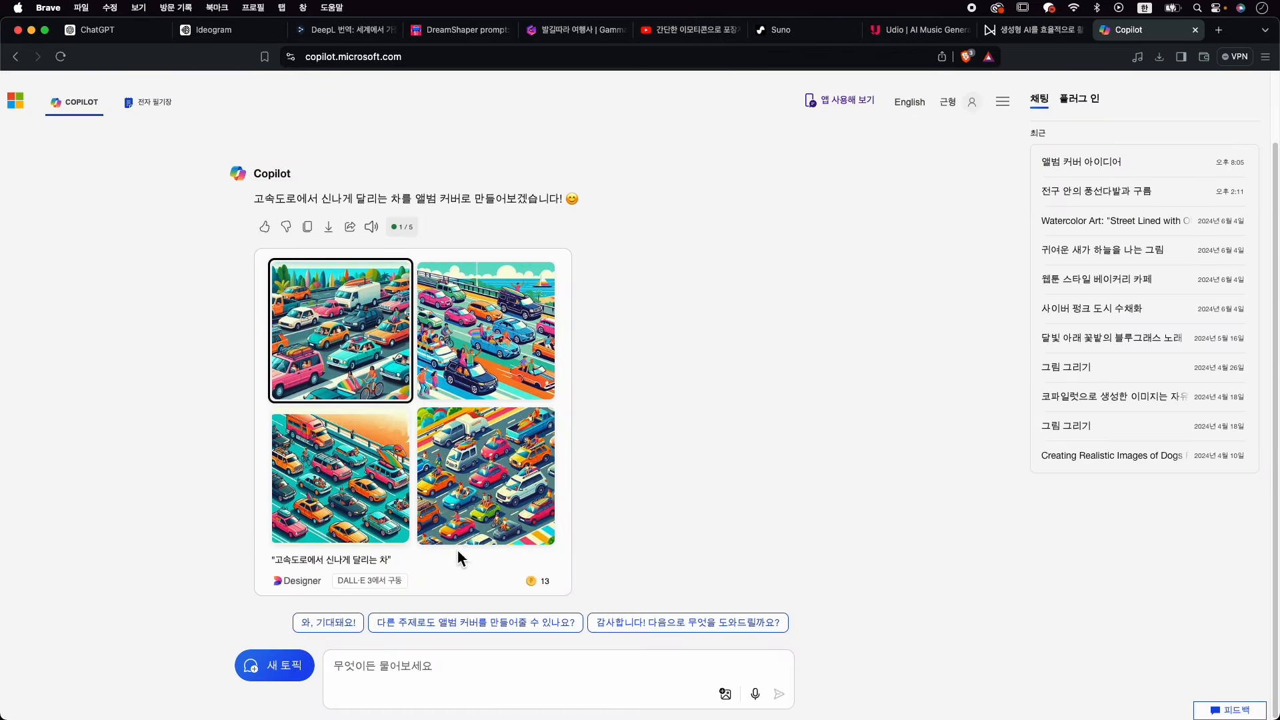
# Ask Copilot for a cyberpunk picture with the prompt "오일 페인팅 스타일로 사이버 펑크 그림을 그려줘".
pyautogui.click(465, 677)
pyautogui.write('으')
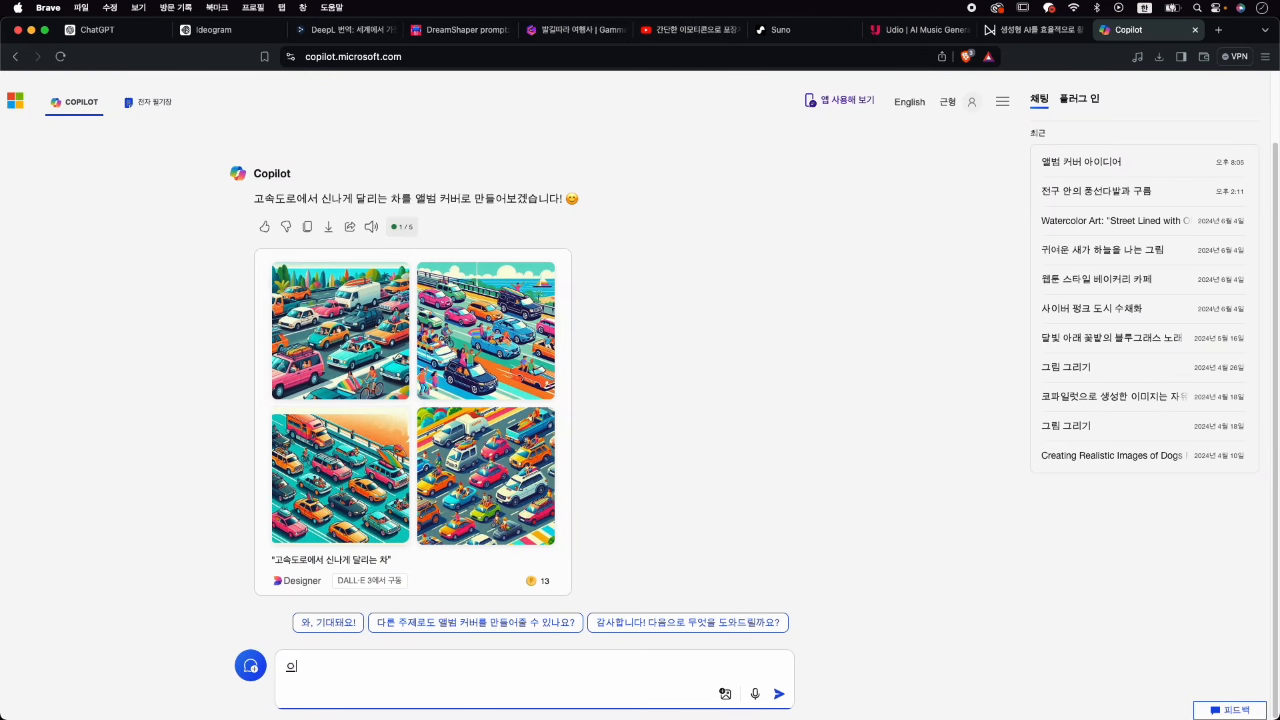
pyautogui.write('일 페일')
pyautogui.write('팅 스타이')
pyautogui.write('ㄹ로 사이')
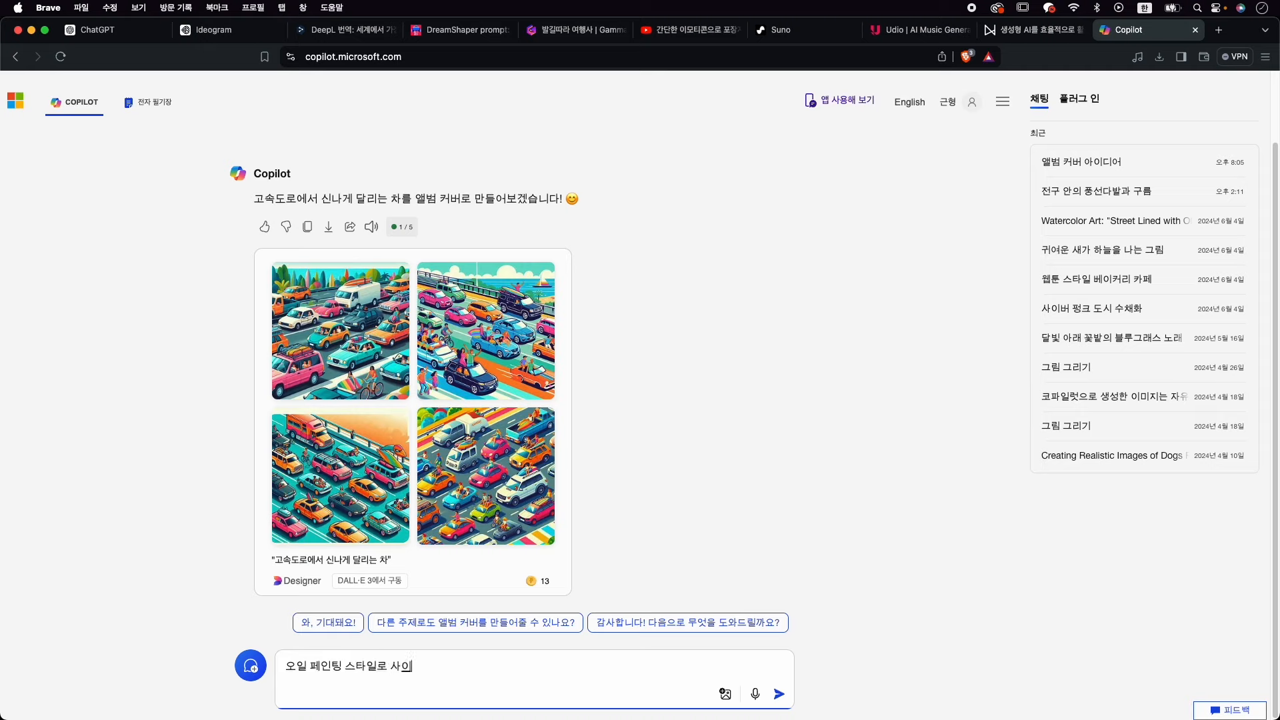
pyautogui.write('버 피')
pyautogui.write('ㅇ크 그')
pyautogui.write('림으ㄹ 지')
pyautogui.write('려줘')
pyautogui.press('Return')
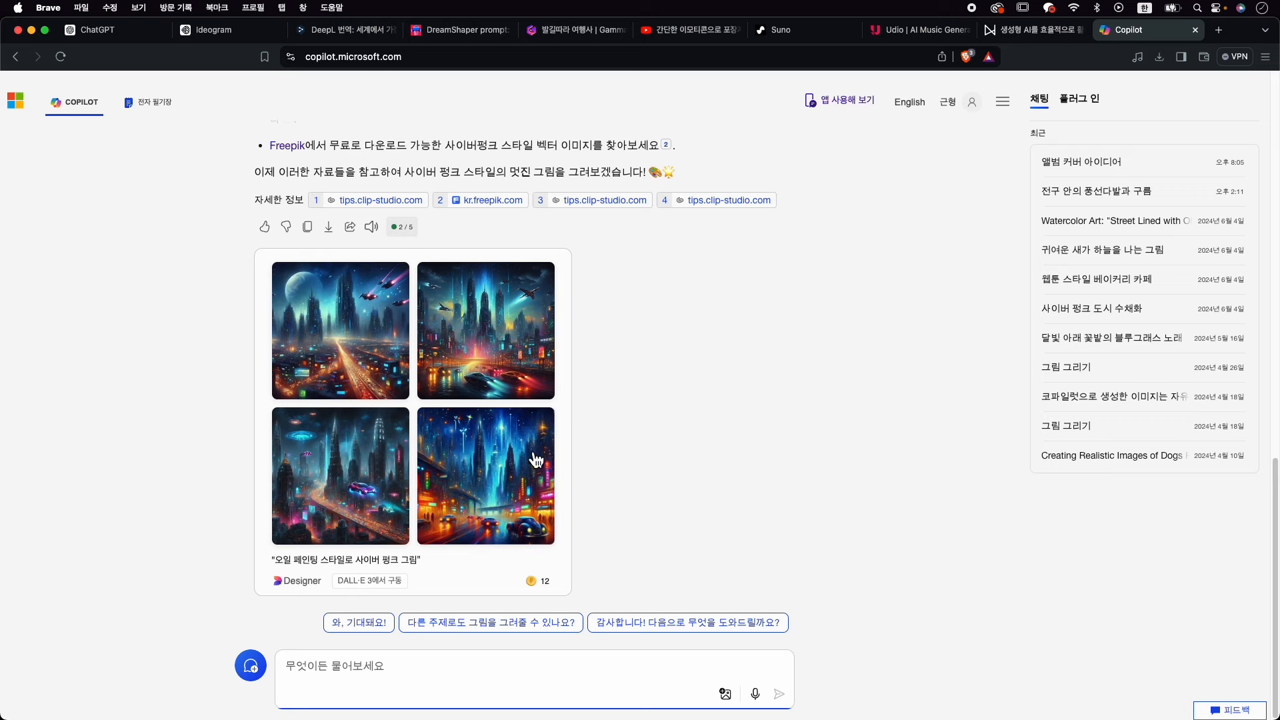
# View the first two generated cyberpunk oil paintings at full size and return to the chat's message box.
pyautogui.click(382, 369)
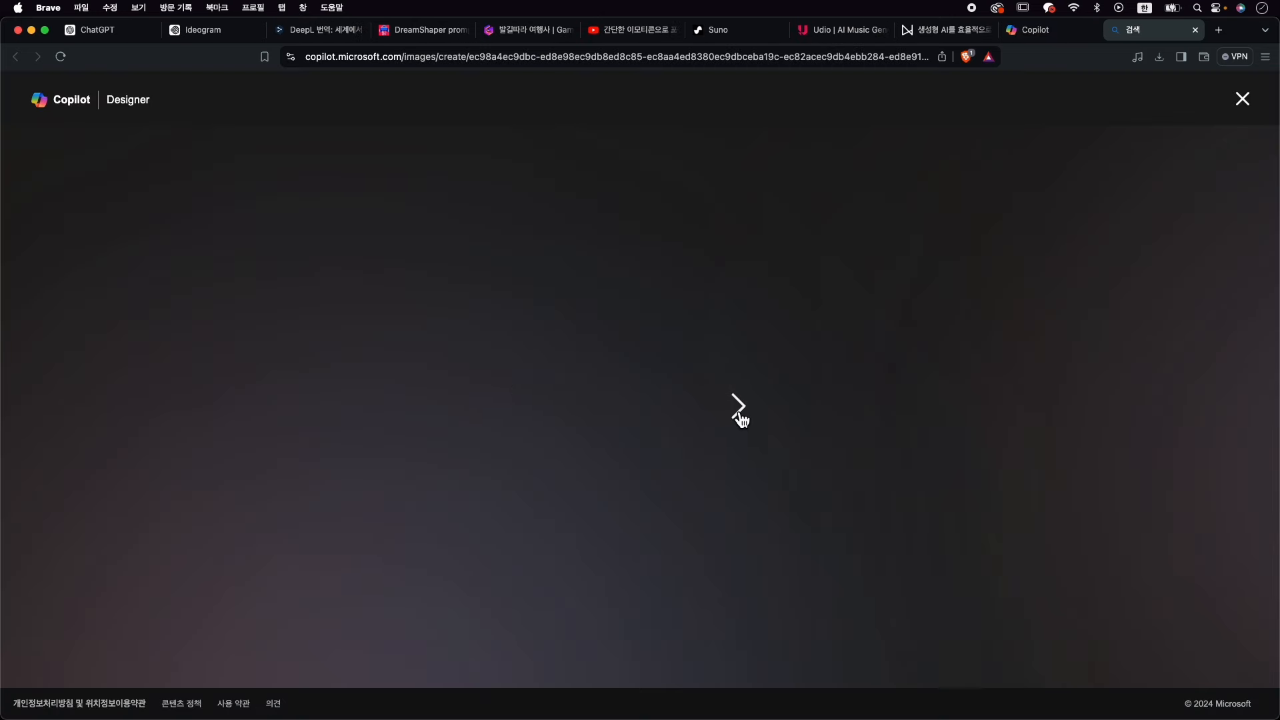
pyautogui.click(731, 413)
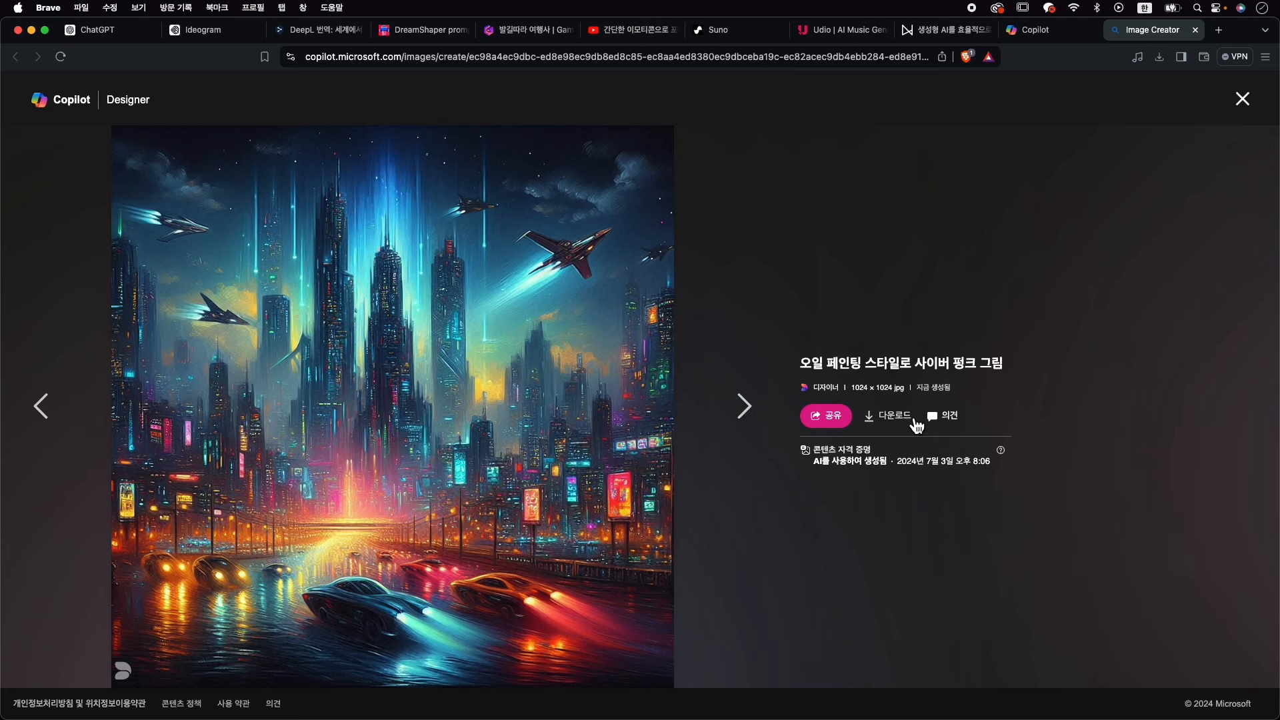
pyautogui.click(1243, 98)
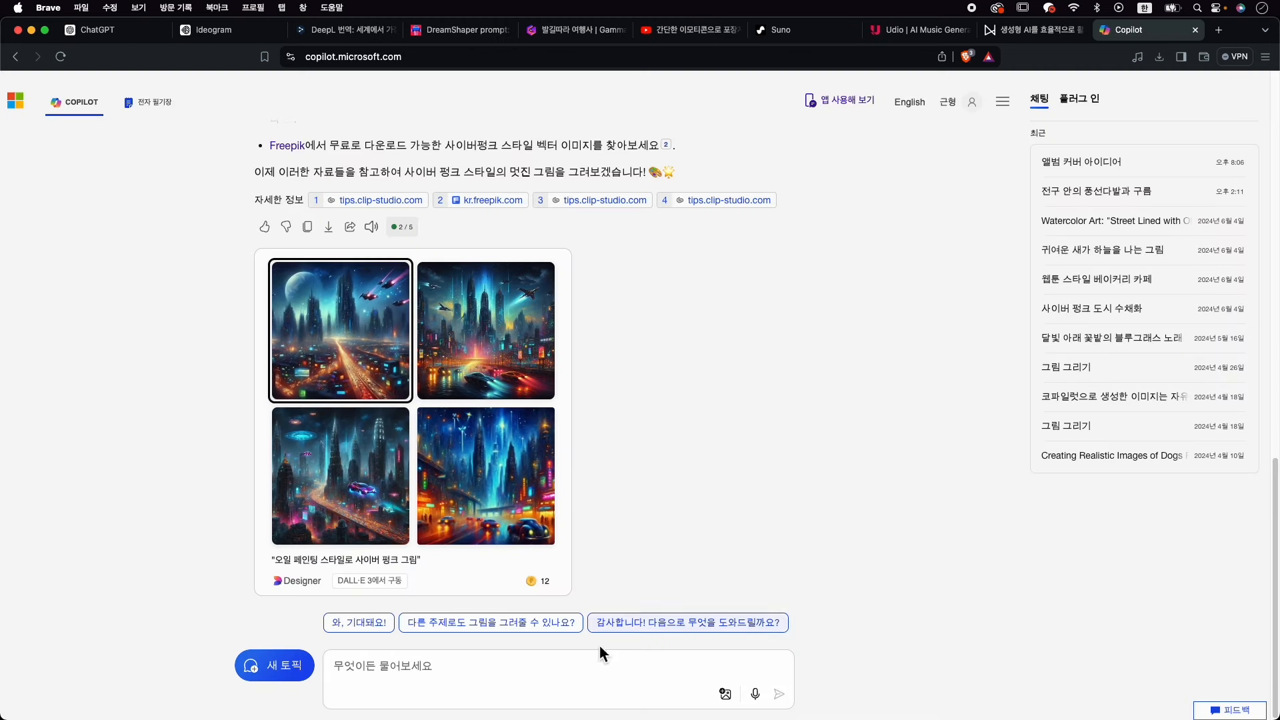
pyautogui.click(523, 679)
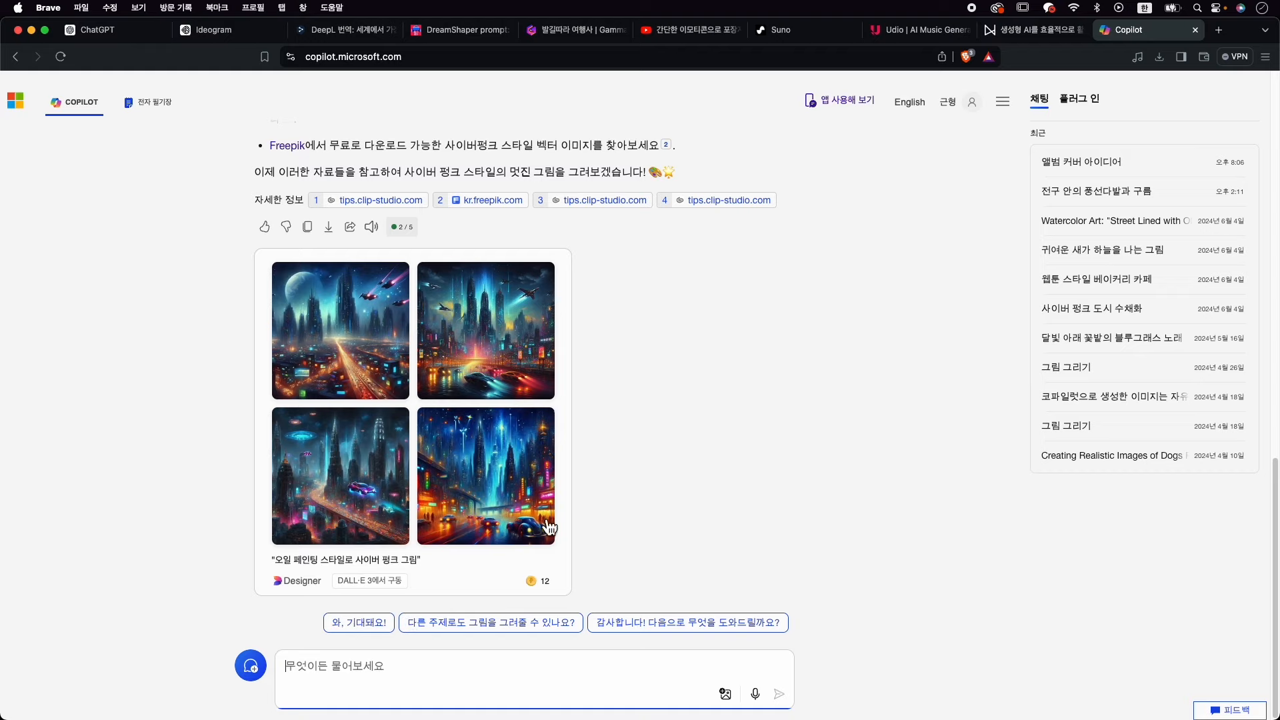